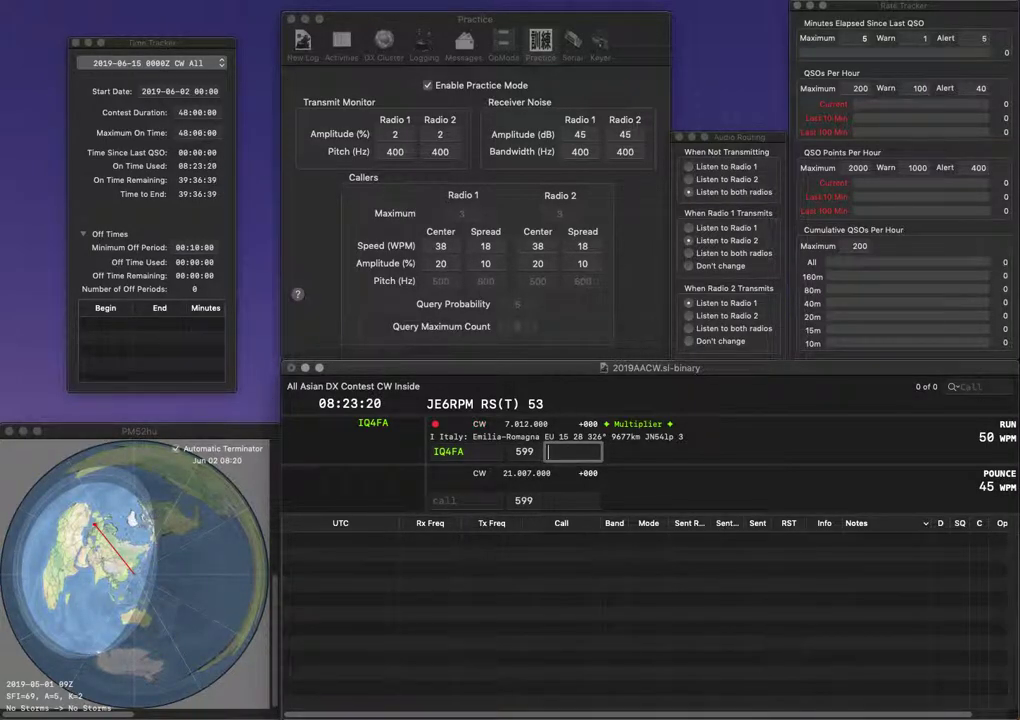
Log the Radio 1 contact with IQ4FA using received exchange 99, and log N9XP with exchange 69.
key(Return)
text(N9XP)
key(Tab)
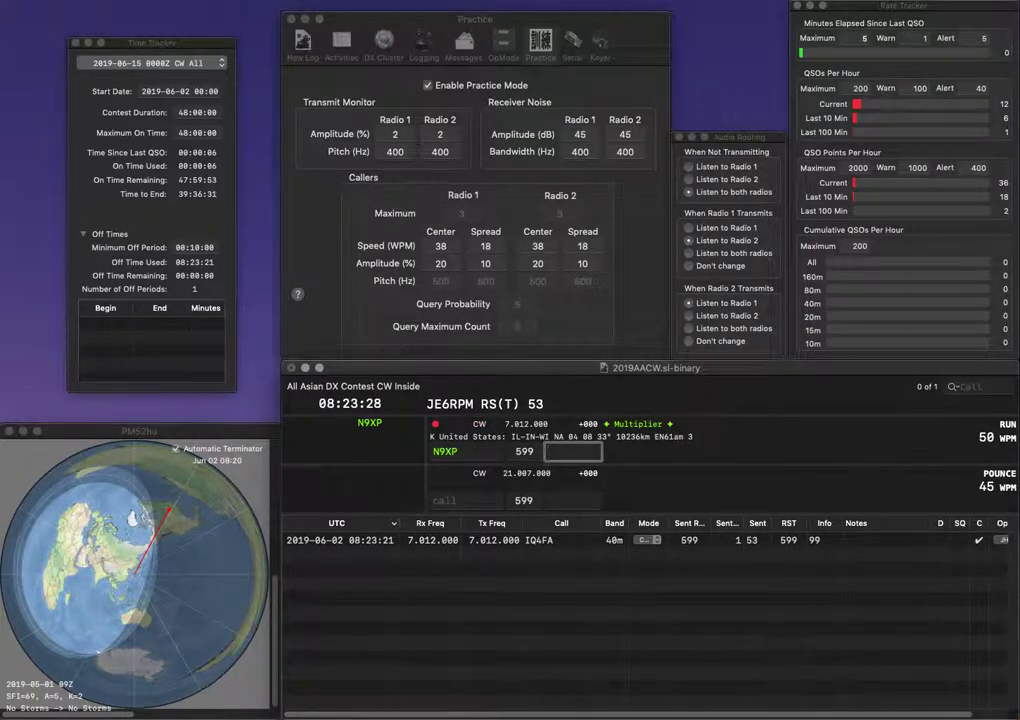
text(69)
key(Return)
text(VE3SEU)
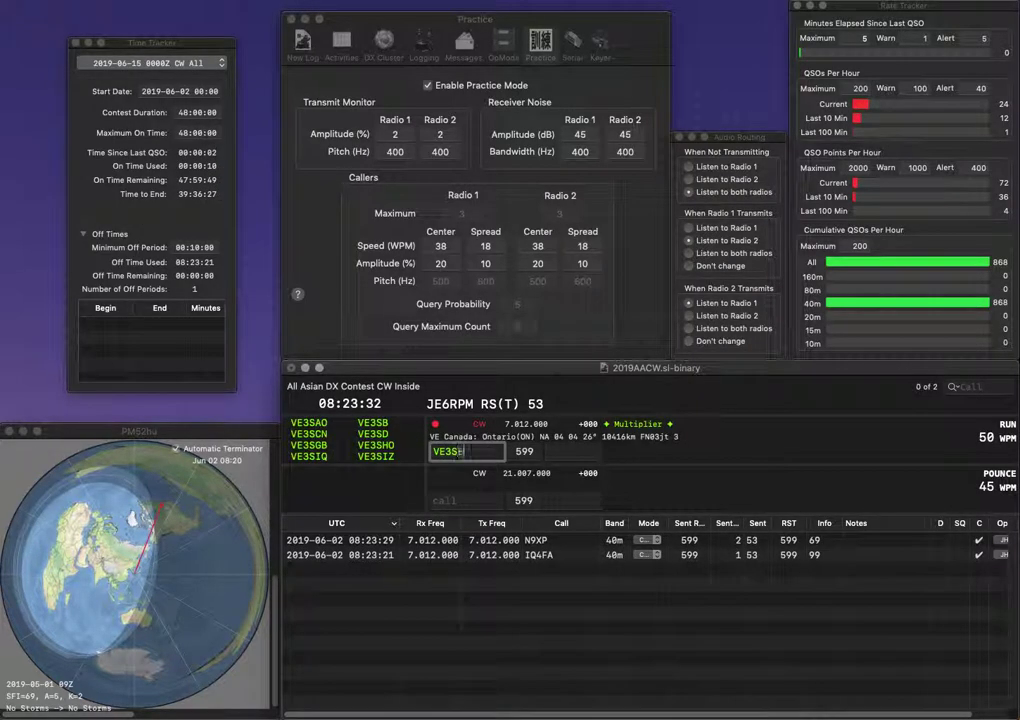
click(446, 451)
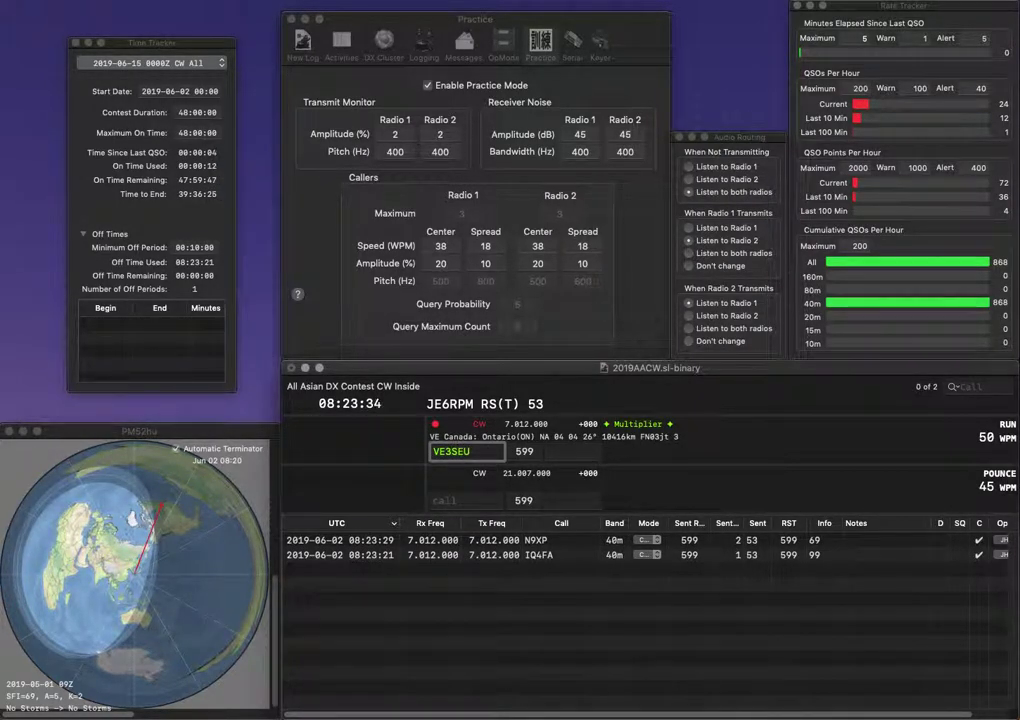
key(Delete)
text(H)
key(Return)
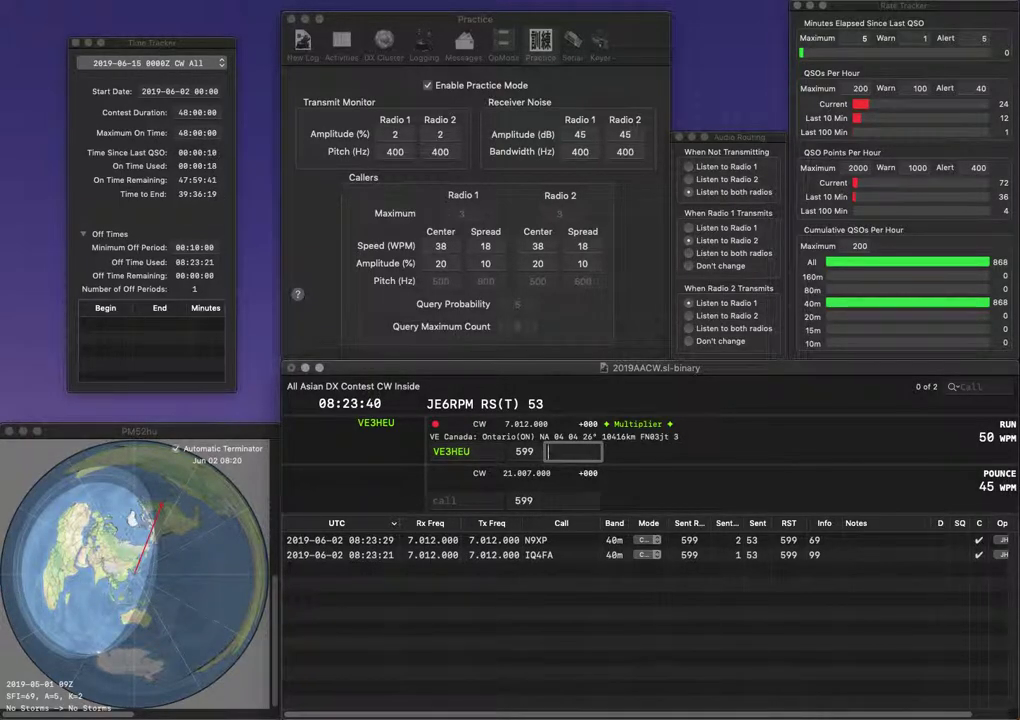
text(94)
key(Return)
text(G4WVG)
key(Return)
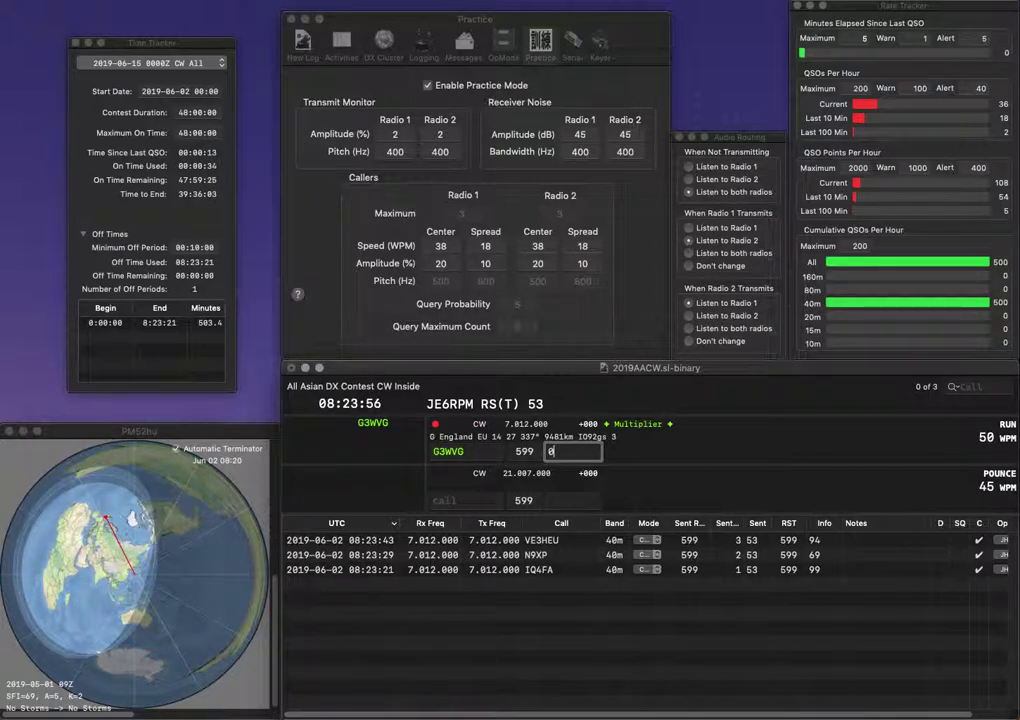
key(Return)
text(VE)
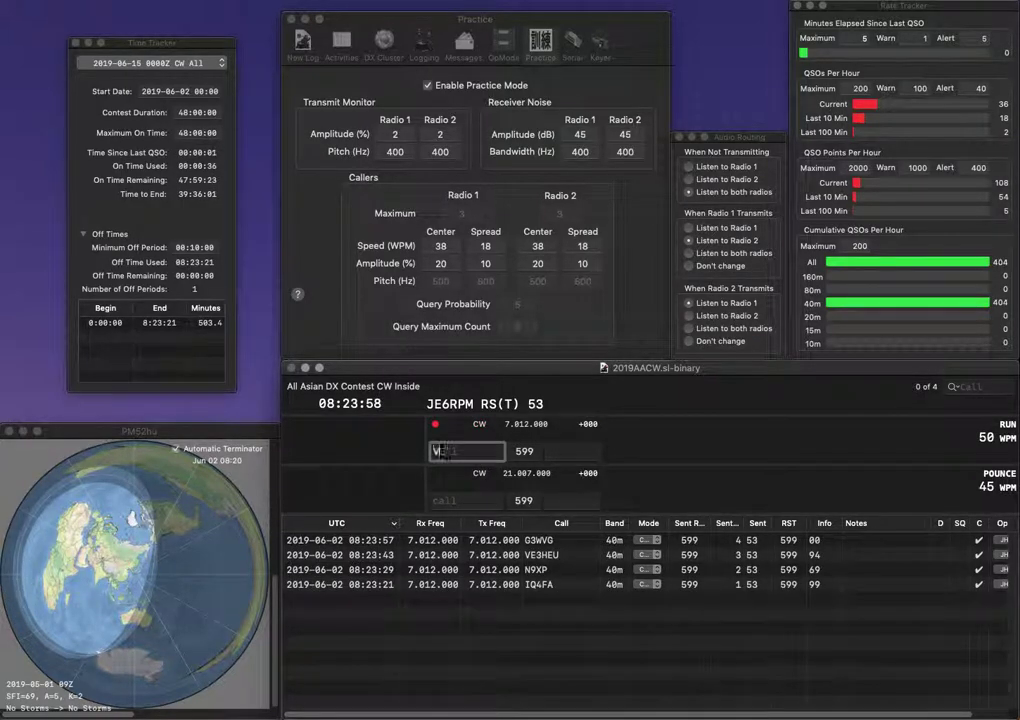
text(3OEI)
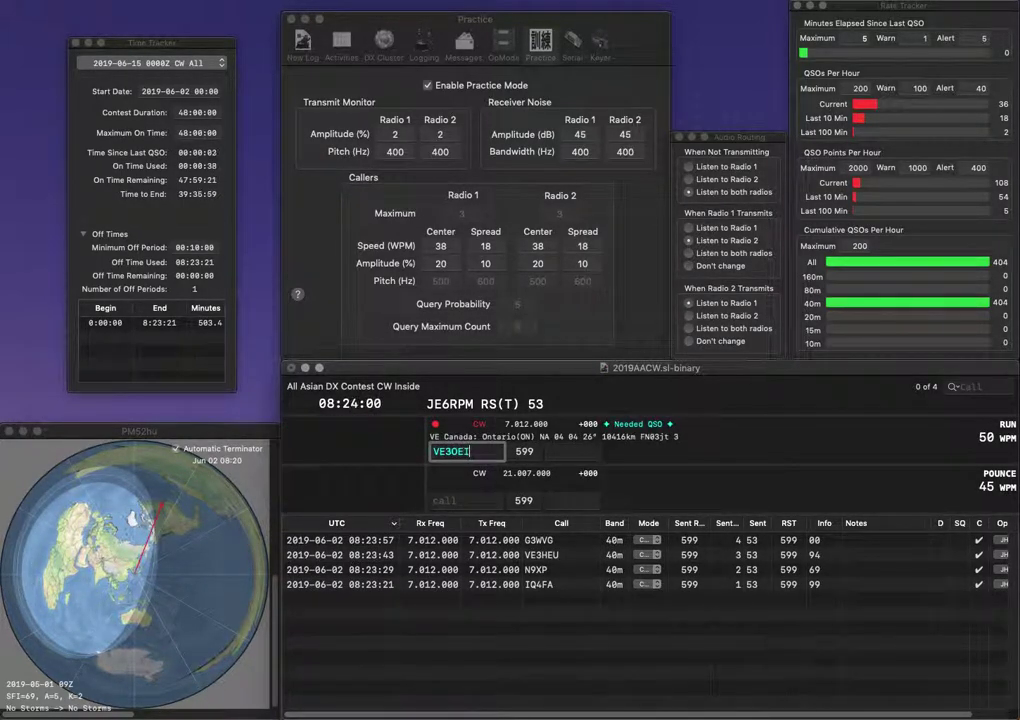
key(BackSpace)
key(BackSpace)
text(I)
key(Return)
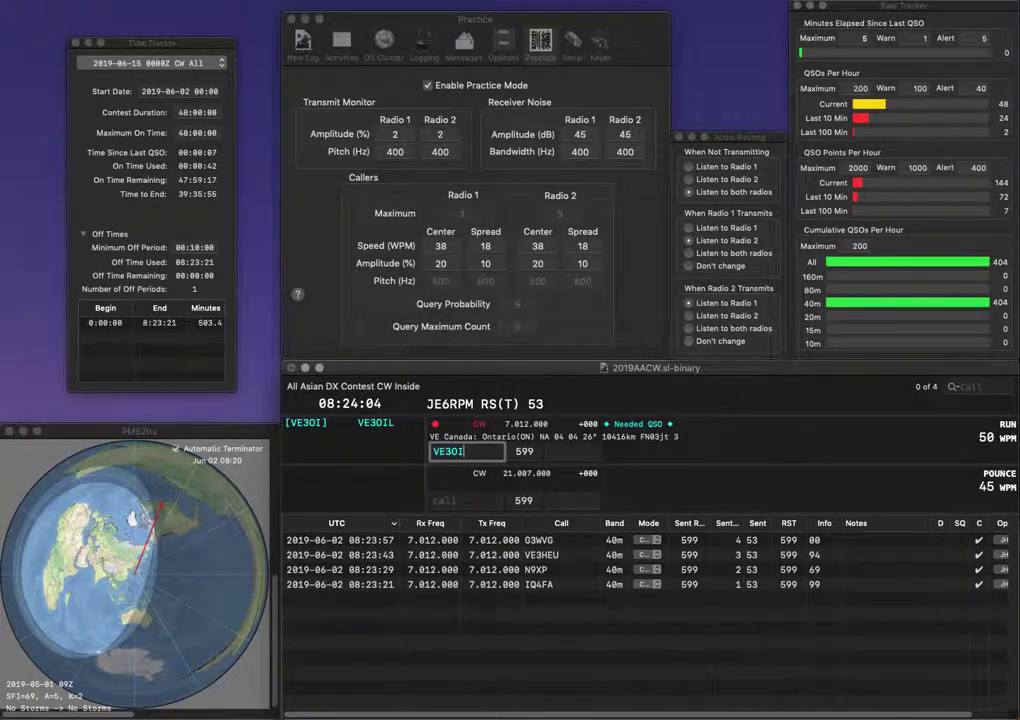
key(Tab)
text(62)
key(Return)
text(K7ZOV)
key(Return)
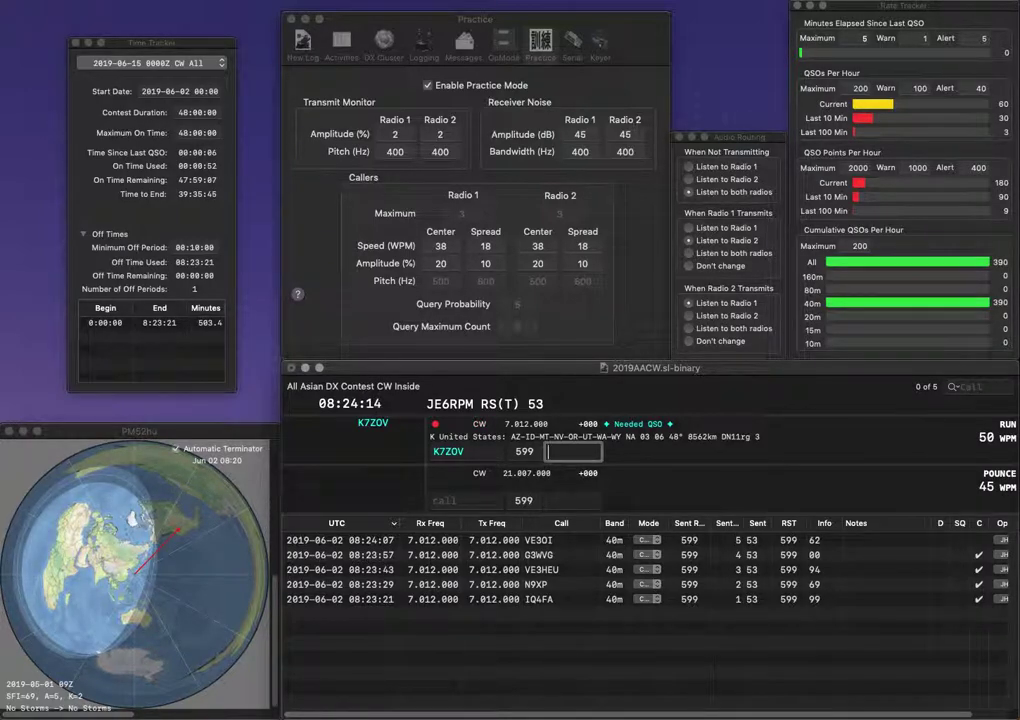
text(41)
key(Return)
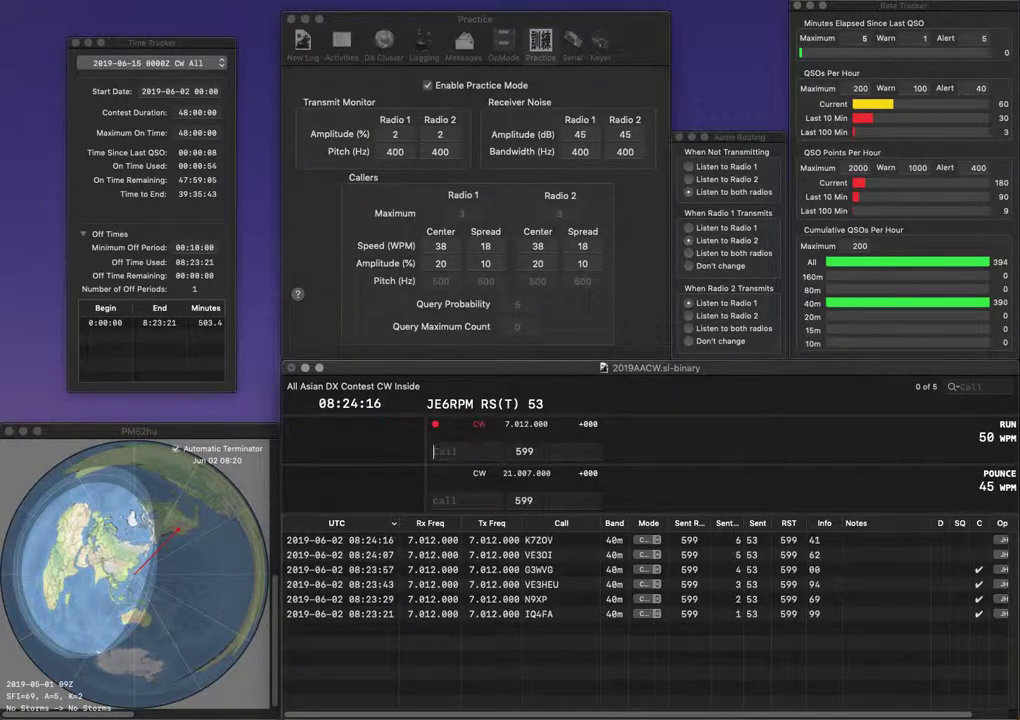
text(JE1KDM)
key(space)
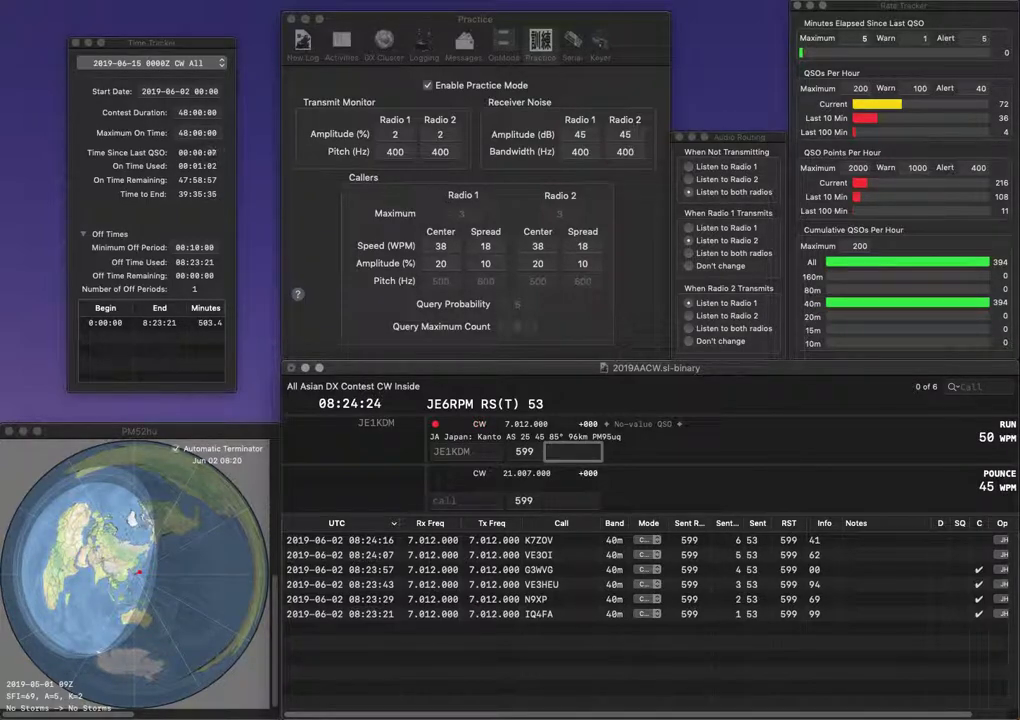
key(Return)
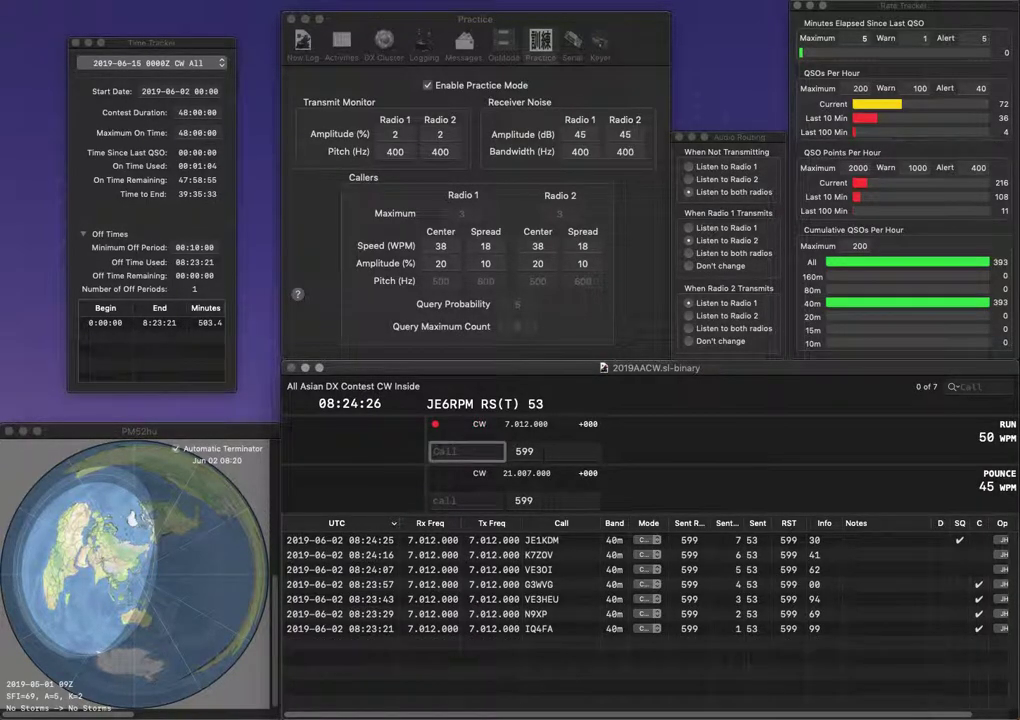
text(N0AIE)
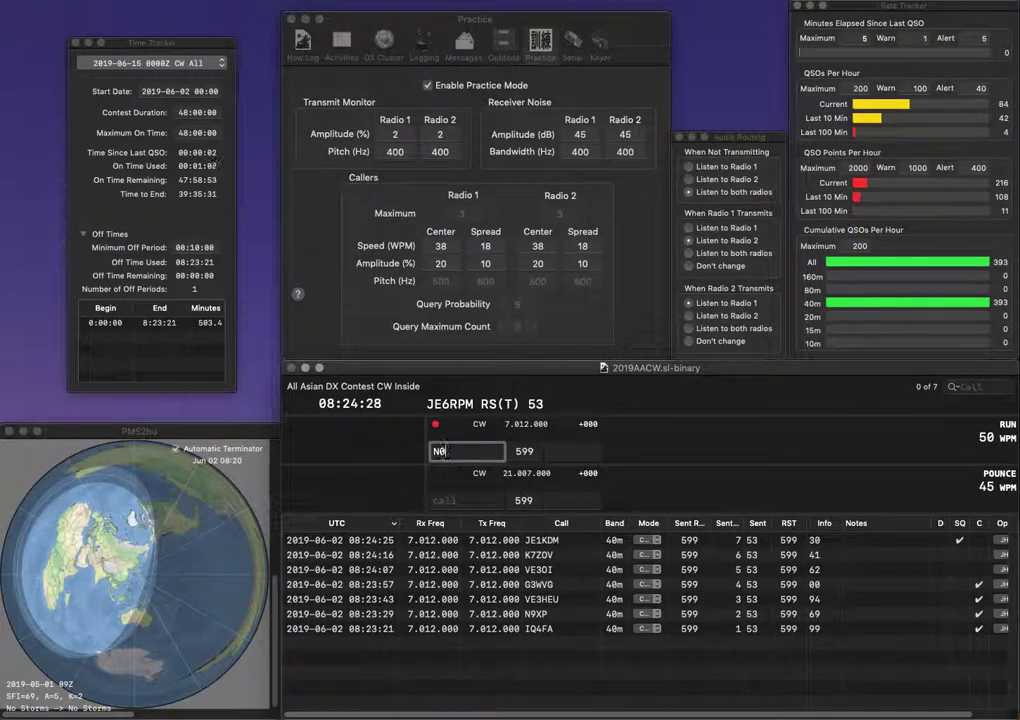
key(space)
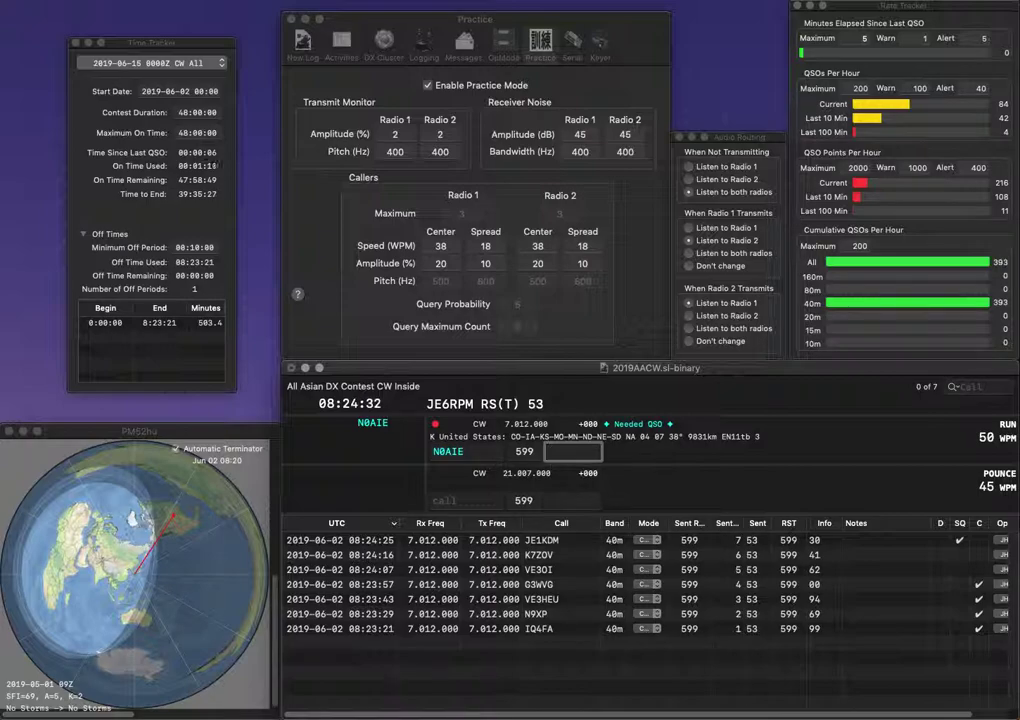
text(89)
key(Return)
text(W1)
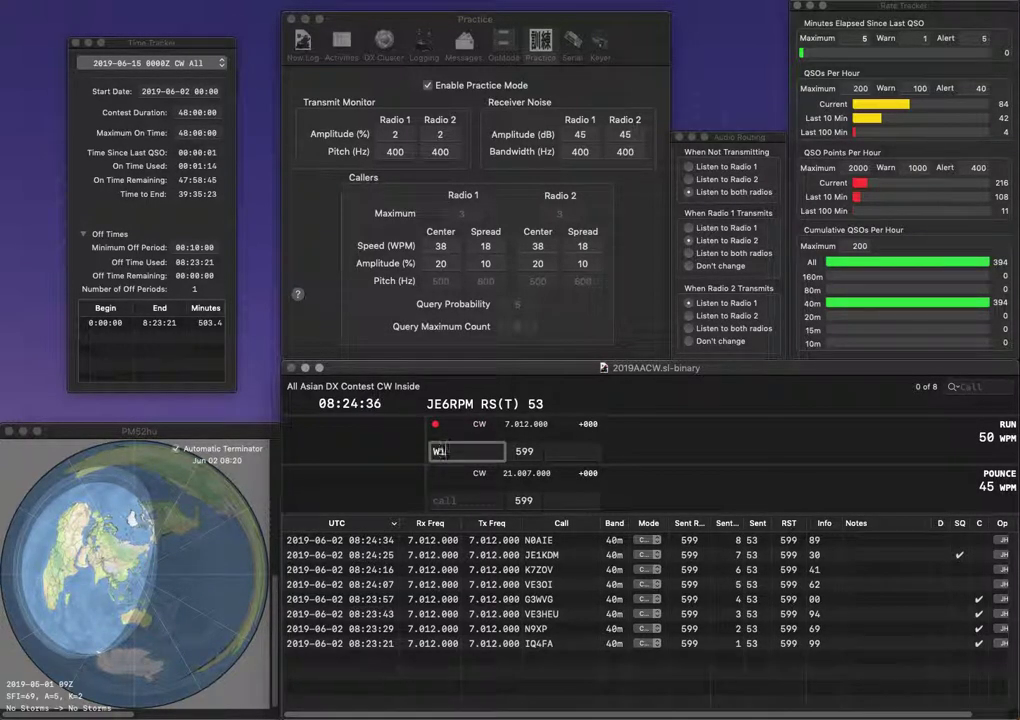
text(UE/HR9)
key(space)
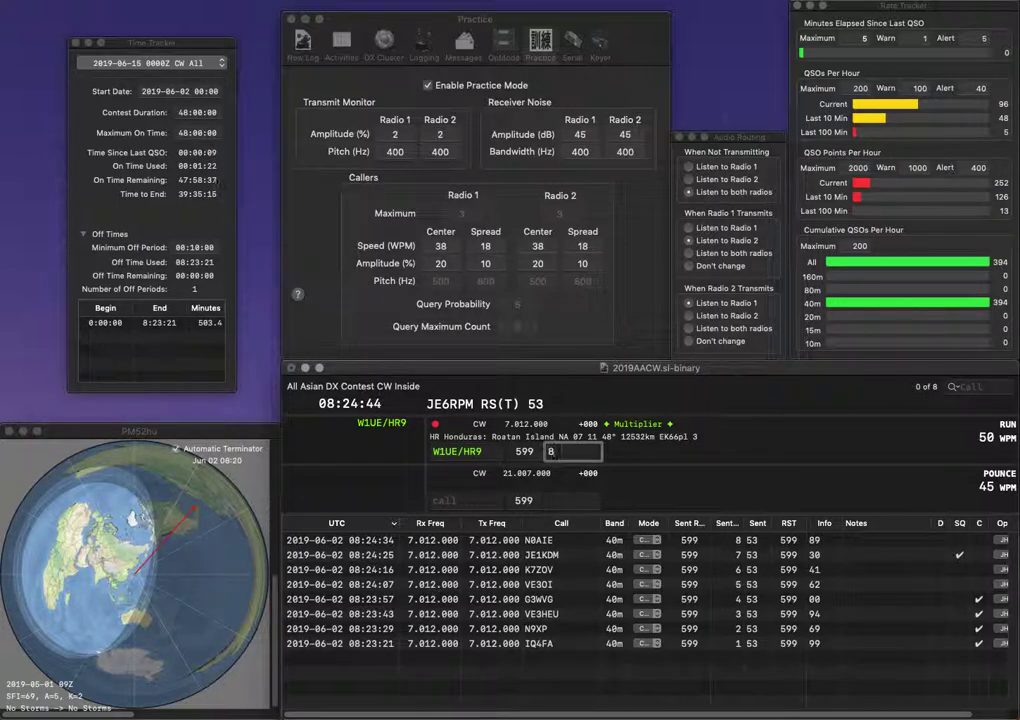
key(Return)
text(G)
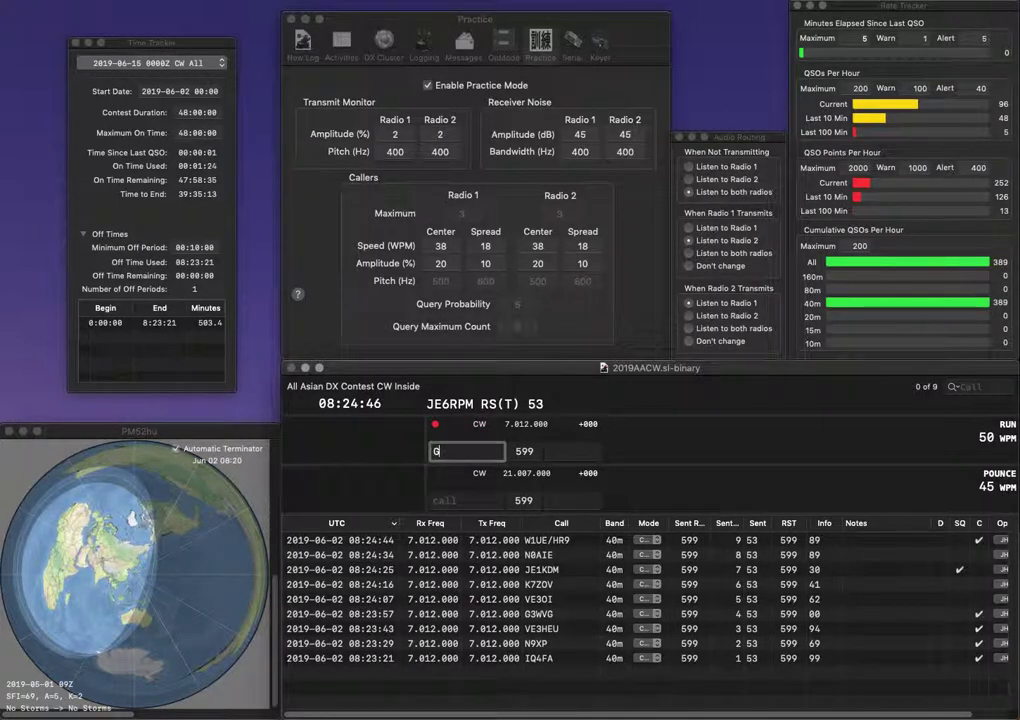
text(4NKH)
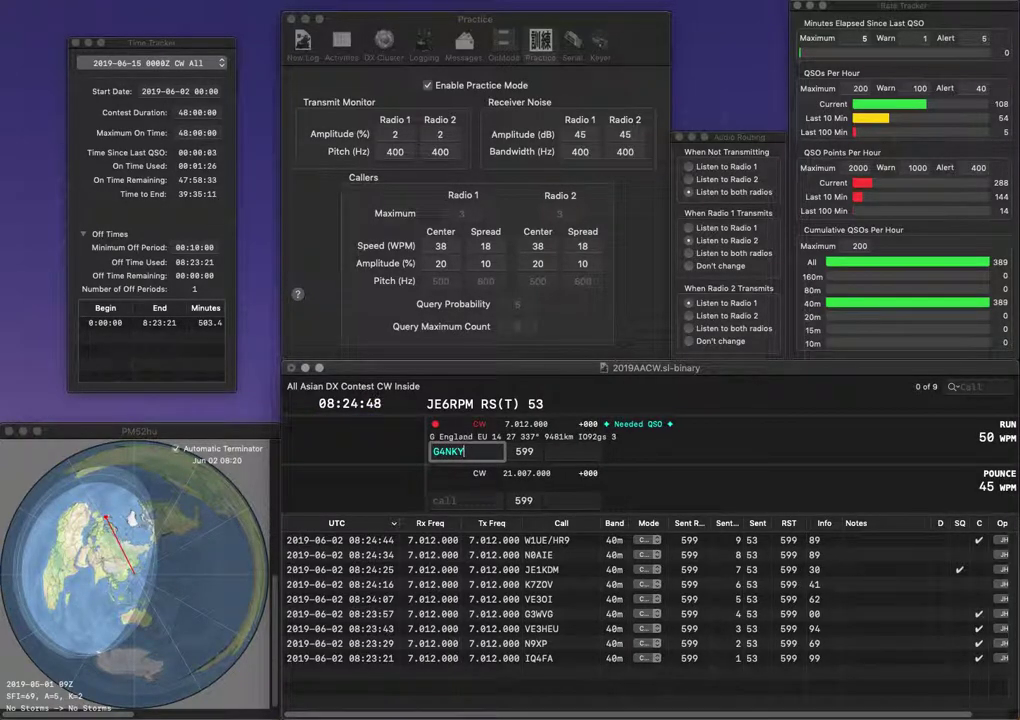
key(BackSpace)
key(BackSpace)
text(YY)
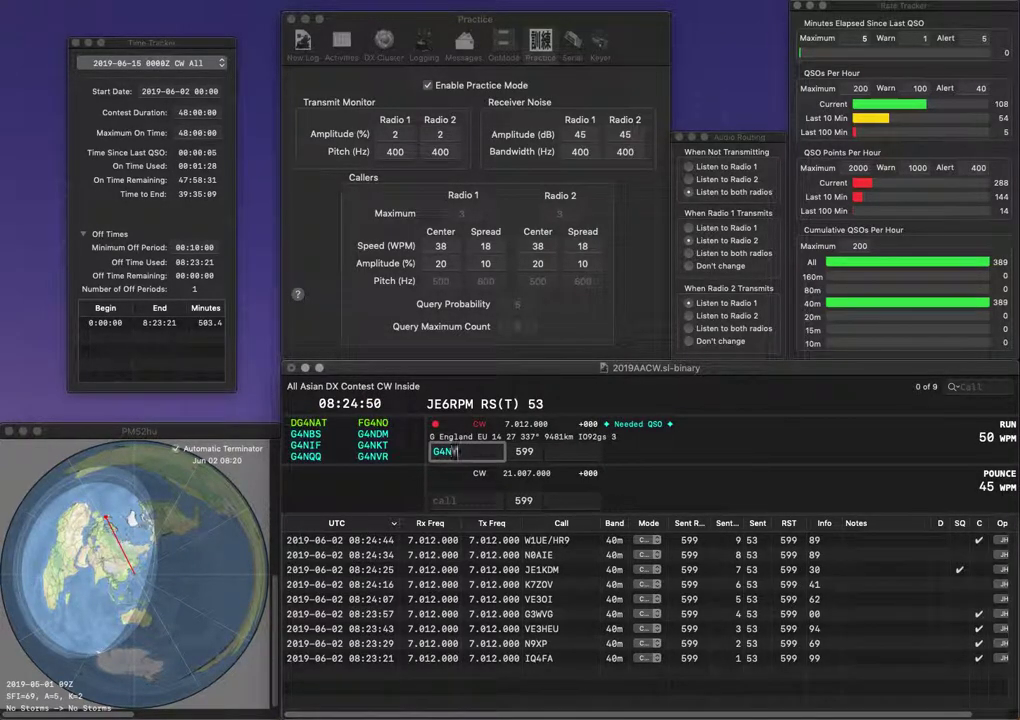
key(Left)
key(Left)
key(BackSpace)
key(BackSpace)
text(3N)
key(Return)
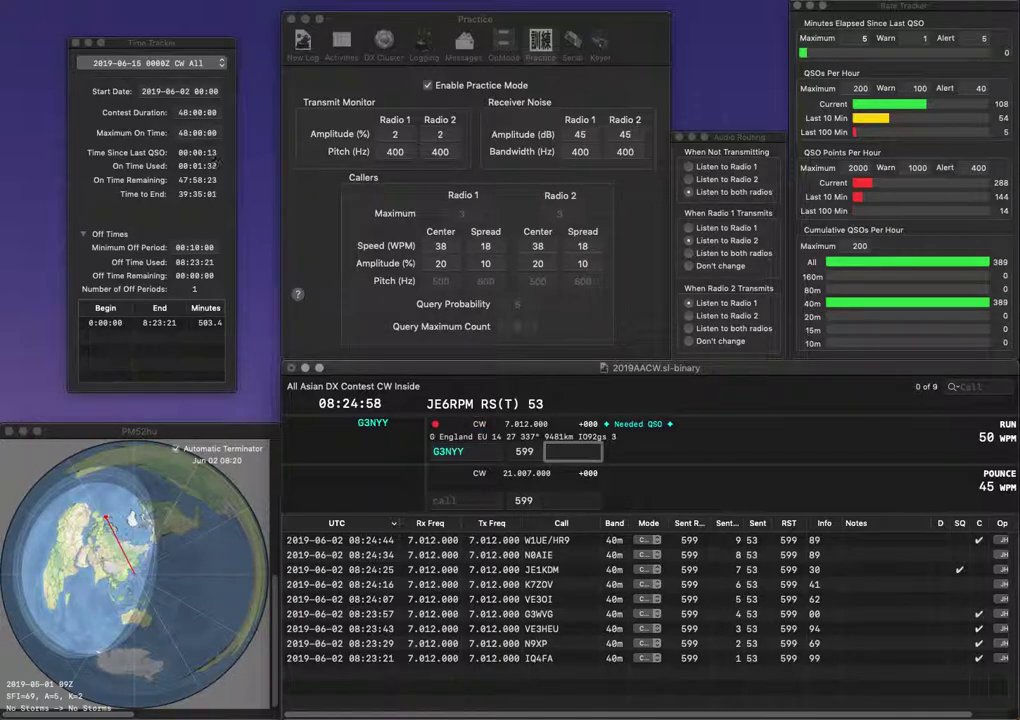
text(53)
key(Return)
text(W3YA)
key(BackSpace)
text(3YA)
key(Return)
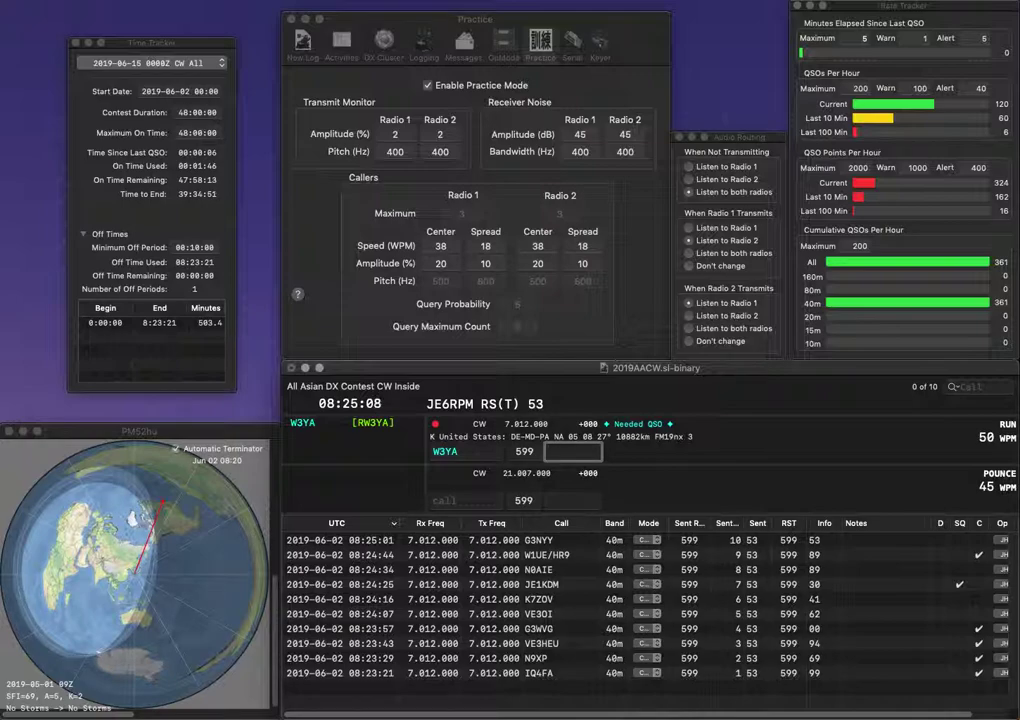
key(Return)
text(G4WWS)
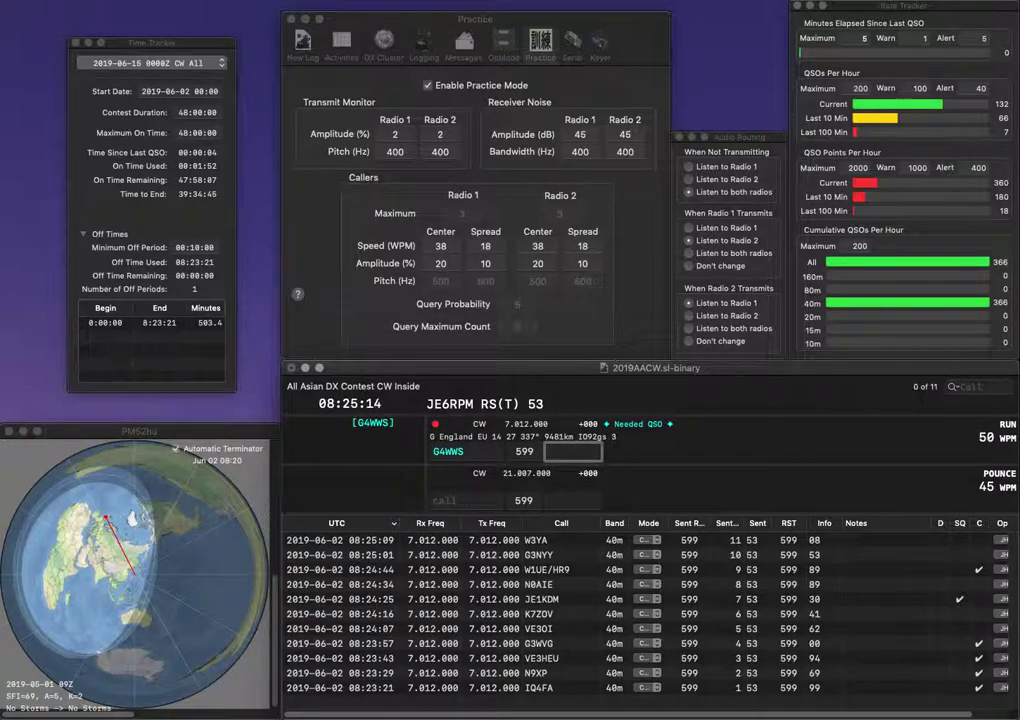
text(08)
key(Return)
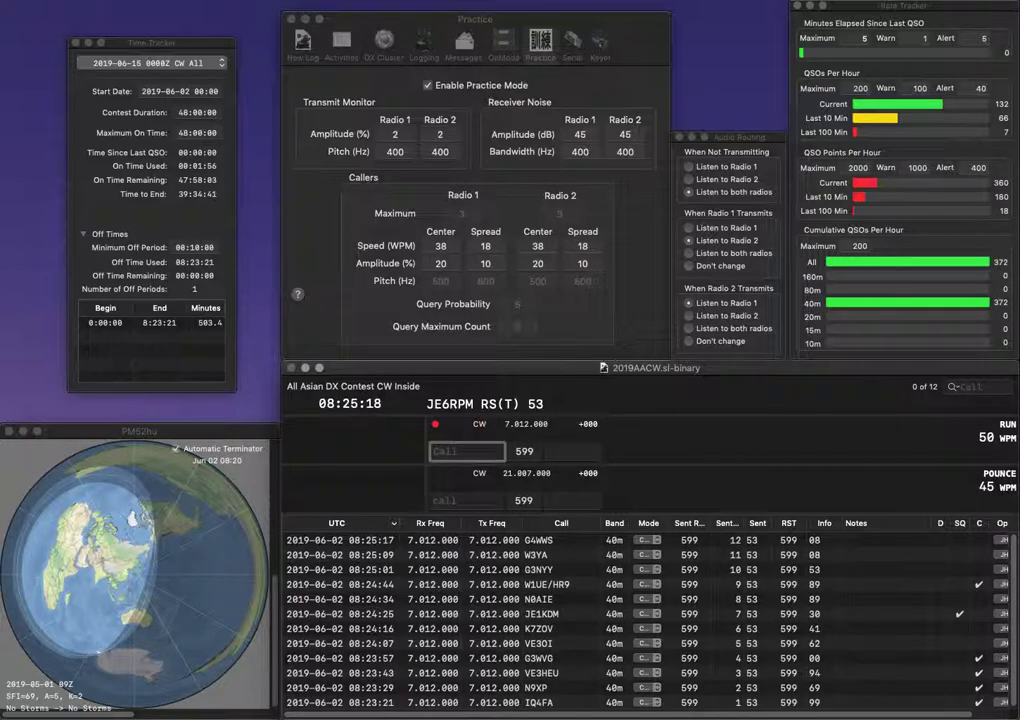
text(YO4)
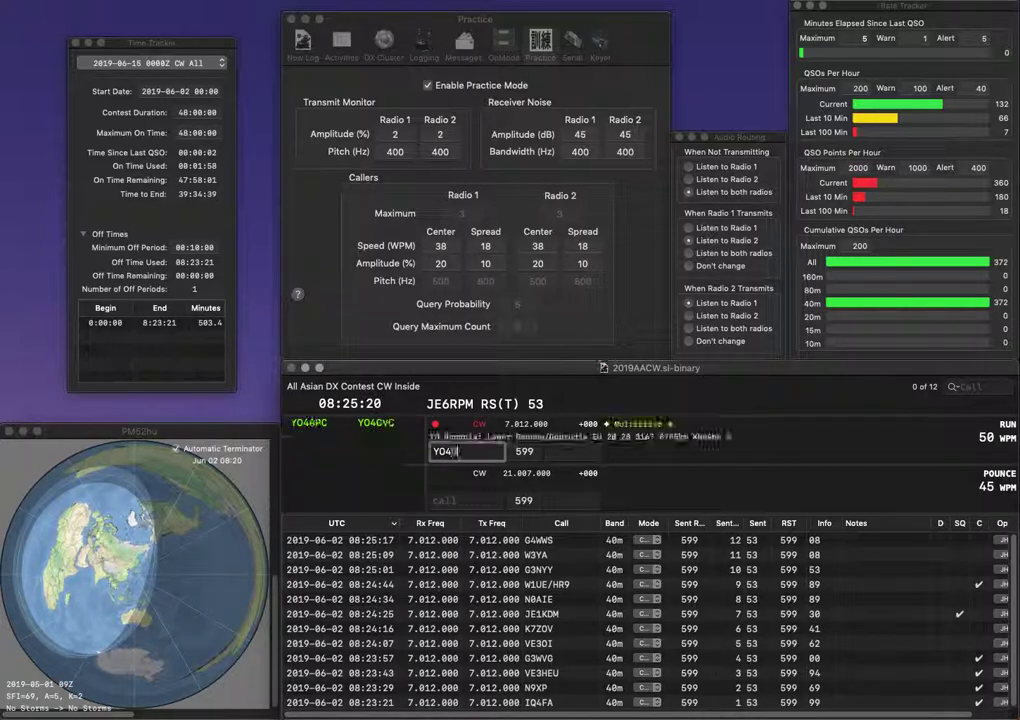
text(GPC)
key(space)
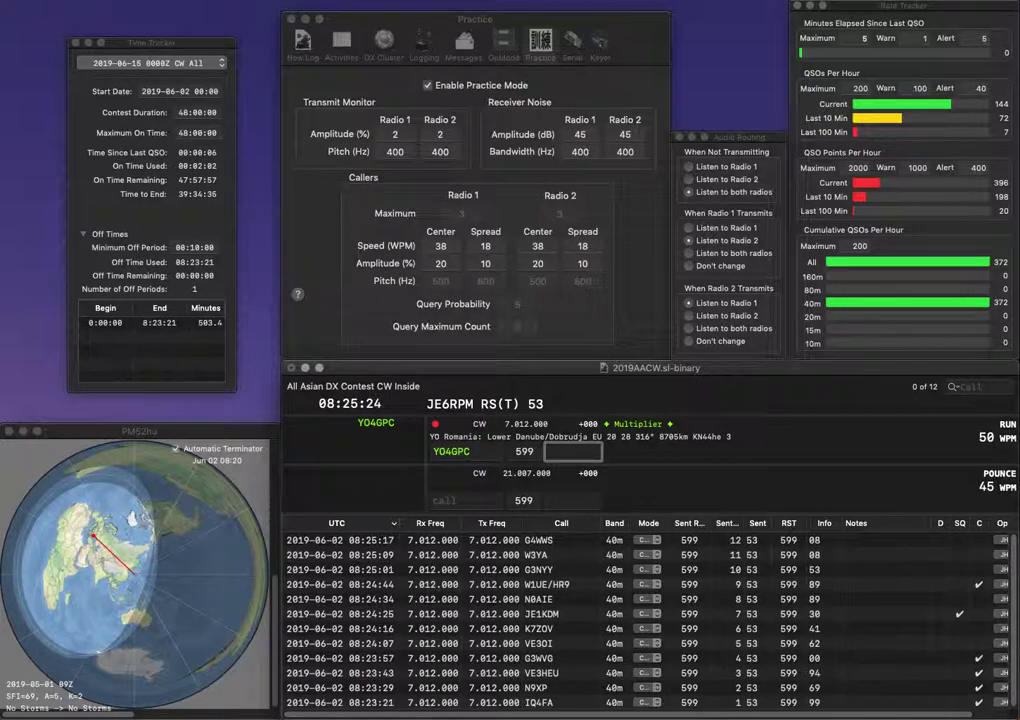
text(13)
key(Return)
Log a Radio 1 contact with DL0PAR and received exchange 48, correcting the callsign entry from DL0WAL.
text(DL)
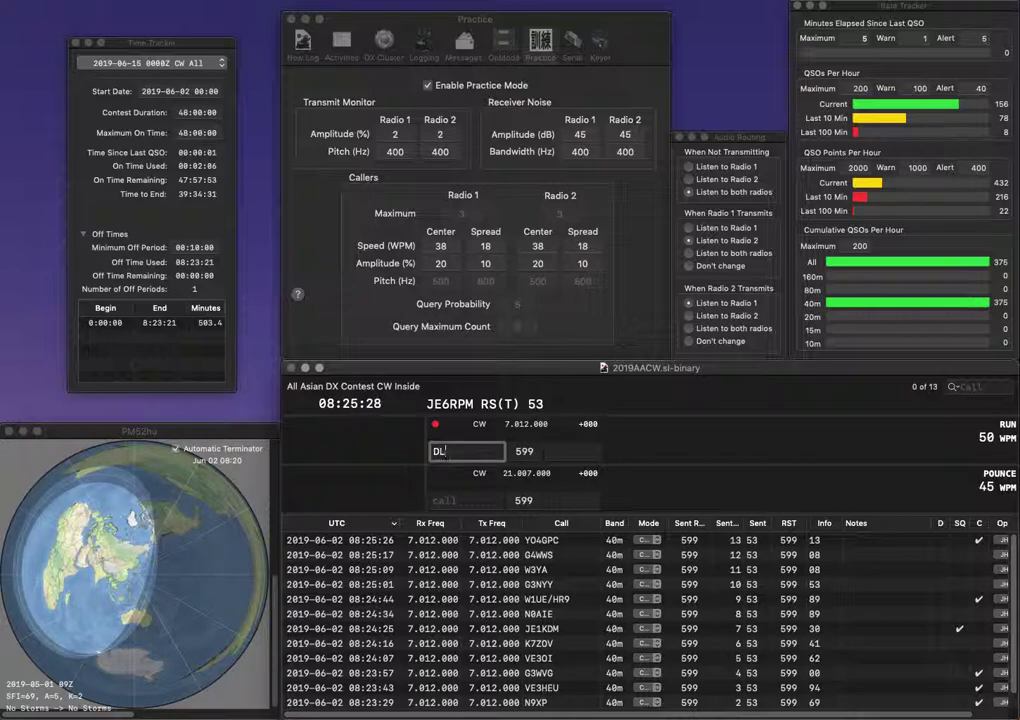
text(0WAL)
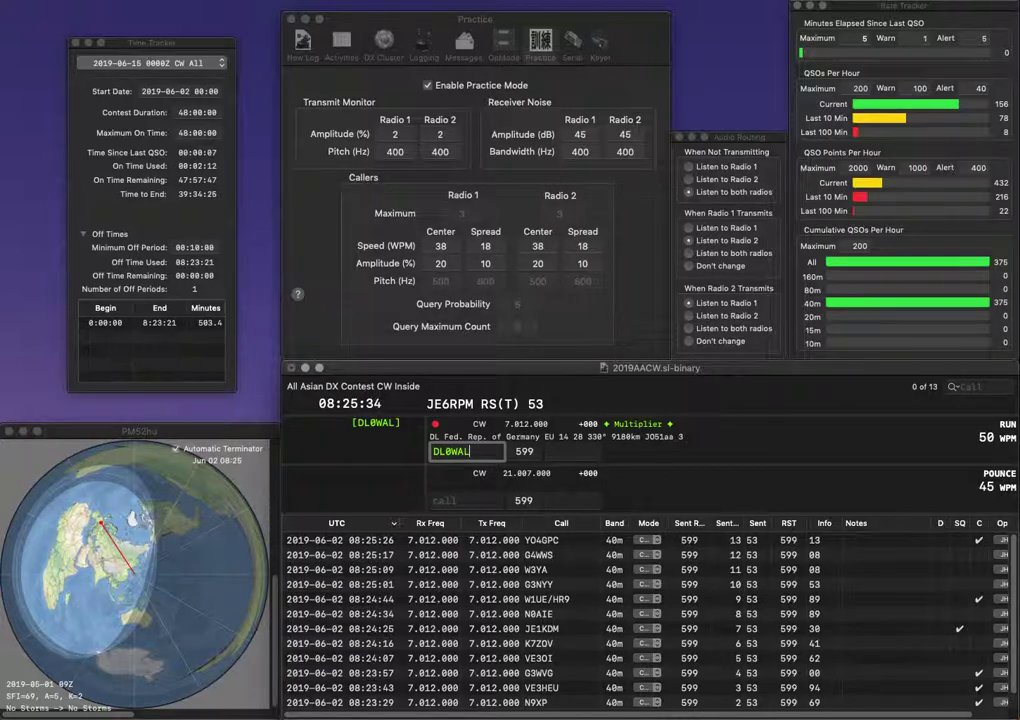
key(BackSpace)
key(BackSpace)
key(BackSpace)
text(PAR)
key(Tab)
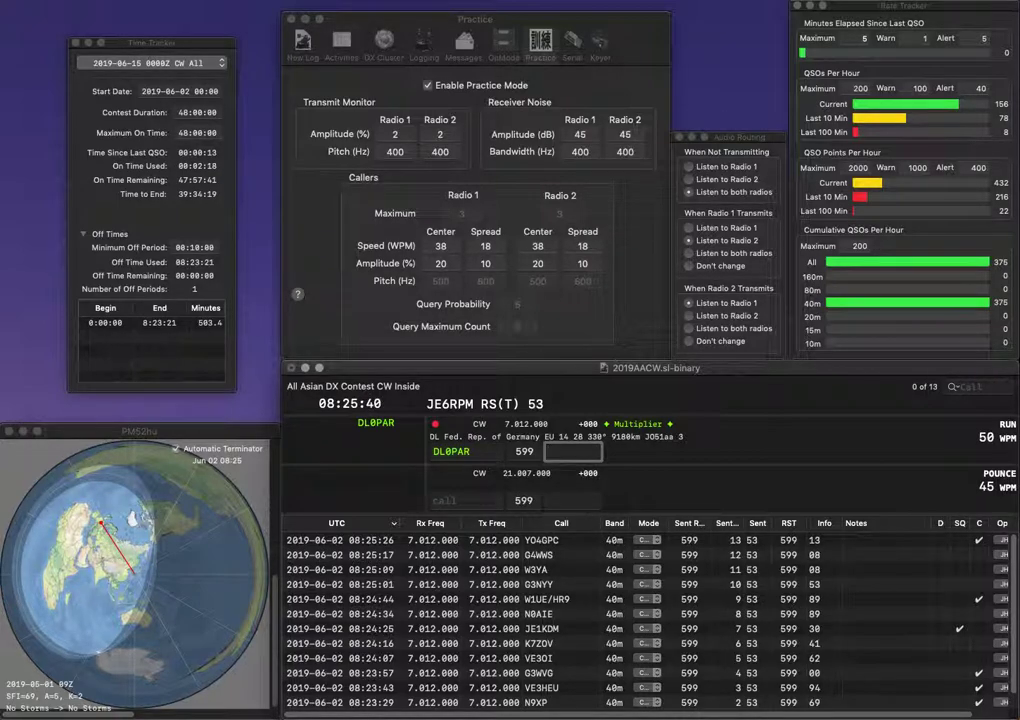
text(8)
key(Return)
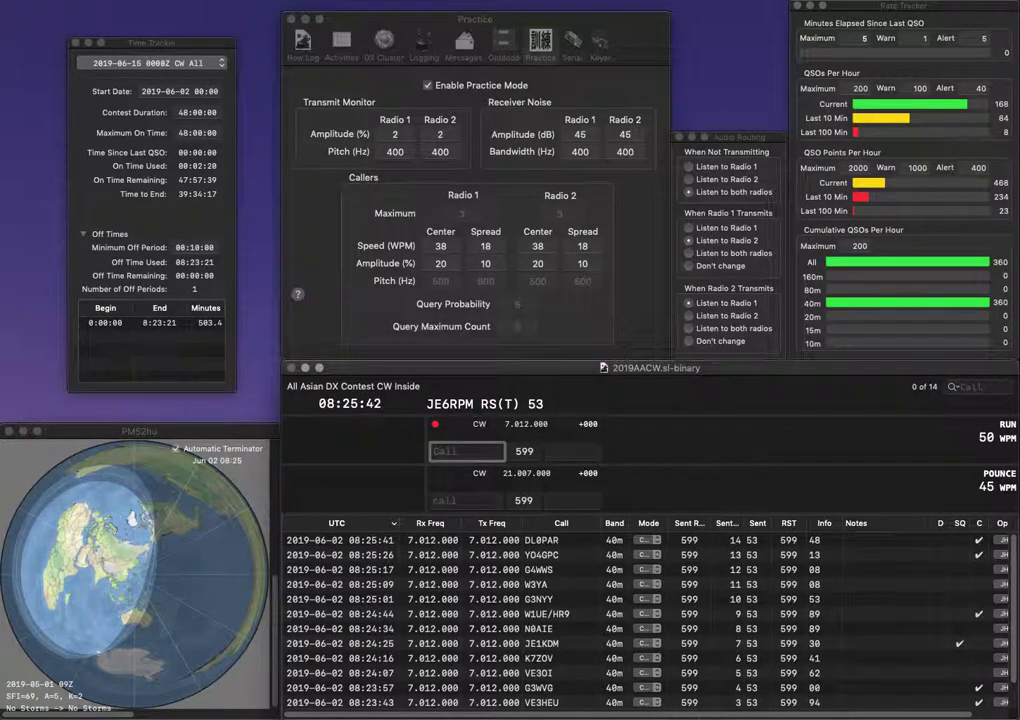
text(WC6Y)
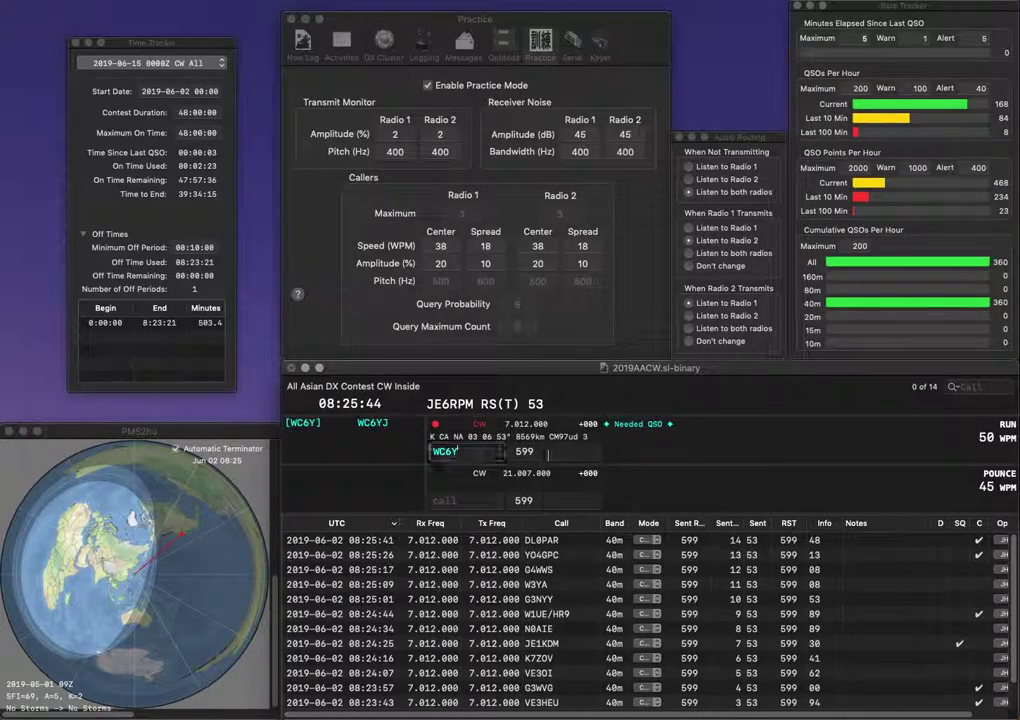
key(space)
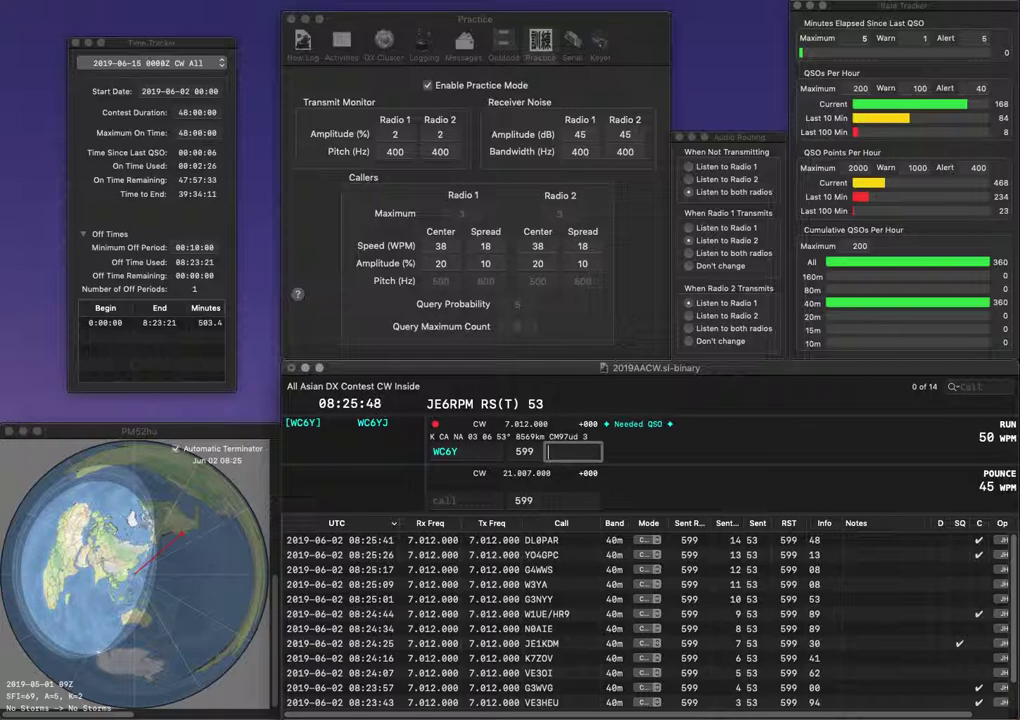
key(Return)
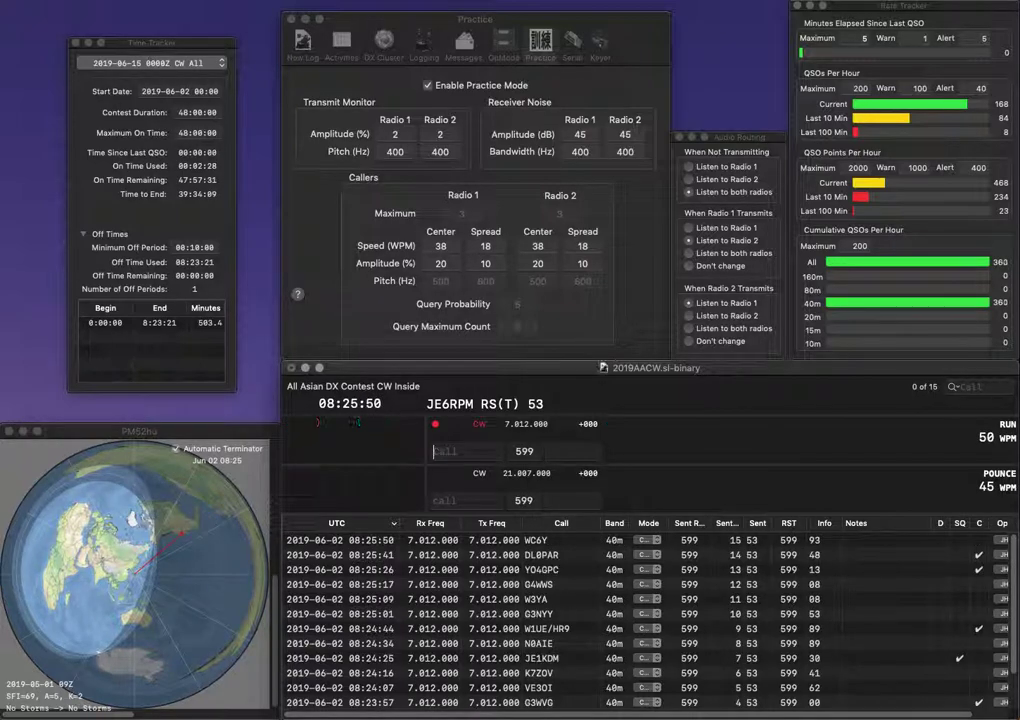
text(OE3NHW)
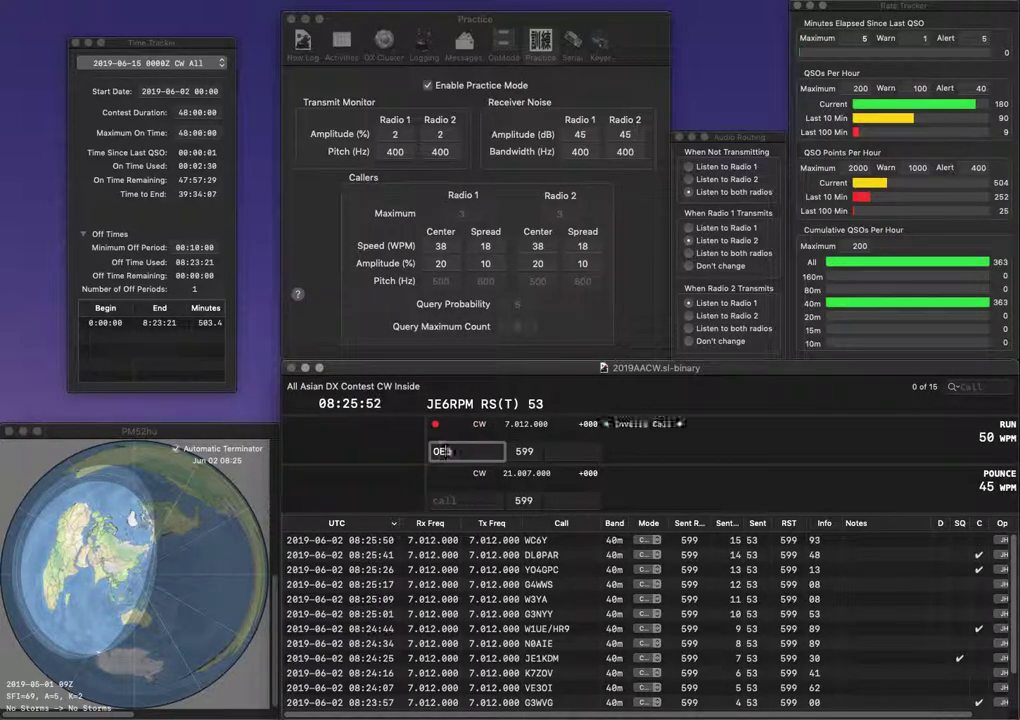
key(space)
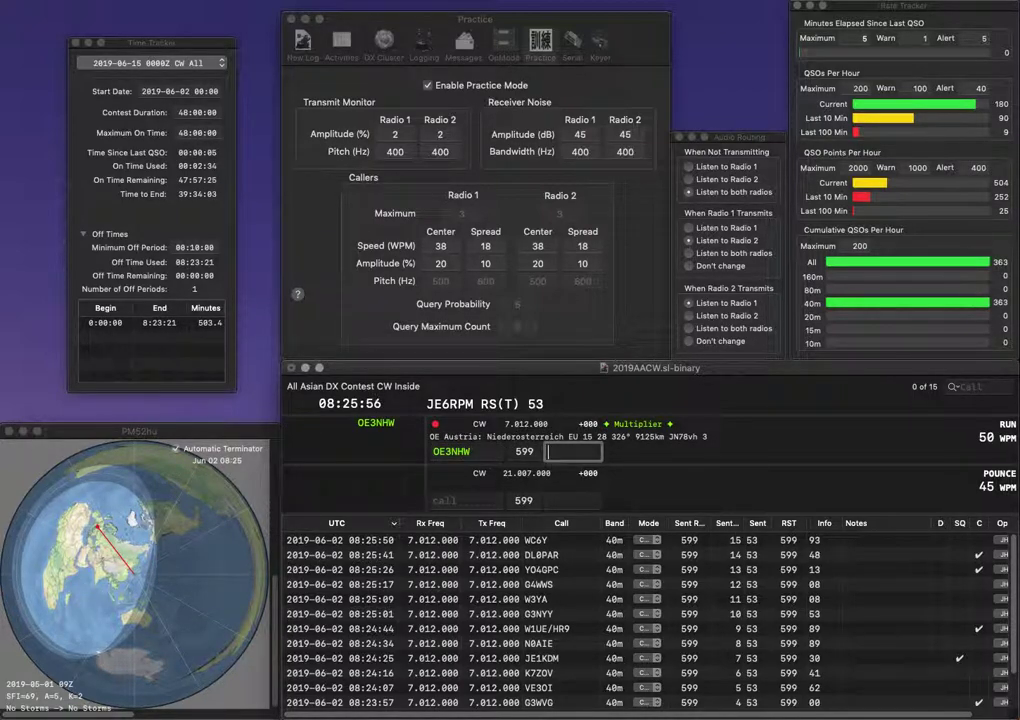
text(43)
key(Return)
text(KO2E)
key(Return)
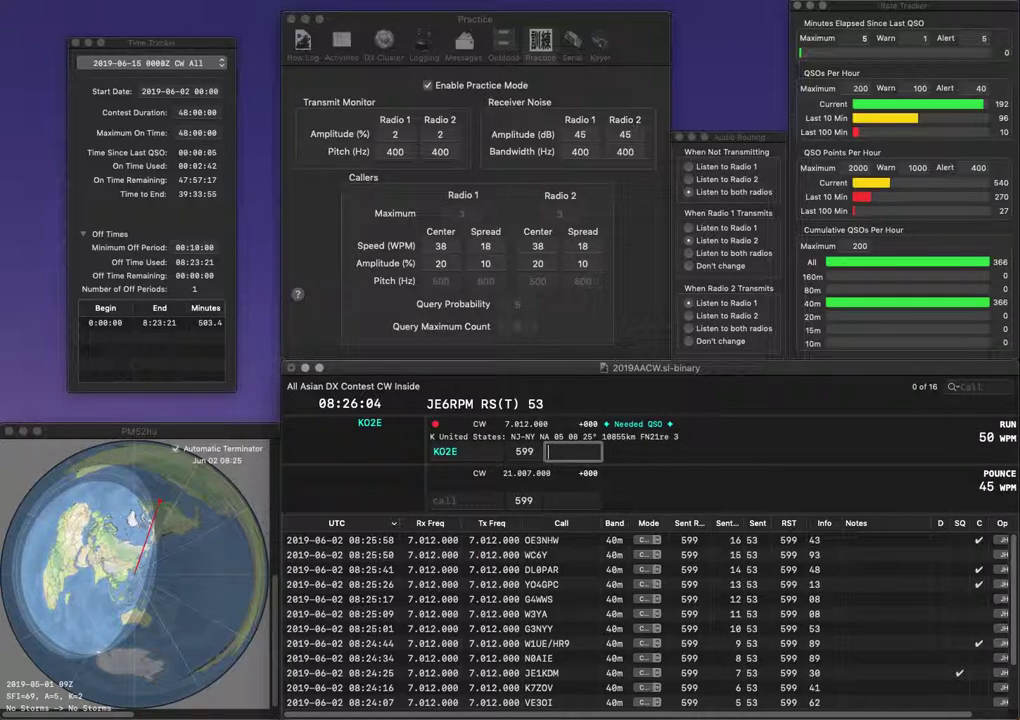
text(62)
key(Return)
text(PY5EJ)
key(Return)
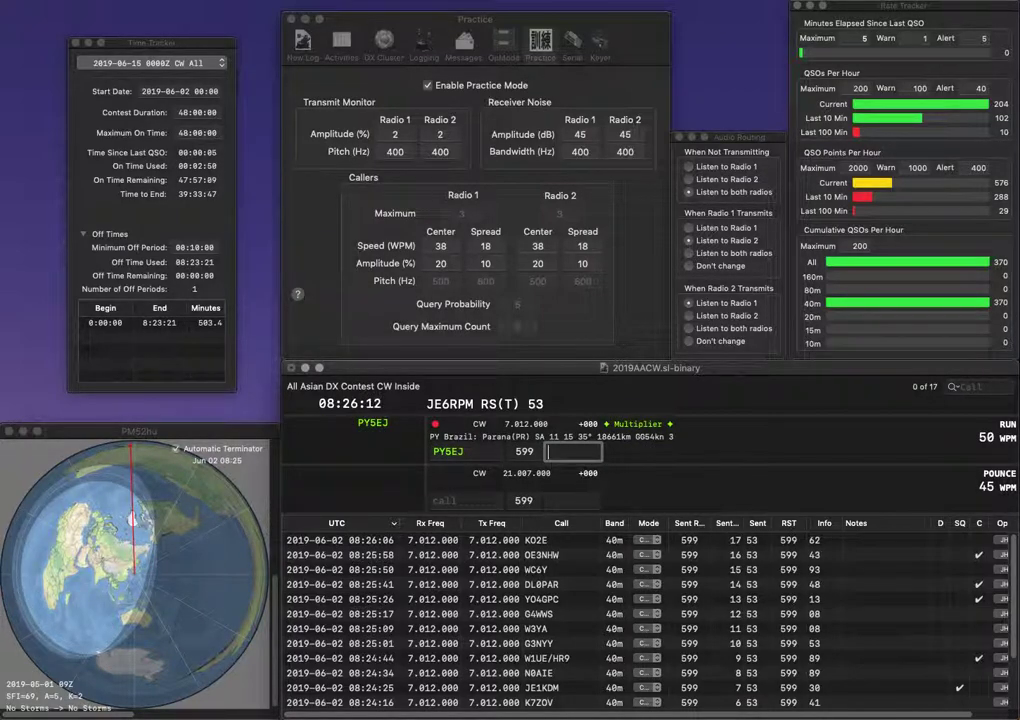
text(03)
key(Return)
text(N0X)
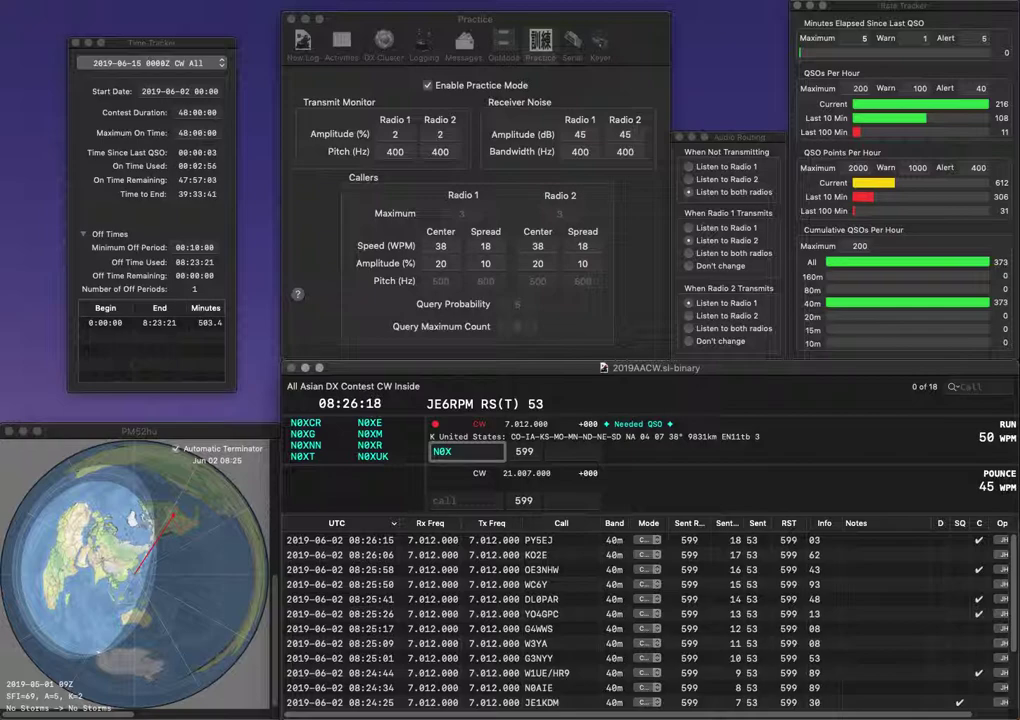
text(UK)
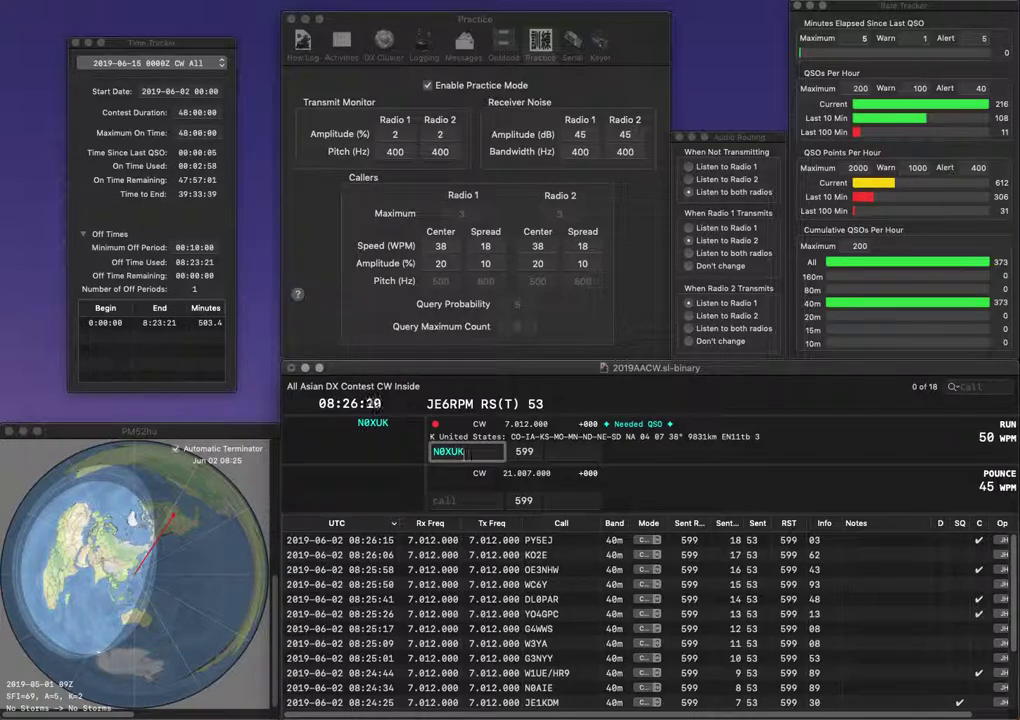
key(Return)
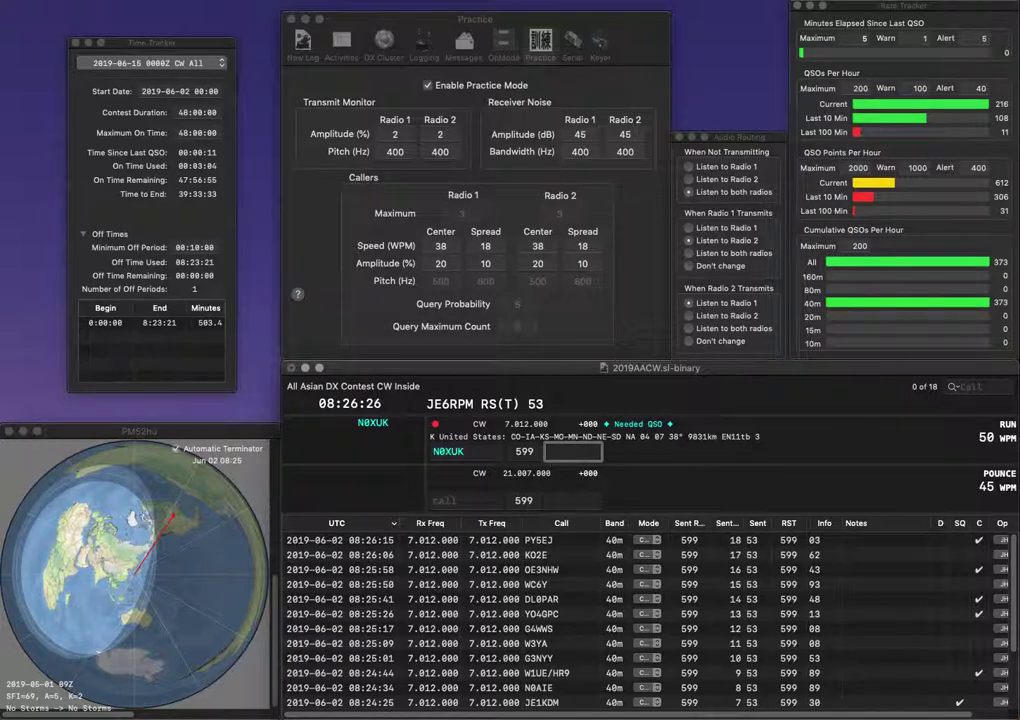
text(97)
key(Return)
text(W7DAL)
key(space)
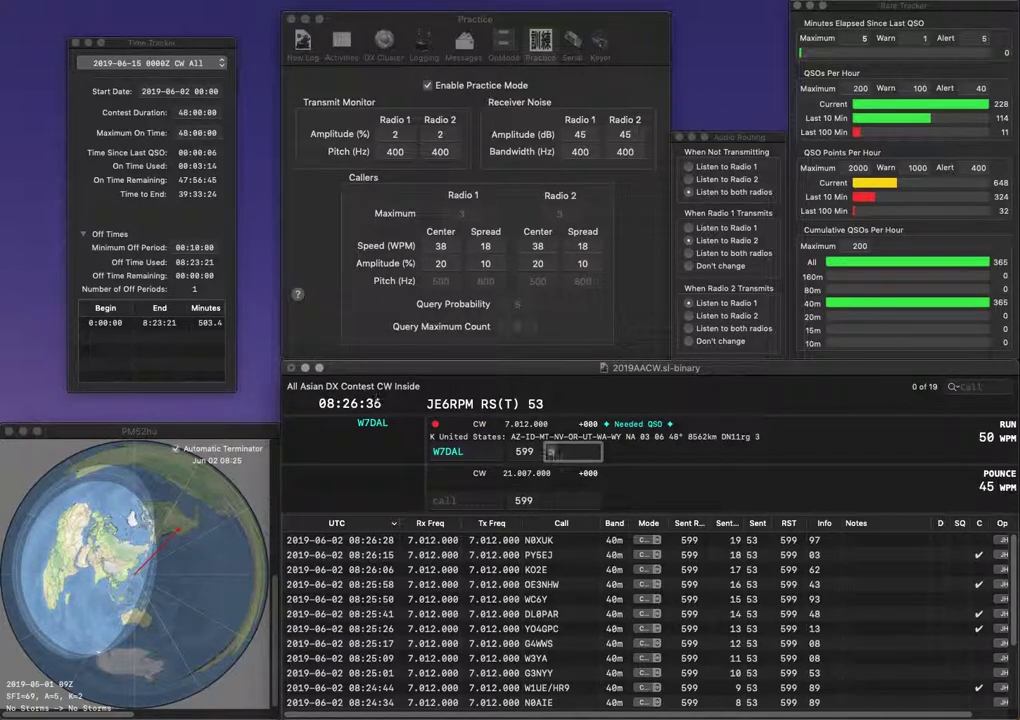
key(Return)
text(W2OL)
key(space)
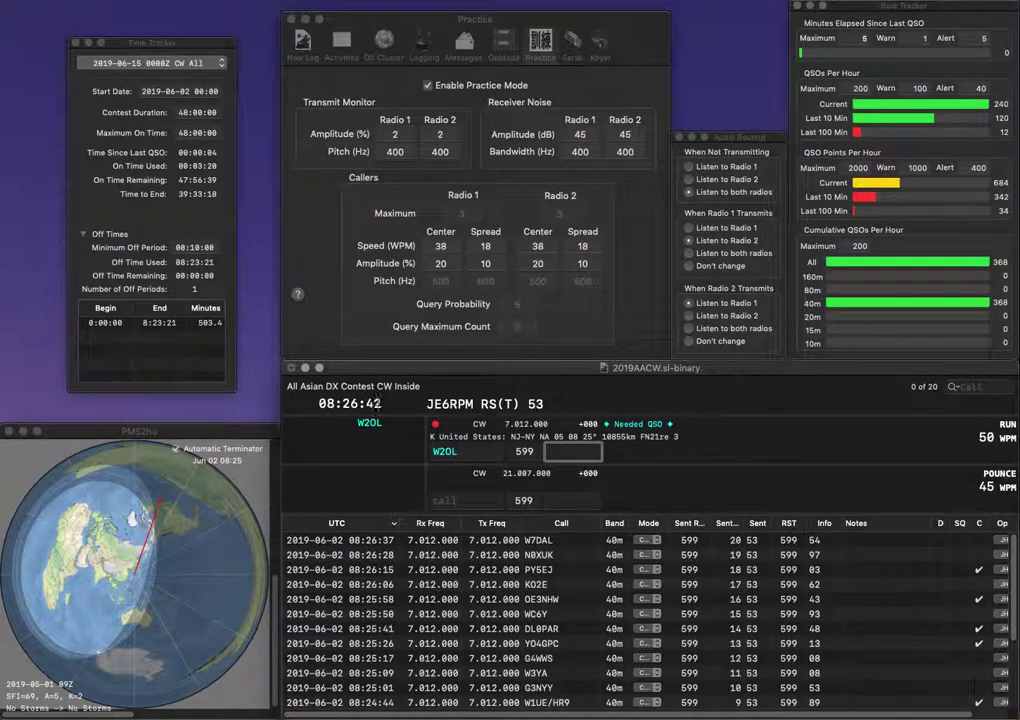
text(39)
key(Return)
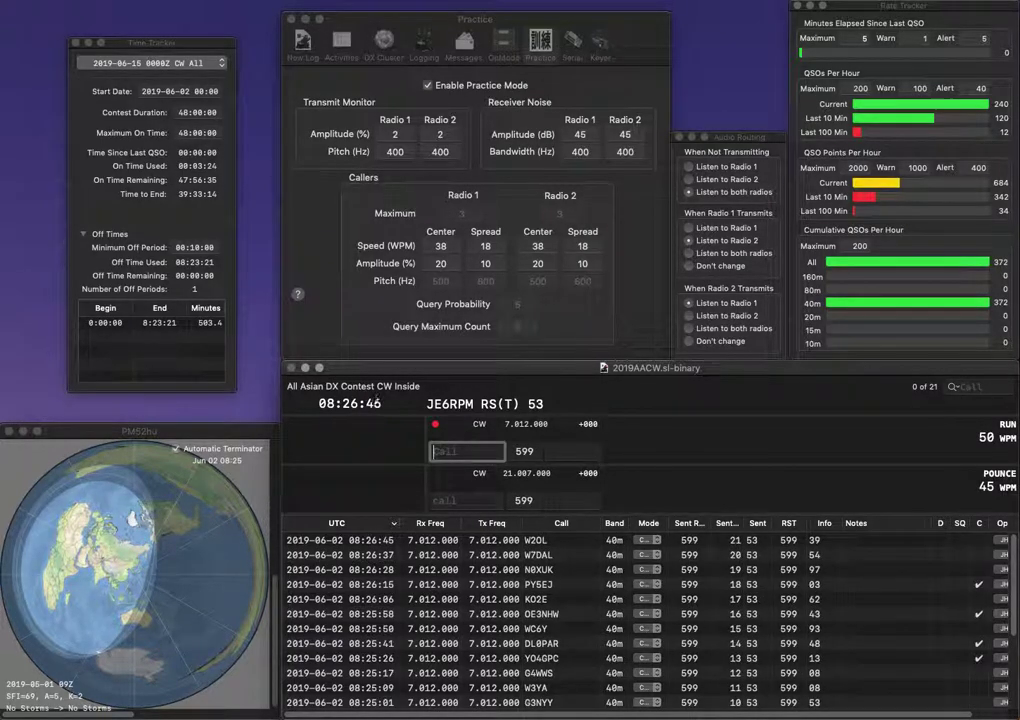
text(K4AVX)
key(space)
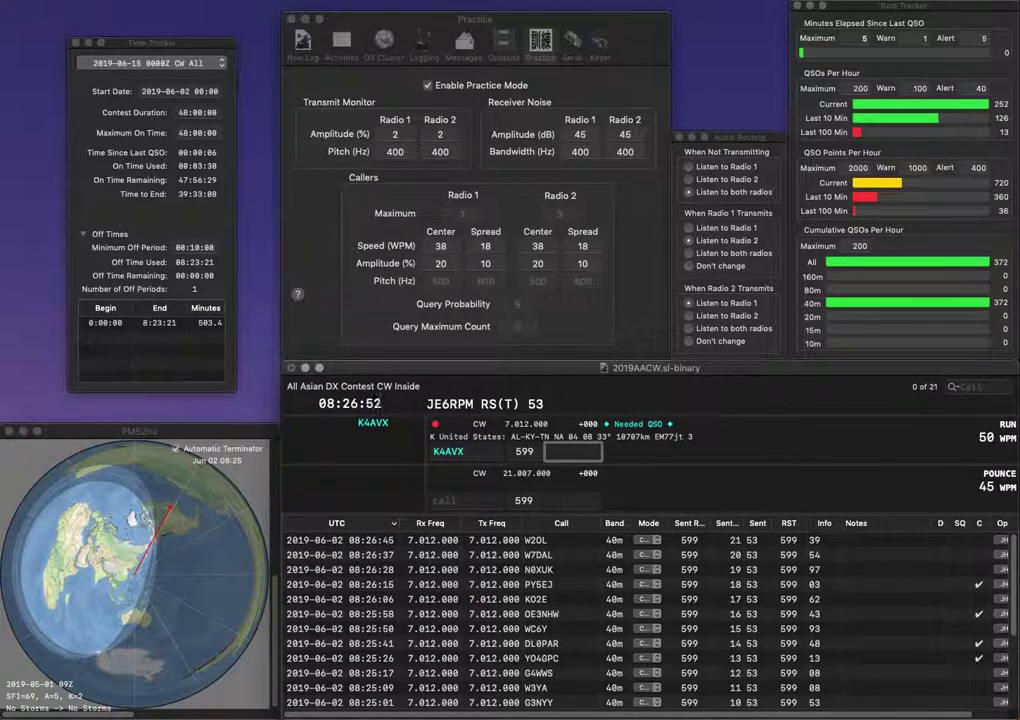
text(94)
key(Return)
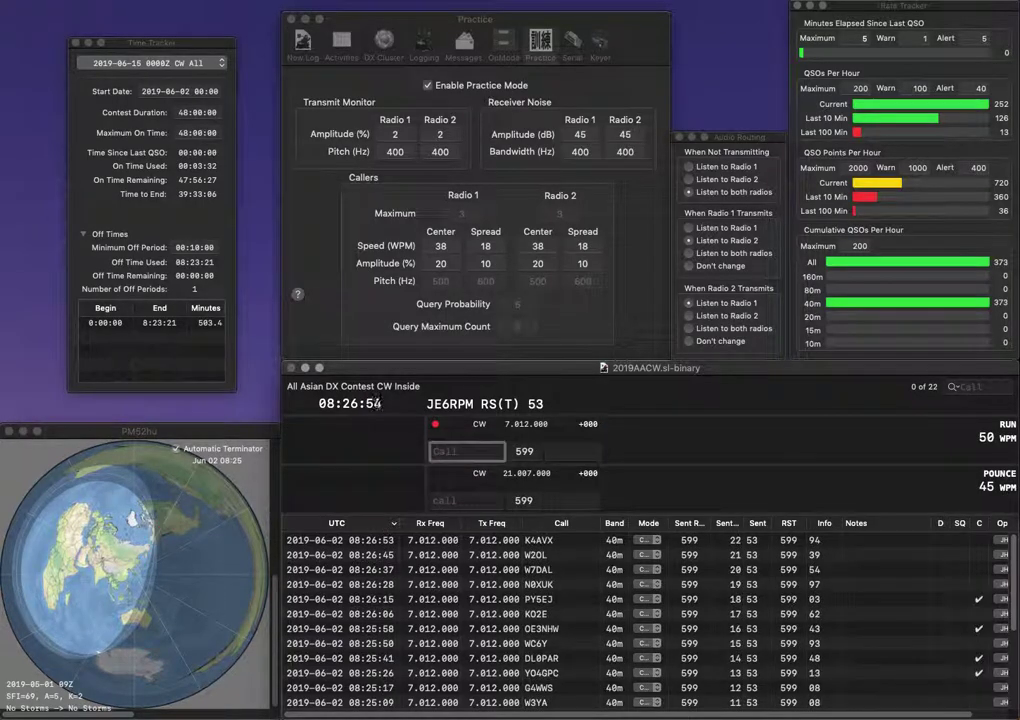
text(KZ)
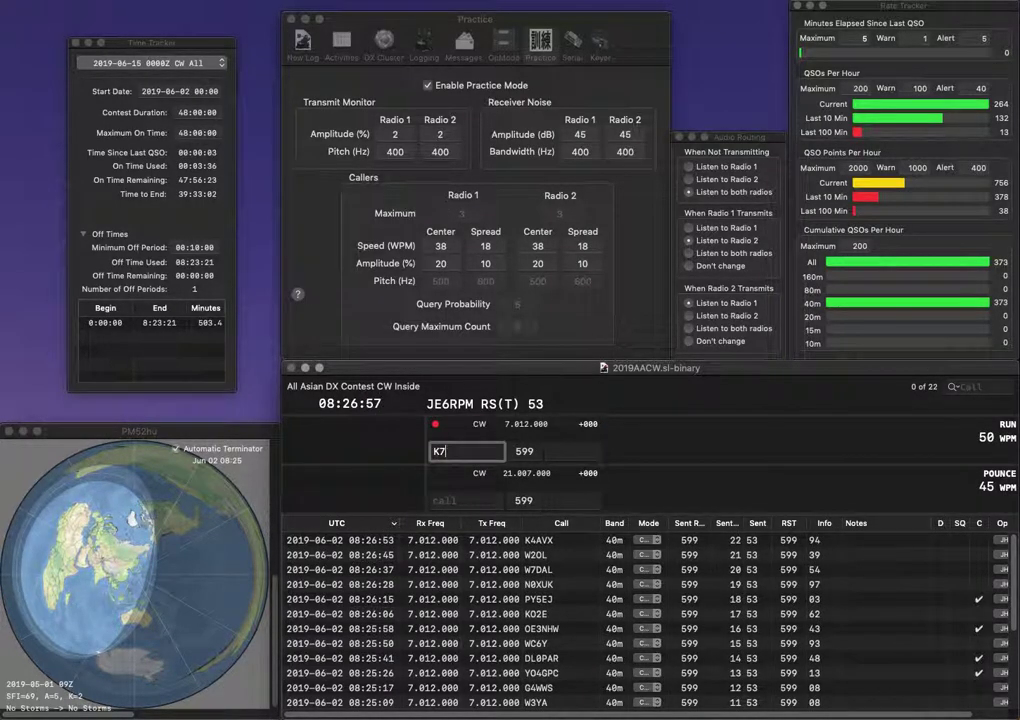
text(ARJ)
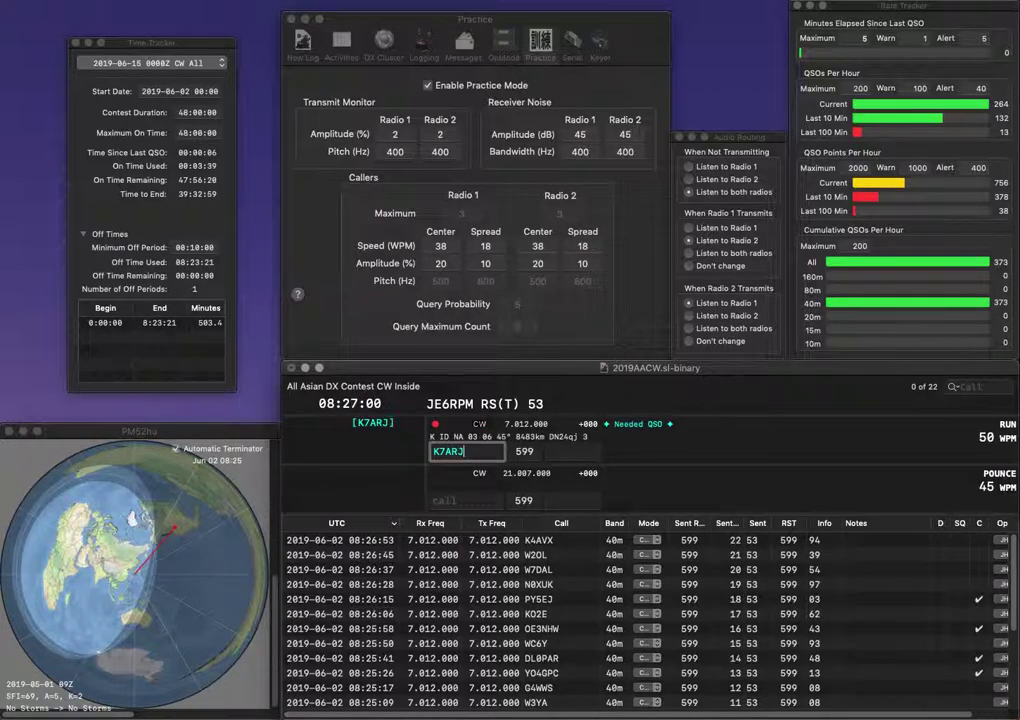
key(Return)
click(570, 452)
text(47)
key(Return)
Log Radio 1 contacts with JJ1EPE using received exchange 87 and with N2LBR using exchange 09.
text(JJ1EPE)
key(Return)
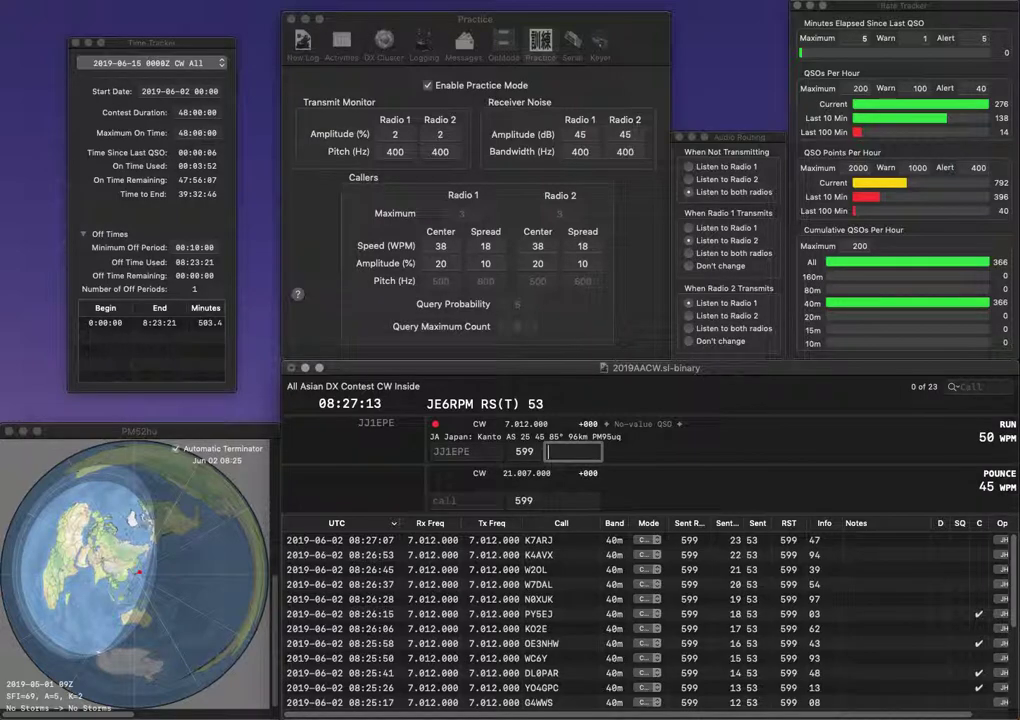
text(87)
key(Return)
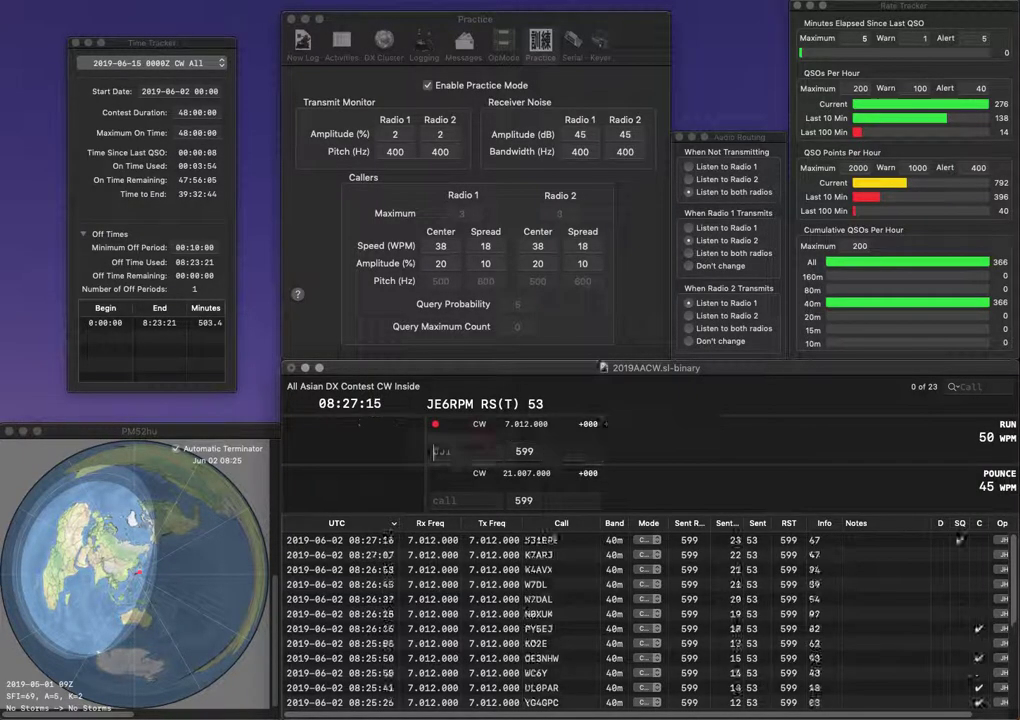
text(N2)
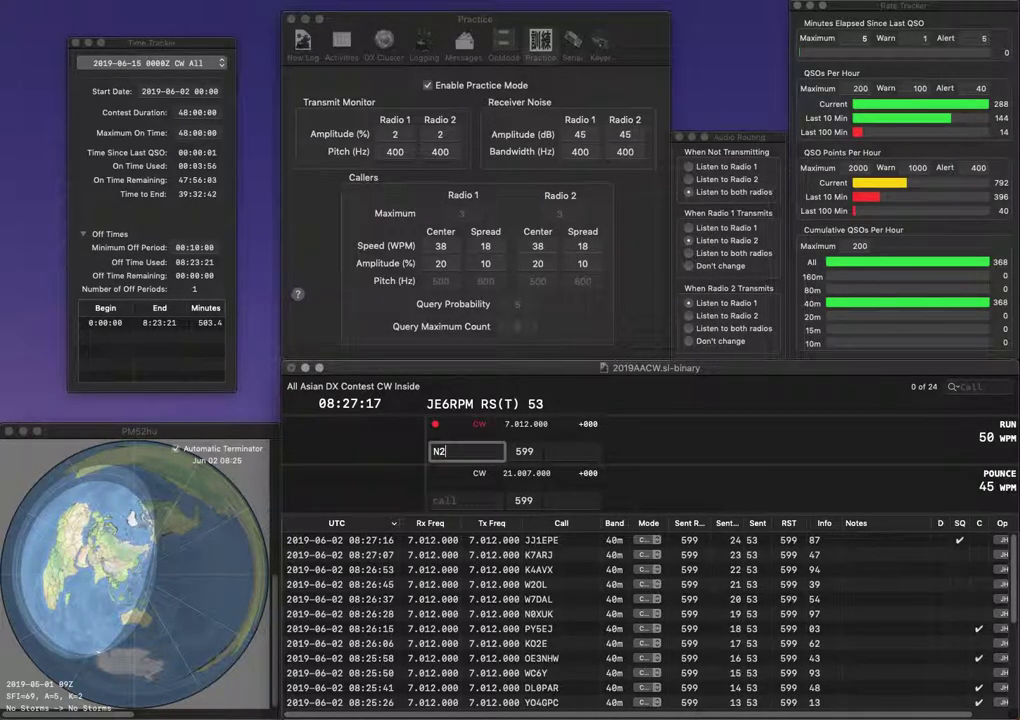
text(LBR)
key(Return)
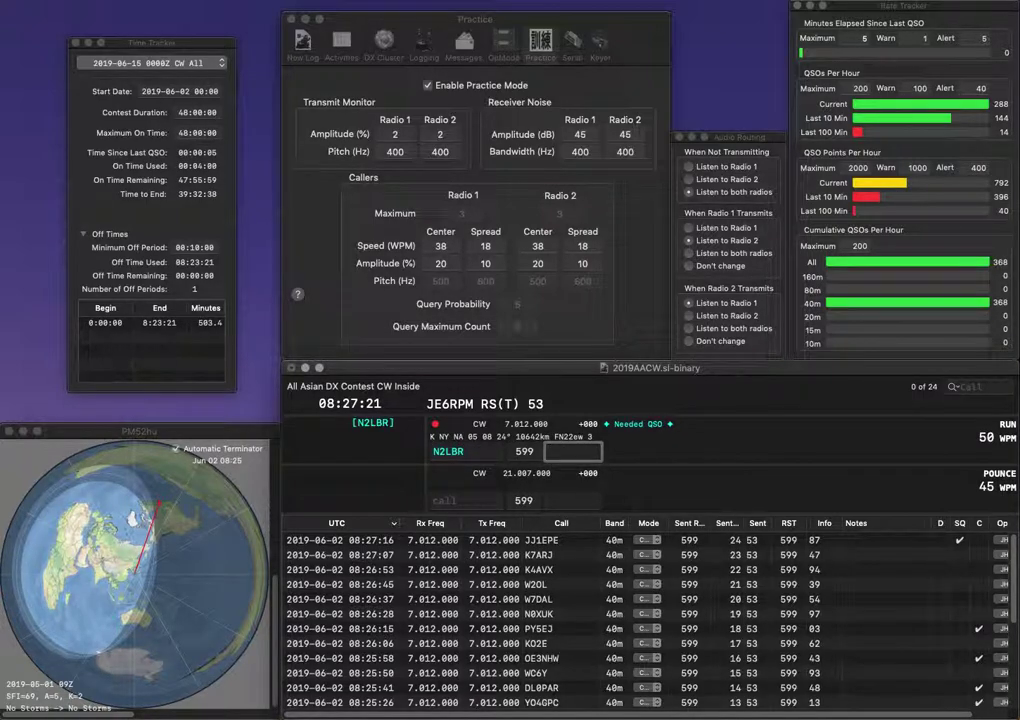
text(07)
key(Return)
text(EA)
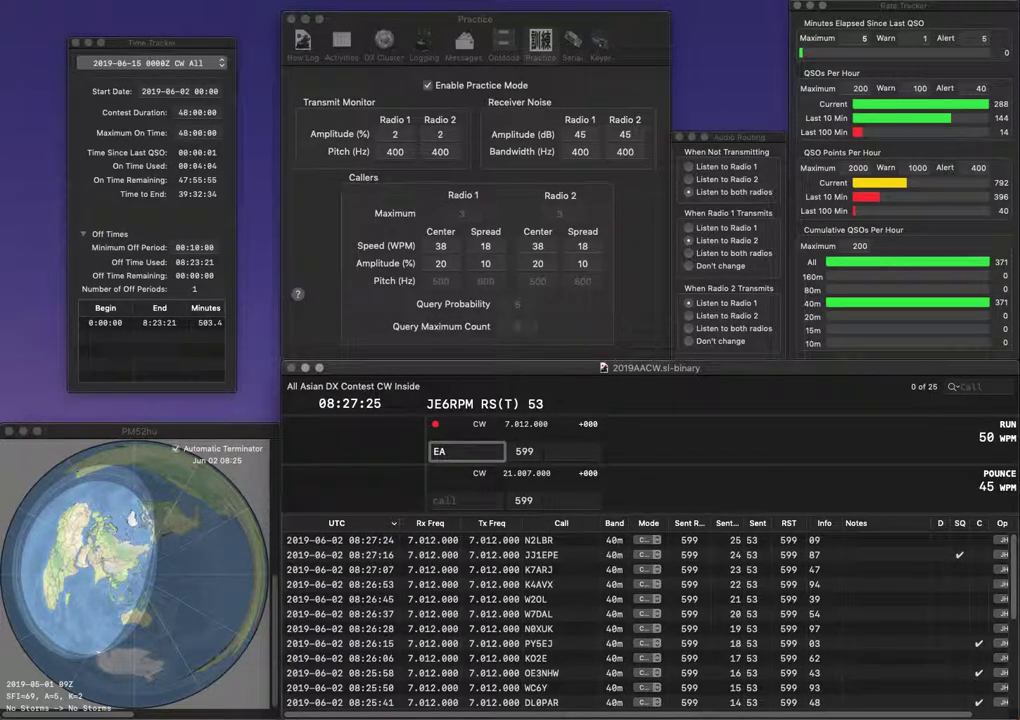
text(8BRY)
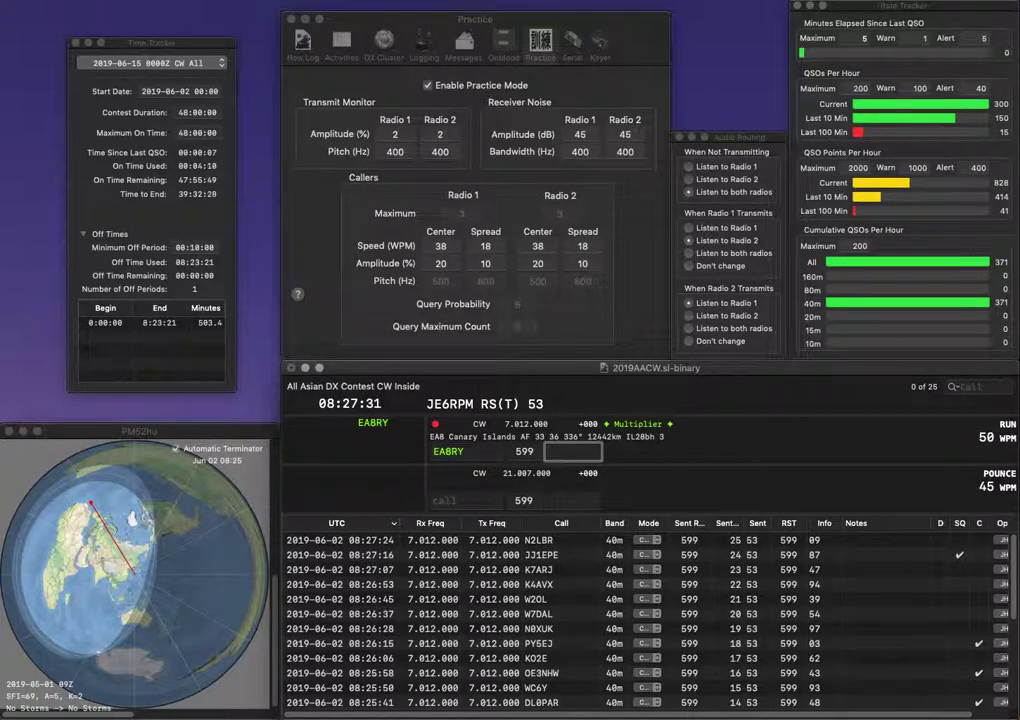
text(67)
key(Return)
text(IK2CMN)
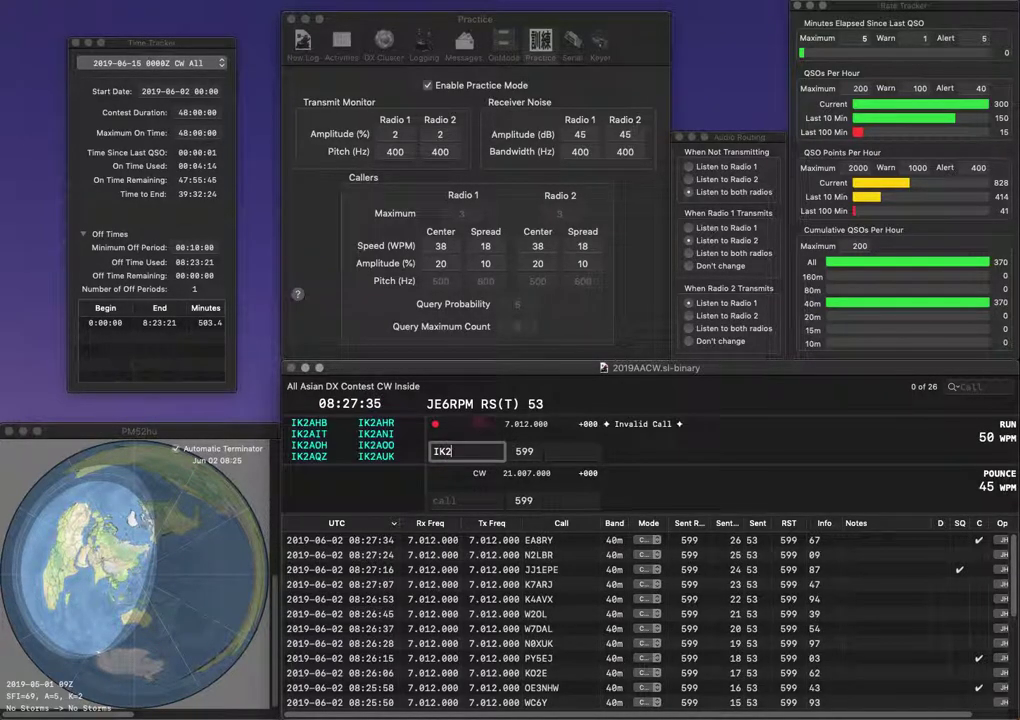
key(space)
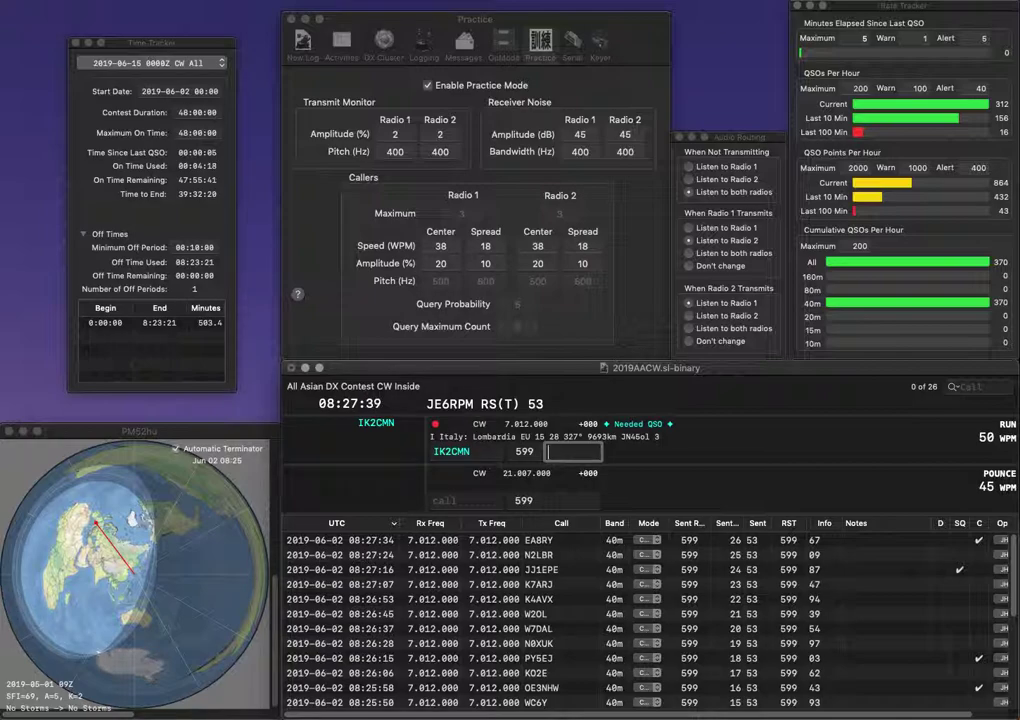
text(00)
key(Return)
Log a Radio 1 contact with C6ARW and received exchange 05, correcting the mistyped callsign prefix CX.
text(CX)
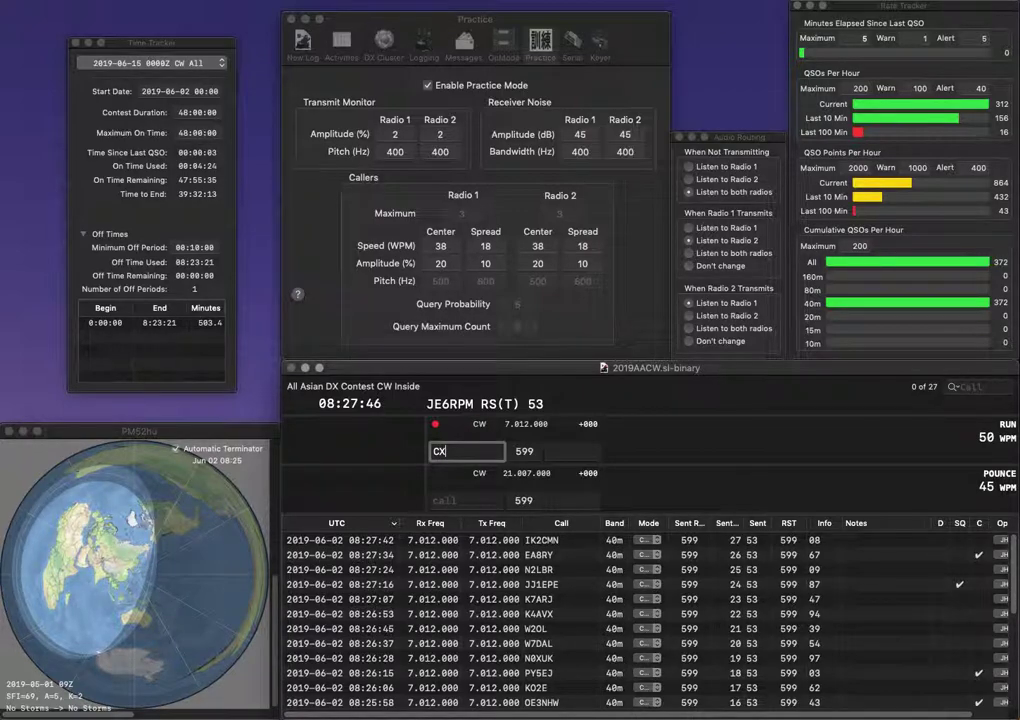
key(BackSpace)
text(6ARW)
key(Tab)
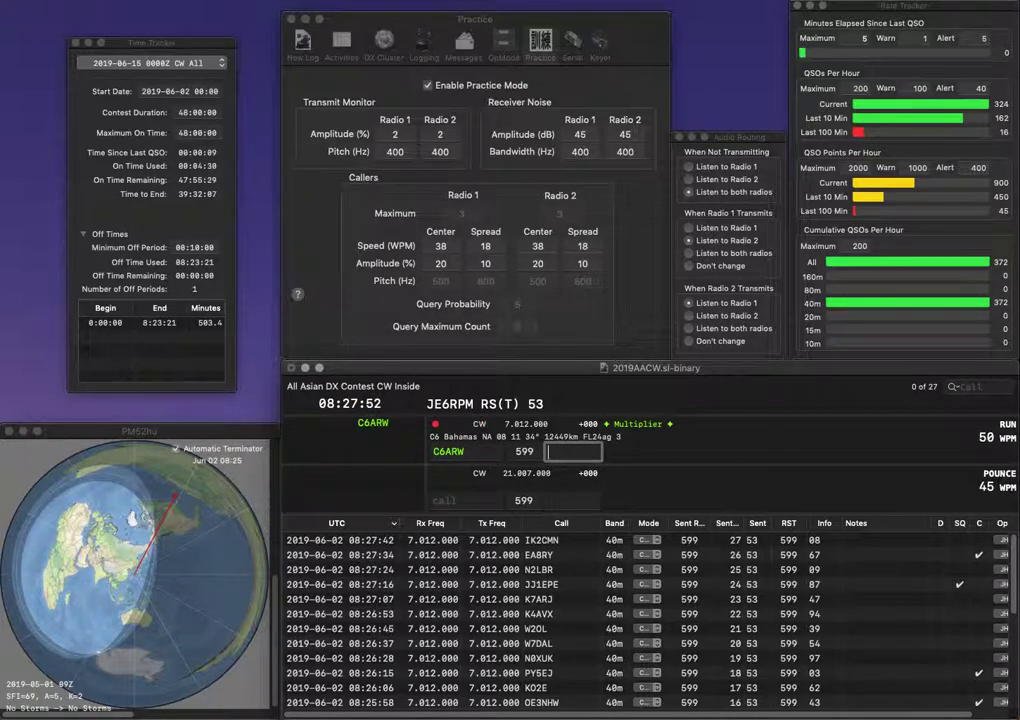
text(05)
key(Return)
Log a Radio 1 contact with AA2KD and received exchange 98.
text(AA2)
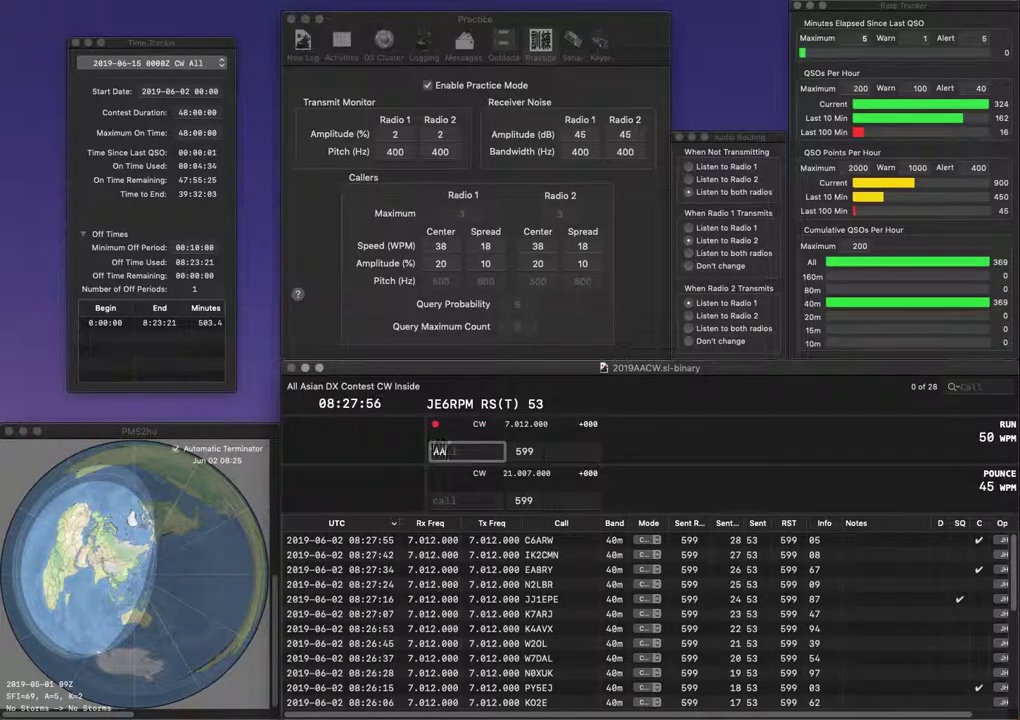
text(KD)
key(space)
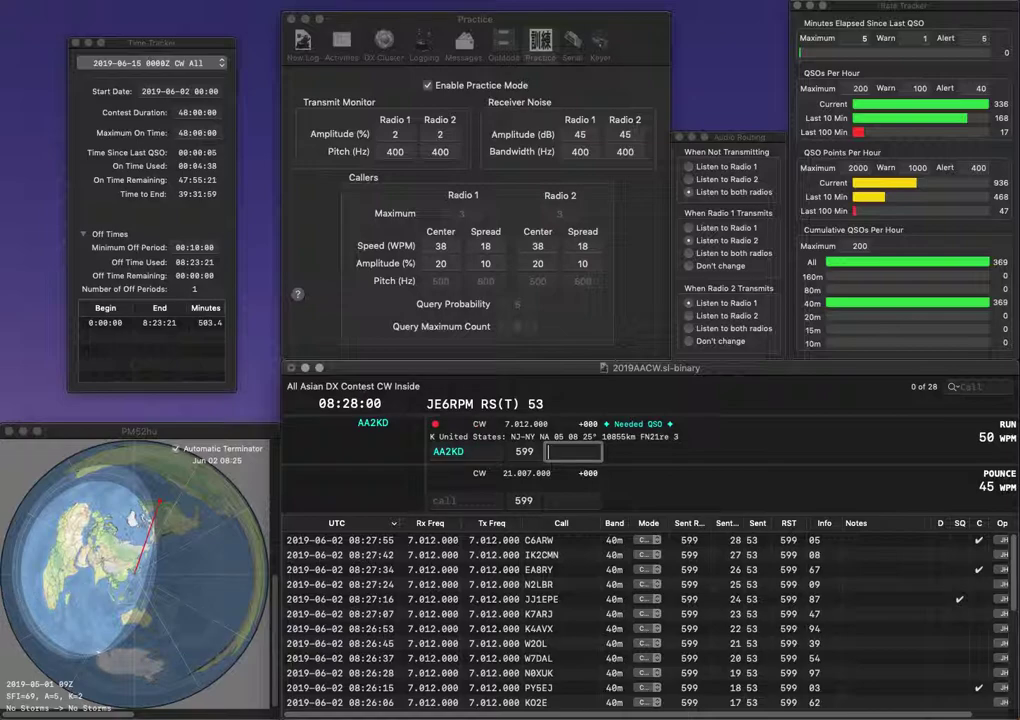
text(98)
key(Return)
Log a Radio 1 contact with IO2R and received exchange 27.
text(I)
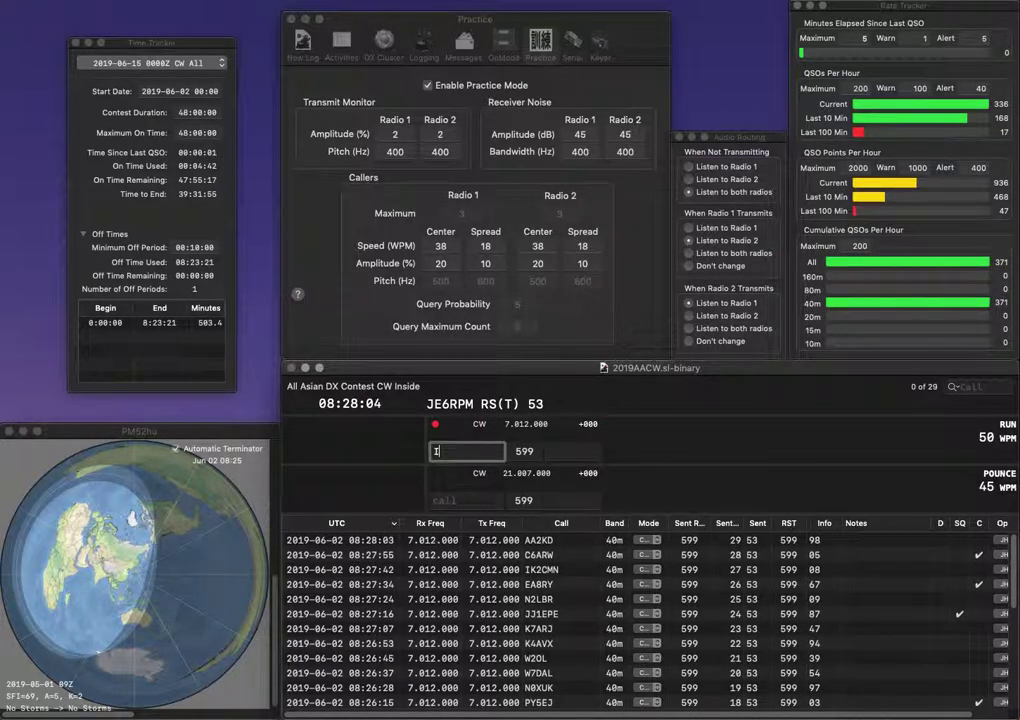
text(O2R)
key(Return)
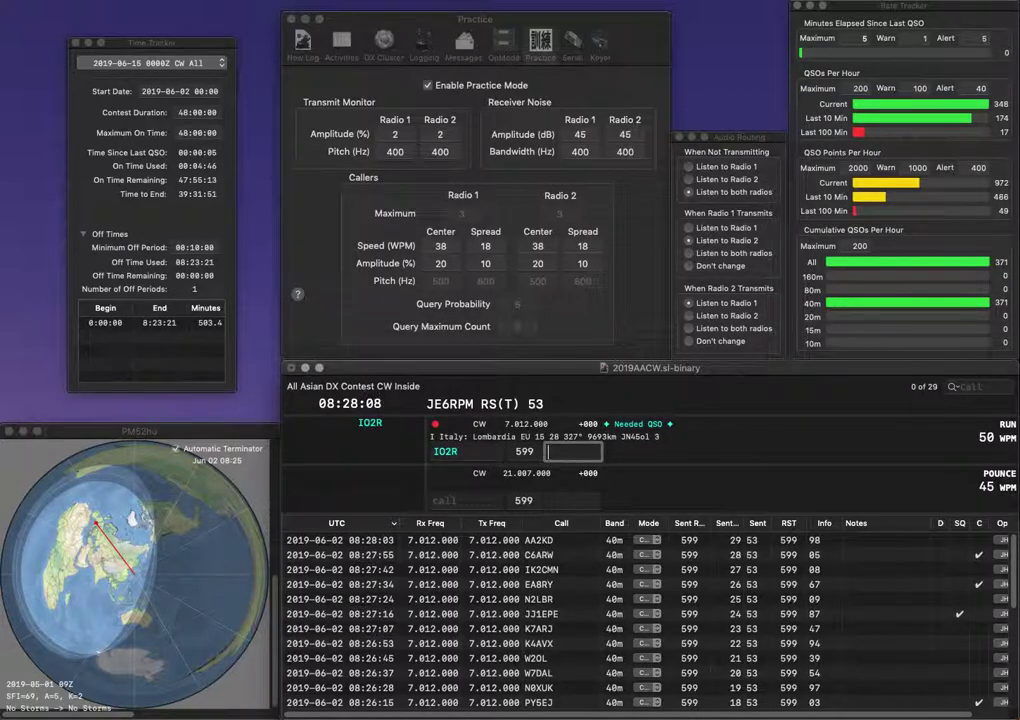
text(27)
key(Return)
text(K8R)
key(BackSpace)
text(LID)
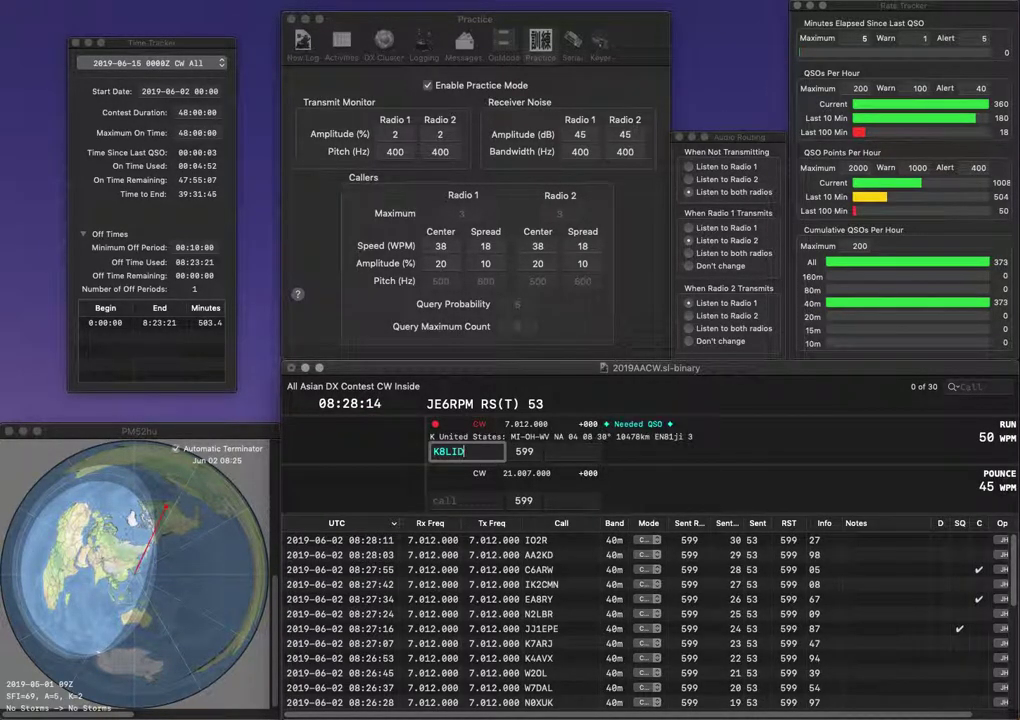
key(BackSpace)
key(BackSpace)
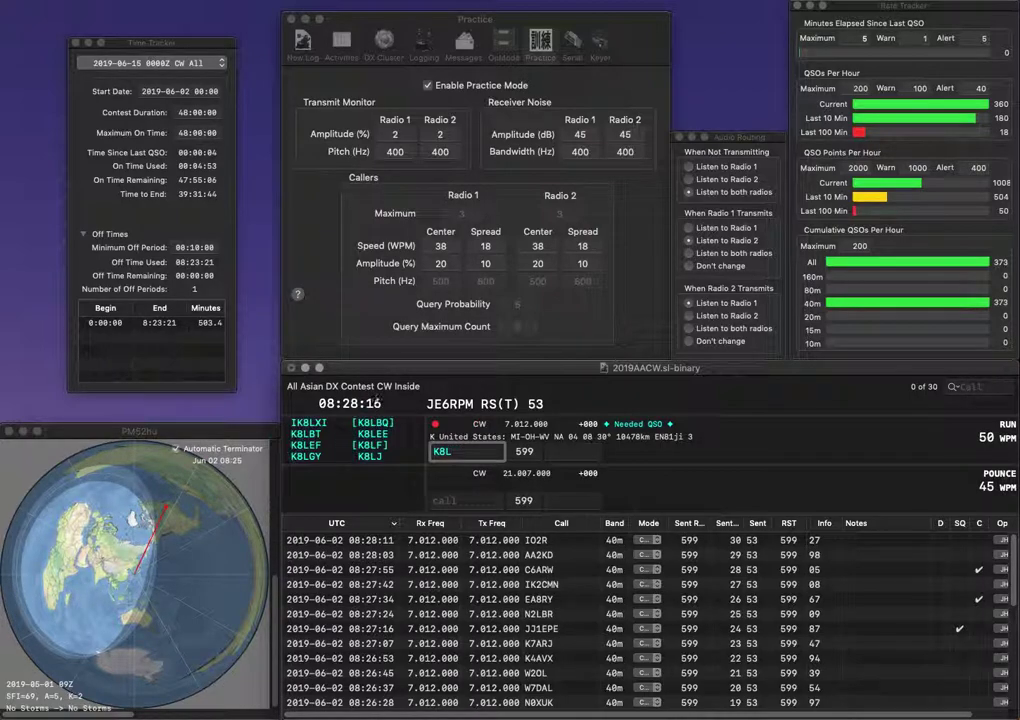
text(SB)
key(space)
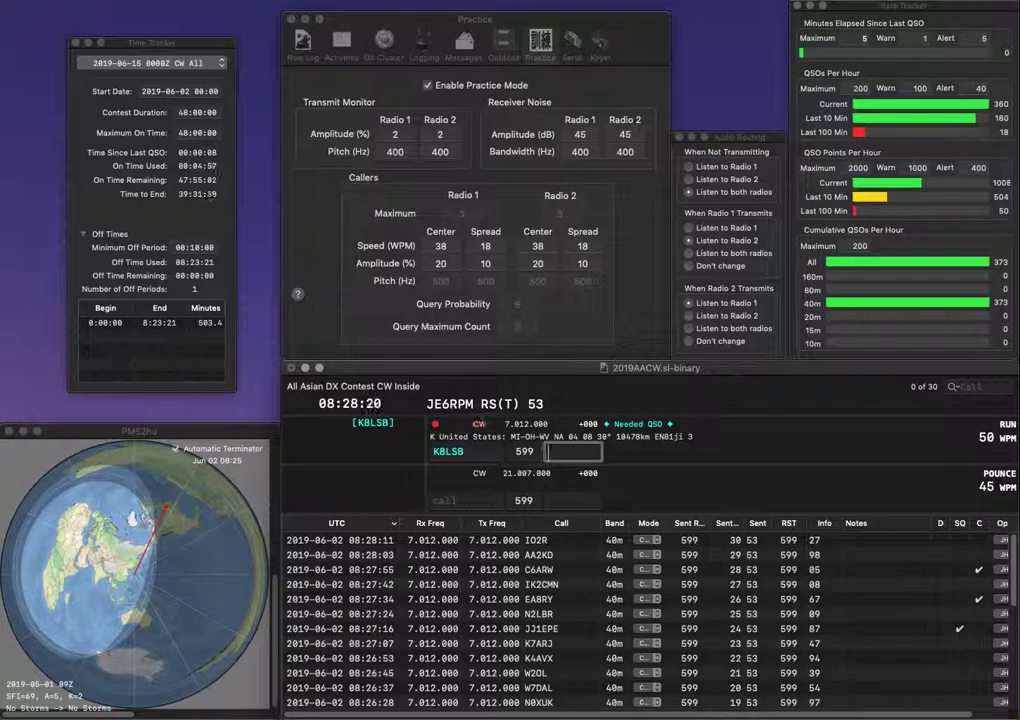
text(72)
key(Return)
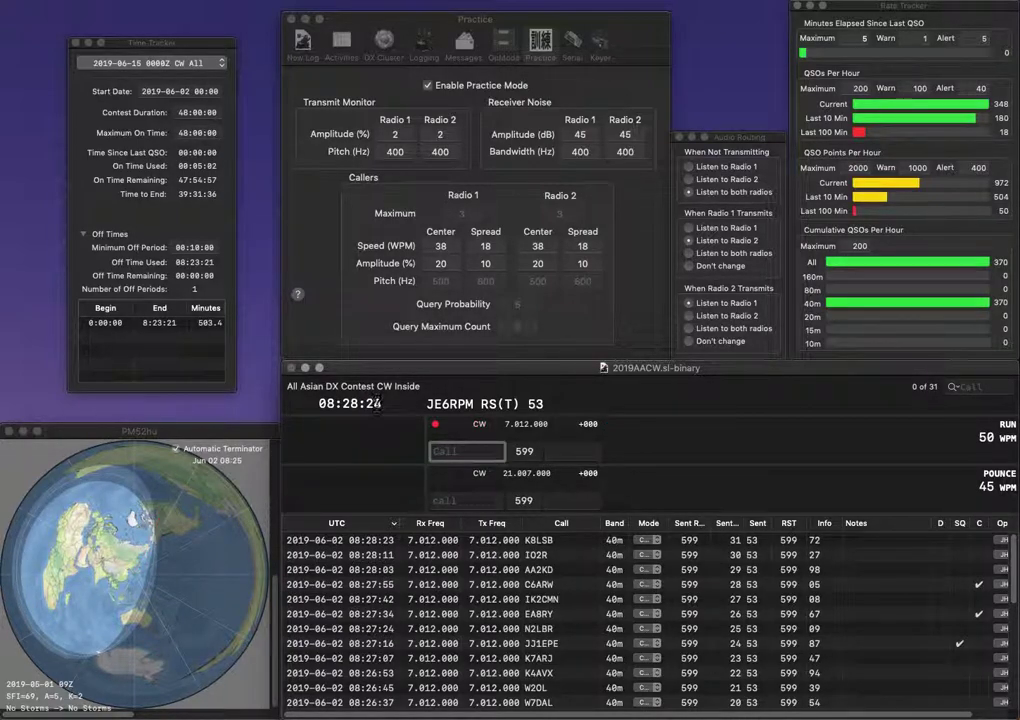
text(M)
text(M)
key(Return)
key(Delete)
text(DM9)
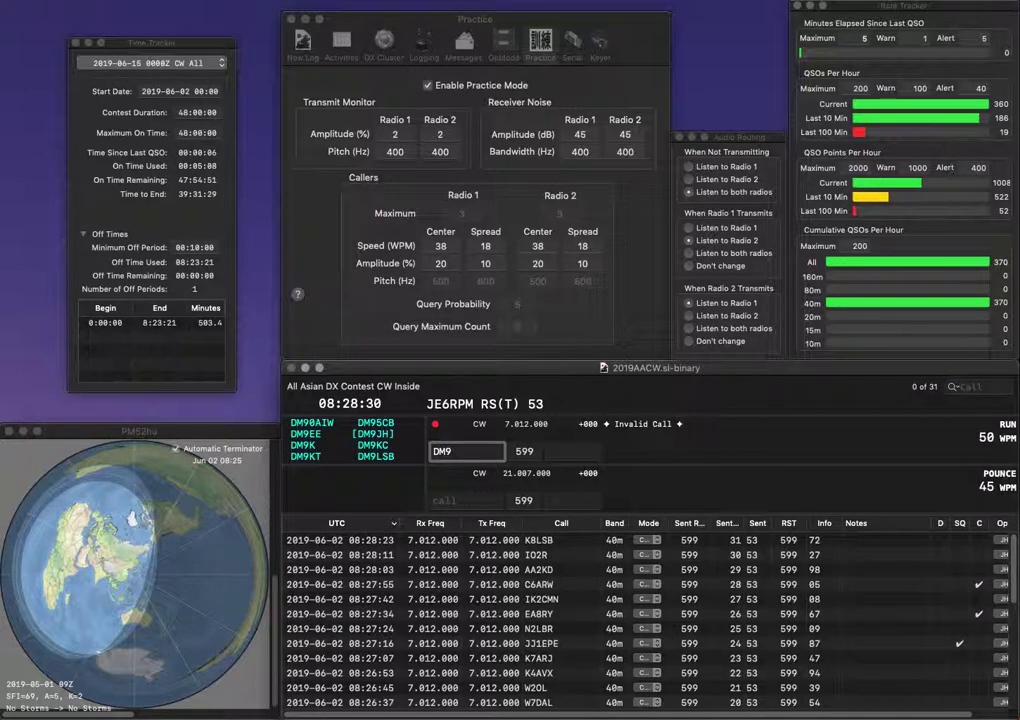
text(KT)
key(Tab)
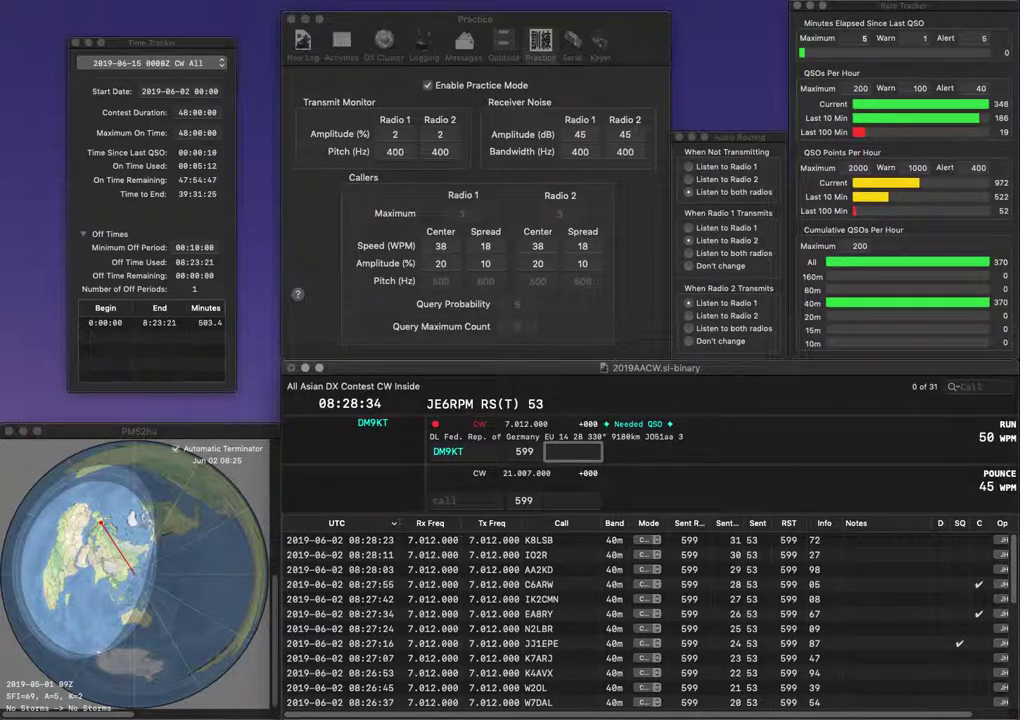
text(49)
key(Return)
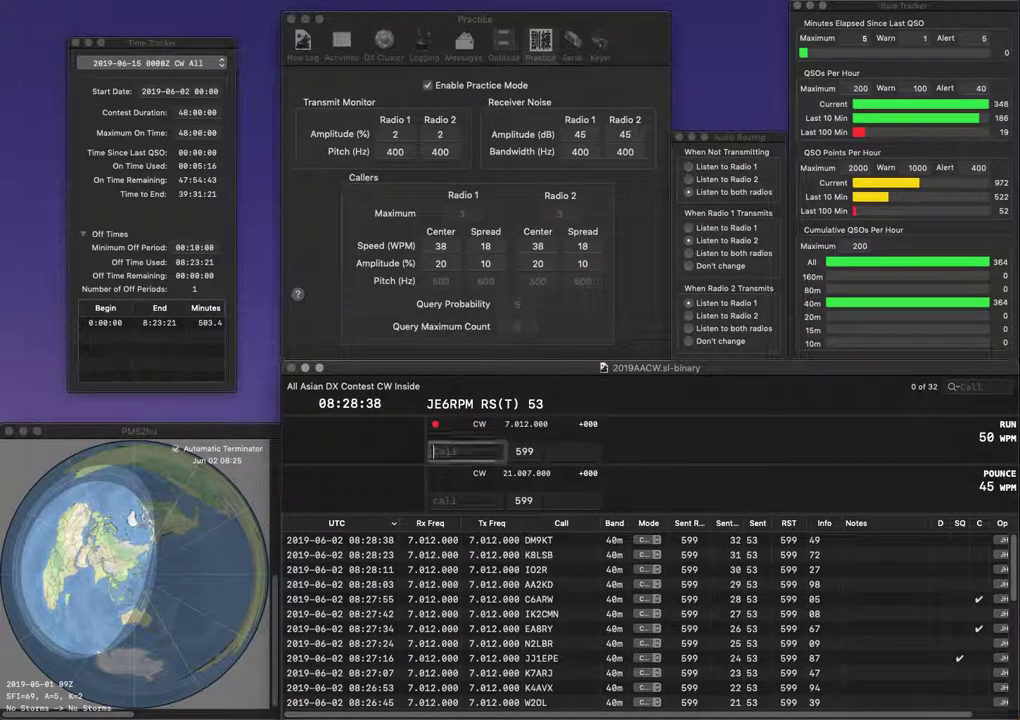
text(KU2M)
key(Tab)
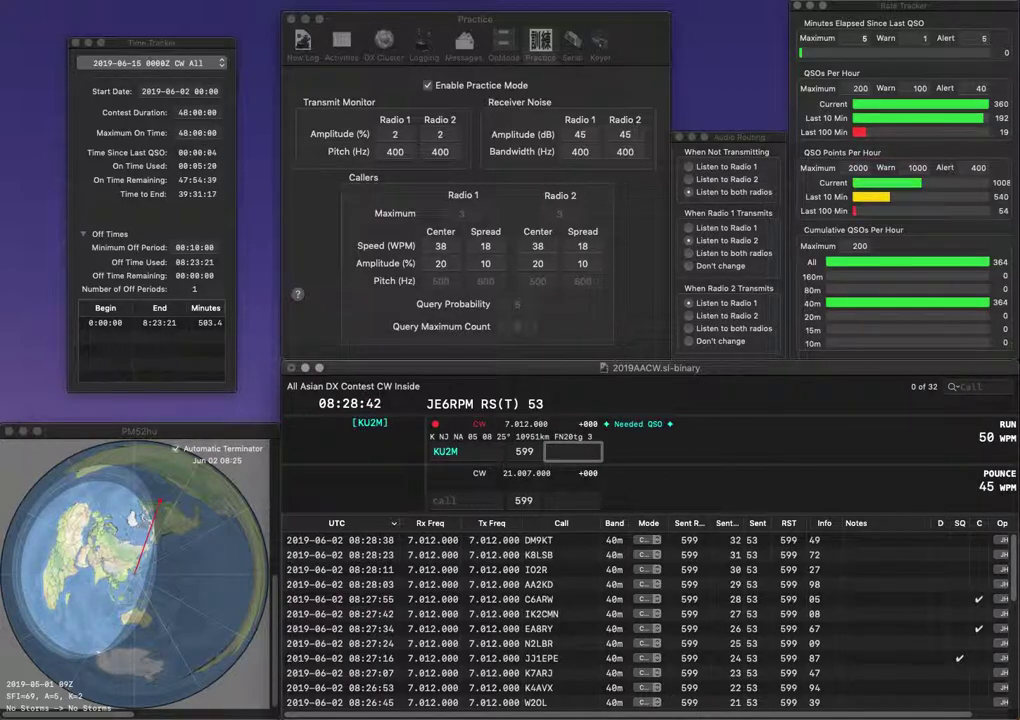
text(12)
key(Return)
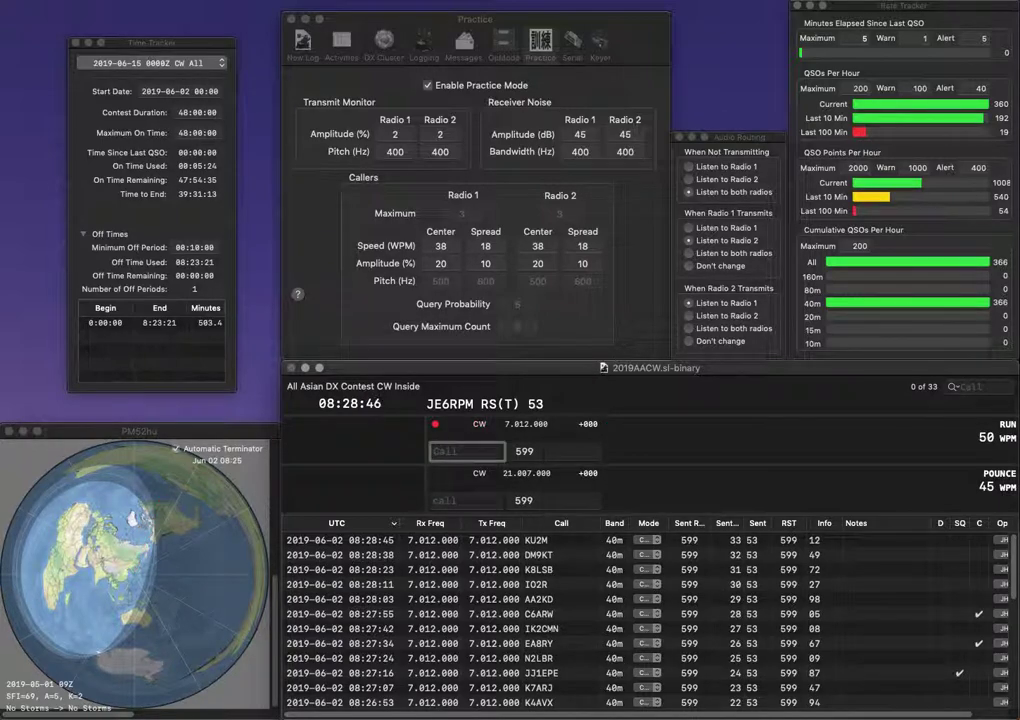
text(N5XXN)
key(Tab)
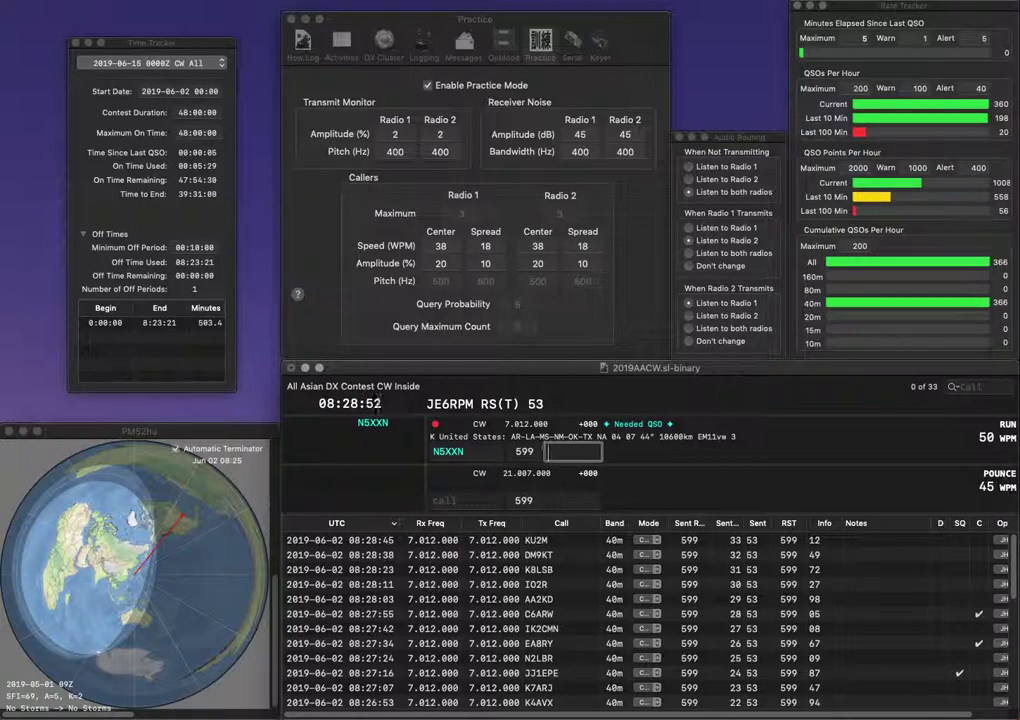
text(85)
key(Return)
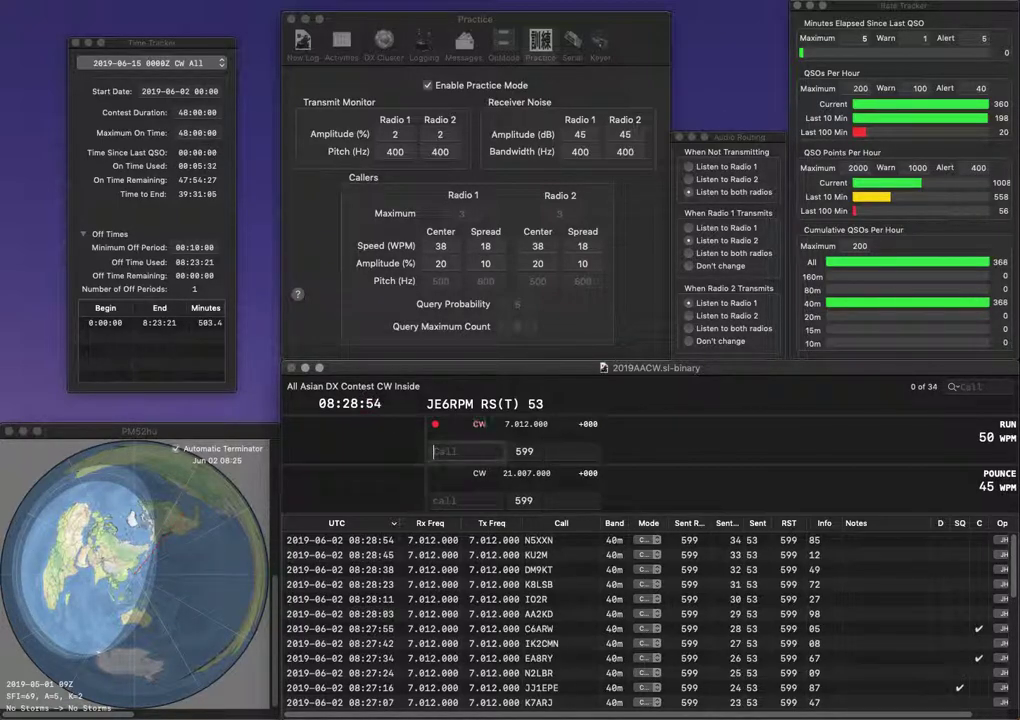
text(NA4R)
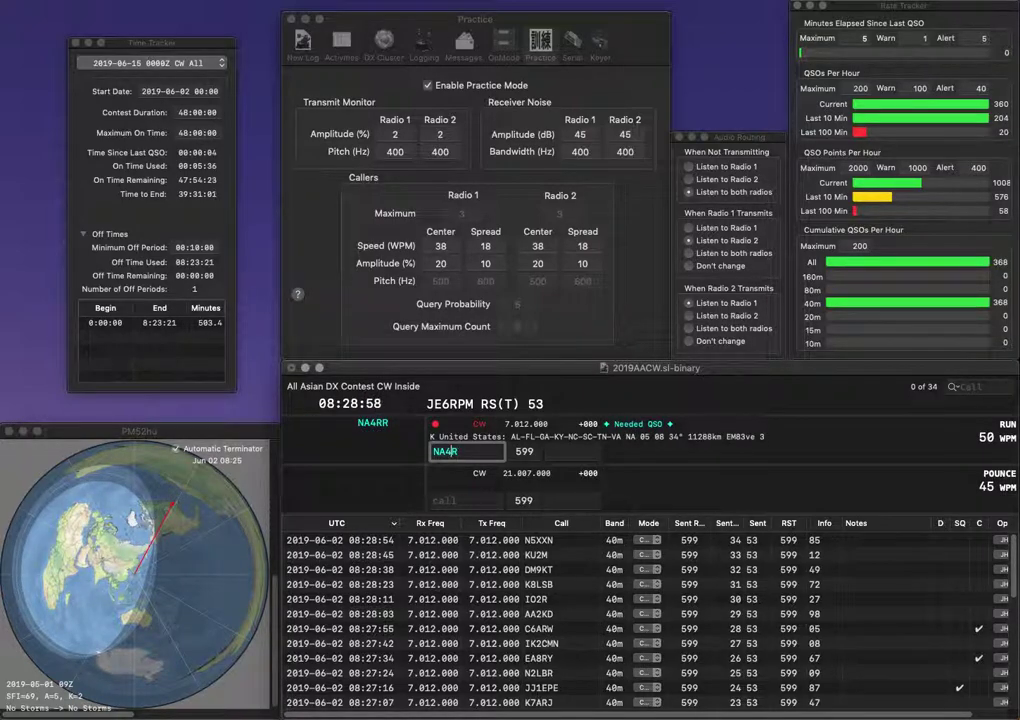
key(BackSpace)
text(U)
key(Return)
text(61)
key(Return)
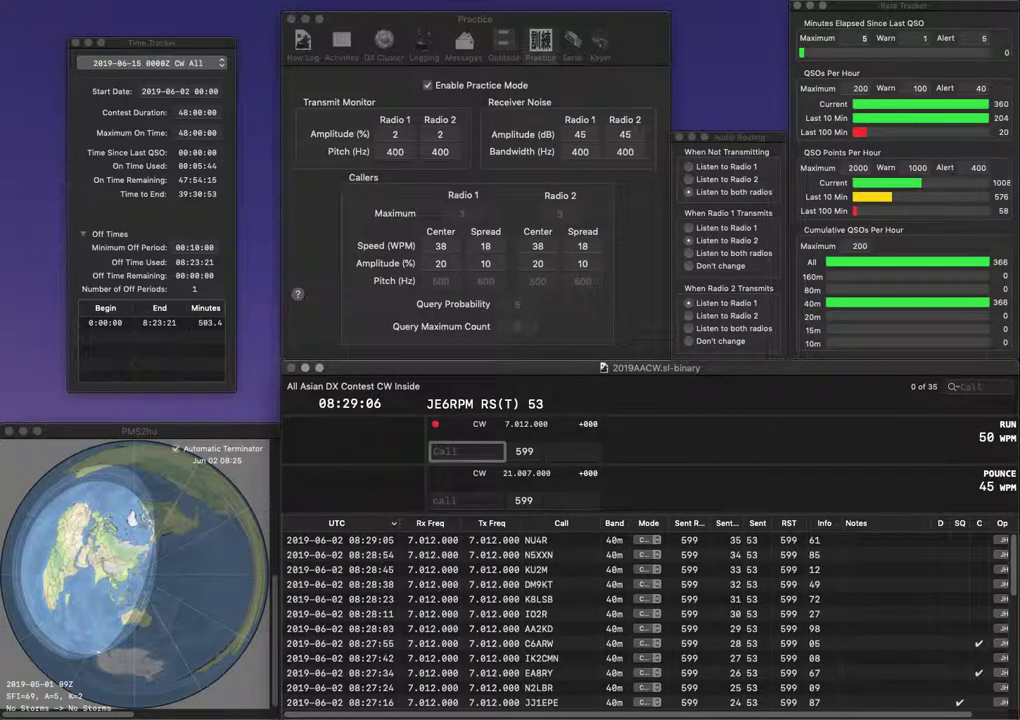
text(JL1)
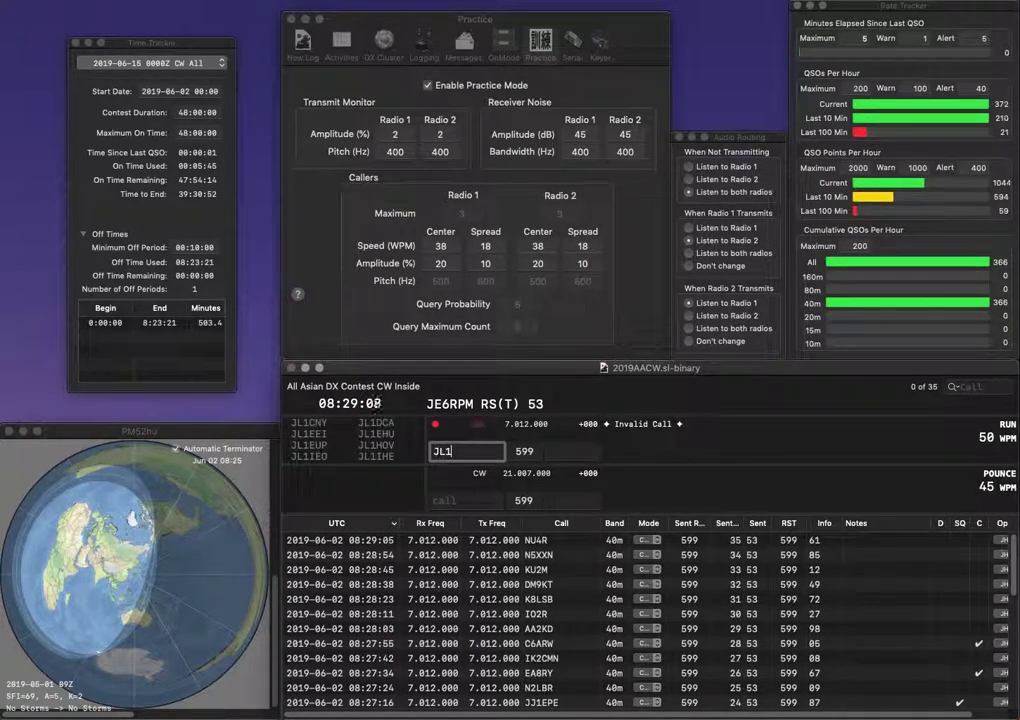
text(UTS)
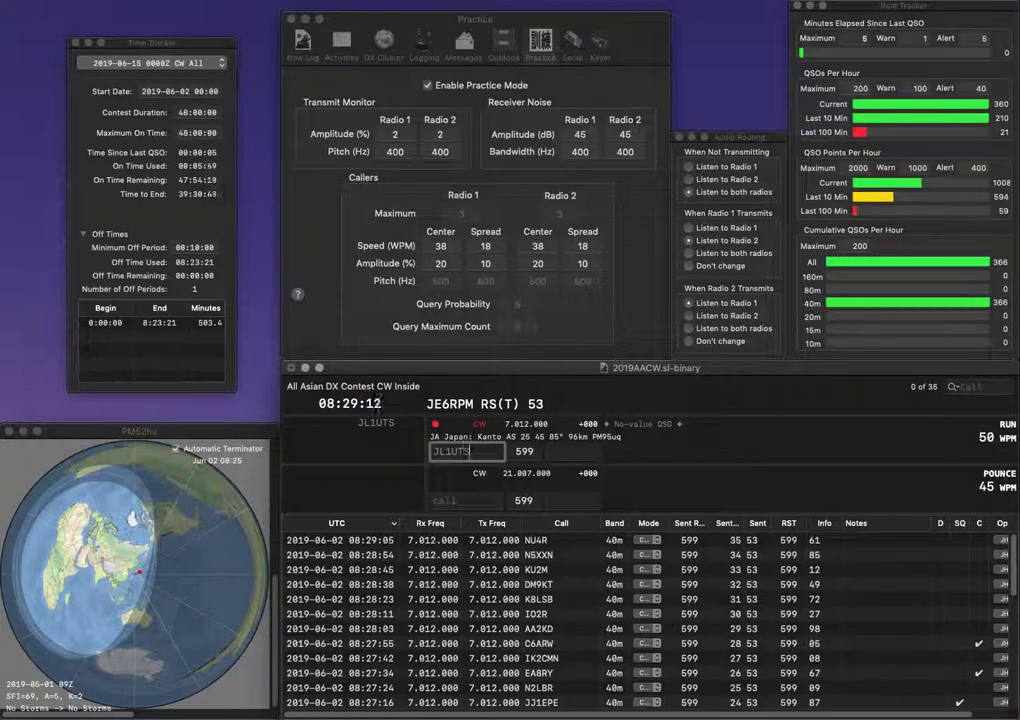
key(BackSpace)
key(BackSpace)
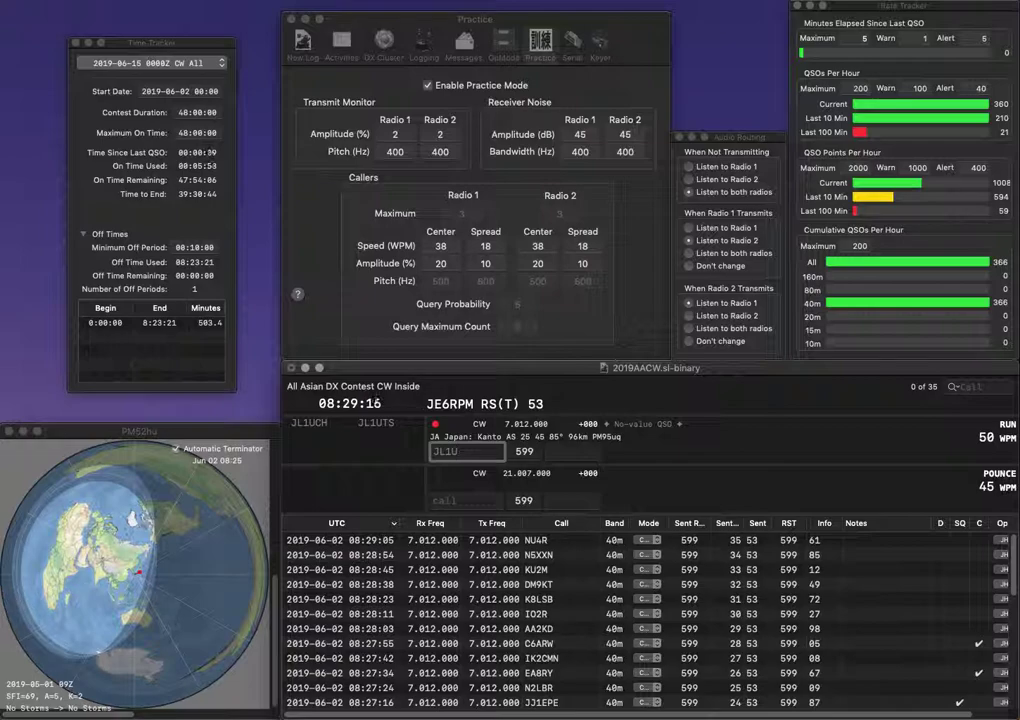
text(CH)
key(Return)
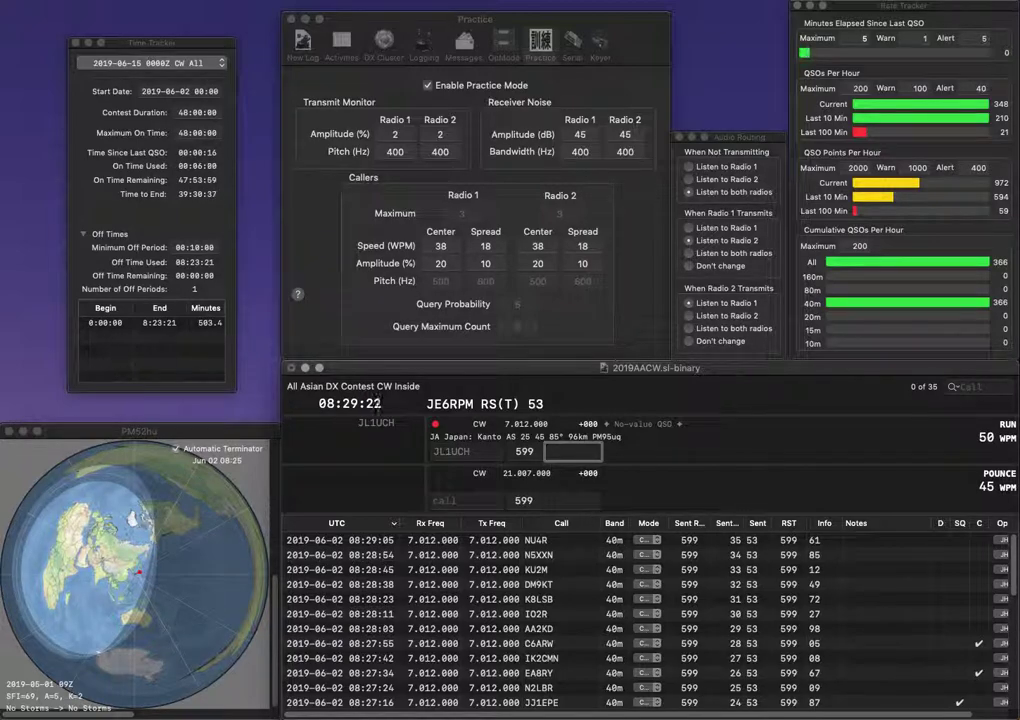
text(49)
key(Return)
text(U)
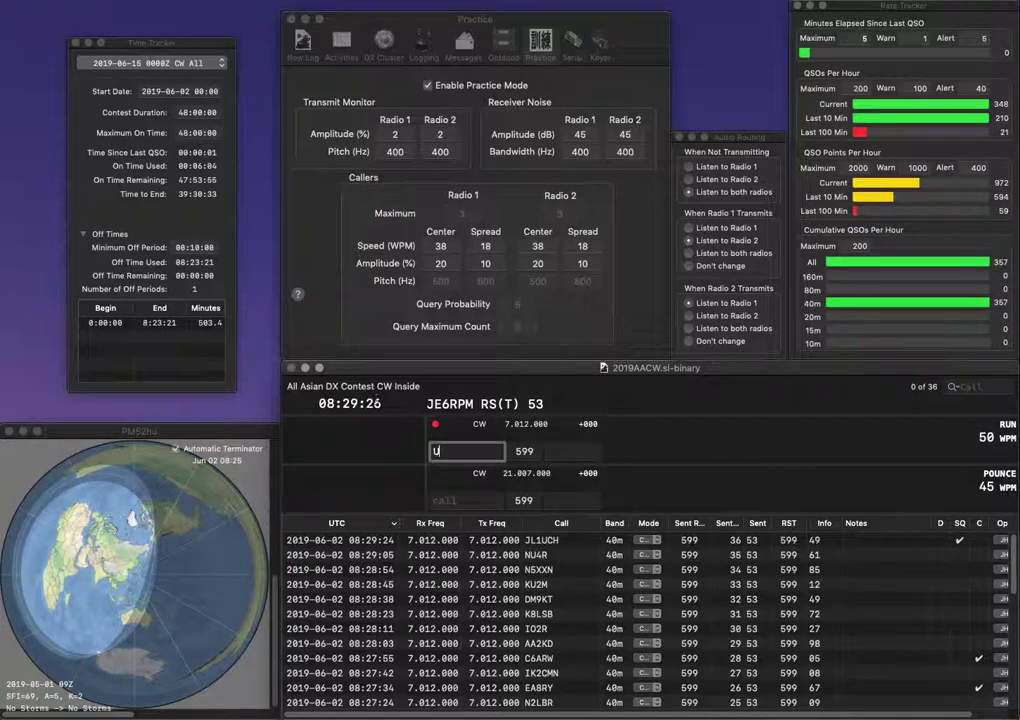
text(T5UML)
key(Tab)
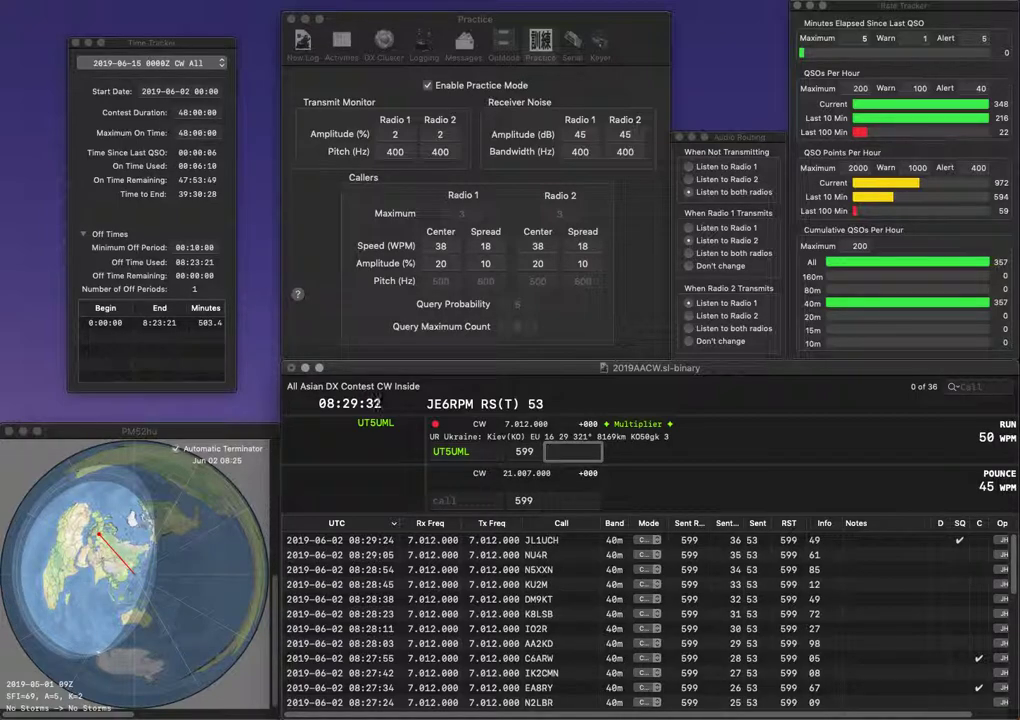
key(Return)
text(KC3BXN)
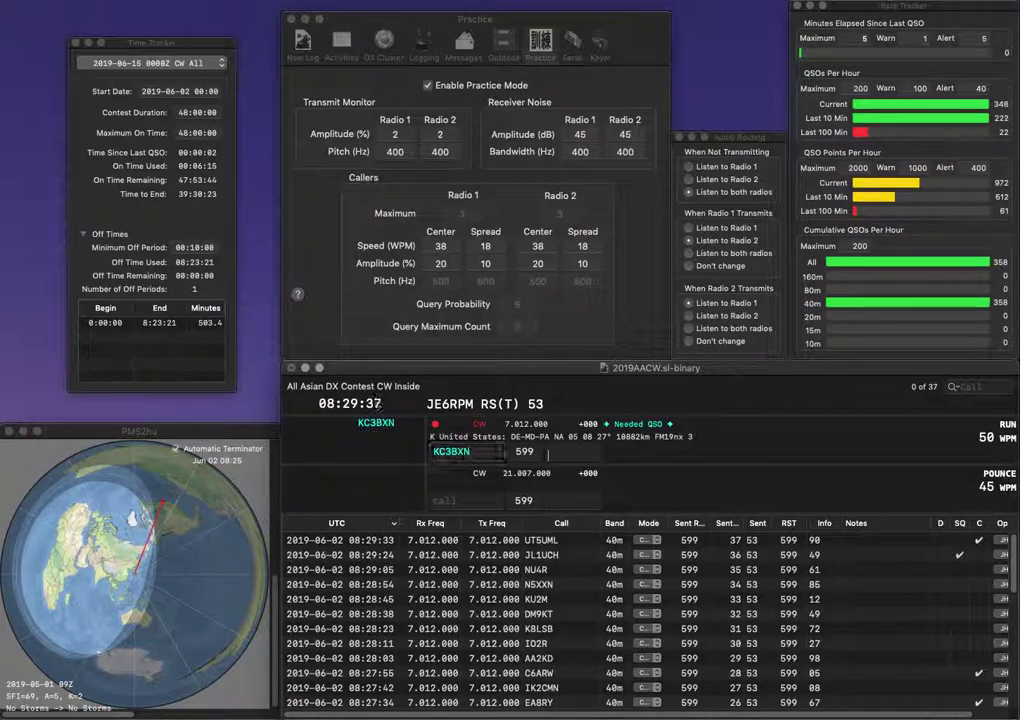
key(Tab)
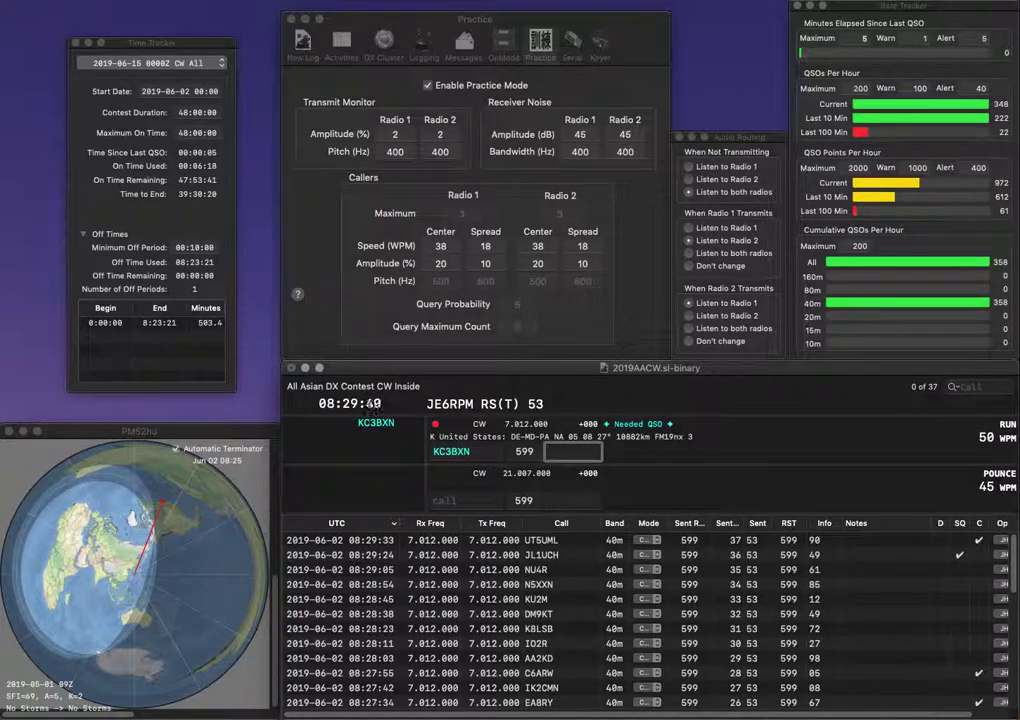
text(03)
key(Return)
text(AD5X)
key(Tab)
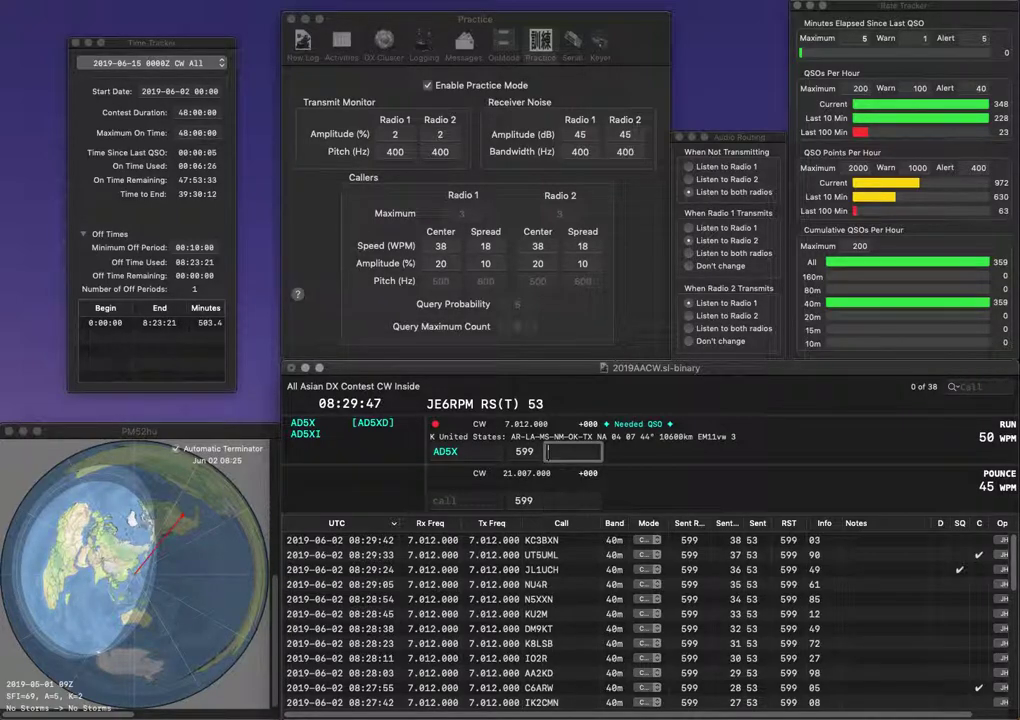
text(27)
key(Return)
Log a Radio 1 contact with KE4EW/7 and received exchange 35, reworking the miscopied callsign before sending the exchange.
text(KE4W)
key(BackSpace)
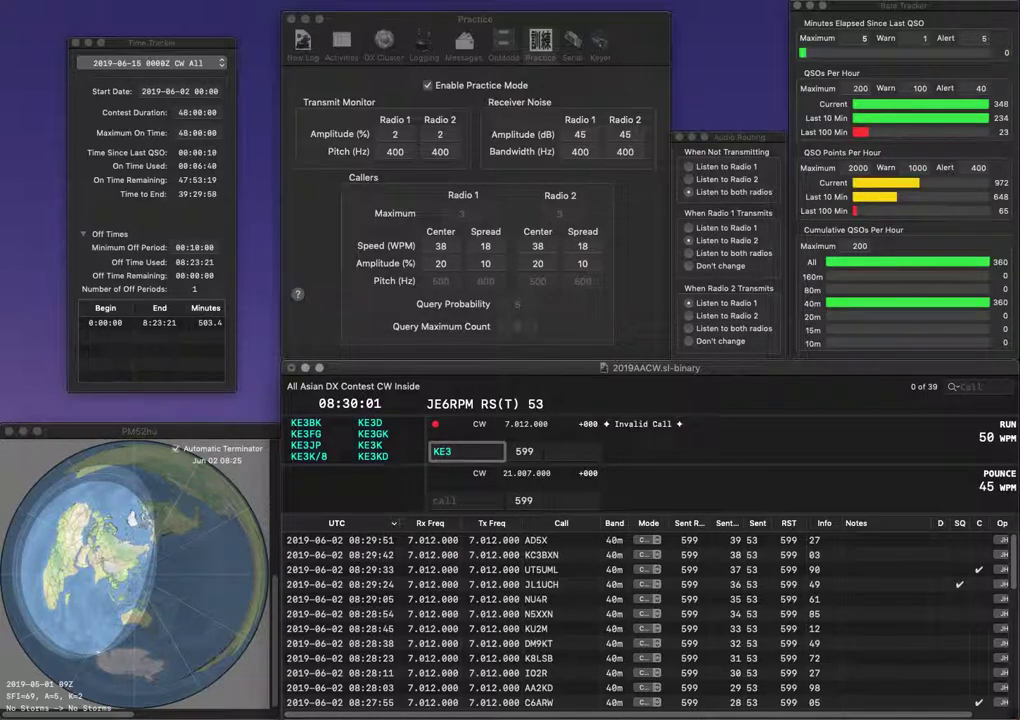
key(BackSpace)
text(/)
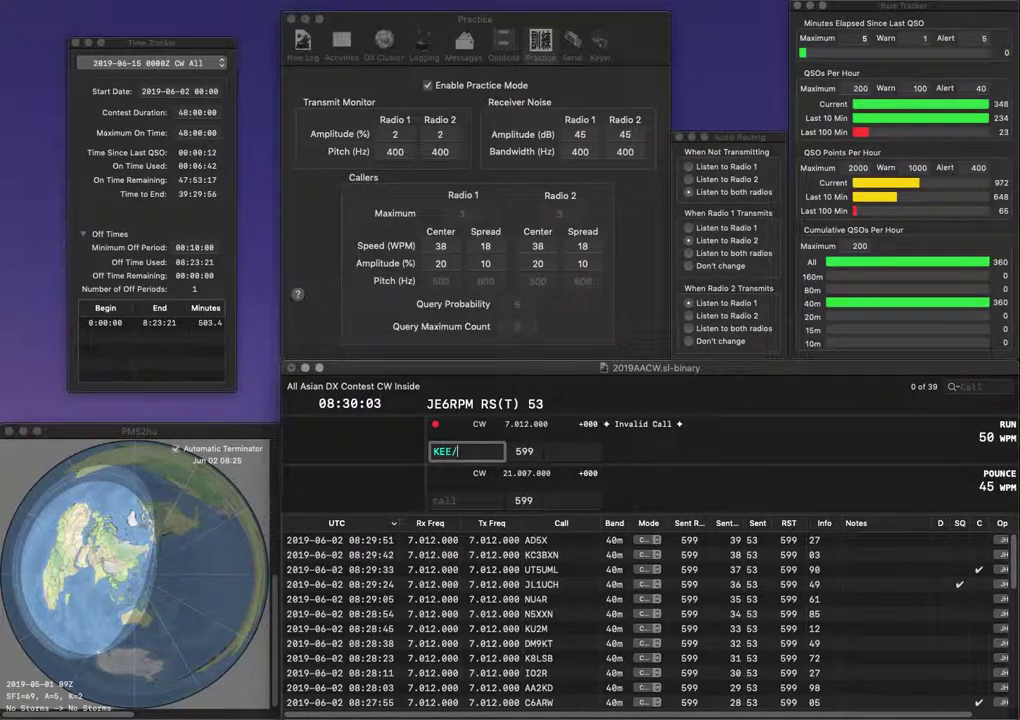
text(4E)
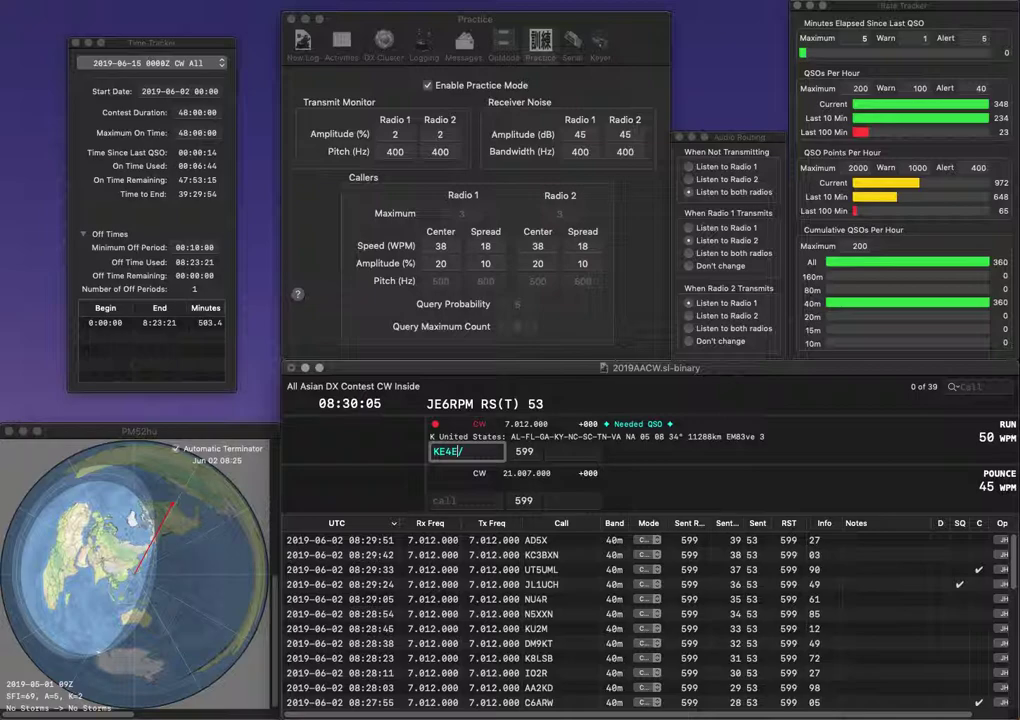
key(Delete)
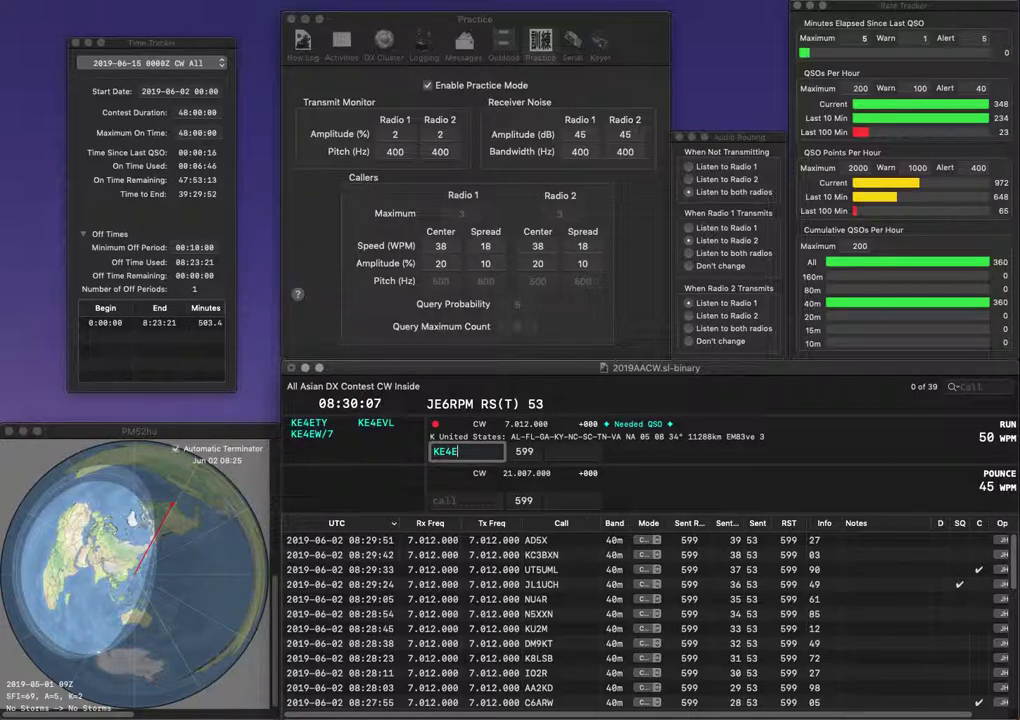
text(W/7)
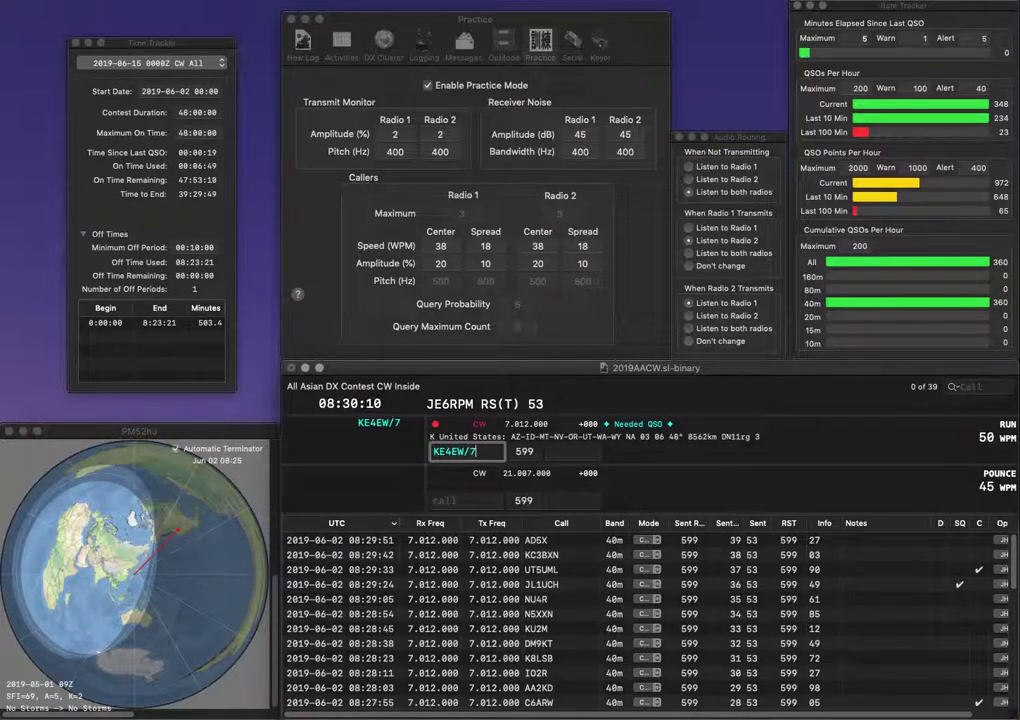
key(space)
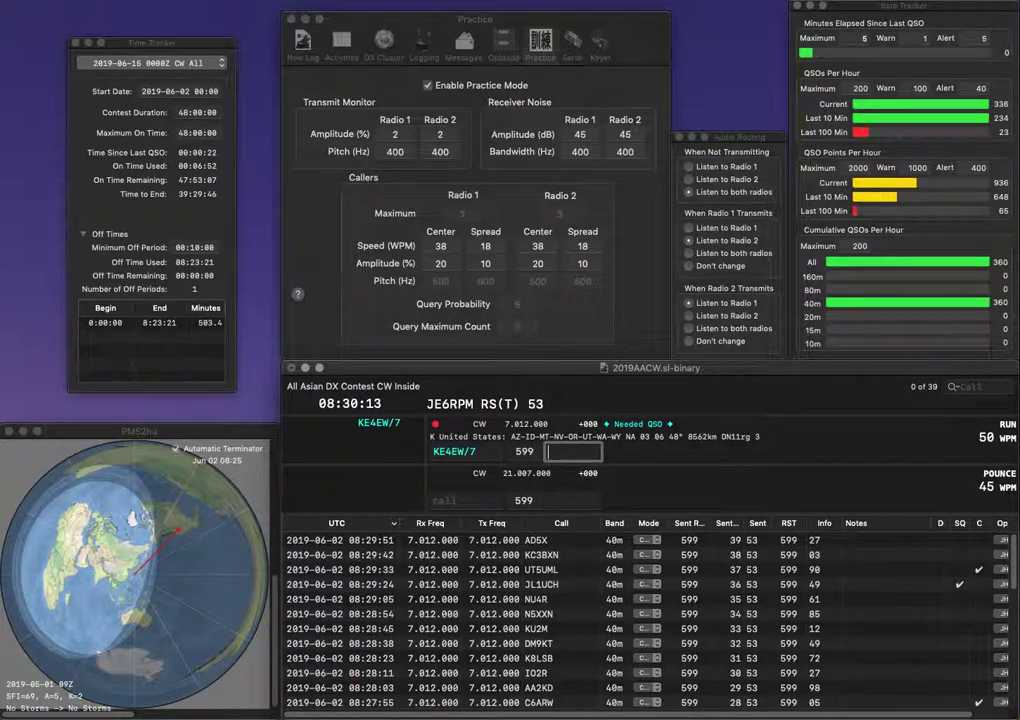
text(35)
key(Return)
text(IW2)
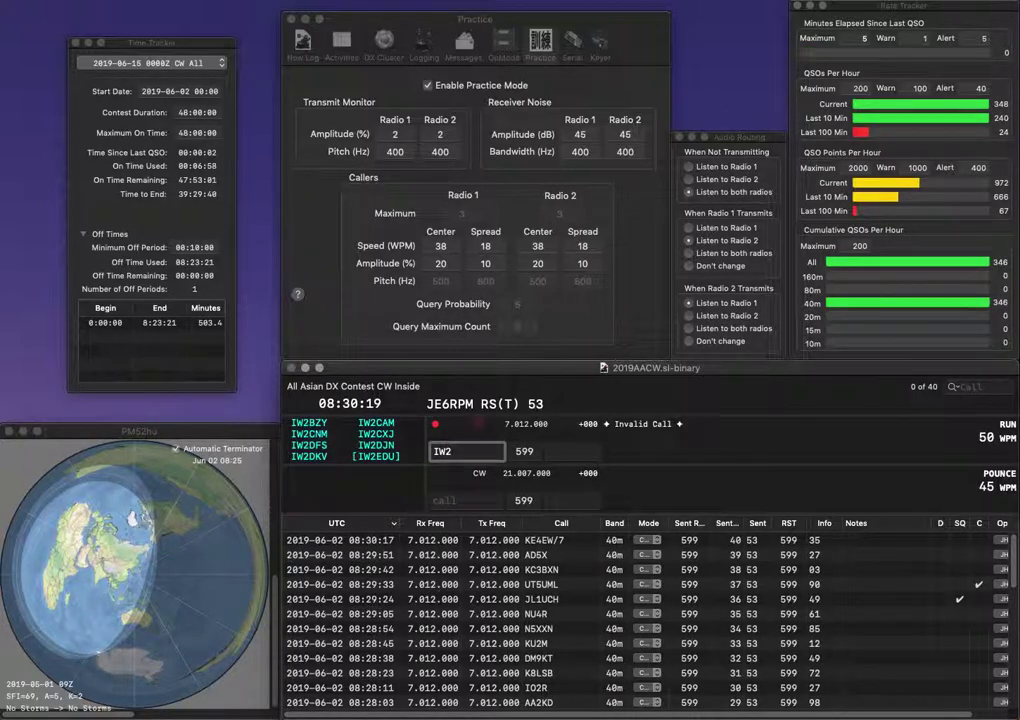
text(MZX)
key(space)
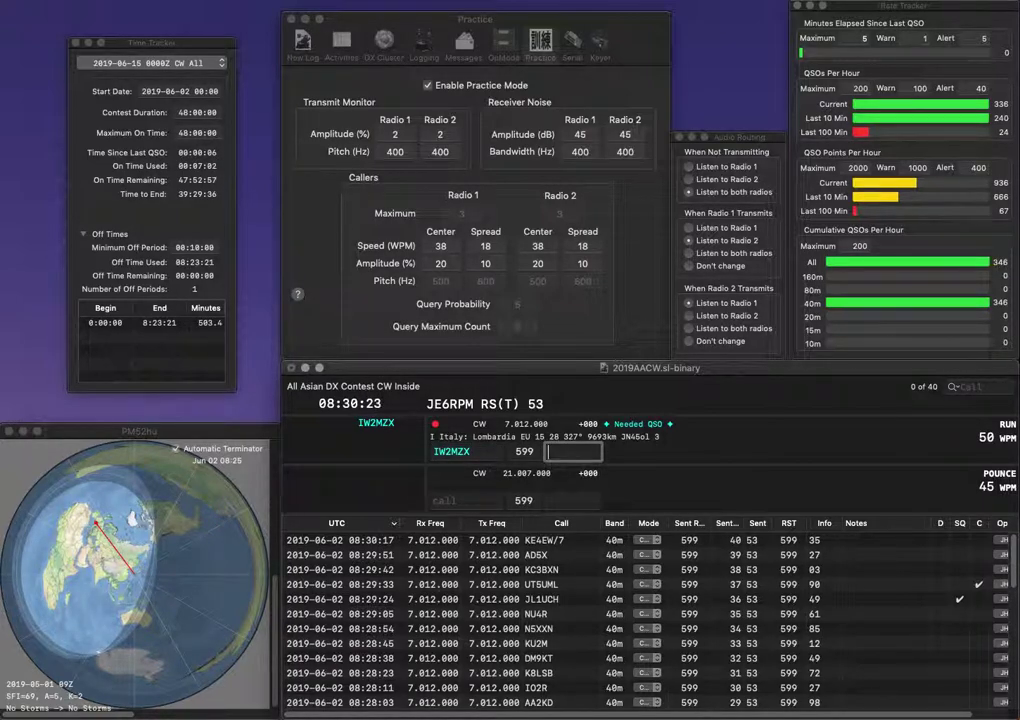
text(71)
key(Return)
text(HB)
key(BackSpace)
key(BackSpace)
text(B5)
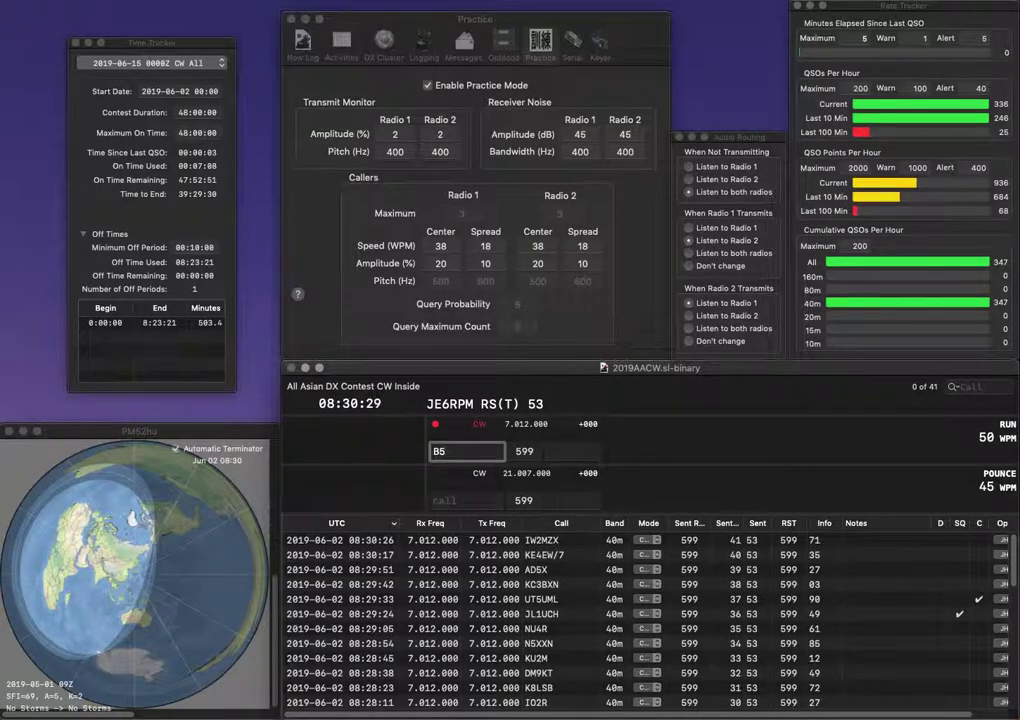
key(BackSpace)
key(BackSpace)
text(5B4)
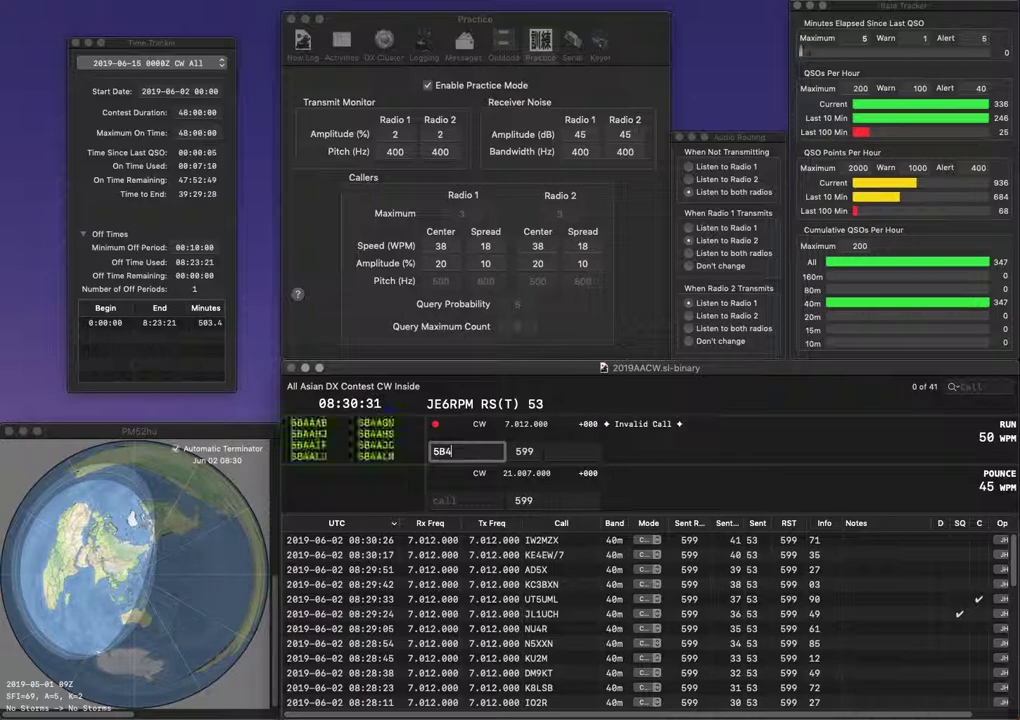
text(UL)
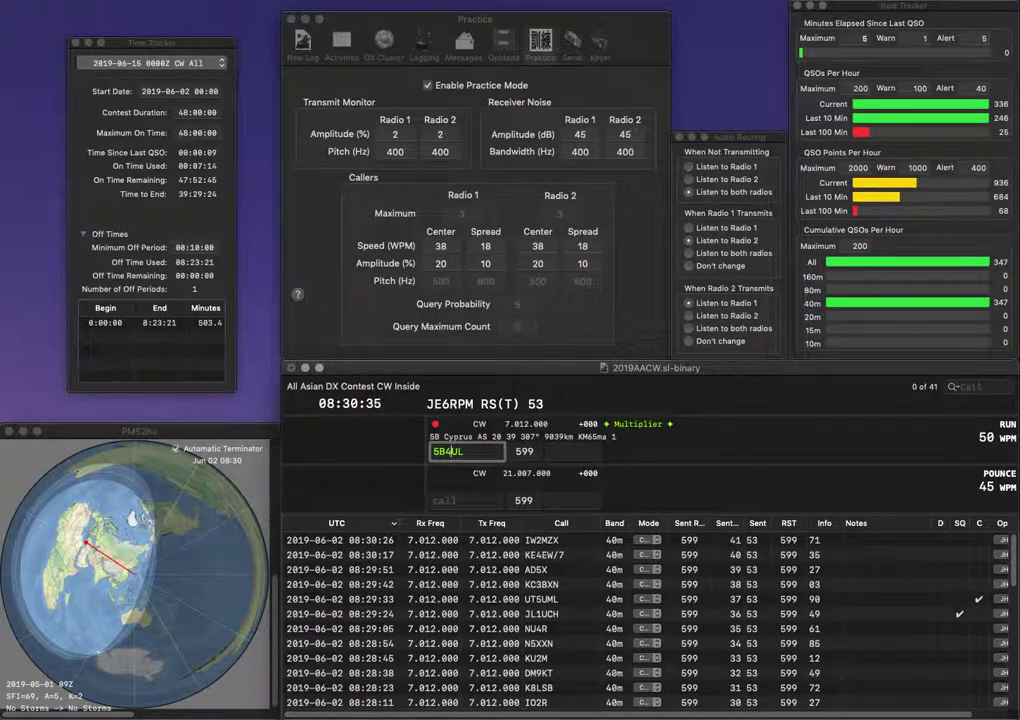
text(V)
key(Tab)
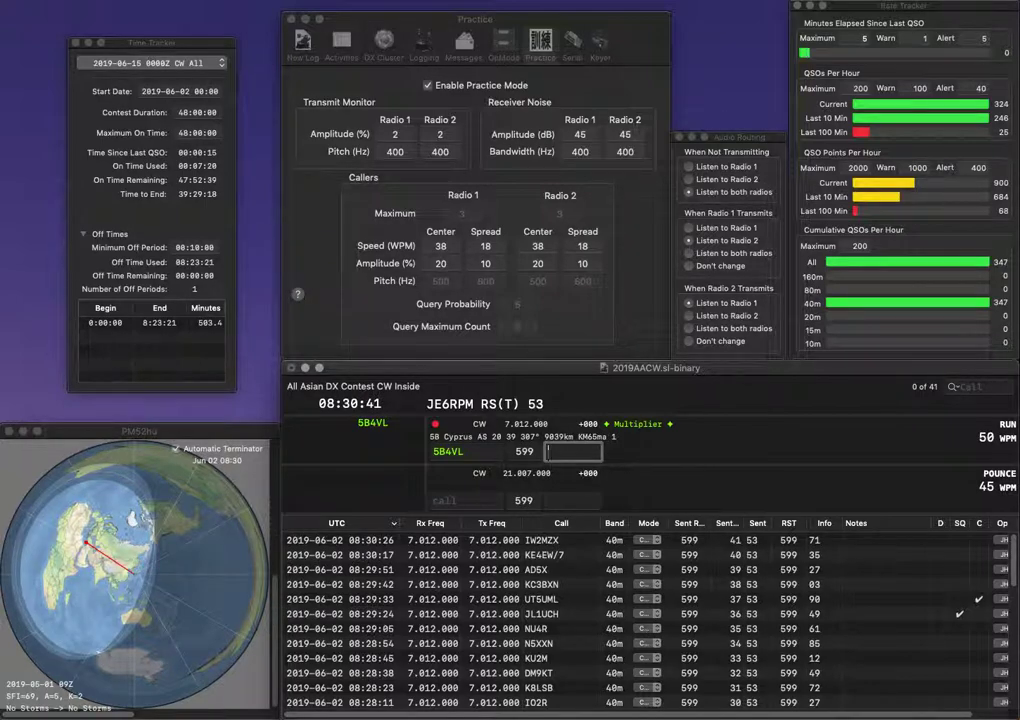
text(18)
key(Return)
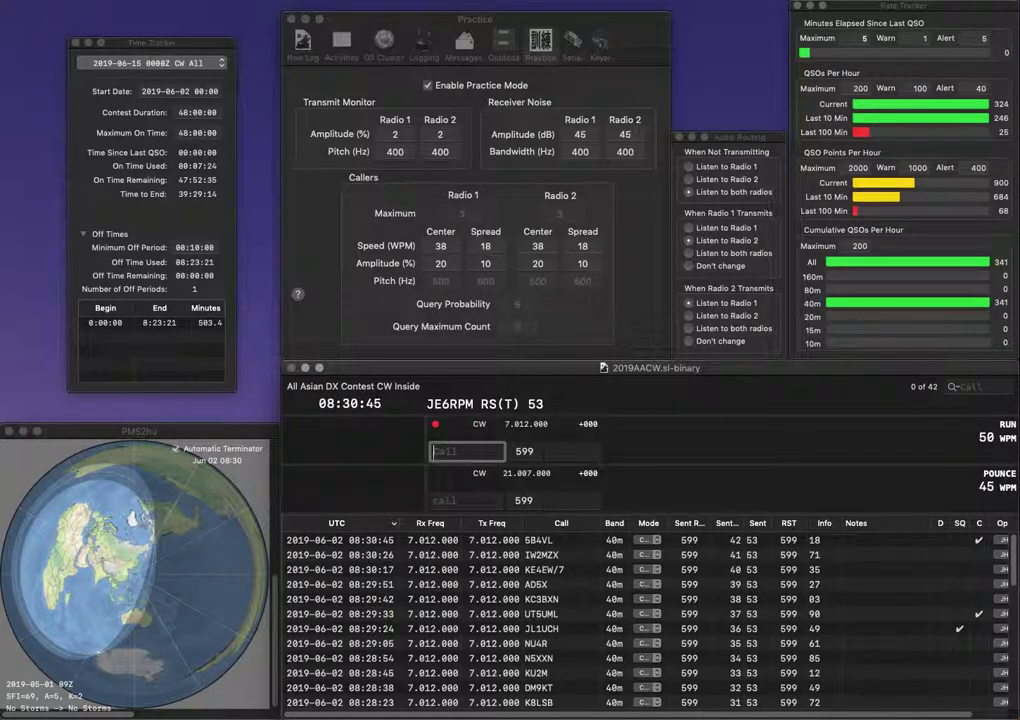
Log a Radio 1 contact with K7VAY and received exchange 67, correcting the letter after the digit in the callsign.
text(K7UA)
text(Y)
key(Left)
key(Left)
key(BackSpace)
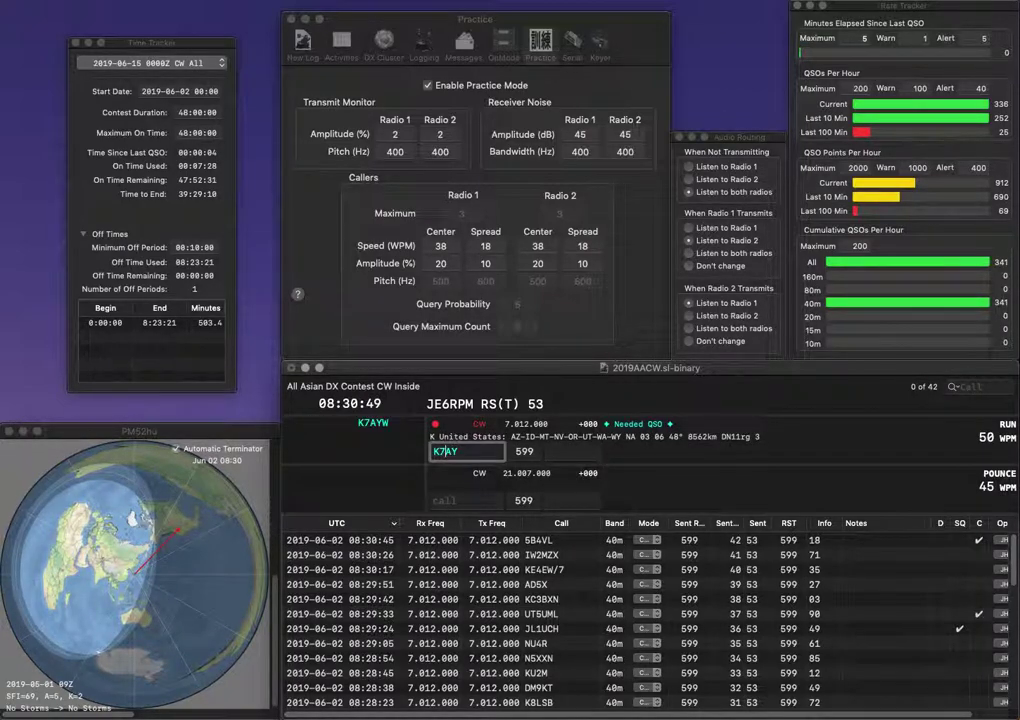
text(V)
key(Tab)
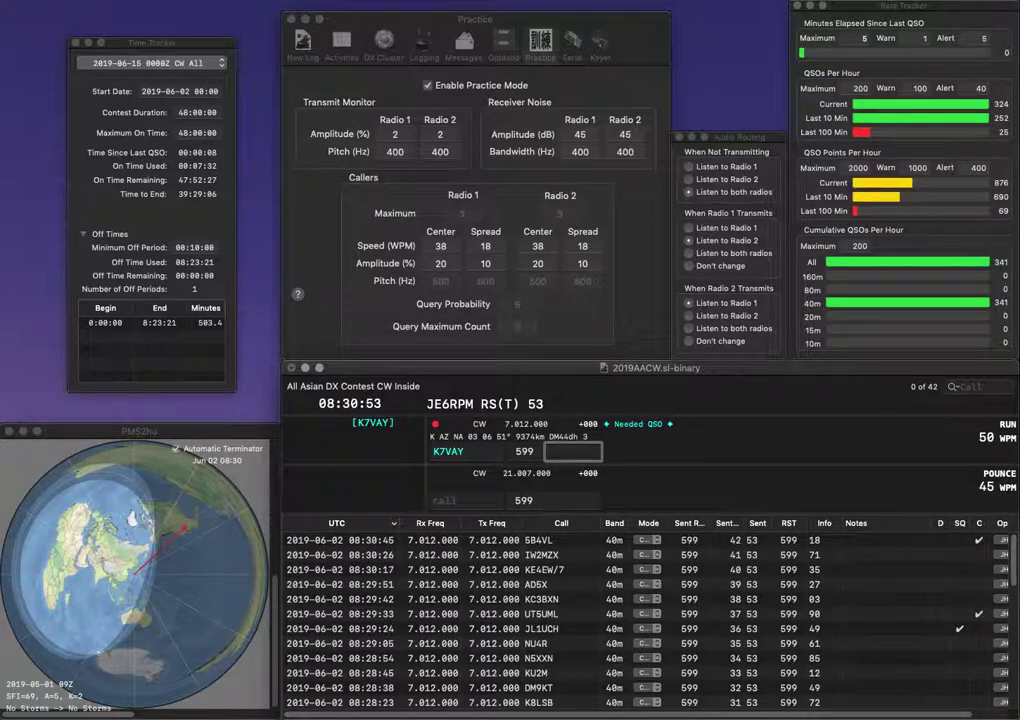
text(67)
key(Return)
text(VE)
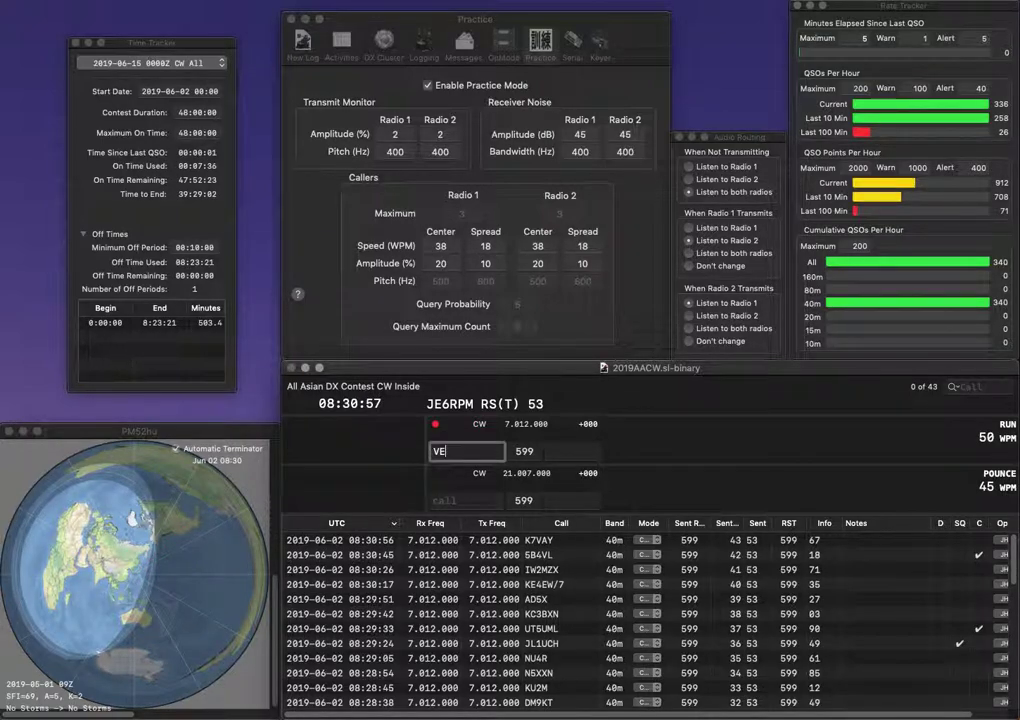
text(5TLW)
key(space)
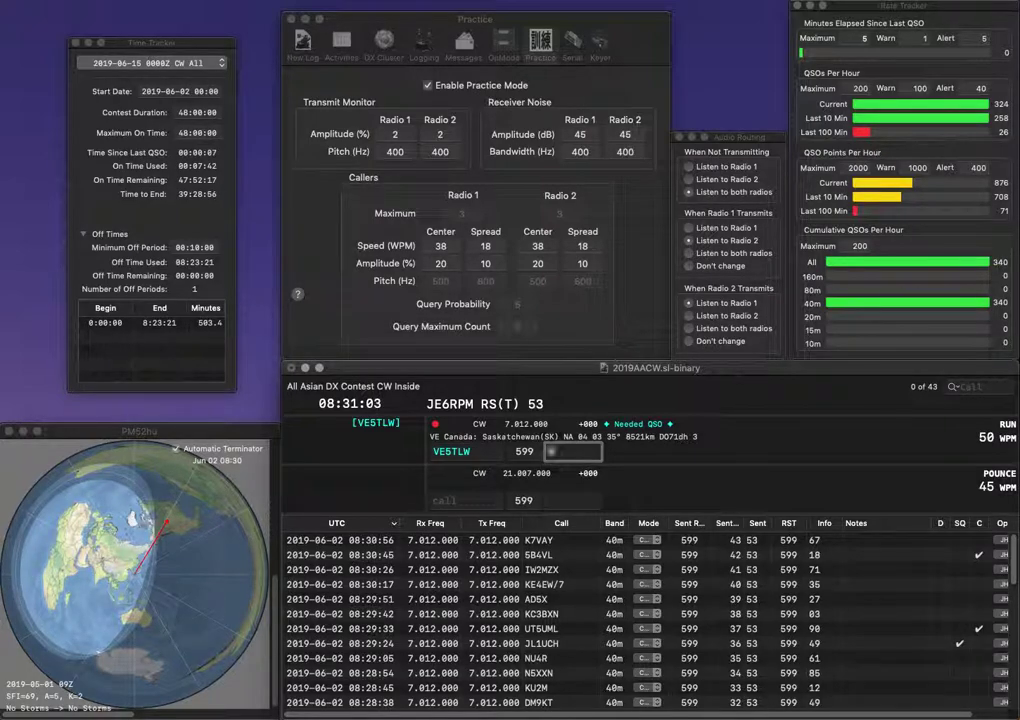
text(88)
key(Return)
text(VE4)
key(BackSpace)
text(3)
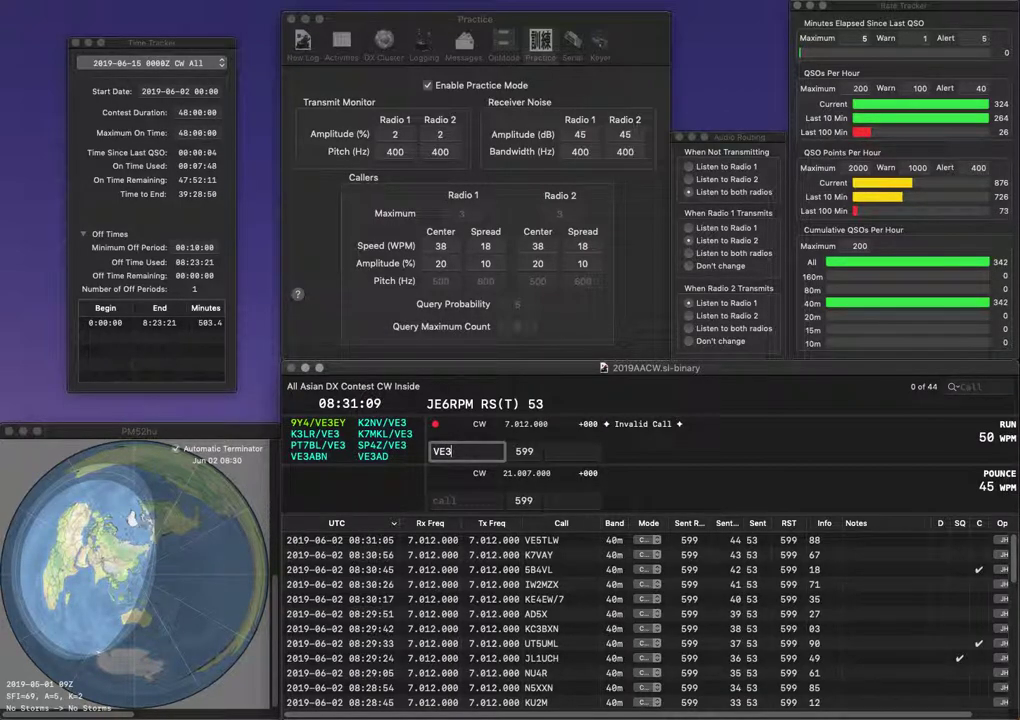
text(DZZ)
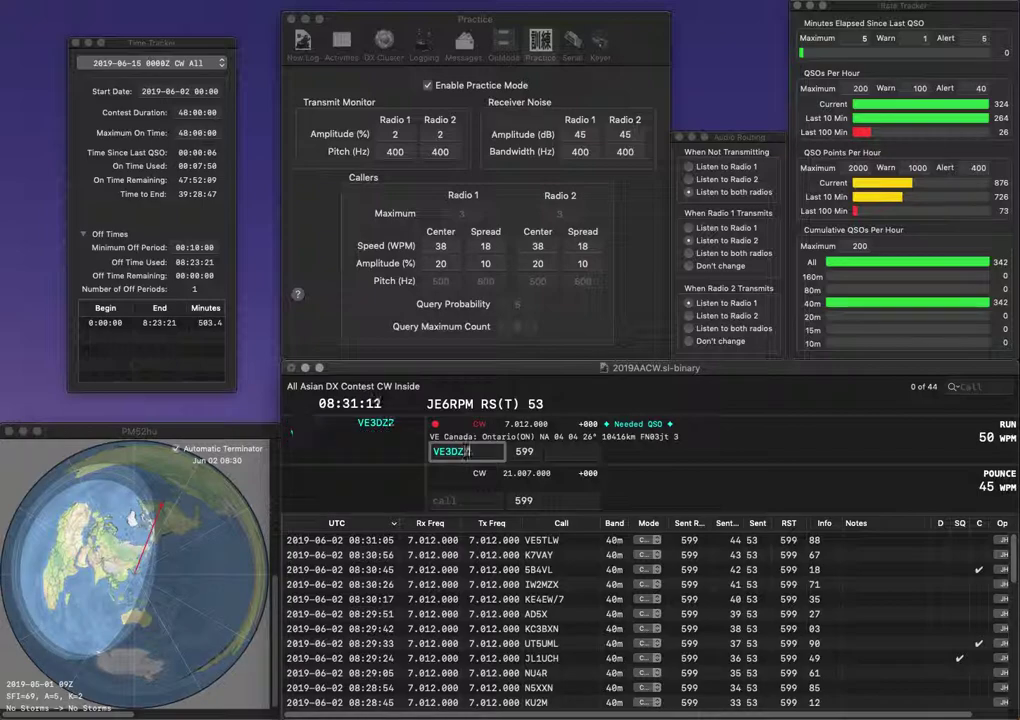
key(Tab)
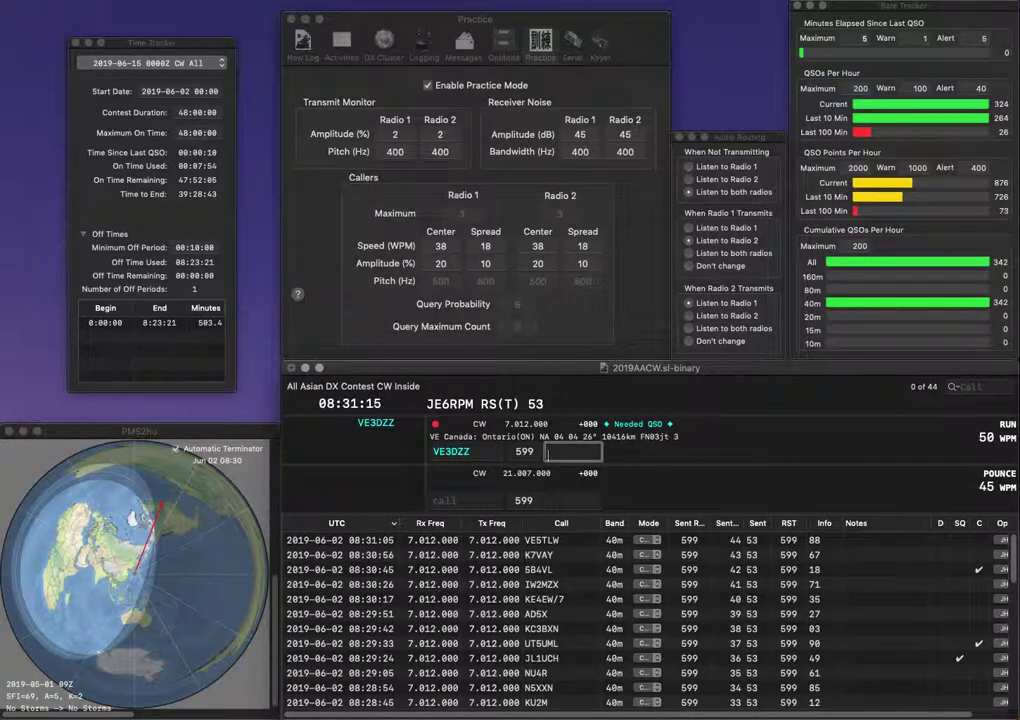
text(82)
key(Return)
text(DL3G)
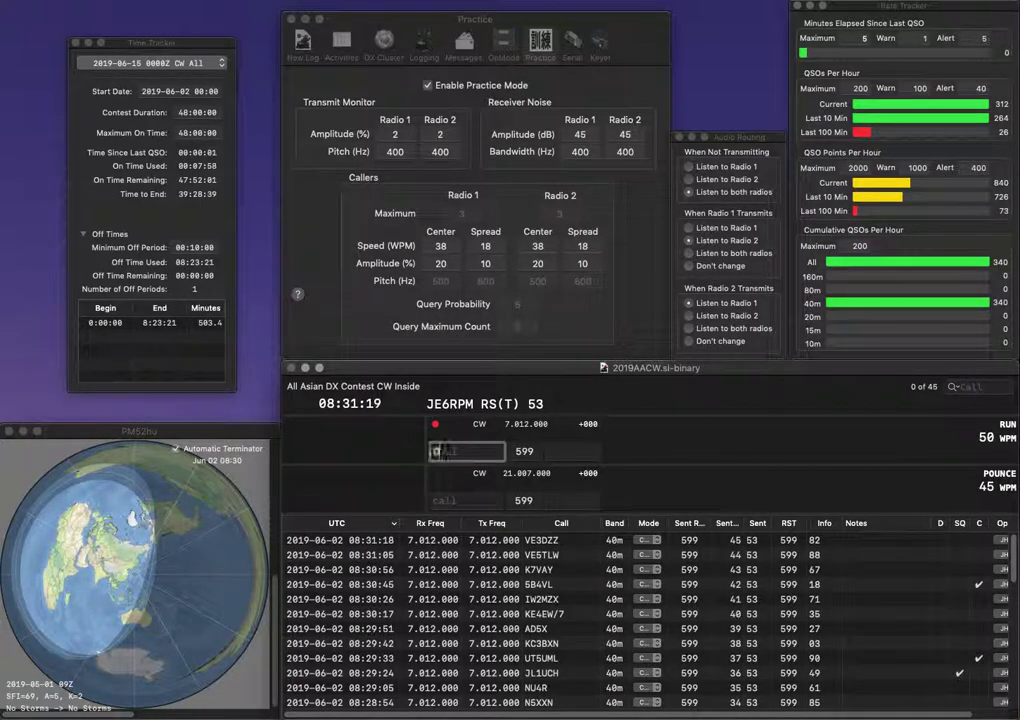
text(A)
key(space)
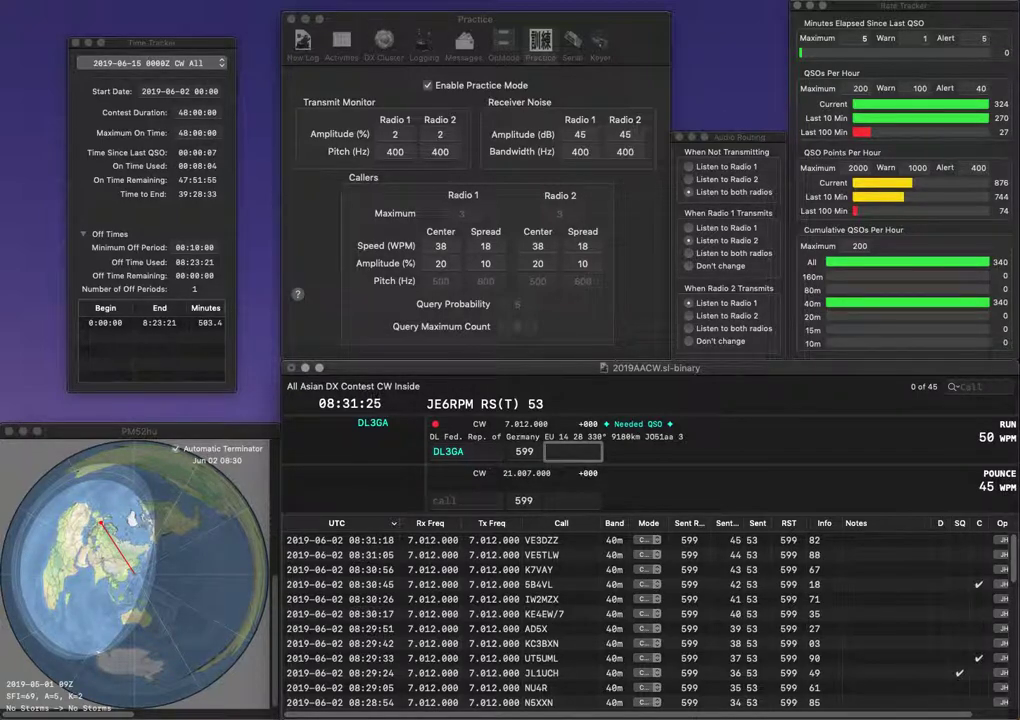
text(41)
key(Return)
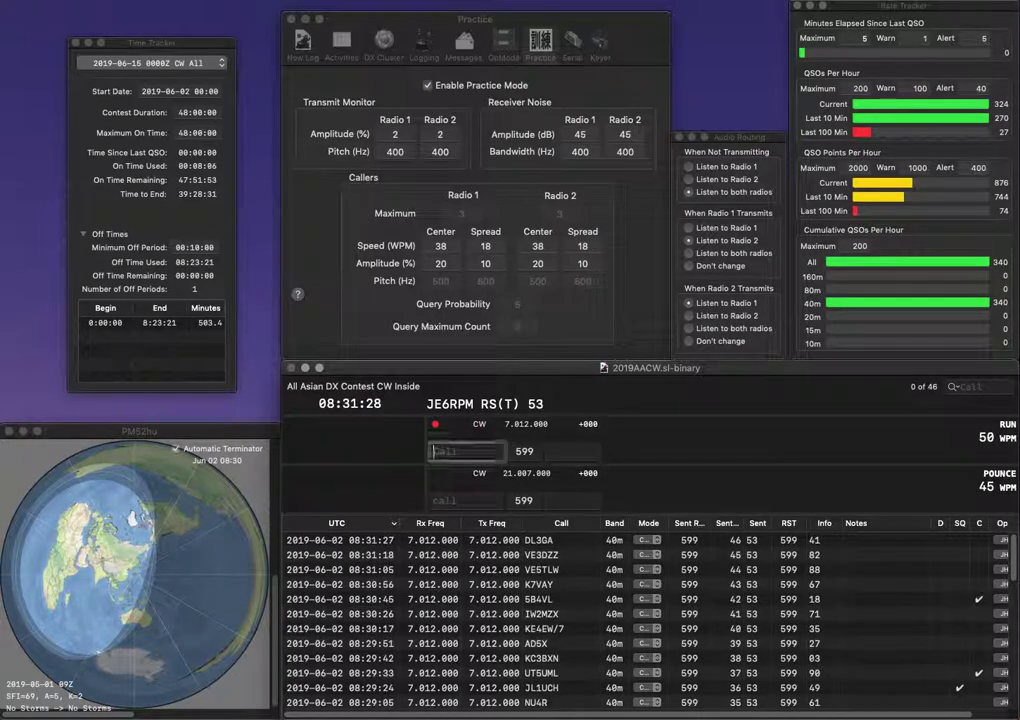
text(YAJ)
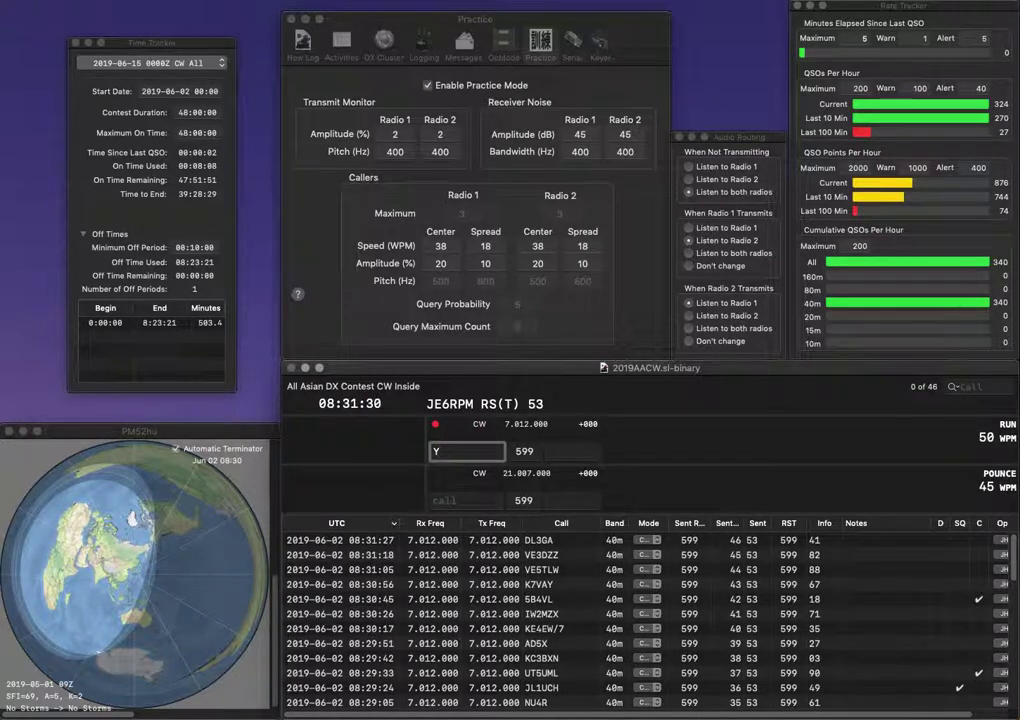
key(BackSpace)
key(BackSpace)
key(BackSpace)
text(AJL)
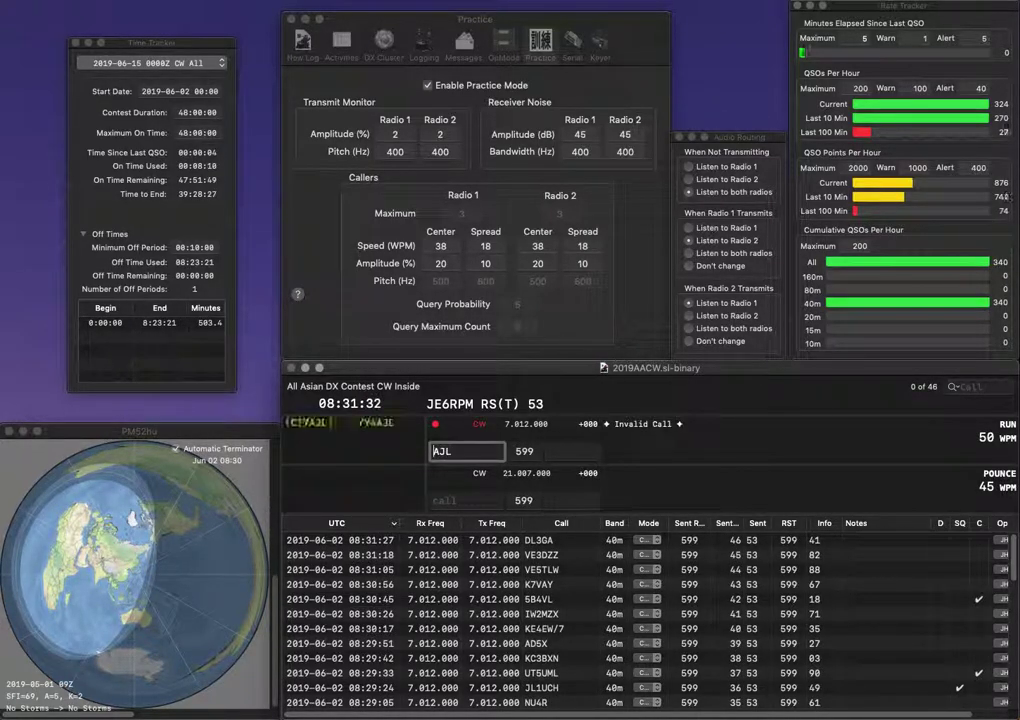
key(Tab)
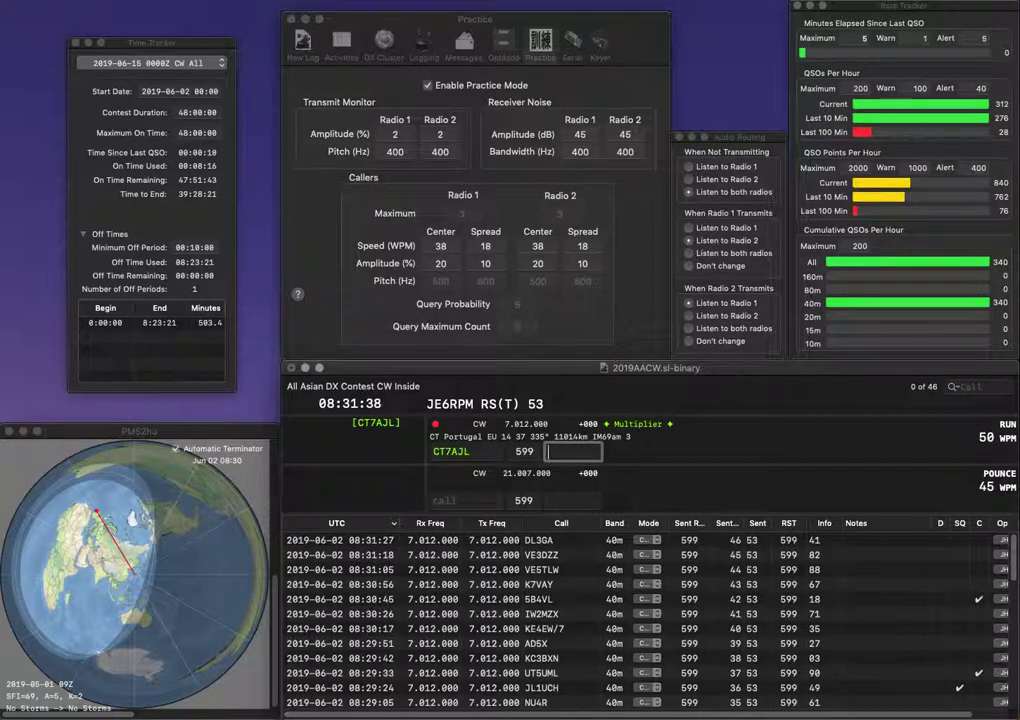
text(91)
key(Return)
Log a Radio 1 contact with UW1M and received exchange 34.
text(UW1M)
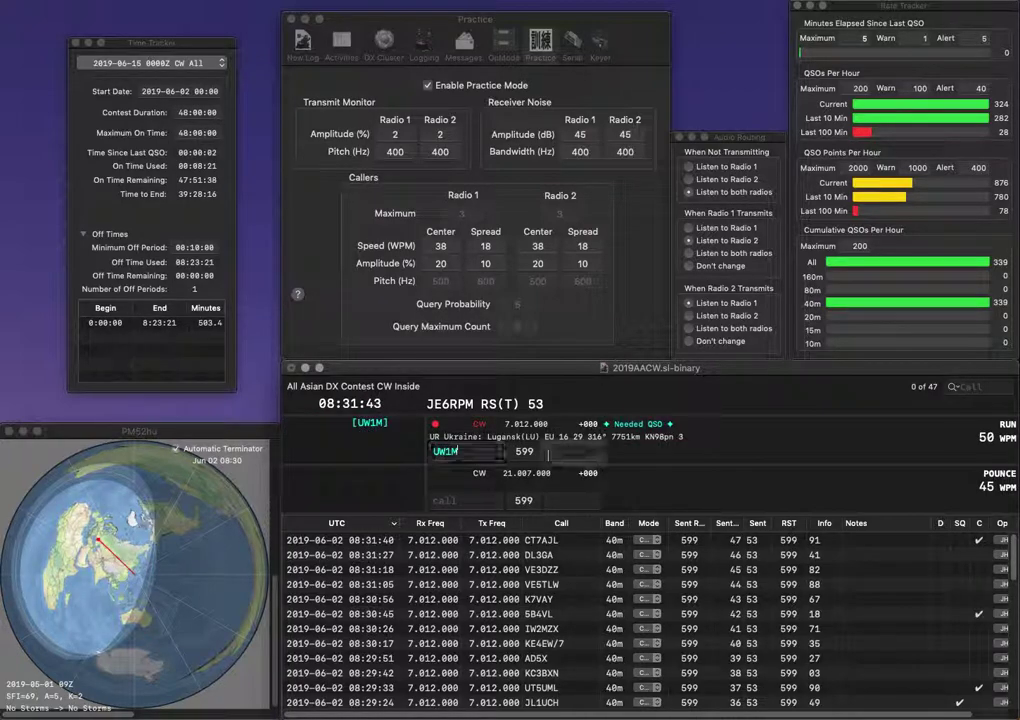
key(Tab)
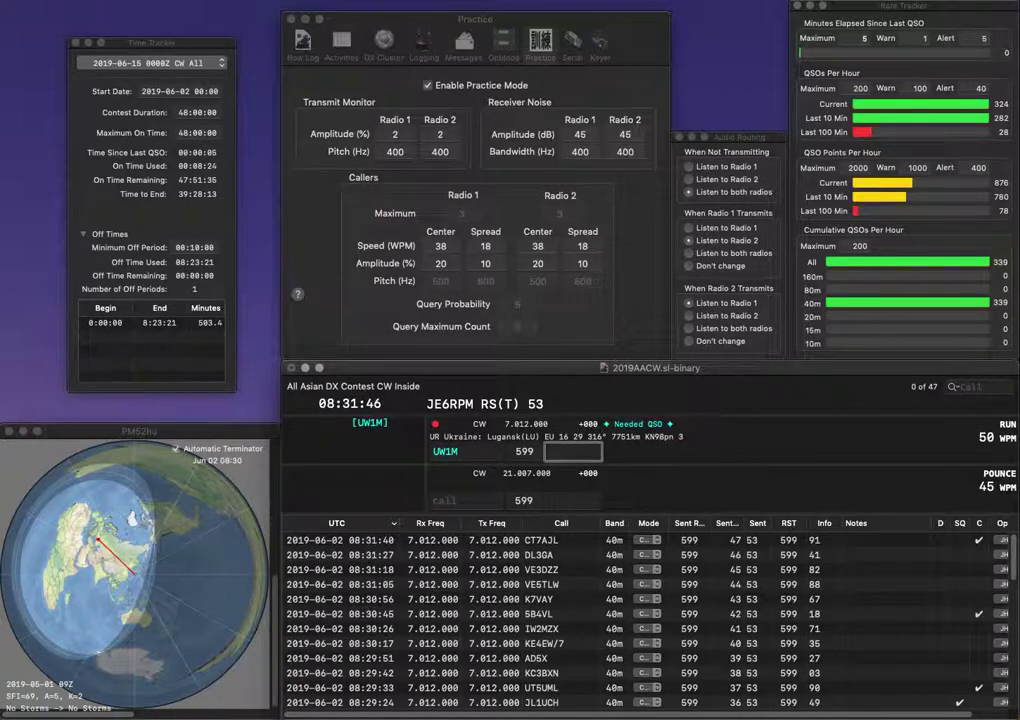
text(34)
key(Return)
text(A)
key(BackSpace)
text(KT0K)
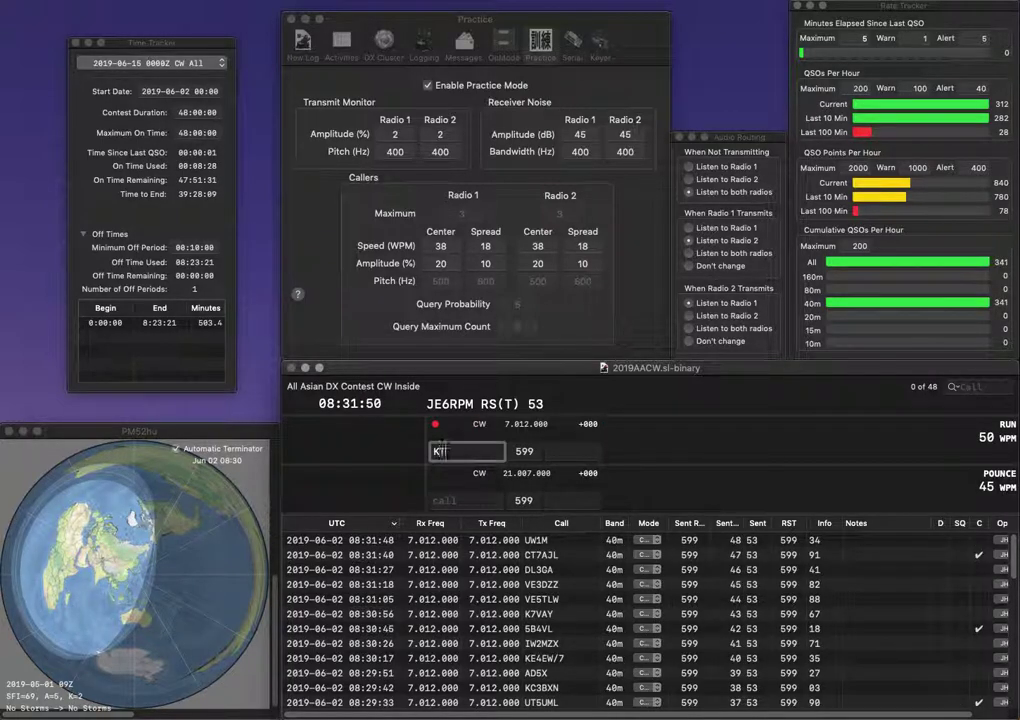
key(Return)
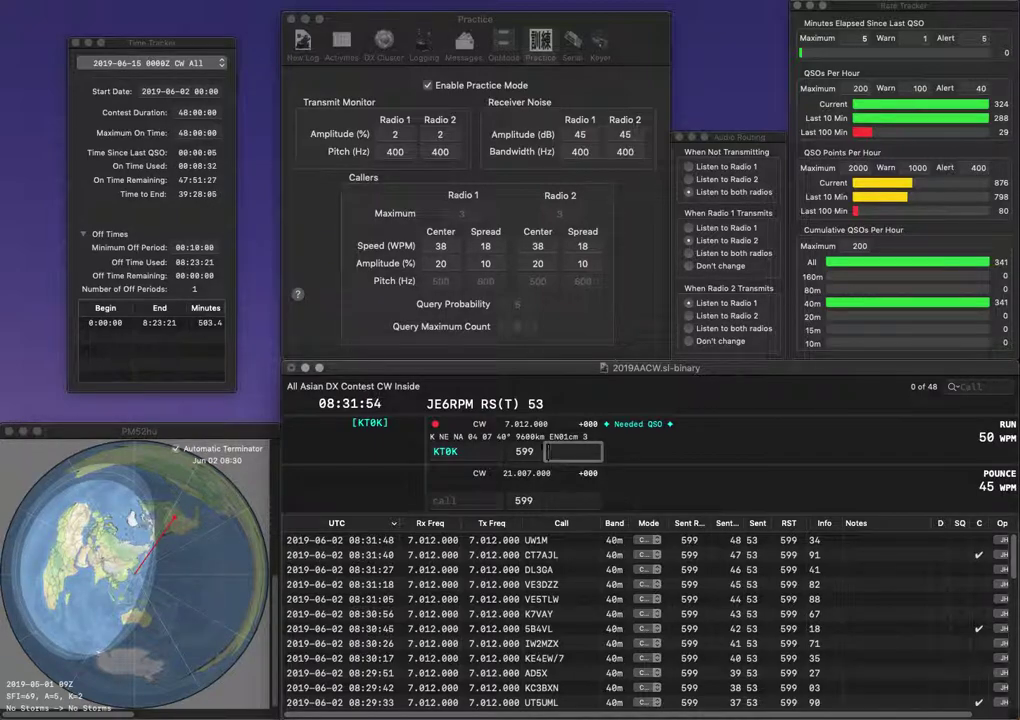
text(4)
text(3)
key(Return)
text(AH6)
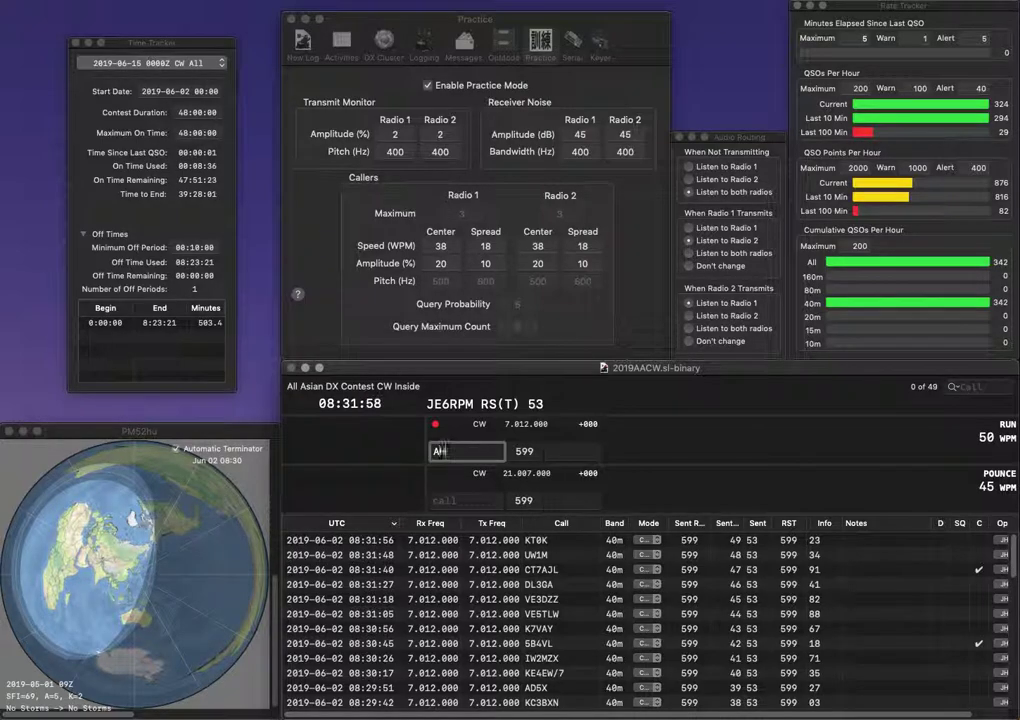
text(NM)
key(Return)
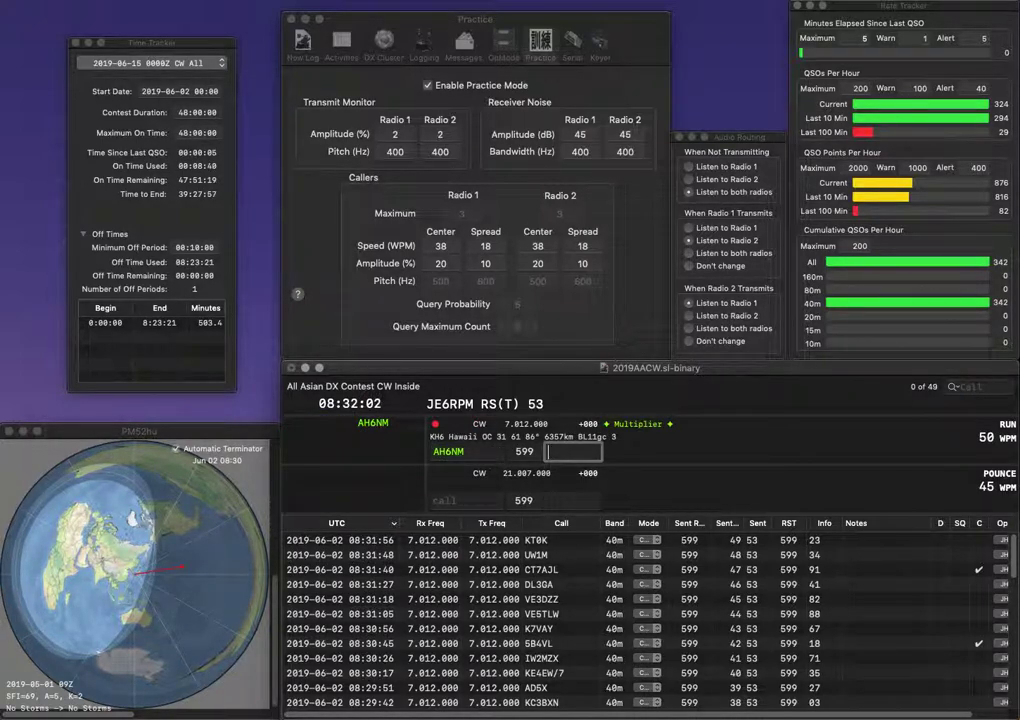
text(42)
key(Return)
text(SP)
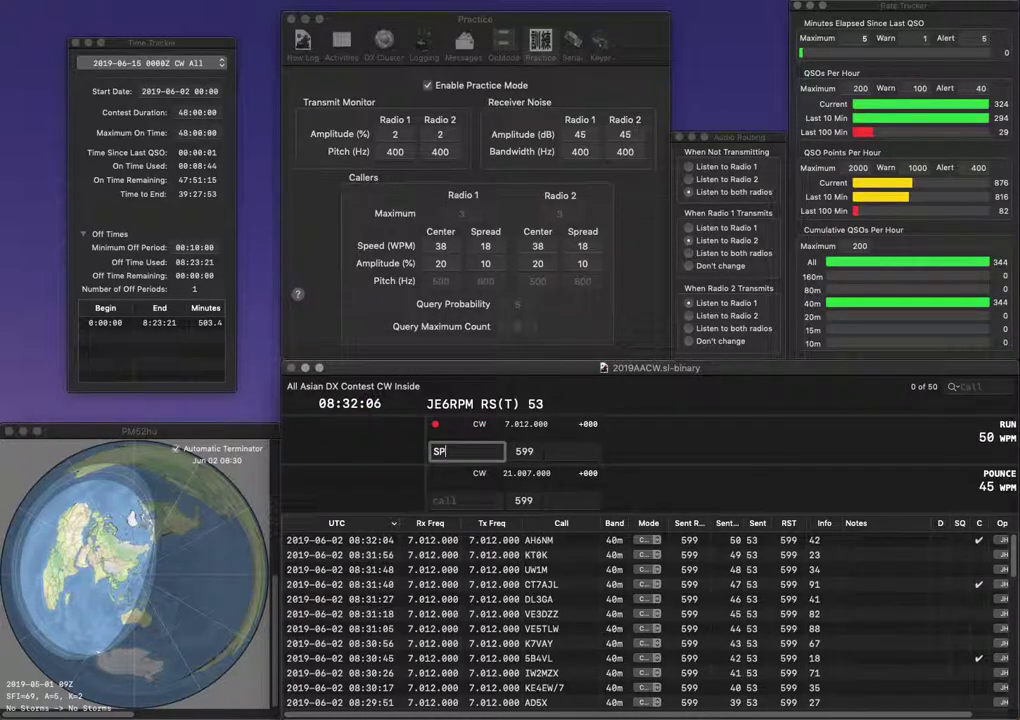
text(1NY)
key(space)
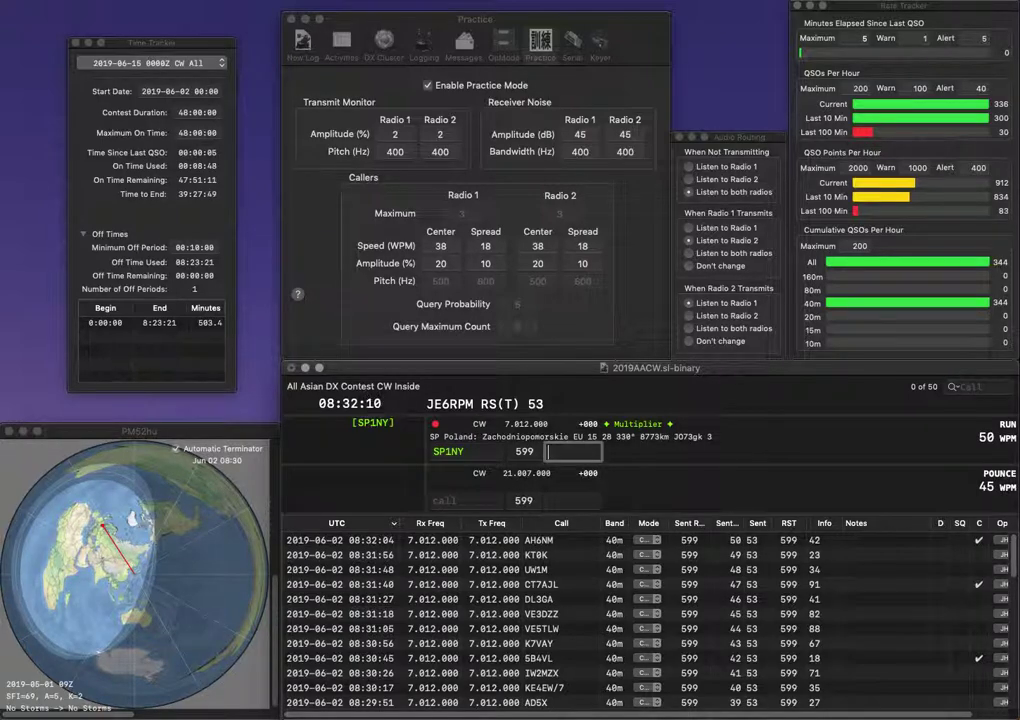
text(14)
key(Return)
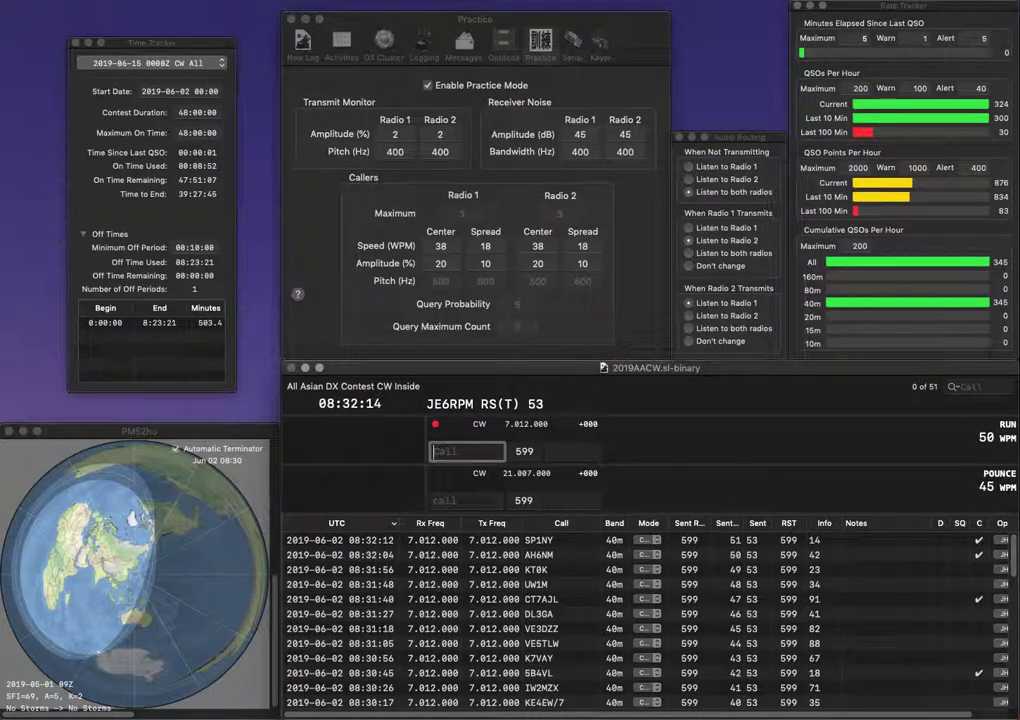
Log a Radio 1 contact with G4FAL and received exchange 25.
text(G4)
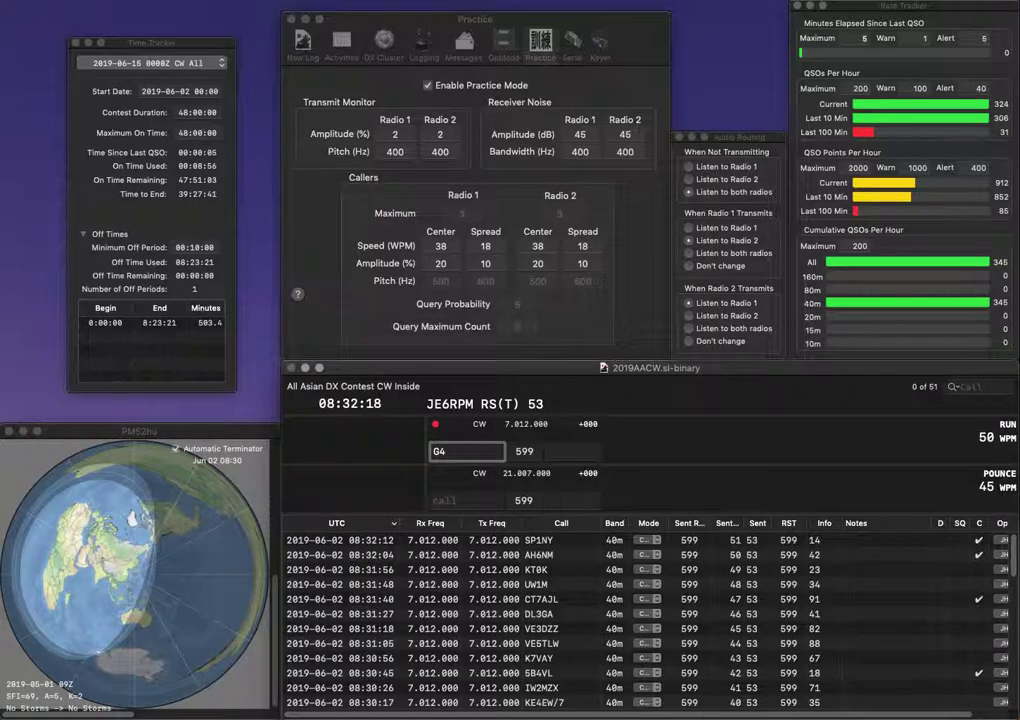
text(FAL)
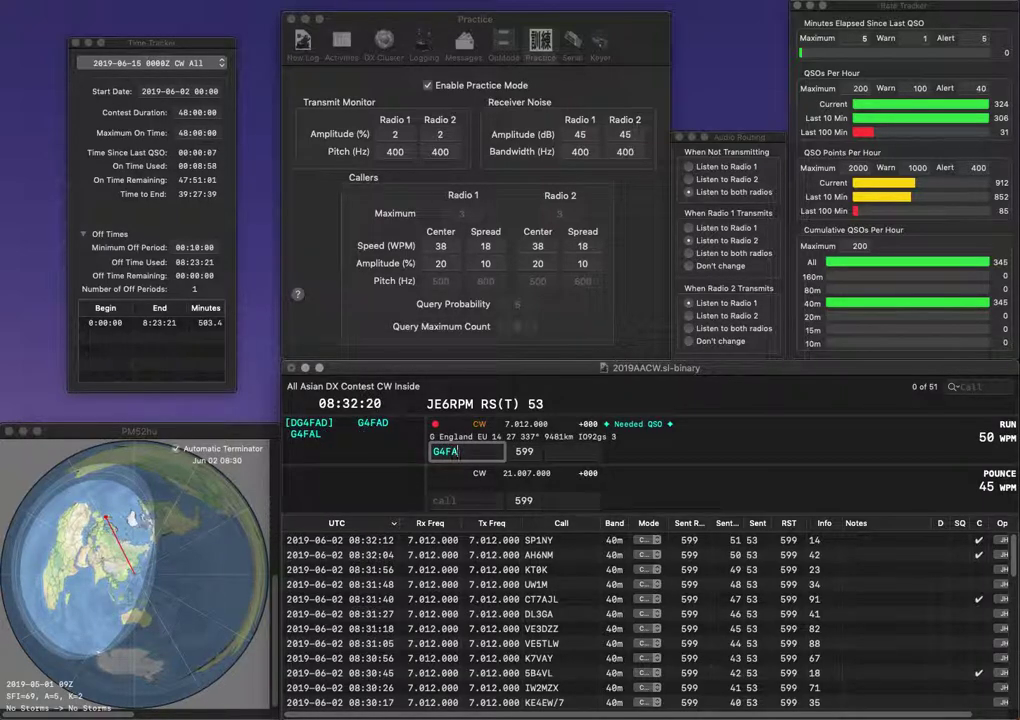
click(548, 454)
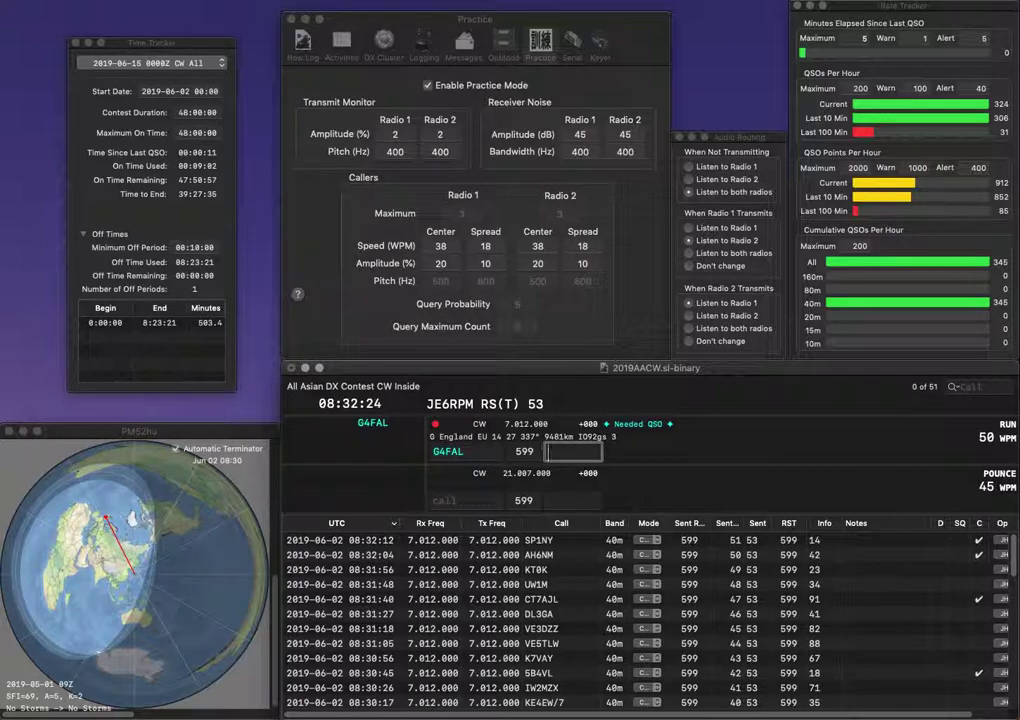
text(25)
key(Return)
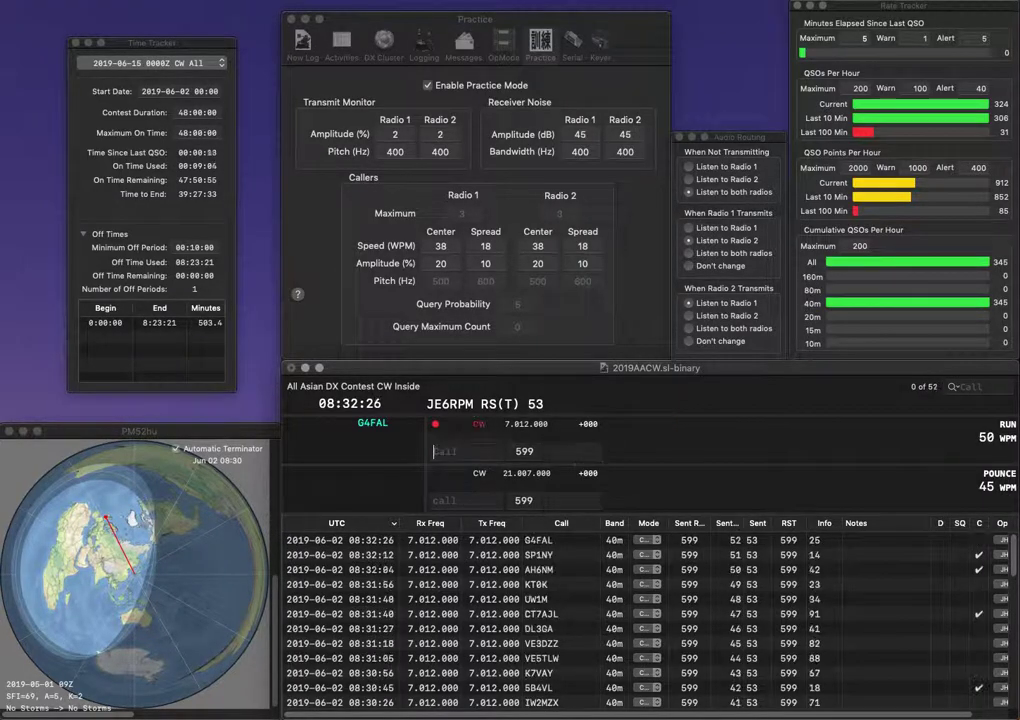
text(DL)
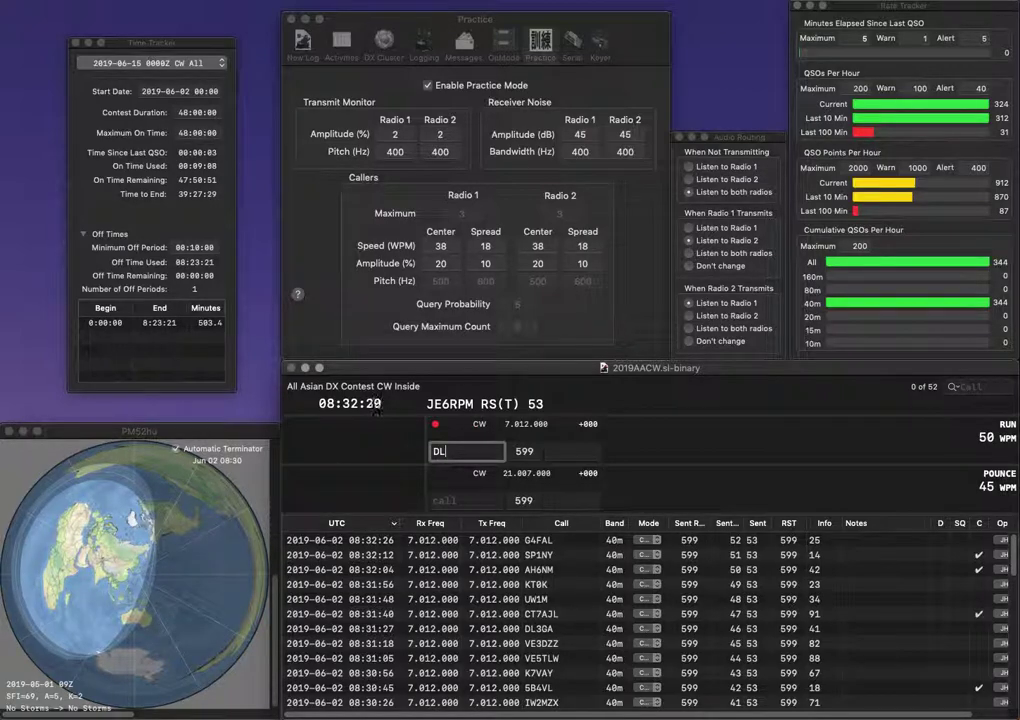
text(1NCB)
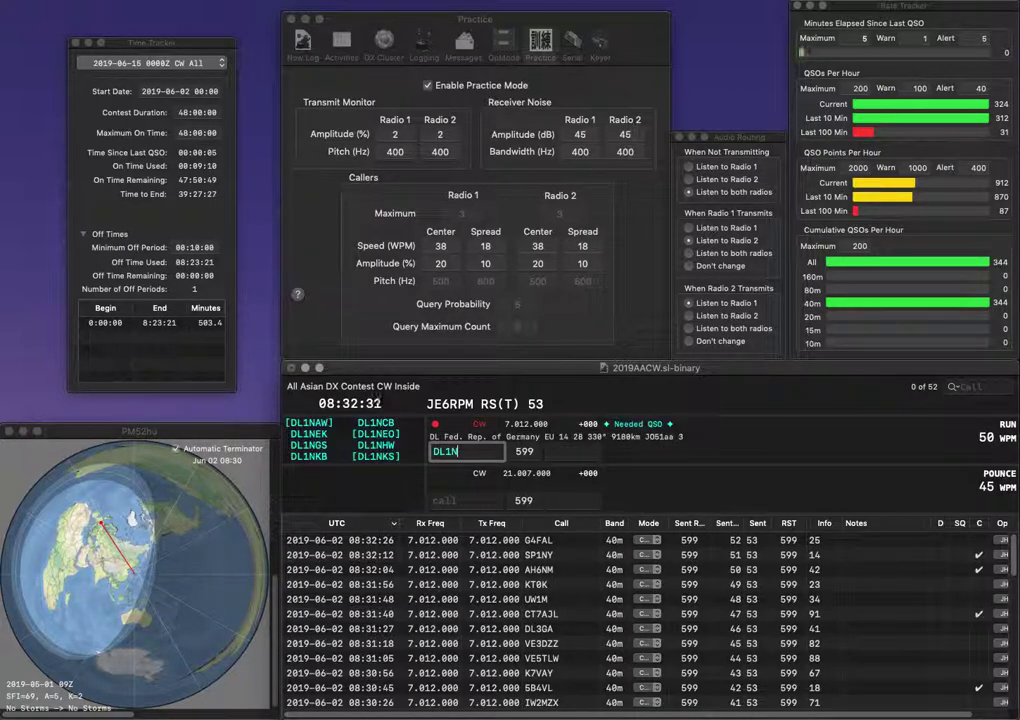
key(Tab)
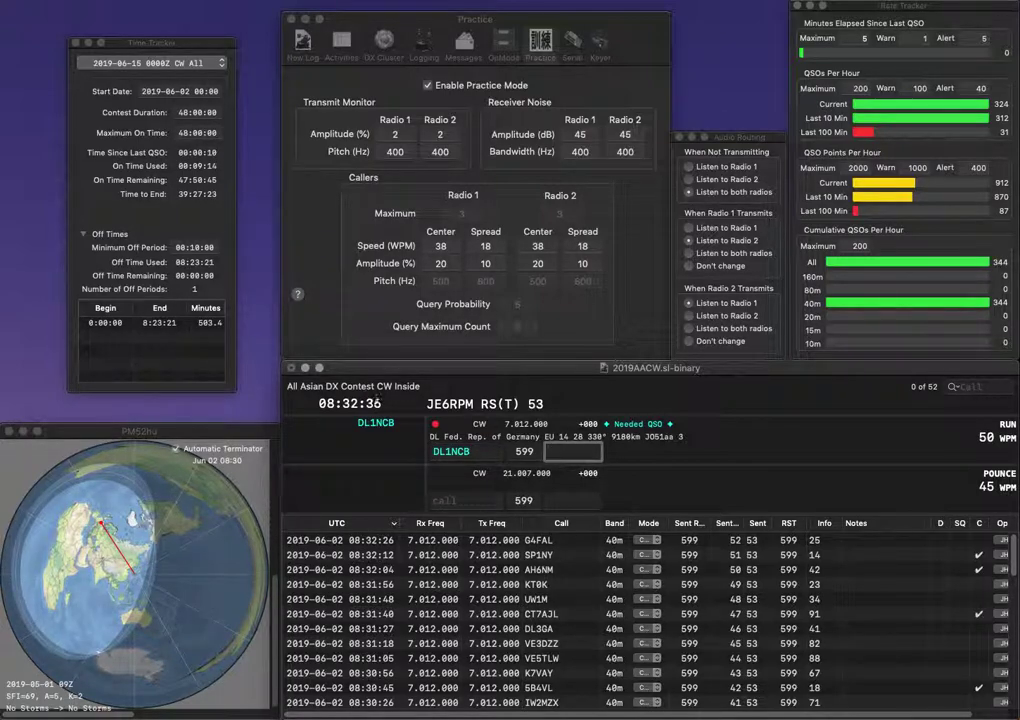
text(57)
key(Return)
Log a Radio 1 contact with W5YM and received exchange 19.
text(W5YM)
key(space)
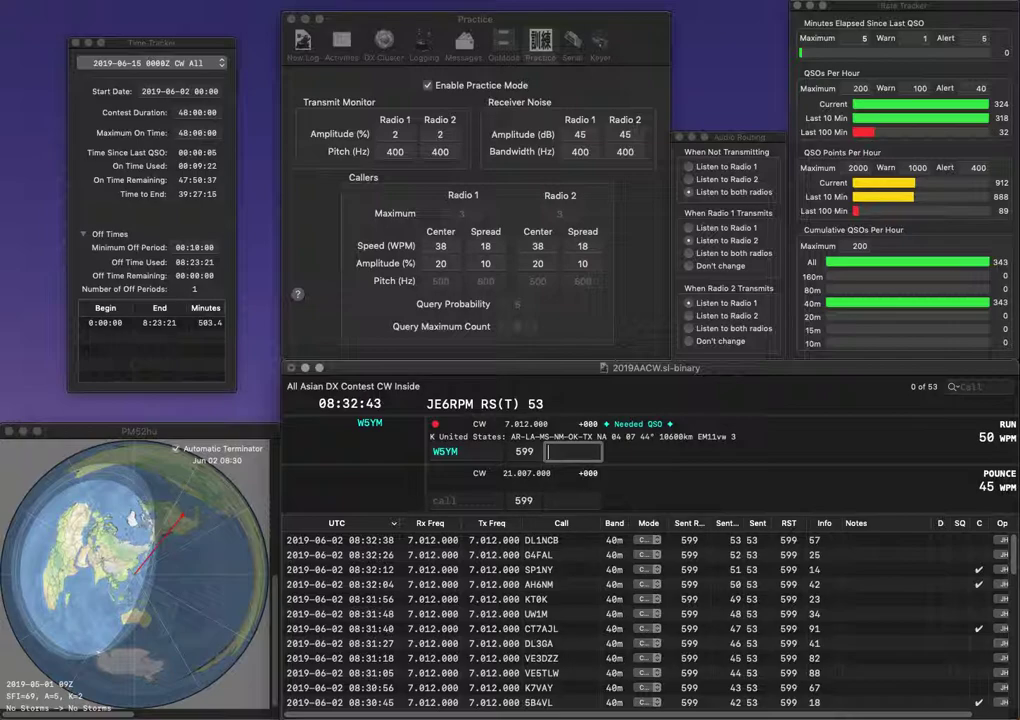
text(19)
key(Return)
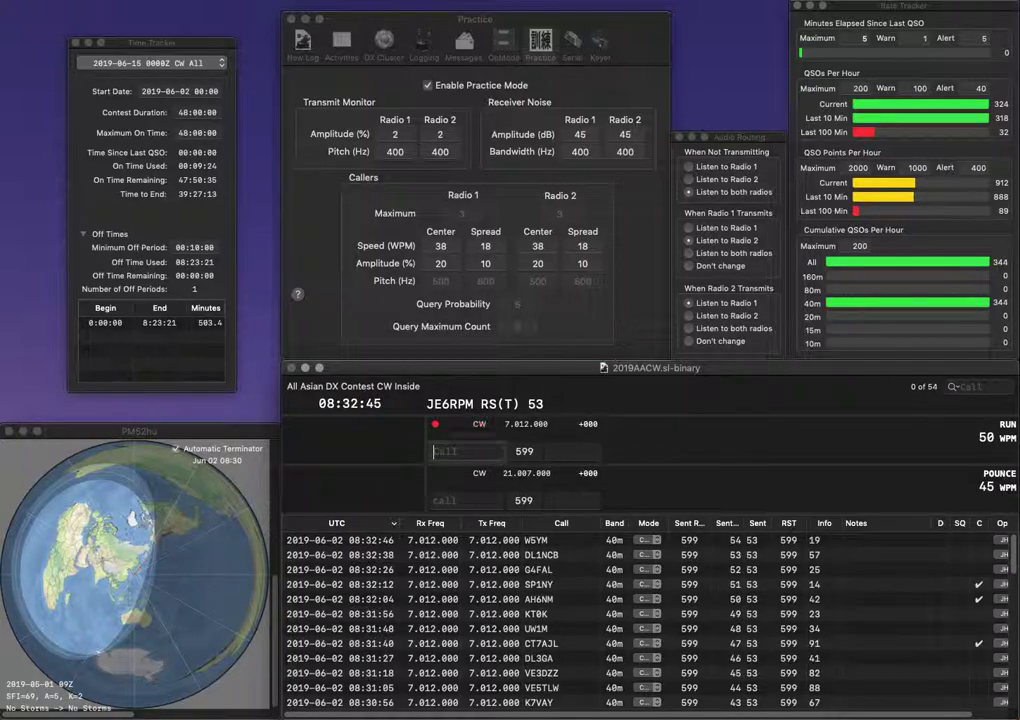
text(K9SU)
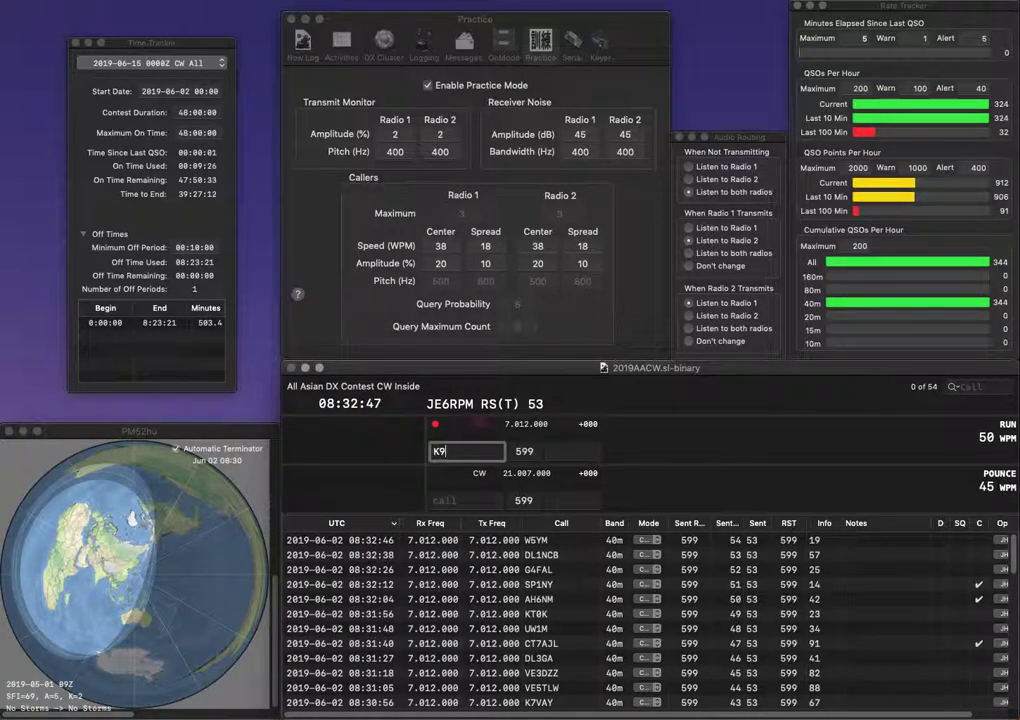
key(Return)
click(455, 451)
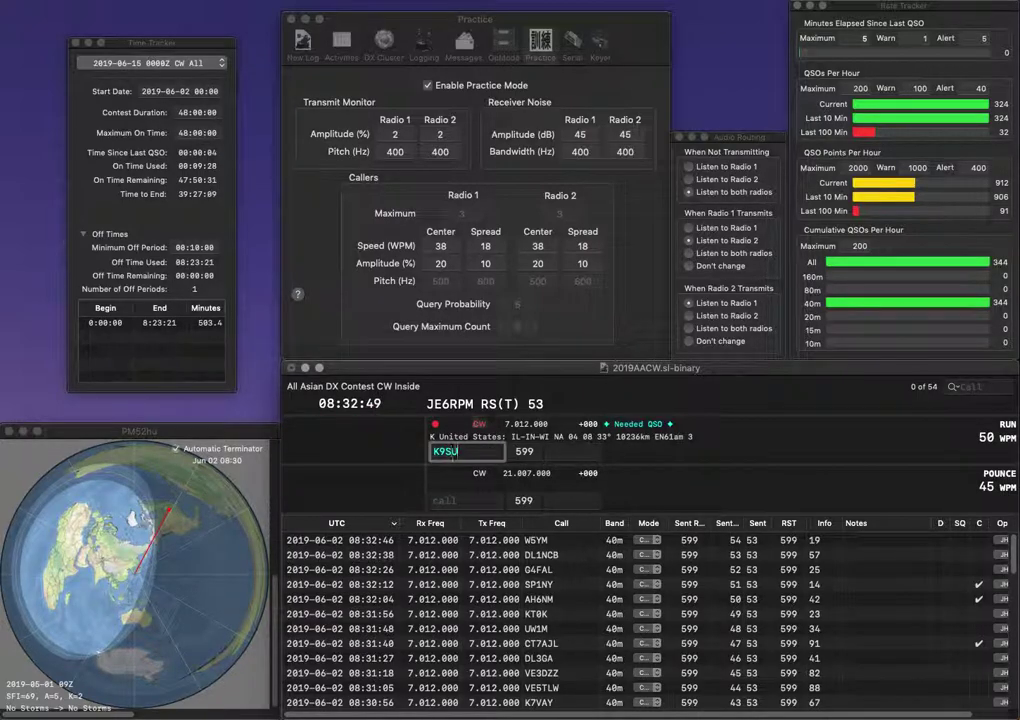
key(BackSpace)
text(HU)
click(573, 452)
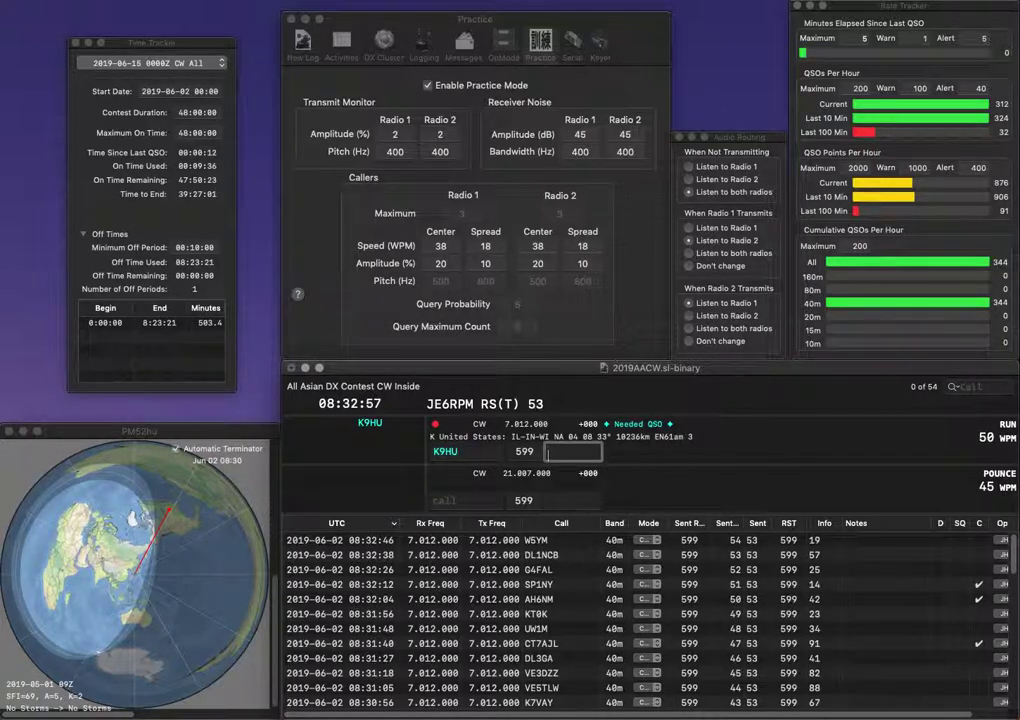
text(75)
key(Return)
text(UTHEK)
key(Tab)
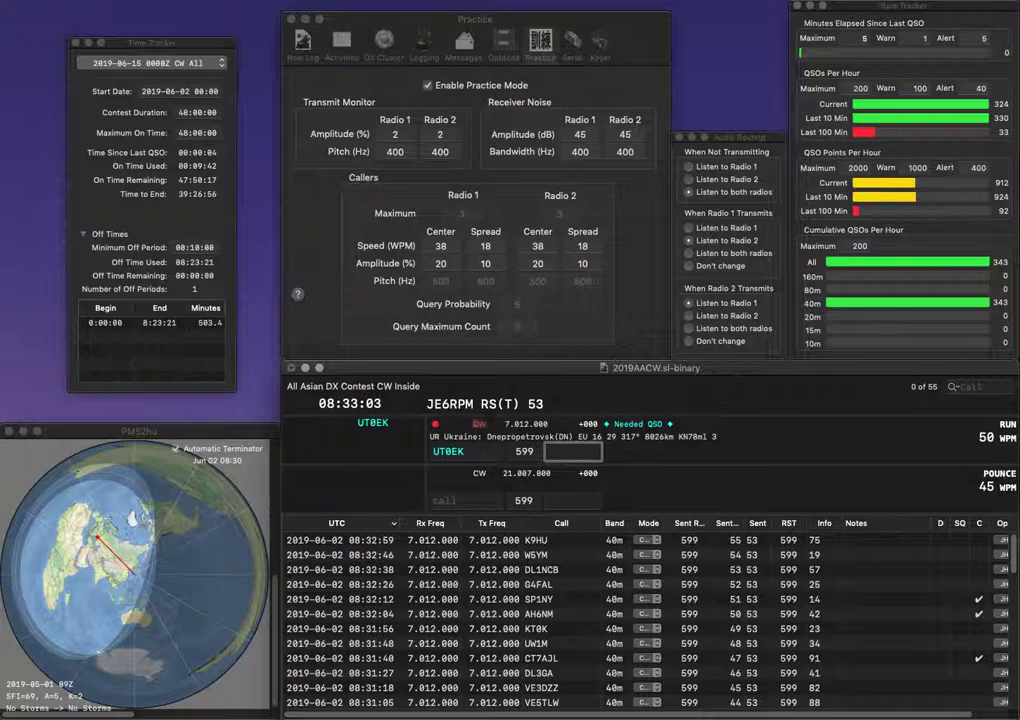
text(04)
key(Return)
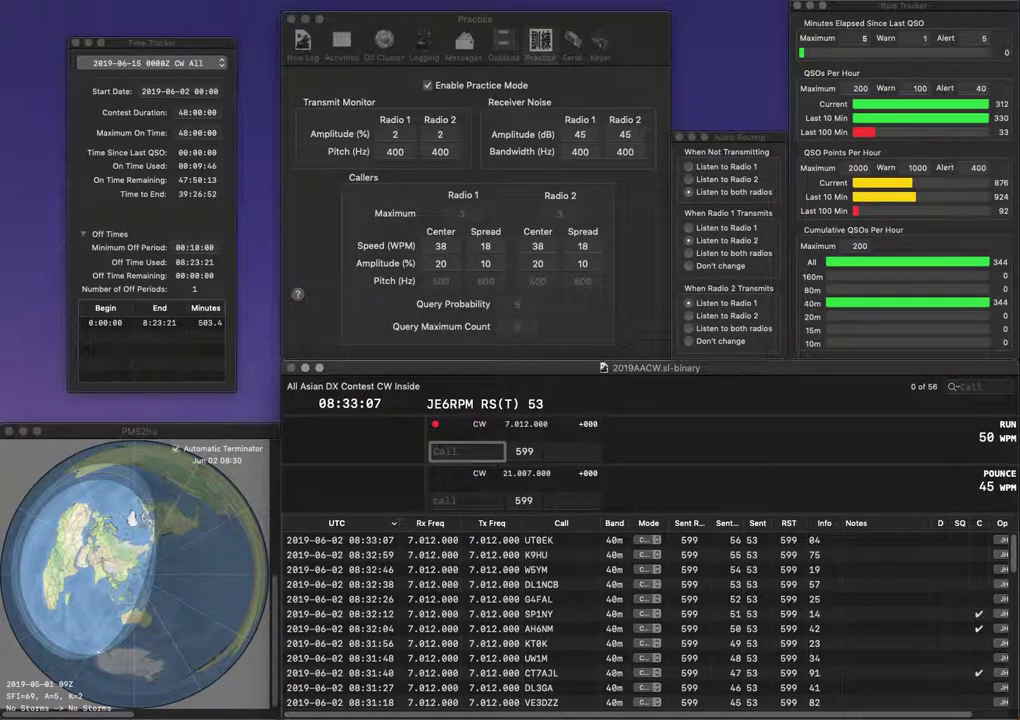
text(K4)
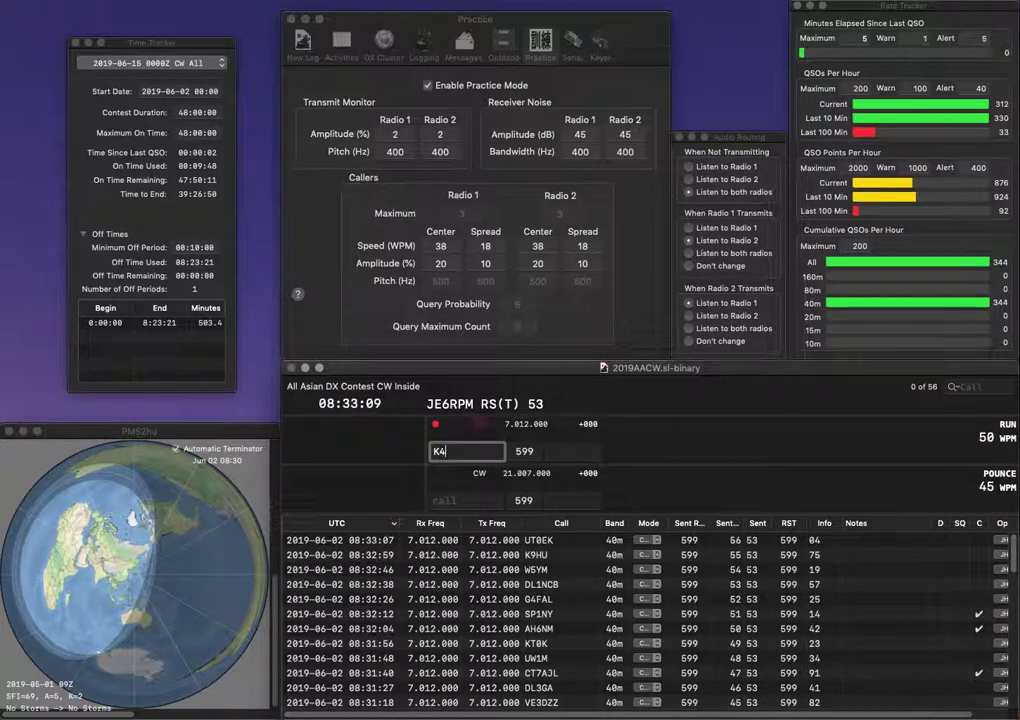
text(WFO)
key(Tab)
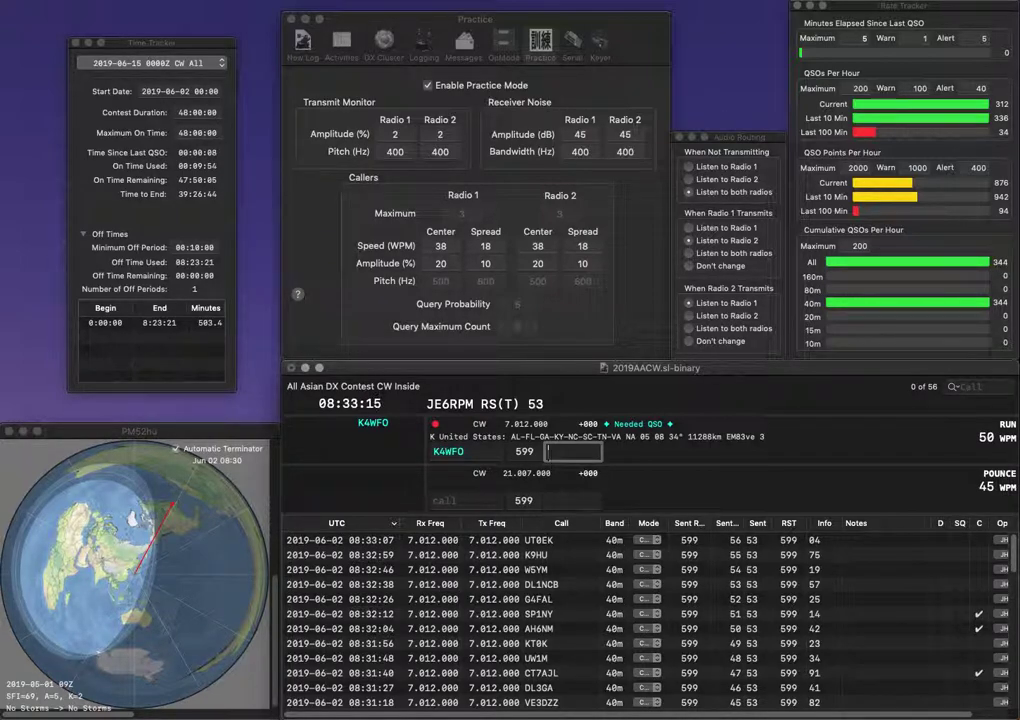
text(17)
key(Return)
text(W3DAB)
key(BackSpace)
text(D)
key(Return)
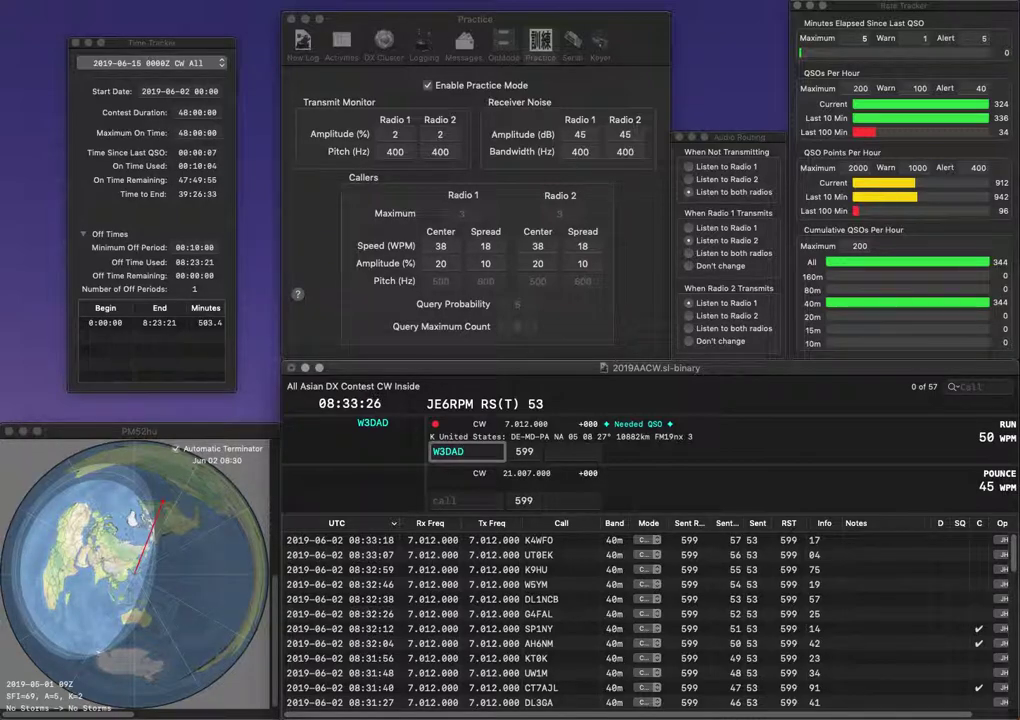
click(548, 452)
text(71)
key(Return)
text(0N5AM)
key(space)
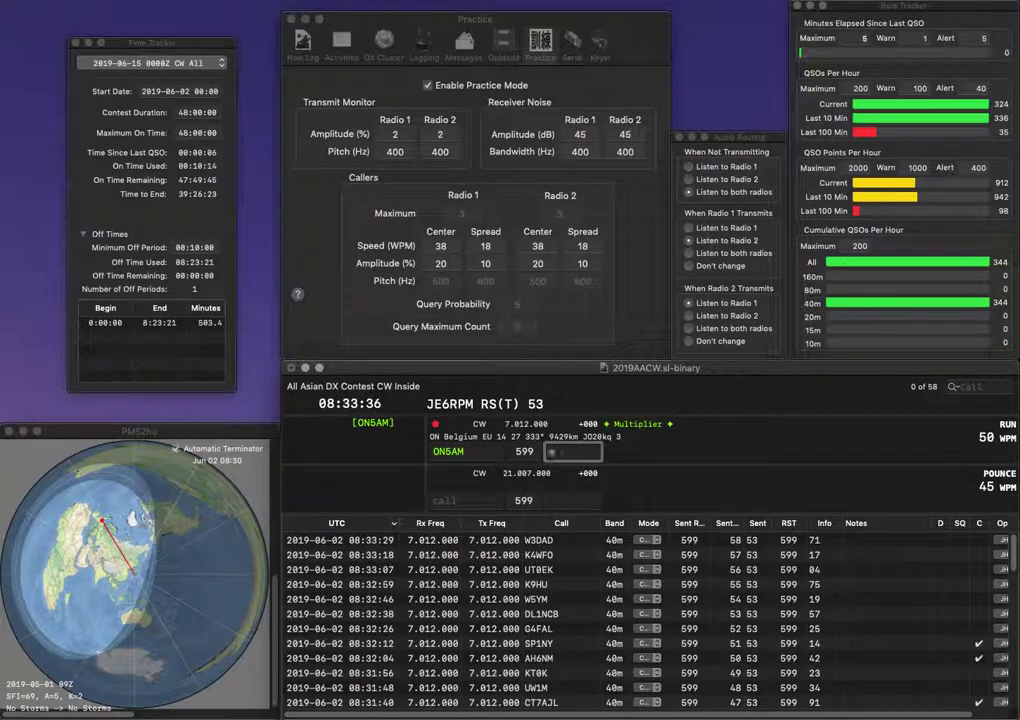
text(43)
key(Return)
text(R2FAF)
key(space)
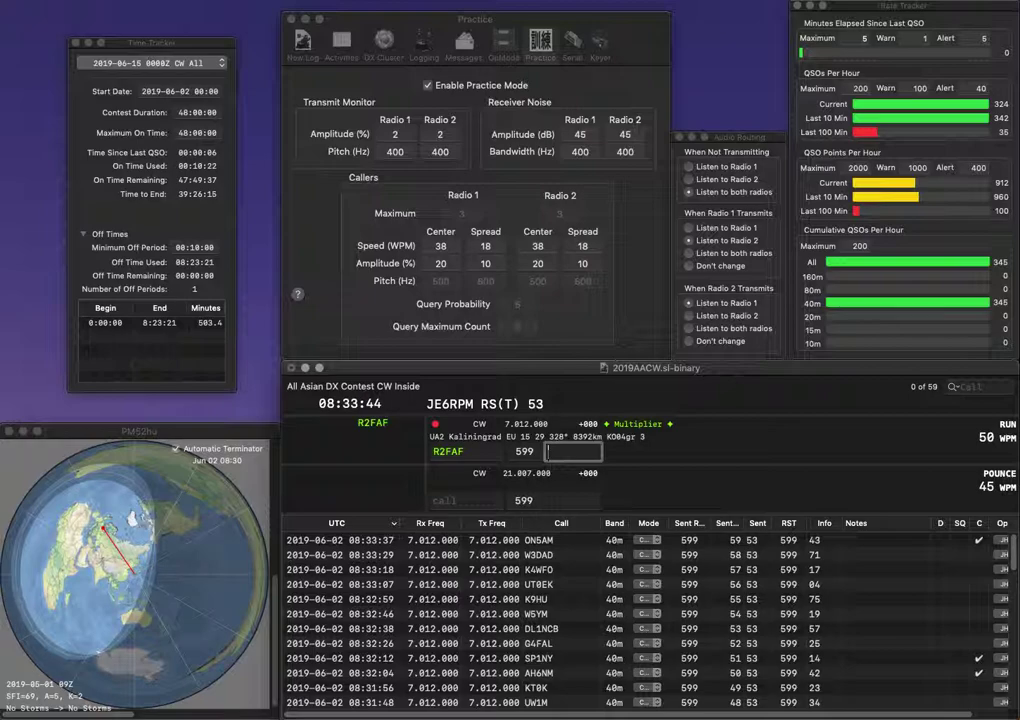
text(06)
key(Return)
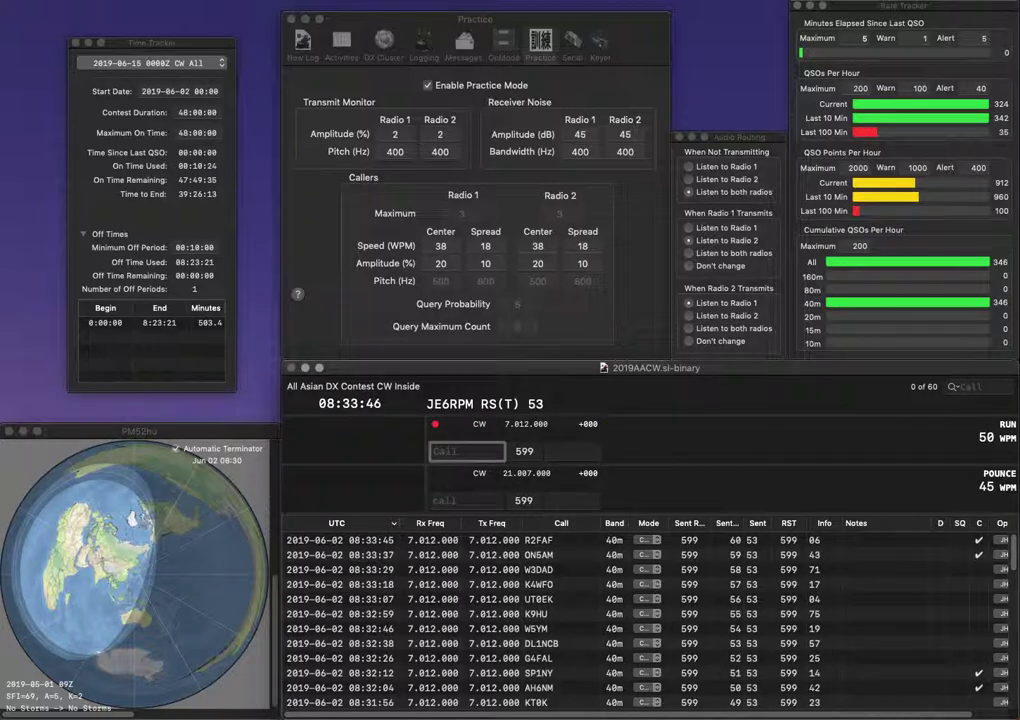
text(JE1)
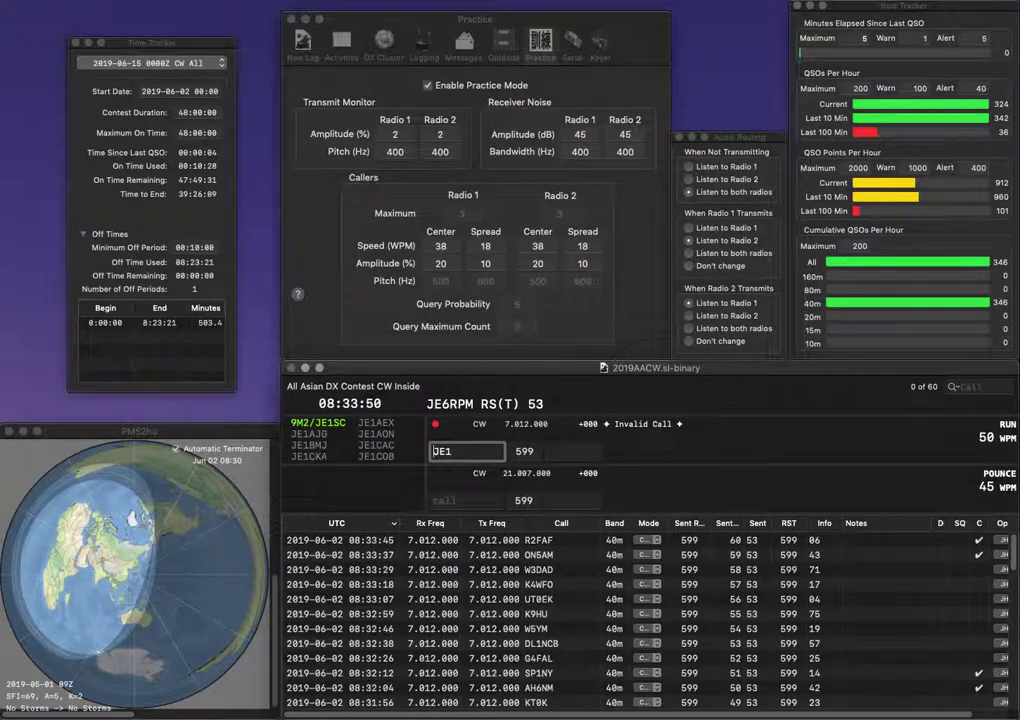
key(Escape)
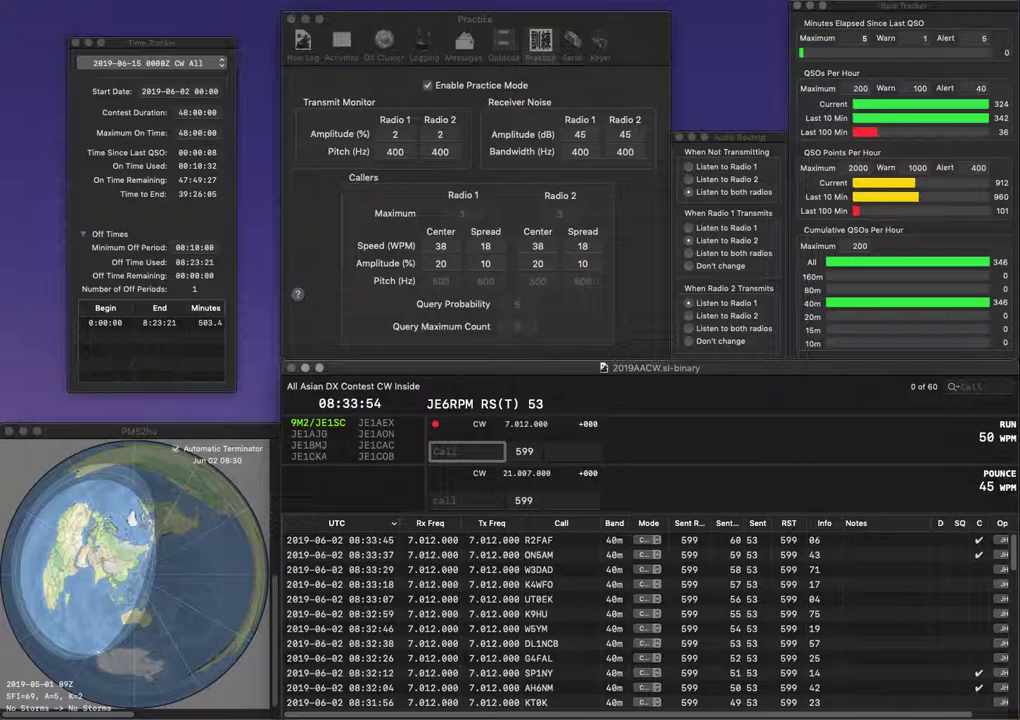
text(PA)
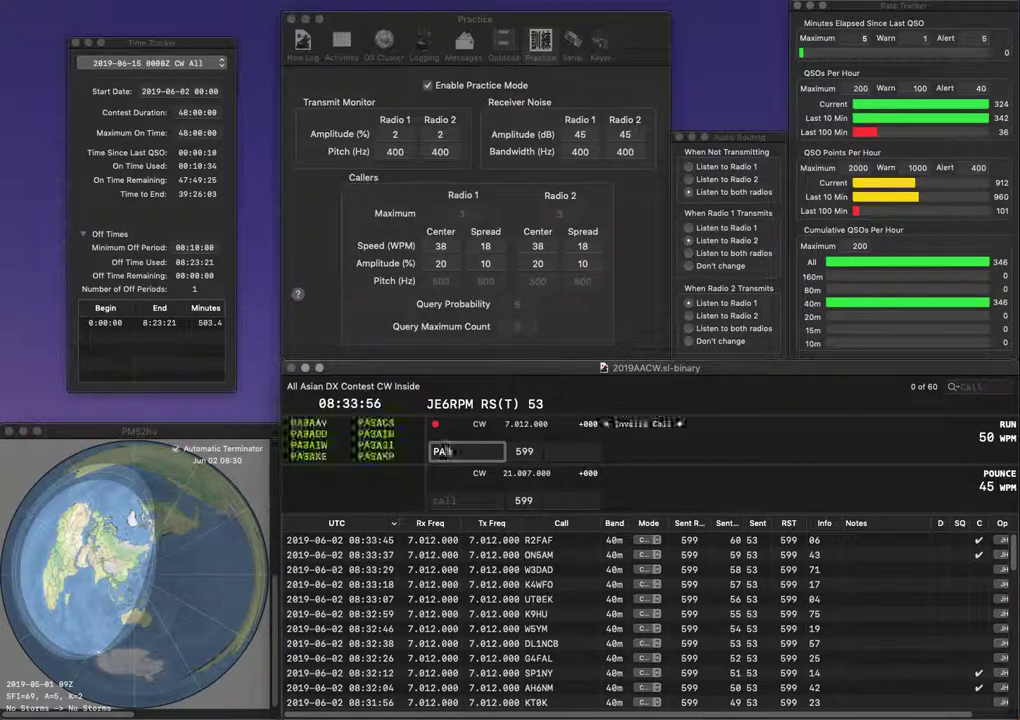
text(3EQO)
key(Tab)
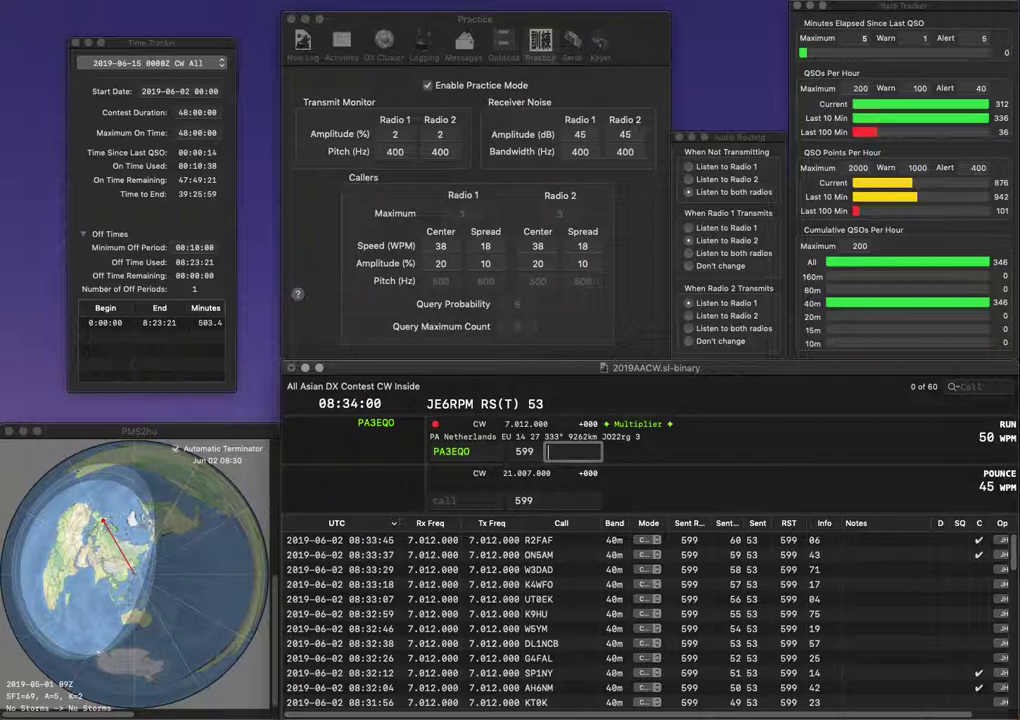
text(54)
key(Return)
Log a Radio 1 contact with W3EP and received exchange 69.
text(W3EP)
key(Tab)
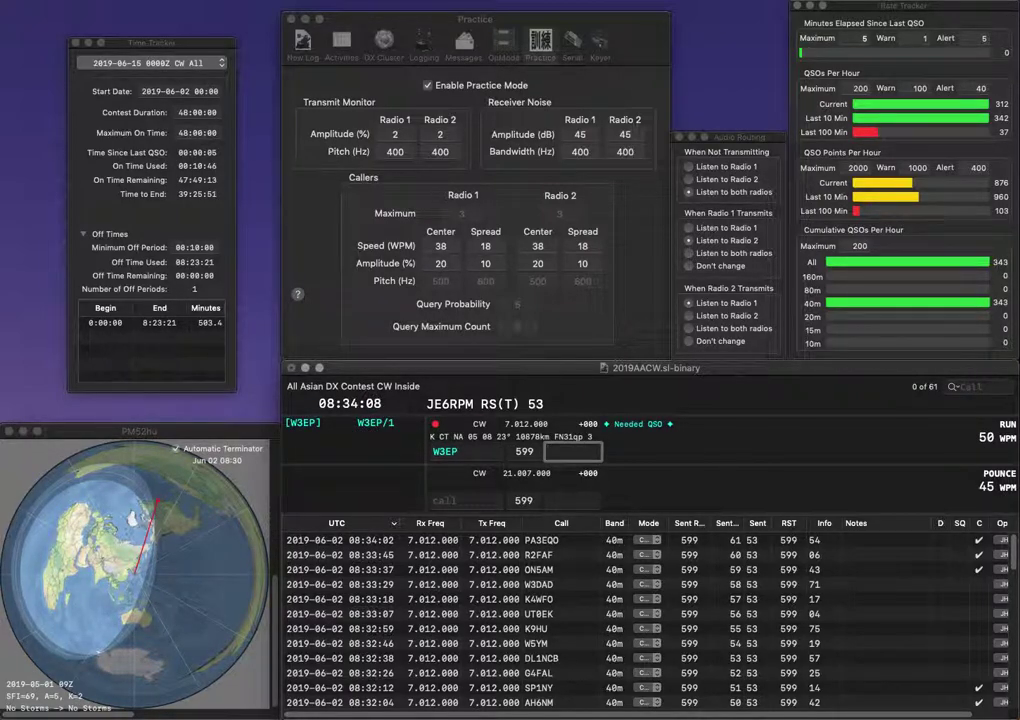
text(69)
key(Return)
text(SZ)
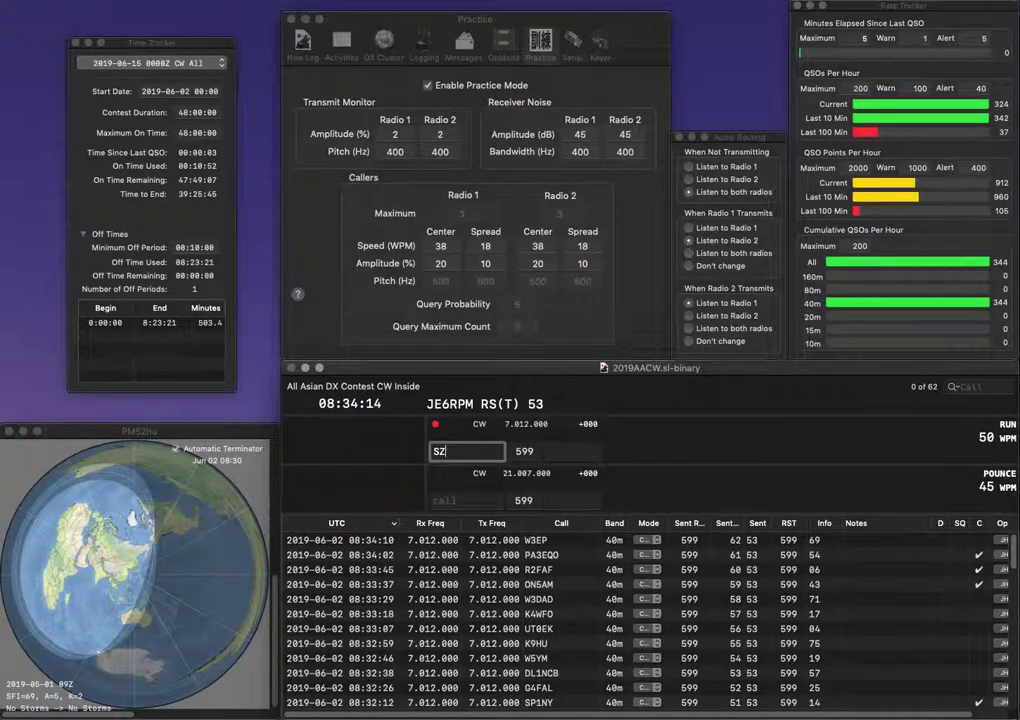
text(6P)
key(Return)
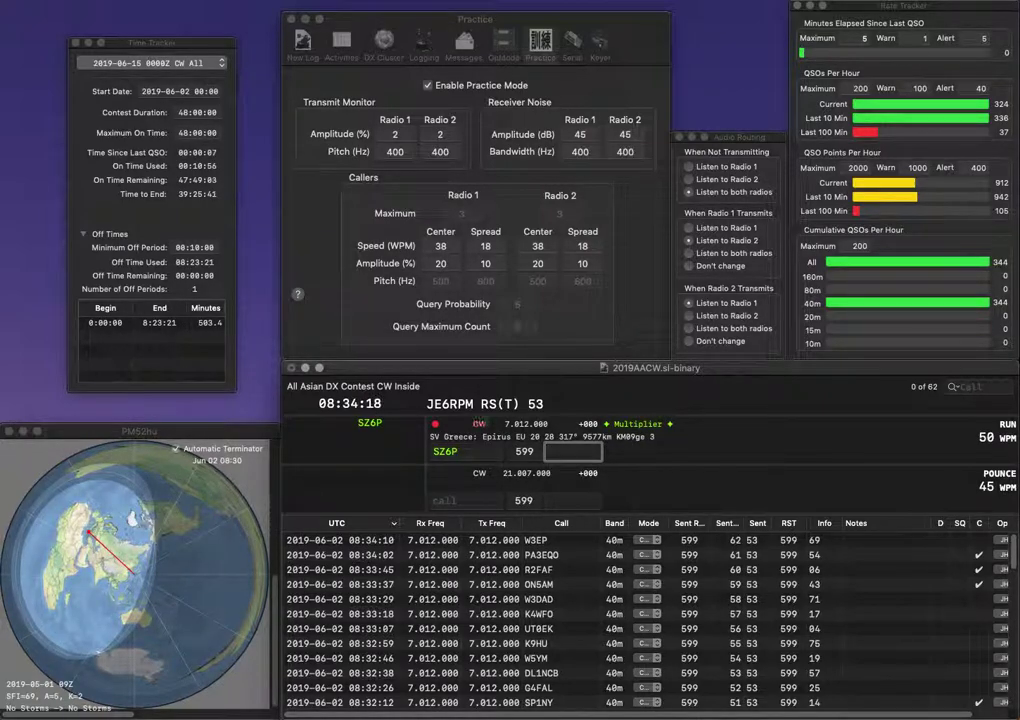
text(154)
key(Return)
text(GM)
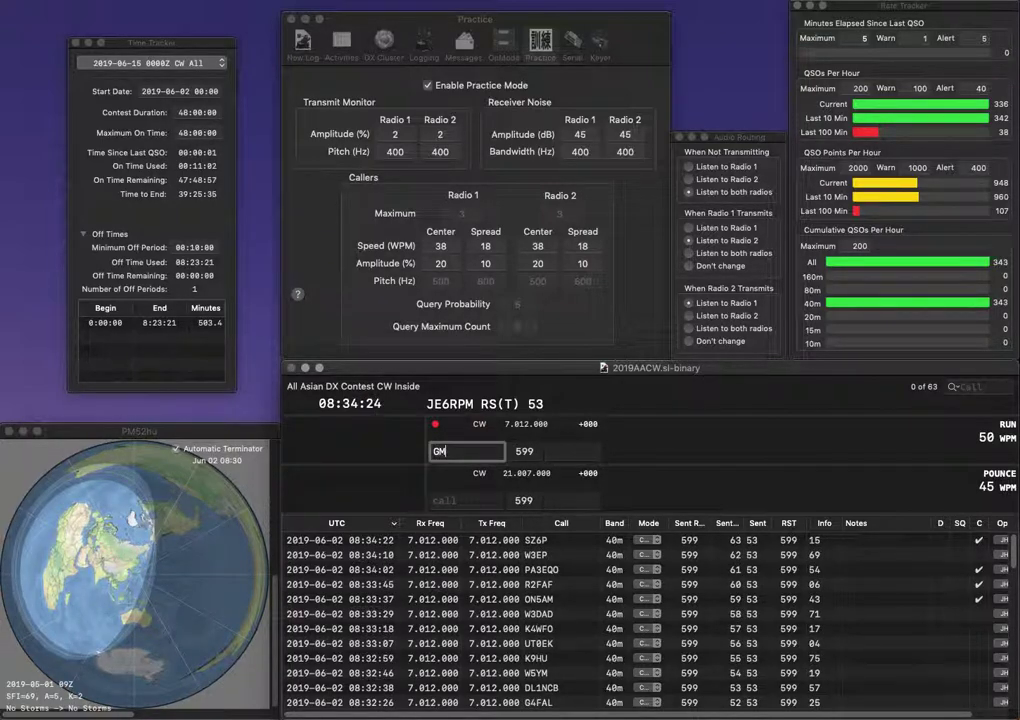
text(BYUI)
key(space)
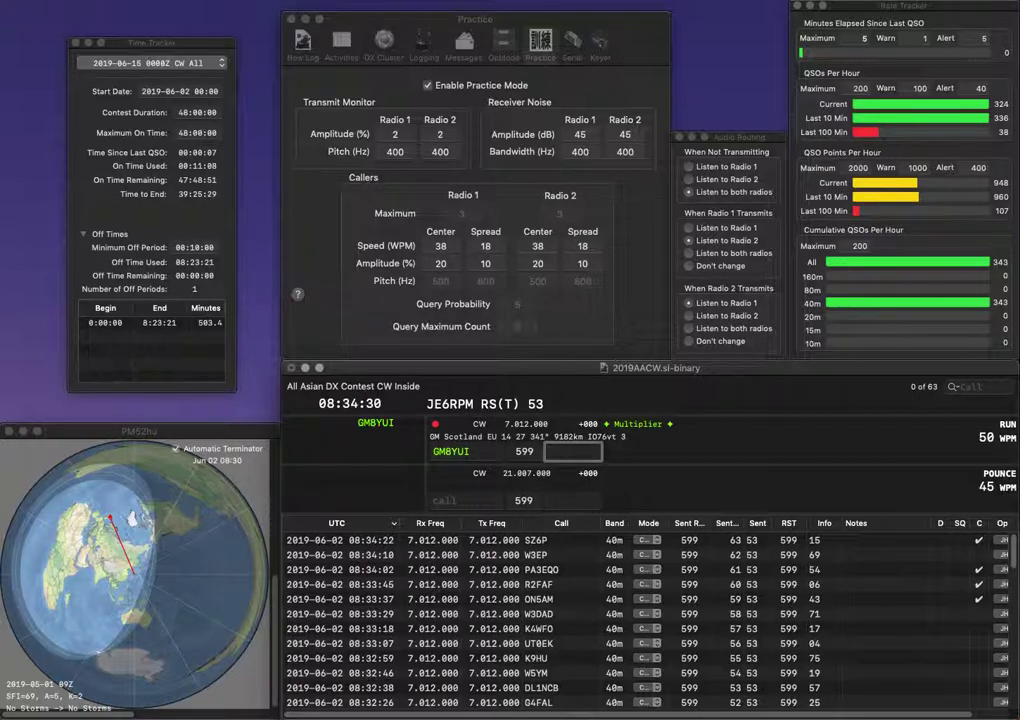
key(Return)
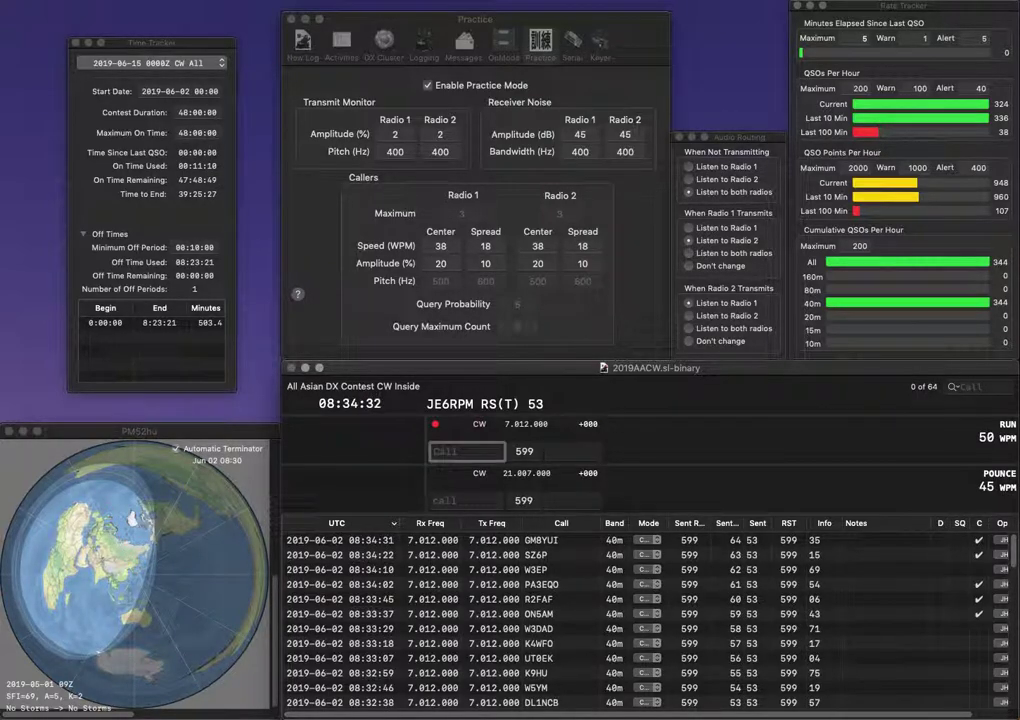
Log a Radio 1 contact with NC8N and received exchange 19.
text(NC8N)
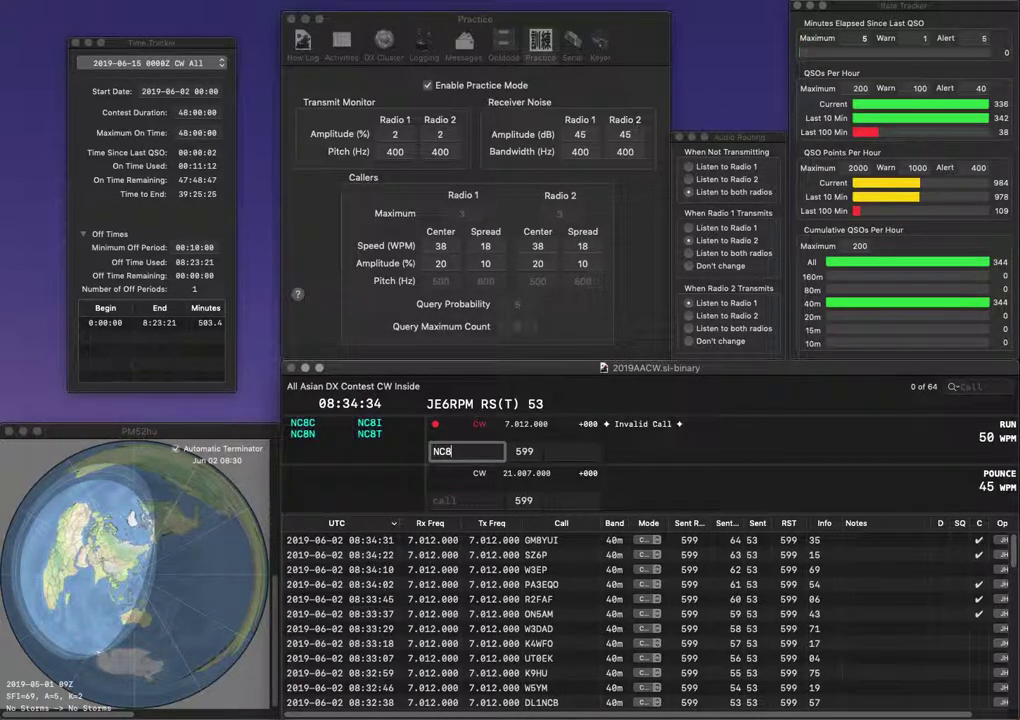
key(space)
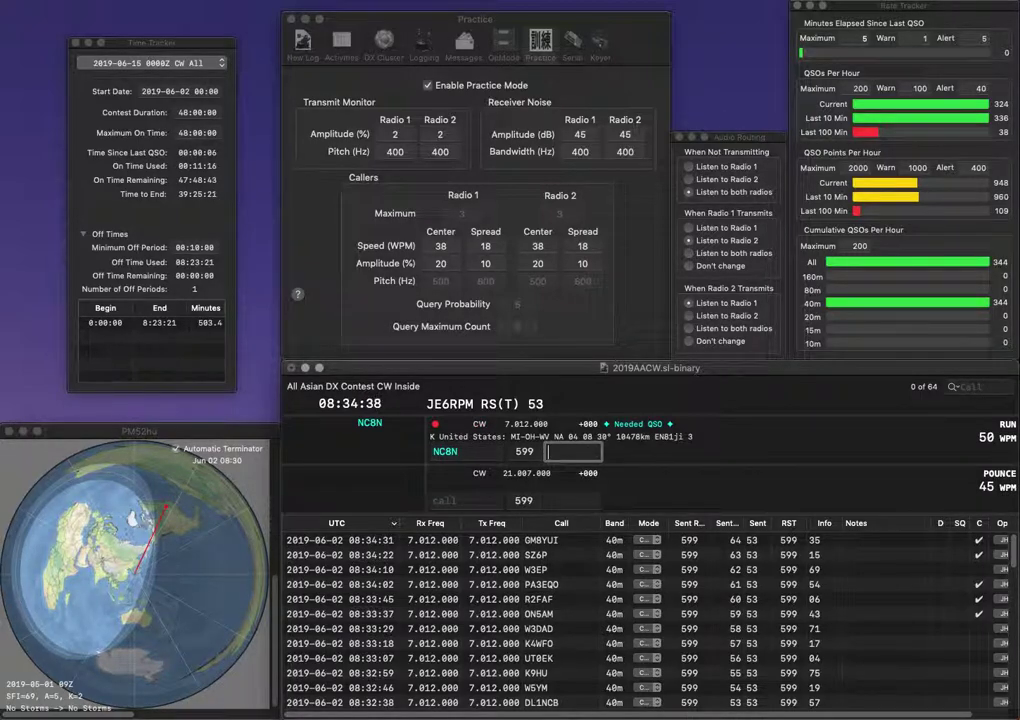
text(19)
key(Return)
text(W4NJK)
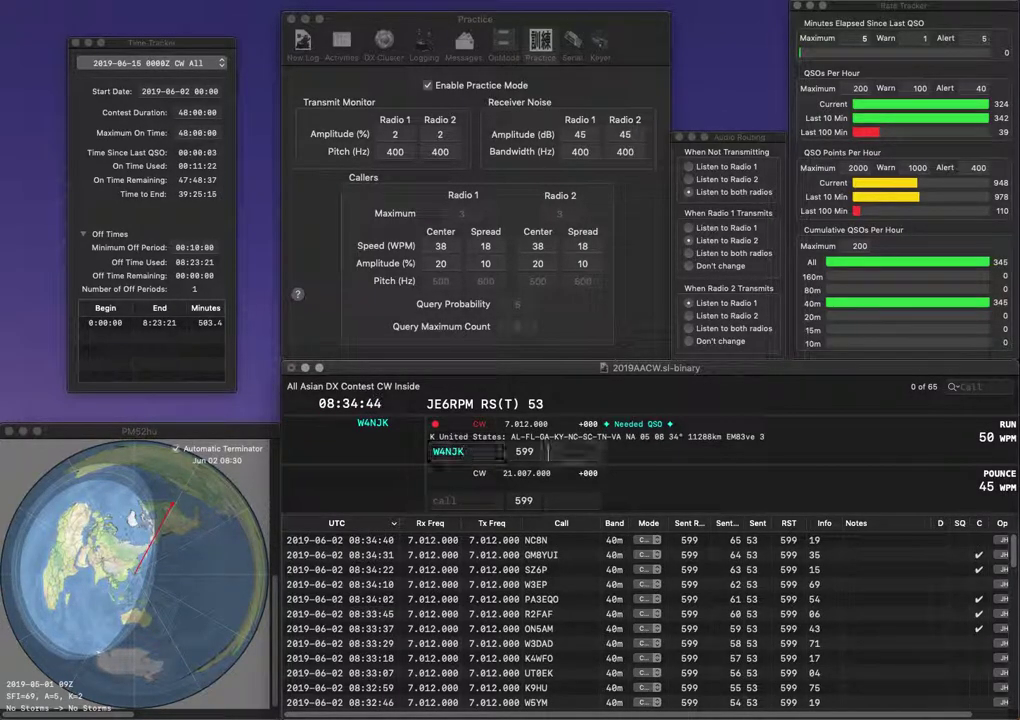
key(Return)
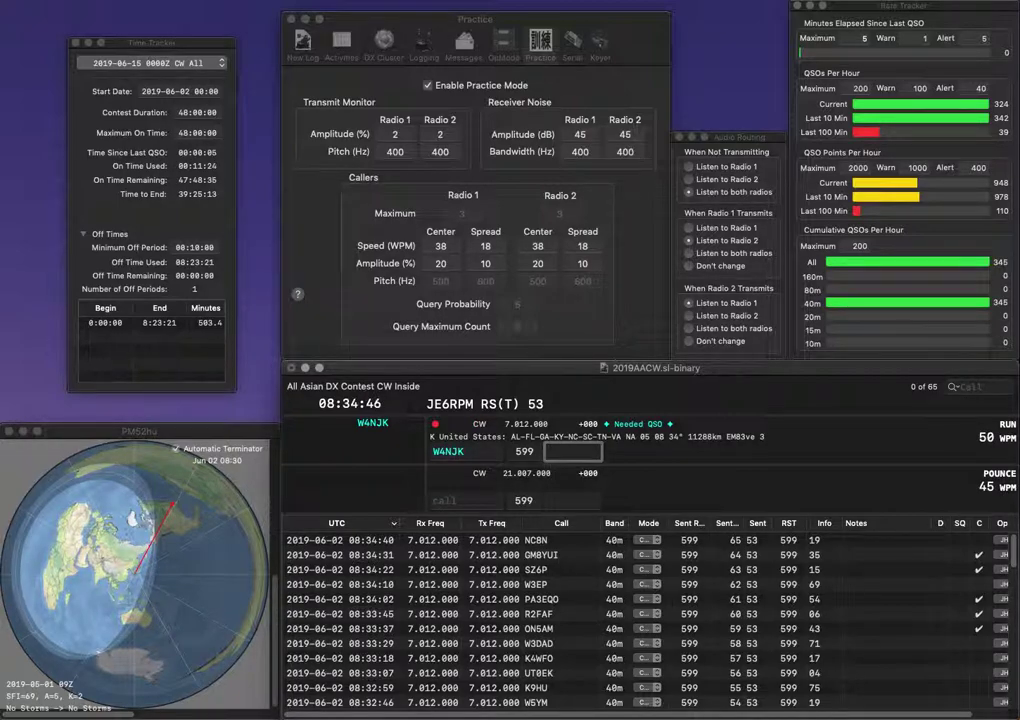
text(09)
key(Return)
text(SM5YRL)
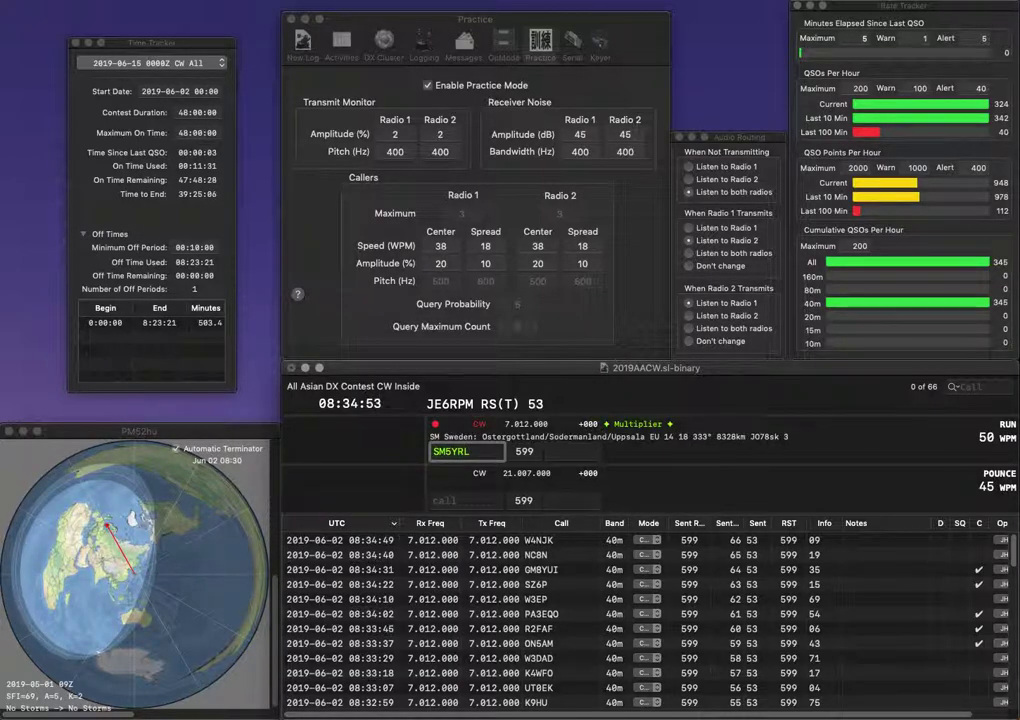
key(BackSpace)
text(A)
key(space)
text(31)
key(Return)
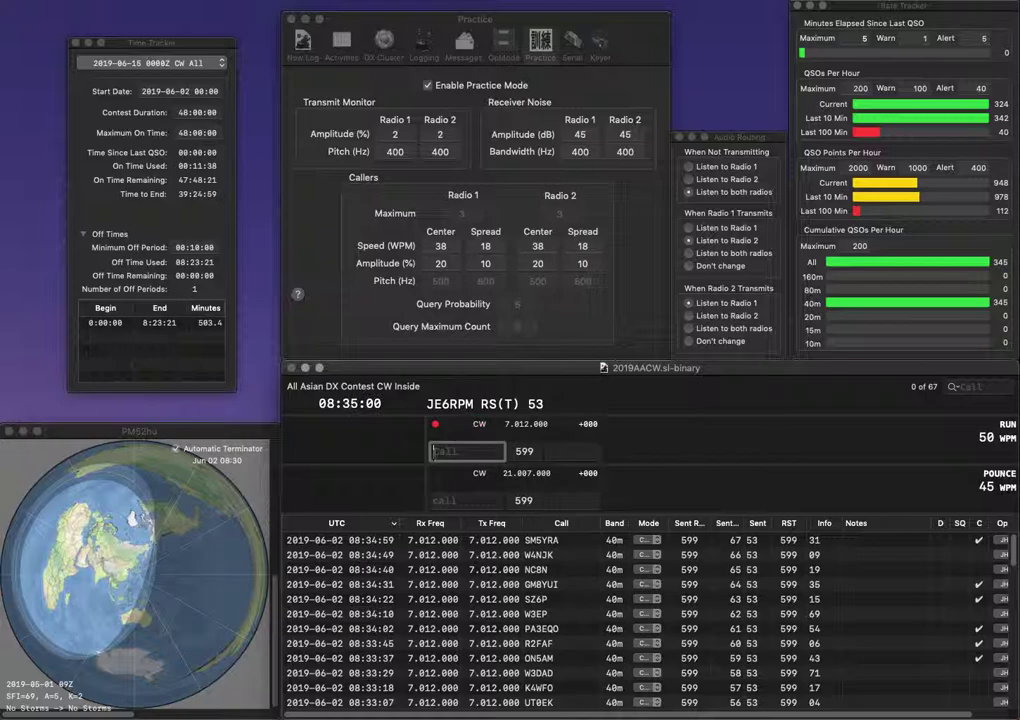
text(K8GLB)
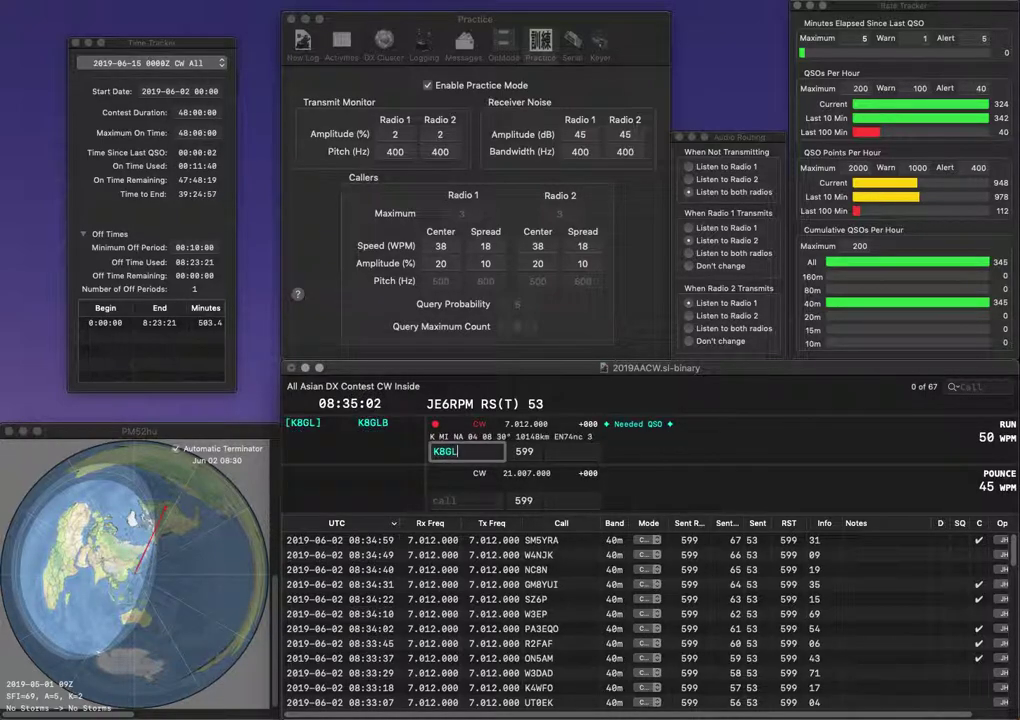
key(space)
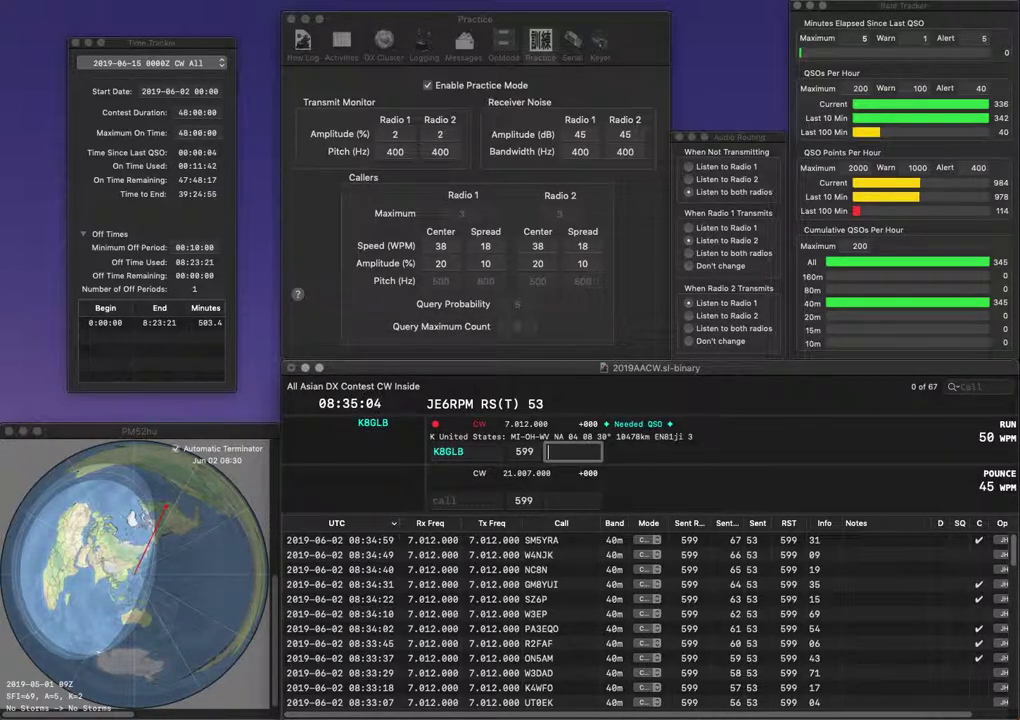
text(25)
key(Return)
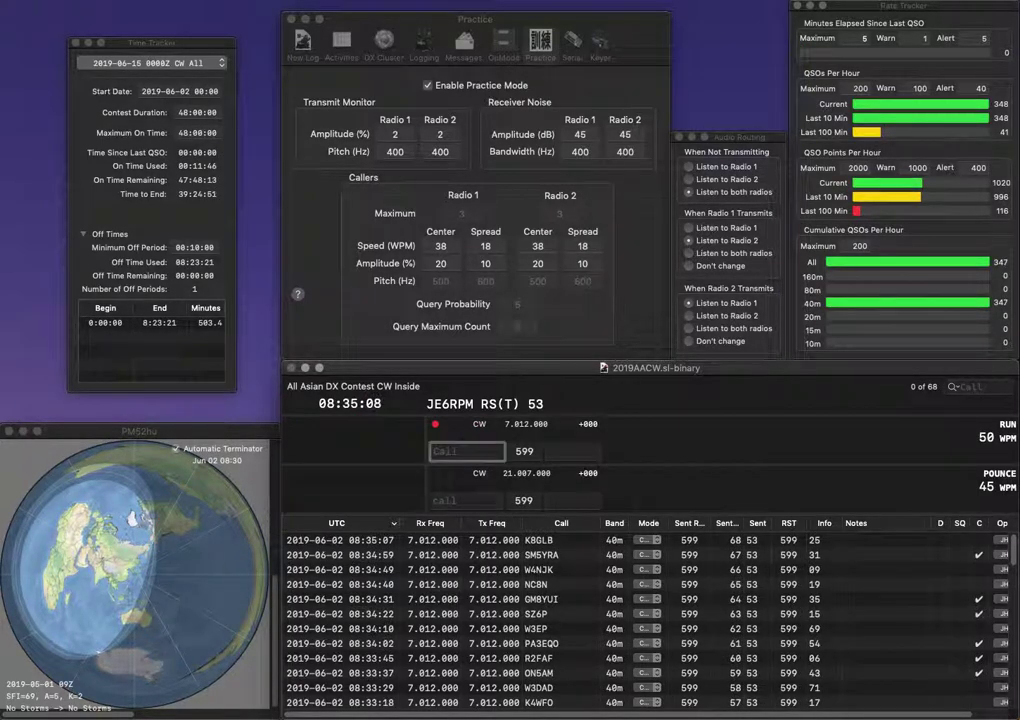
Log a Radio 1 contact with NO7T and received exchange 93.
text(NO7T)
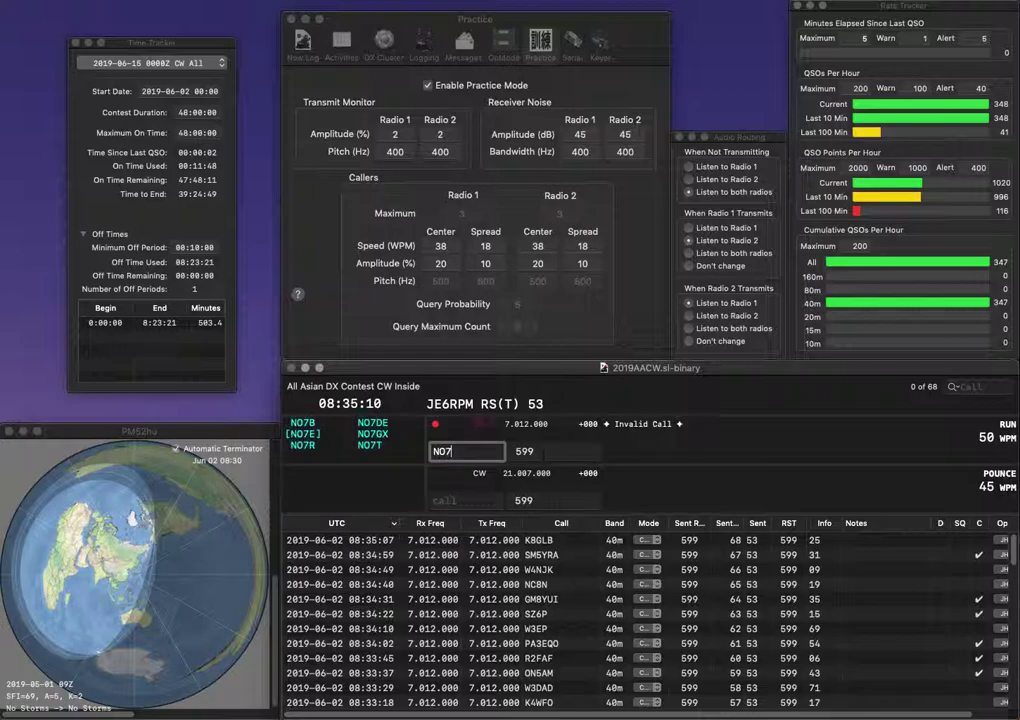
key(space)
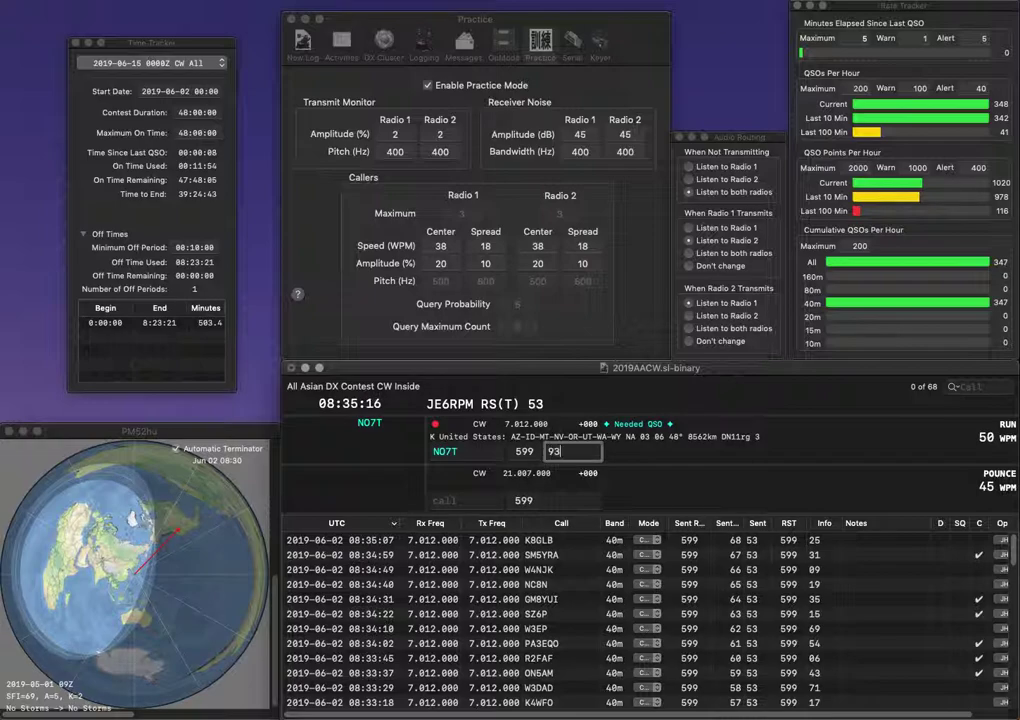
key(Return)
text(HA)
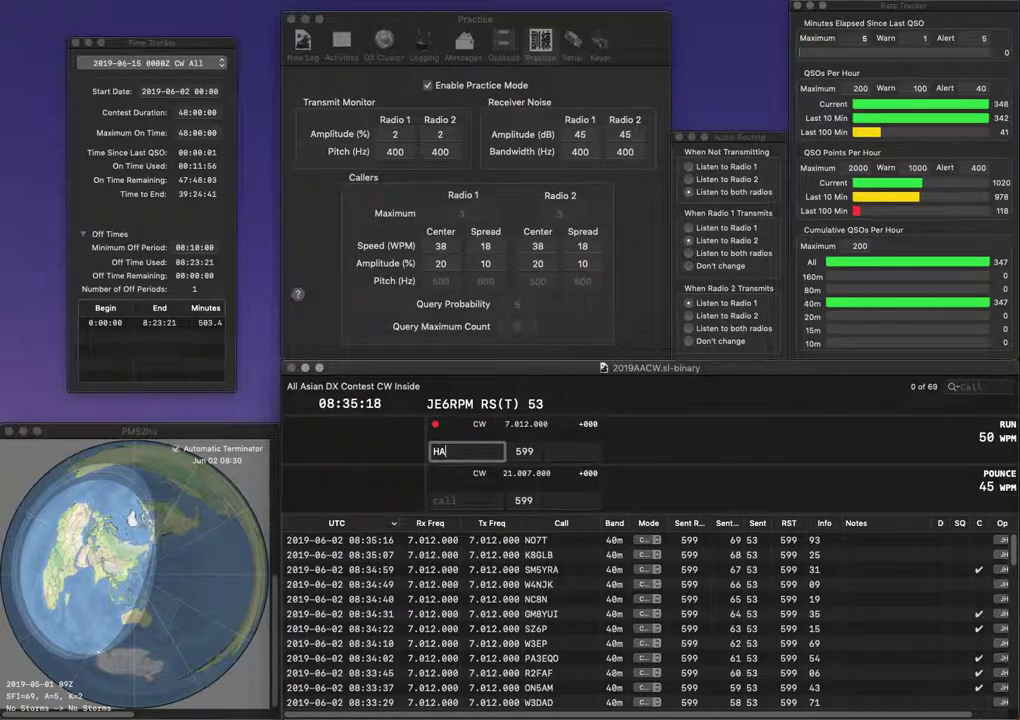
text(5BVG)
key(space)
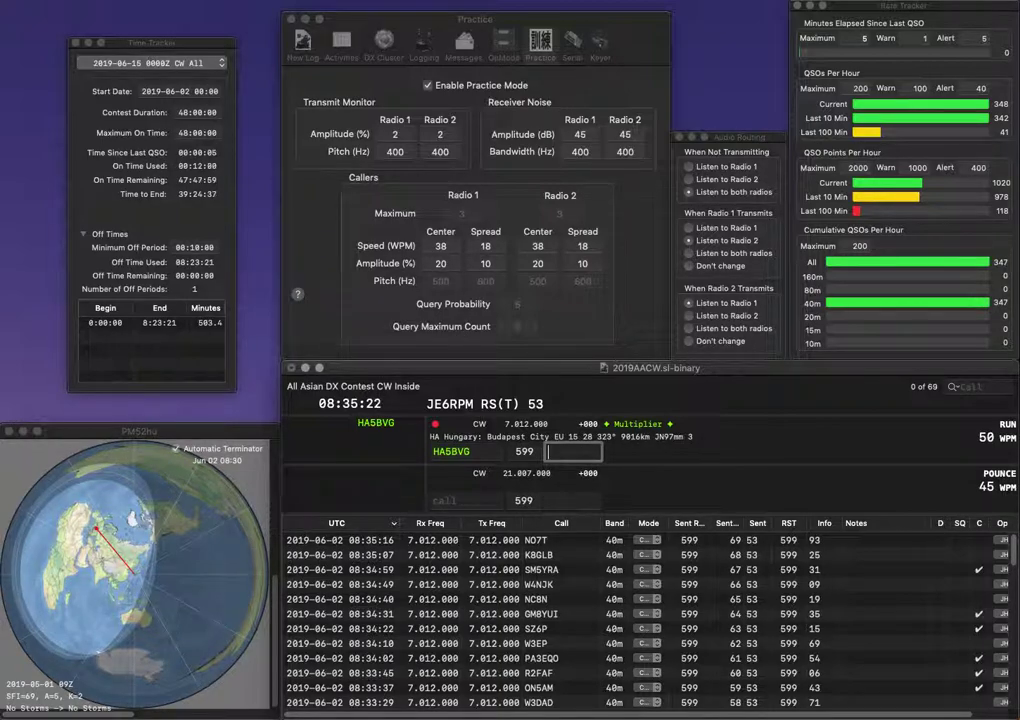
text(73)
key(Return)
Log a Radio 1 contact with W3LPL and received exchange 93.
text(W3LPL)
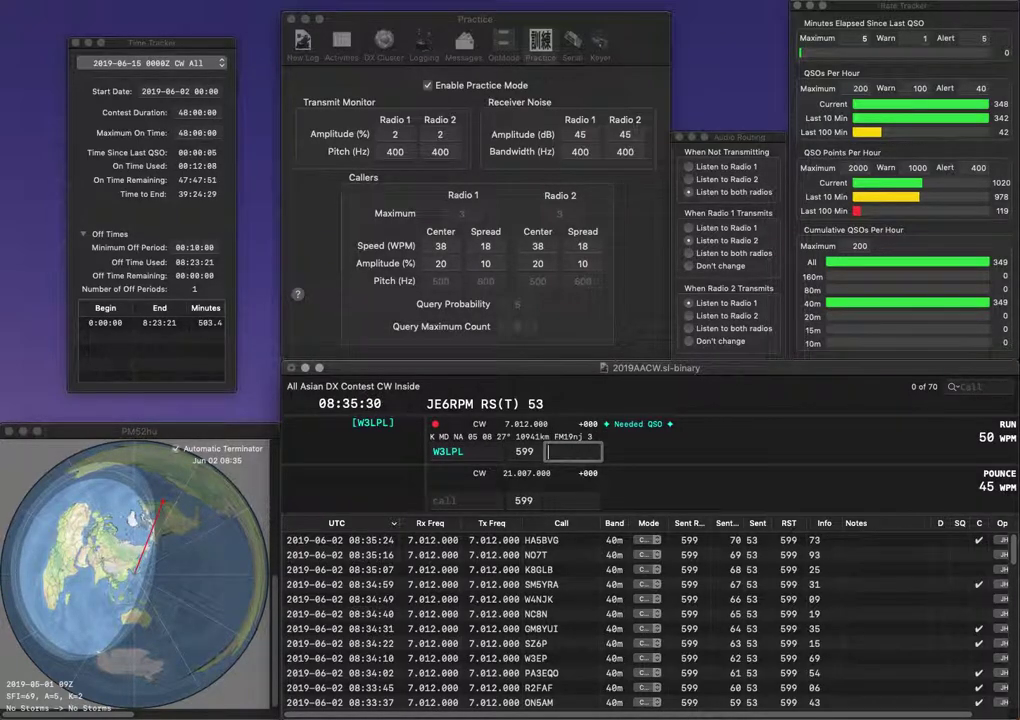
text(93)
key(Return)
text(WA3LAB)
key(space)
key(Return)
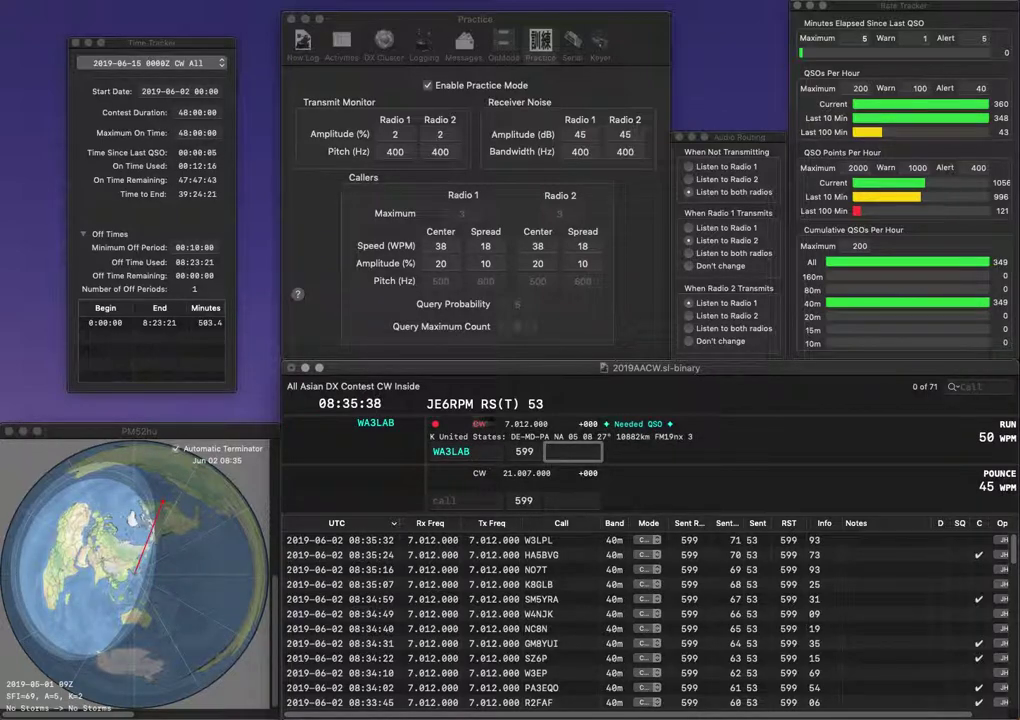
text(71)
key(Return)
Log a Radio 1 contact with R4WAA and received exchange 62, correcting the callsign's prefix.
text(RV)
text(4)
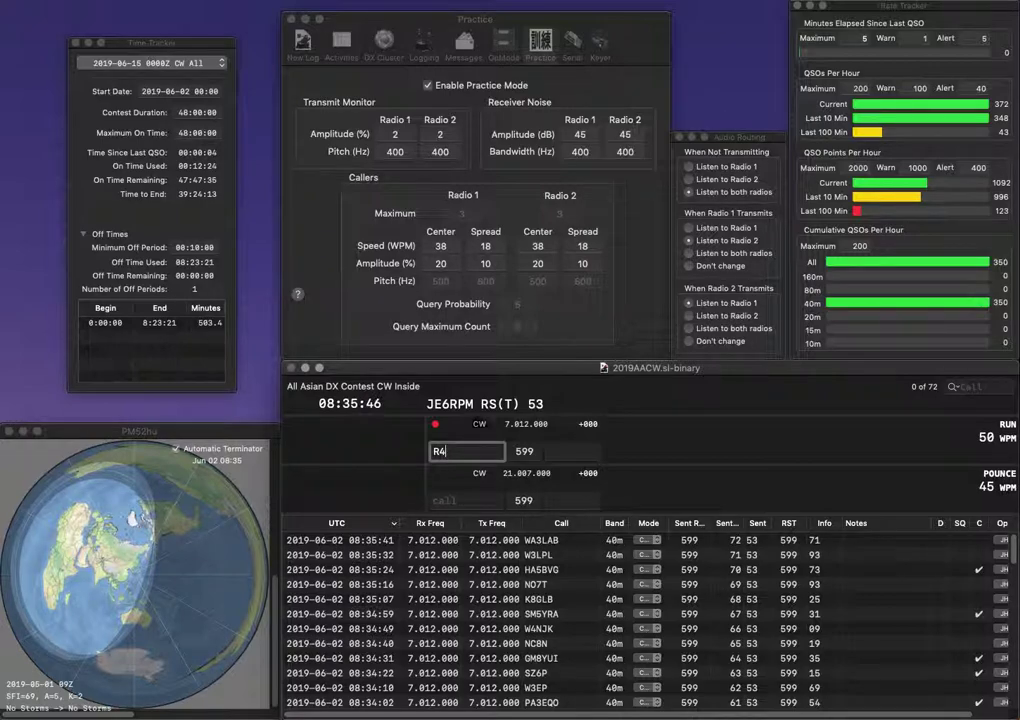
text(WAA)
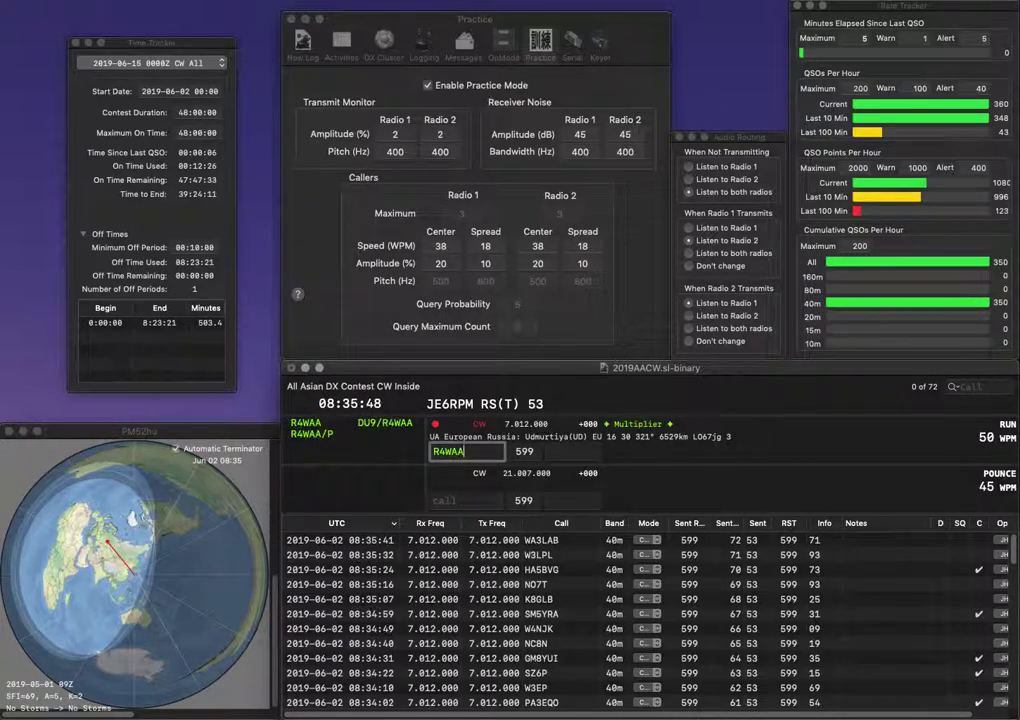
key(Return)
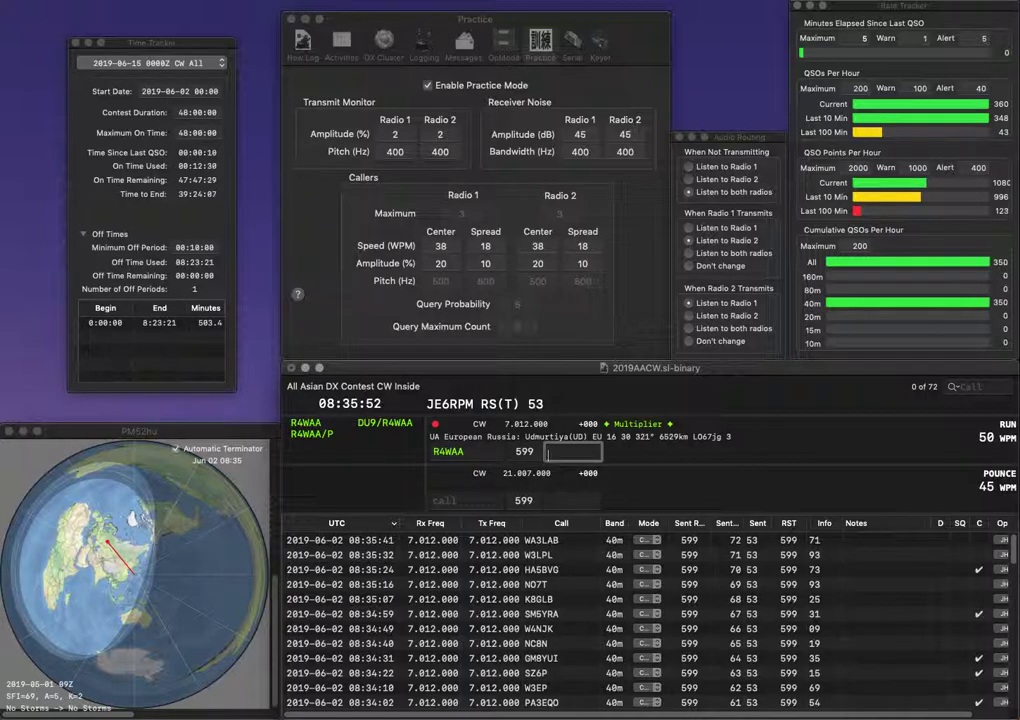
text(62)
key(Return)
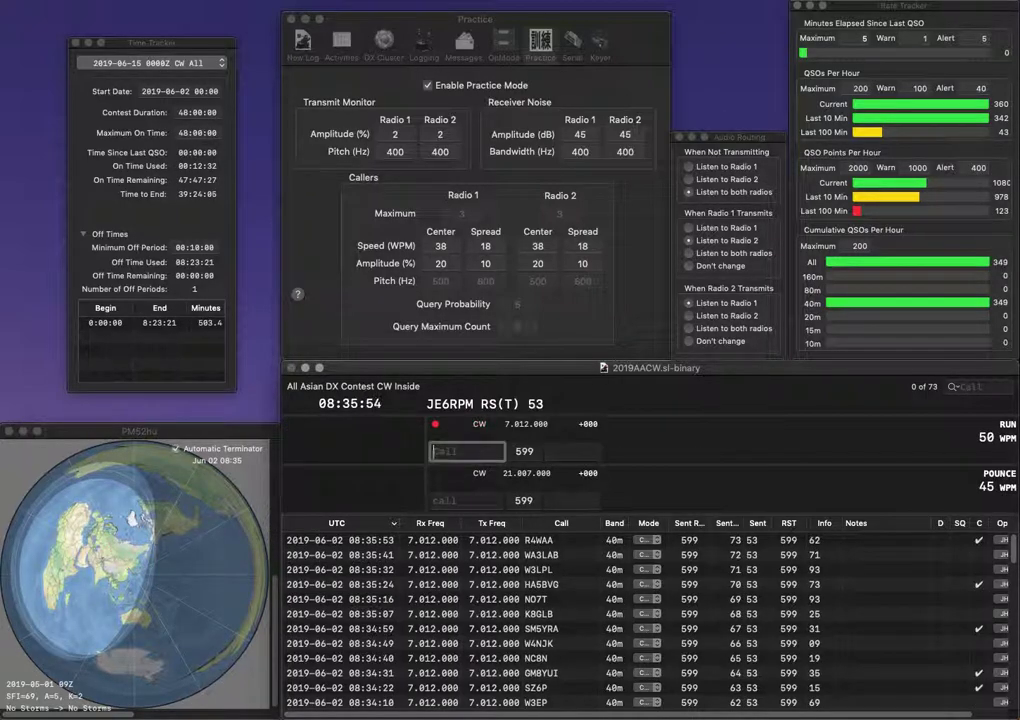
Log a Radio 1 contact with ON8UK and received exchange 56.
text(ON8)
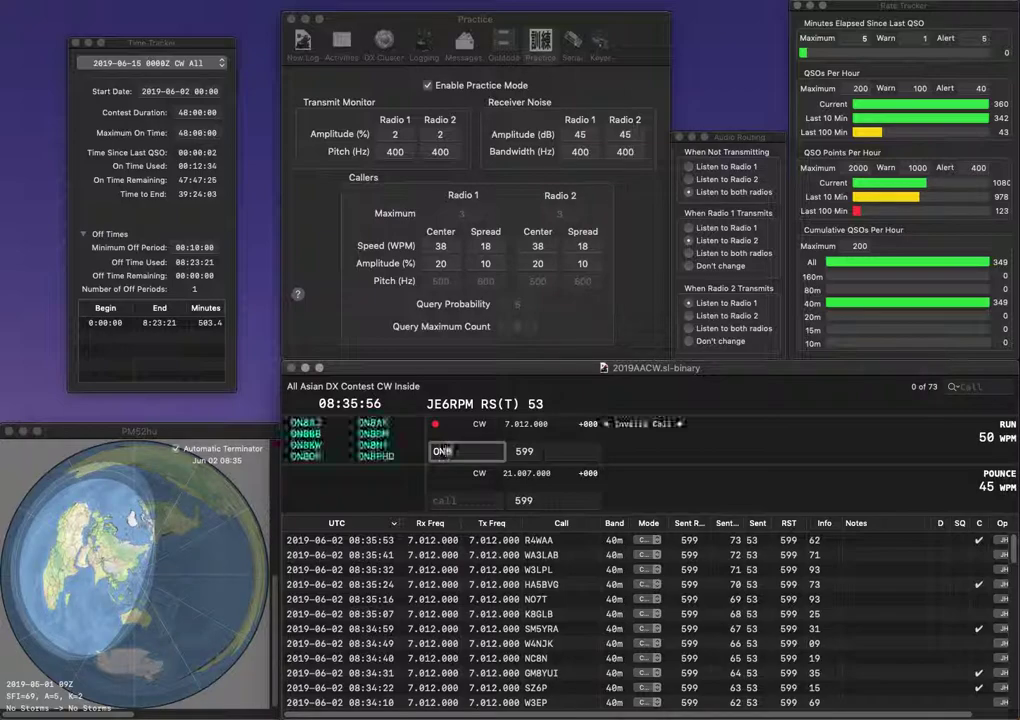
text(UK)
key(space)
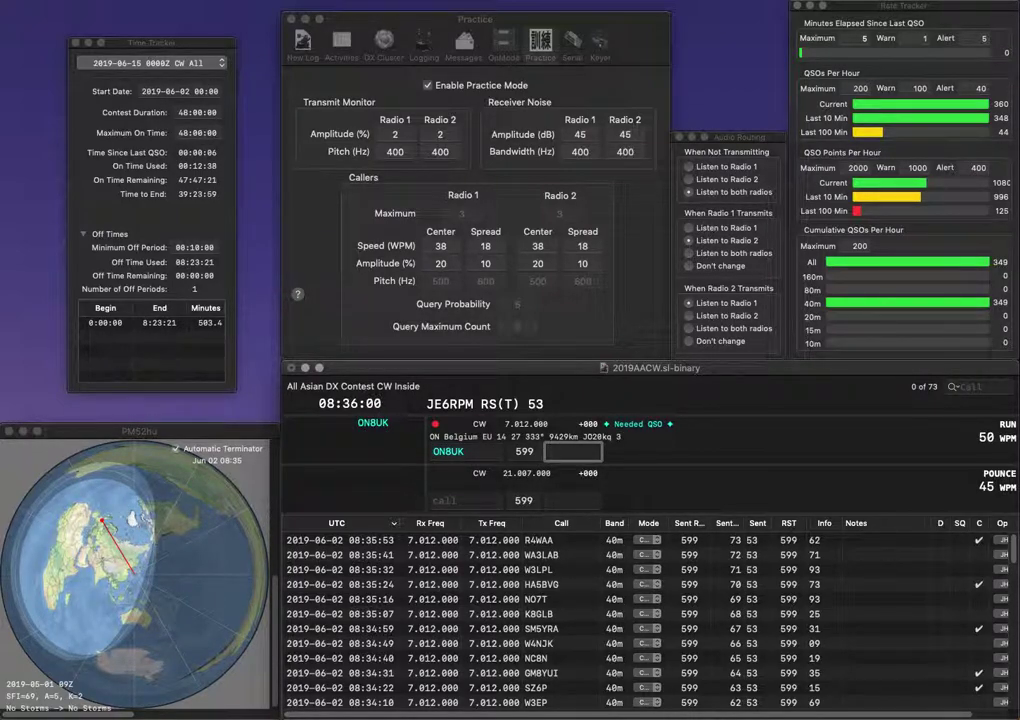
text(56)
key(Return)
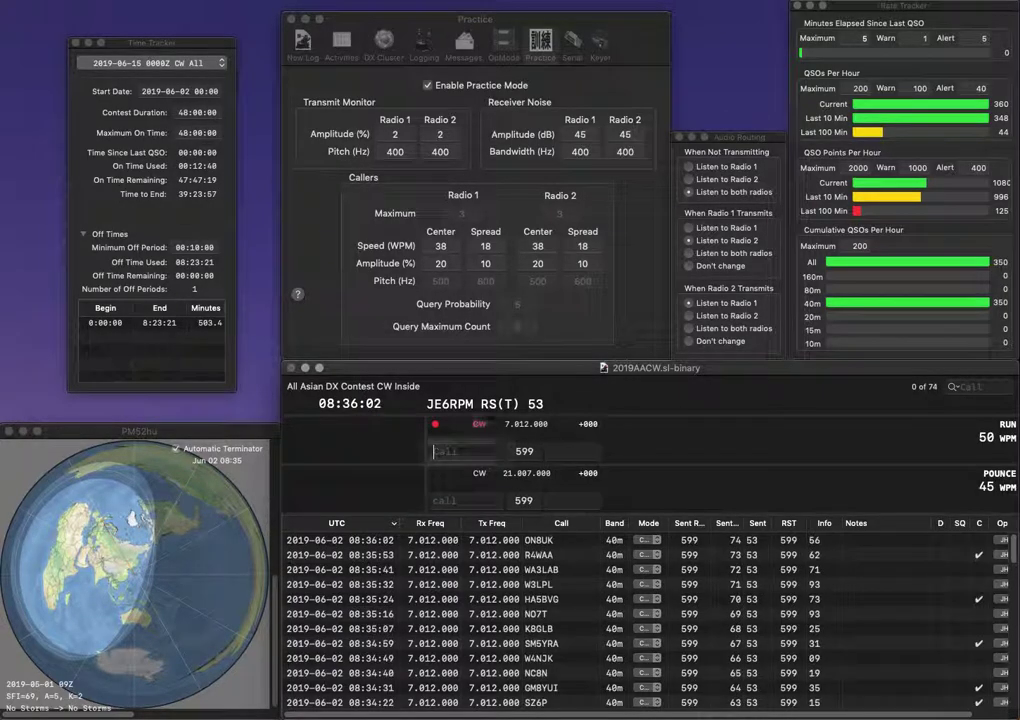
Log a Radio 1 contact with HS8HEX and received exchange 93, correcting the callsign's digit.
text(HS)
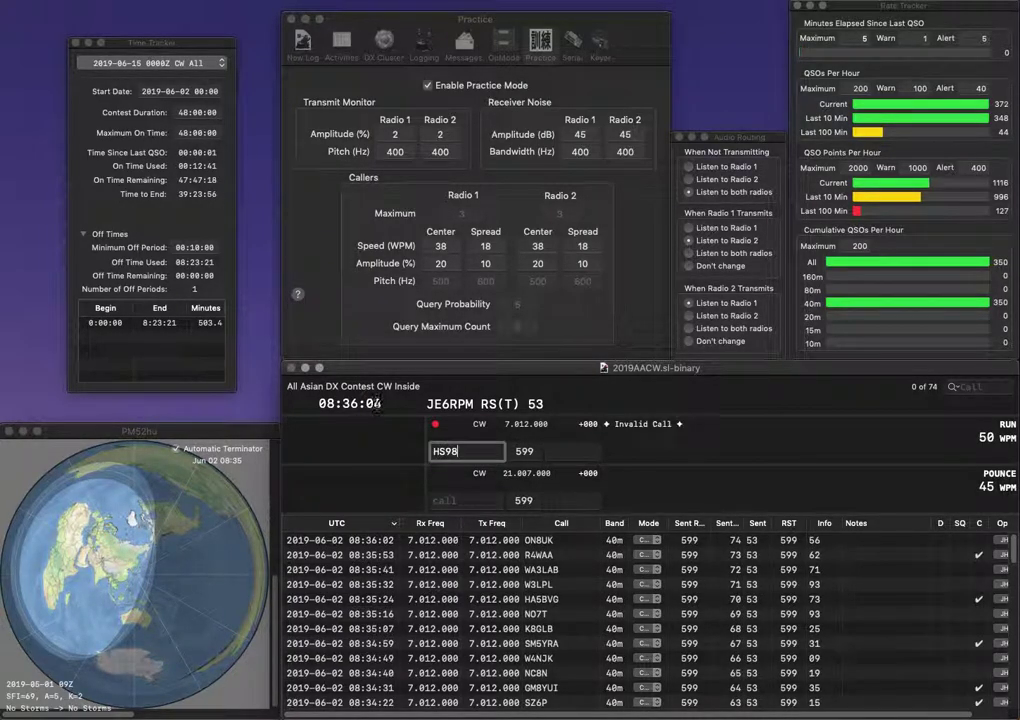
text(8H)
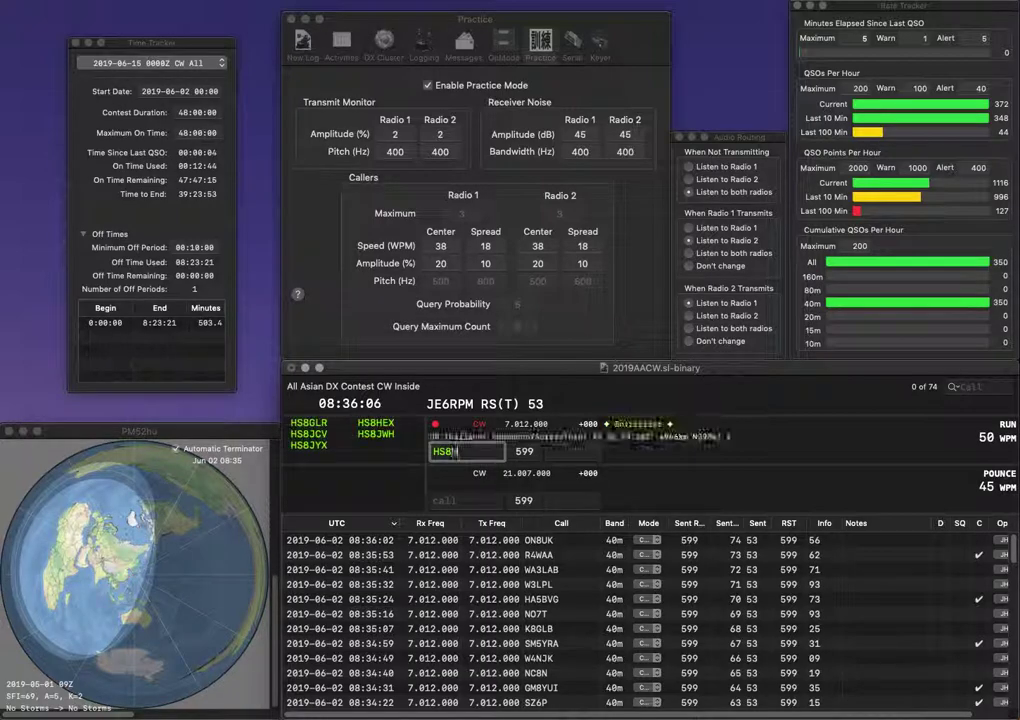
text(EX)
key(Return)
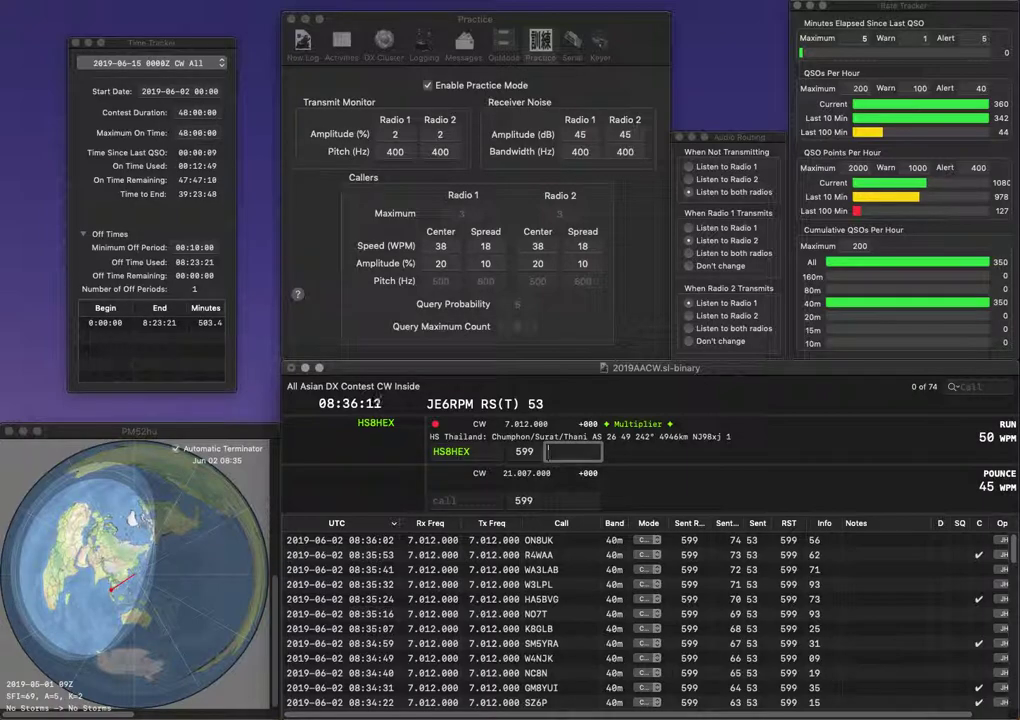
text(93)
key(Return)
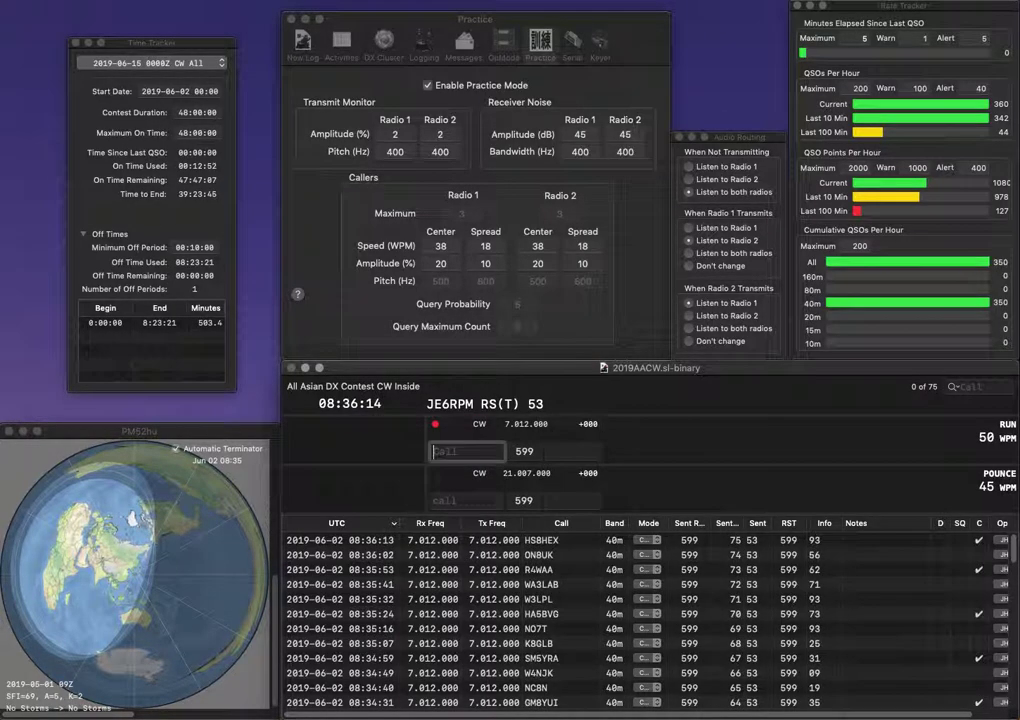
text(JI1)
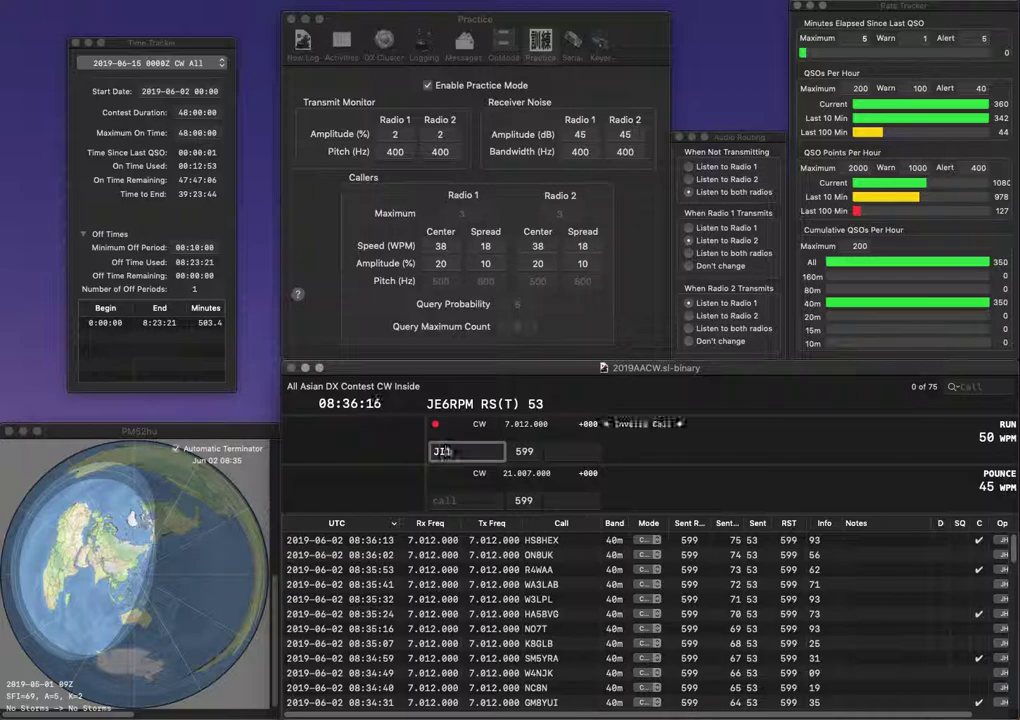
text(FXS)
key(space)
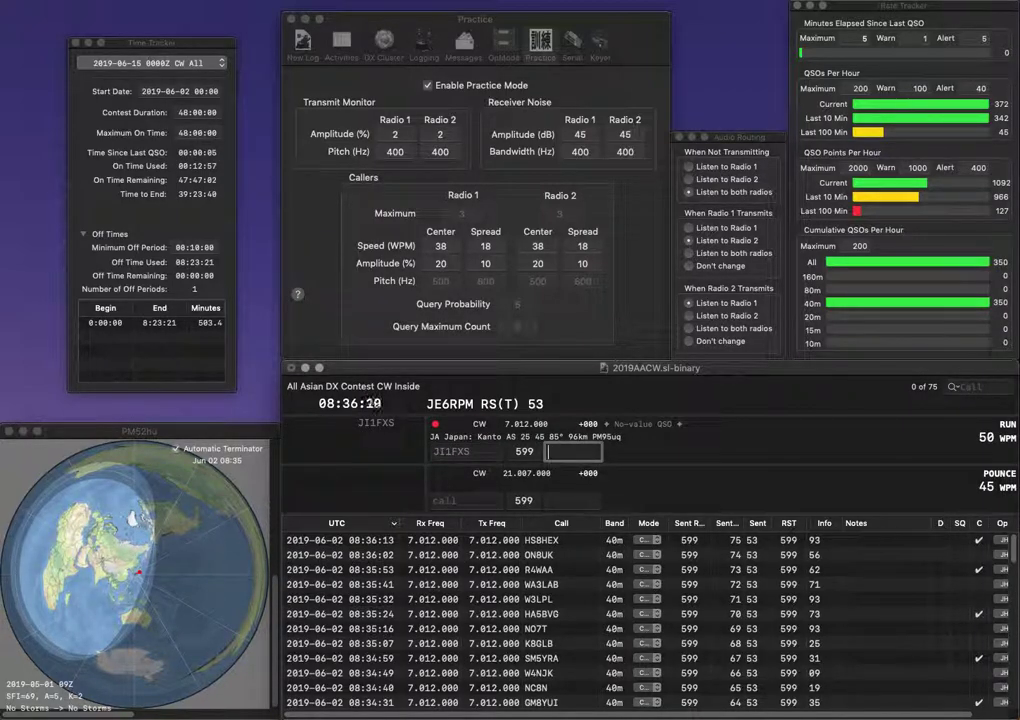
text(53)
key(Return)
Log a Radio 1 contact with SF3A and received exchange 55, correcting the callsign's prefix.
text(N)
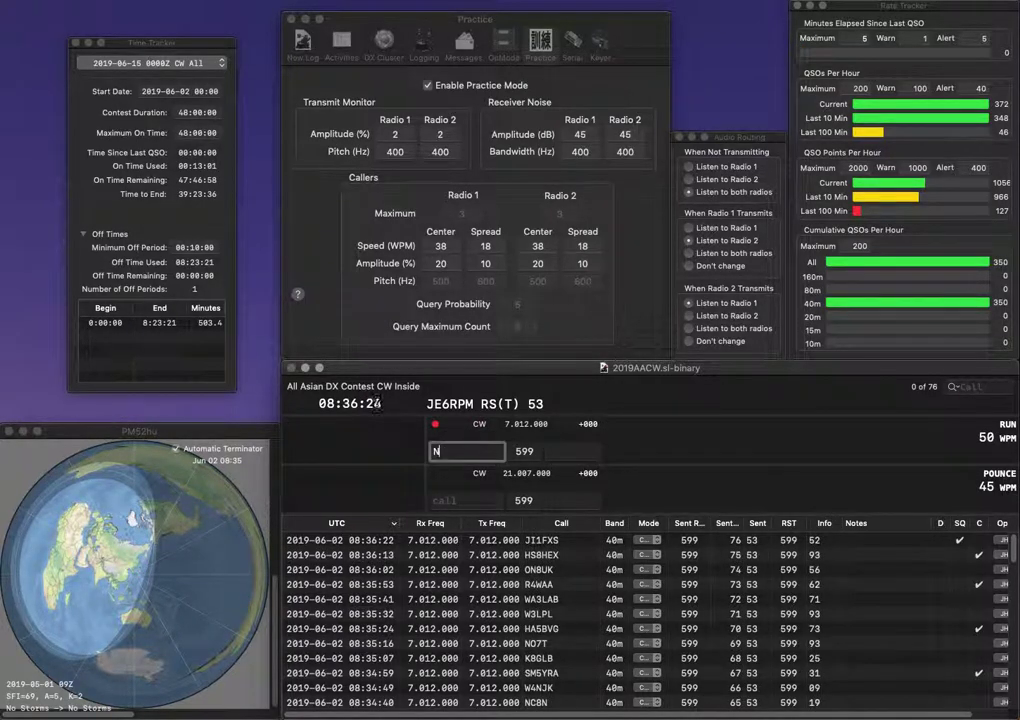
text(FA3)
key(BackSpace)
text(3A)
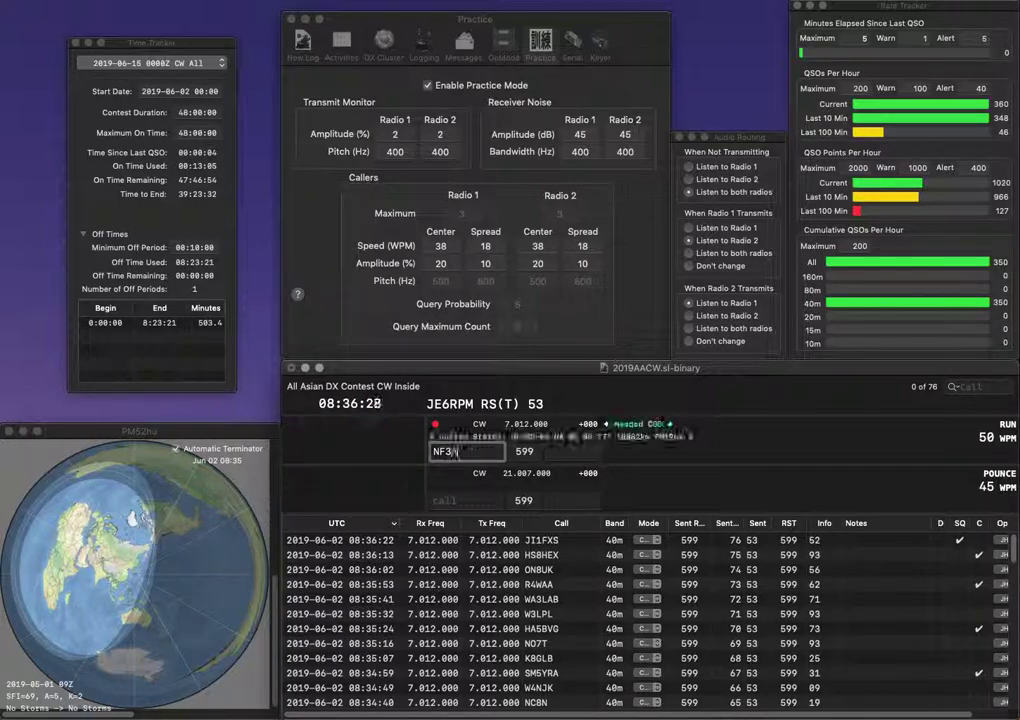
key(super+Left)
key(Delete)
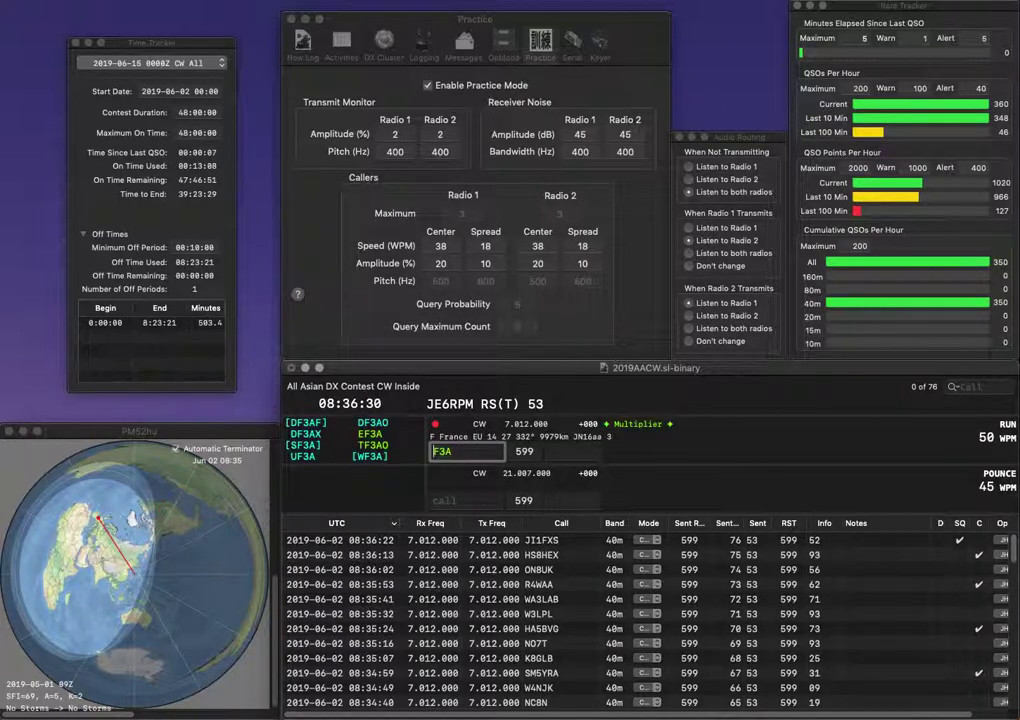
text(SP)
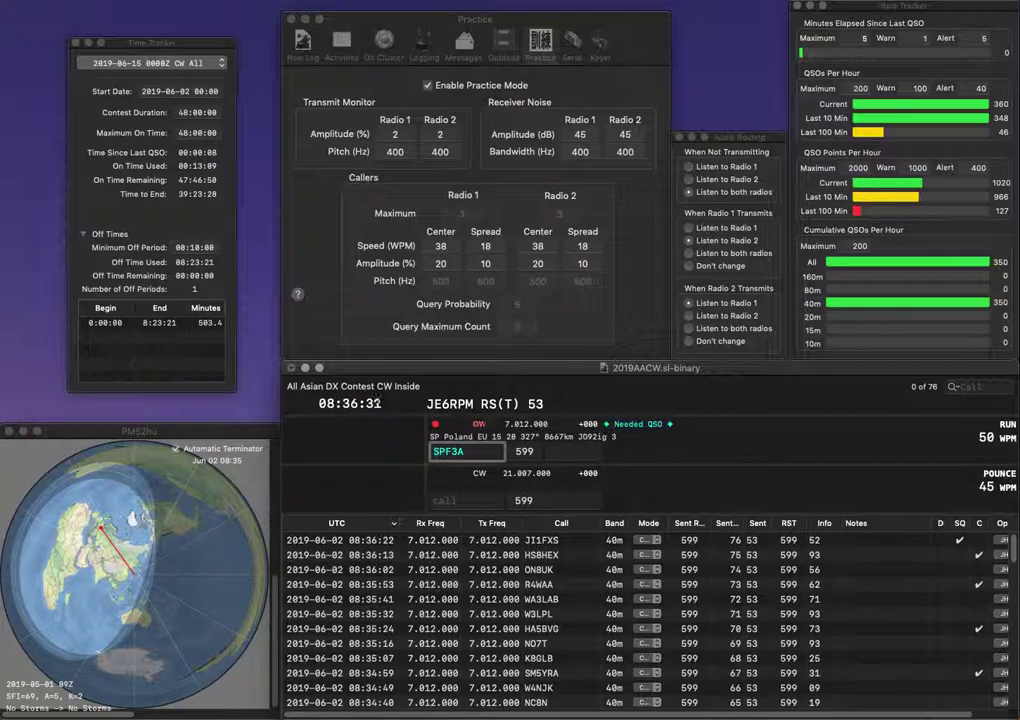
key(Delete)
key(Delete)
key(Delete)
key(BackSpace)
text(F3A)
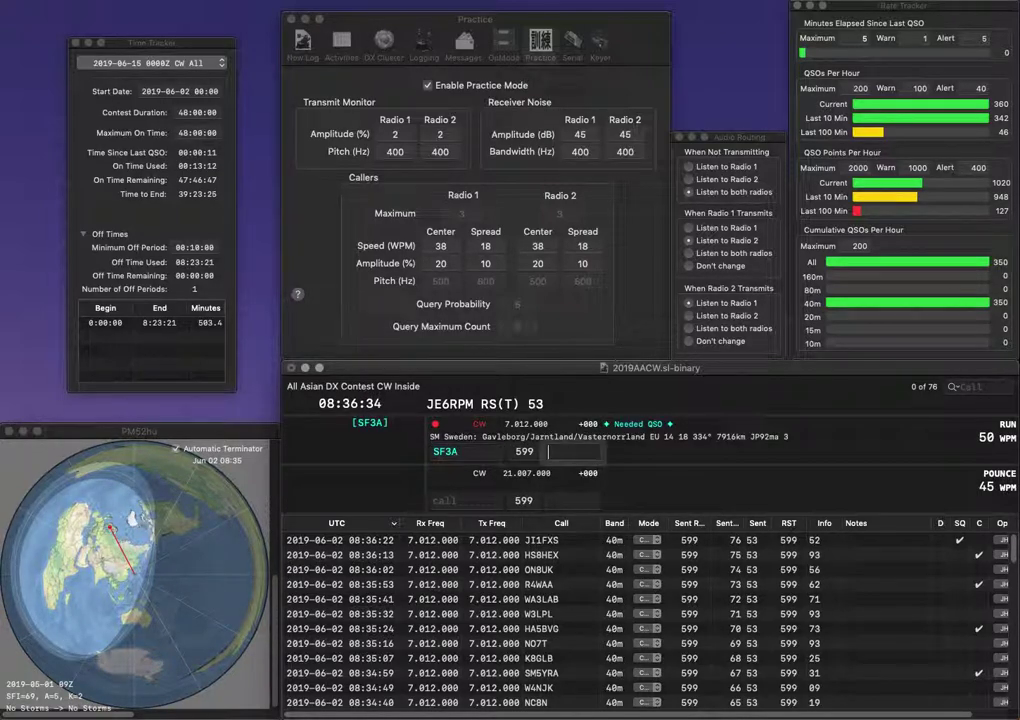
key(space)
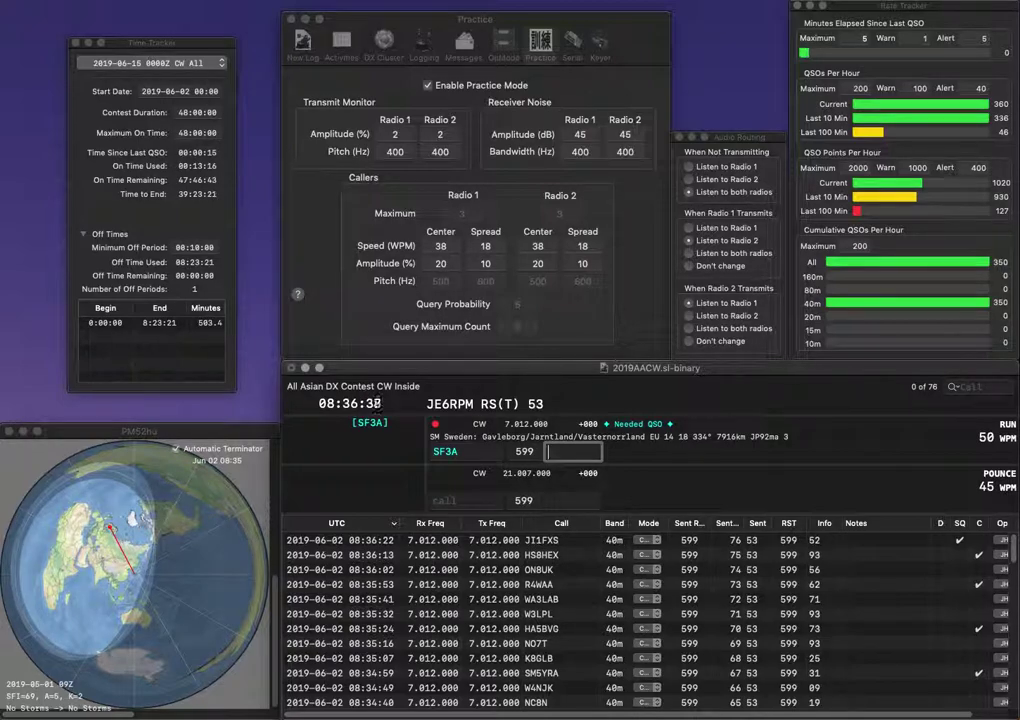
text(55)
key(Return)
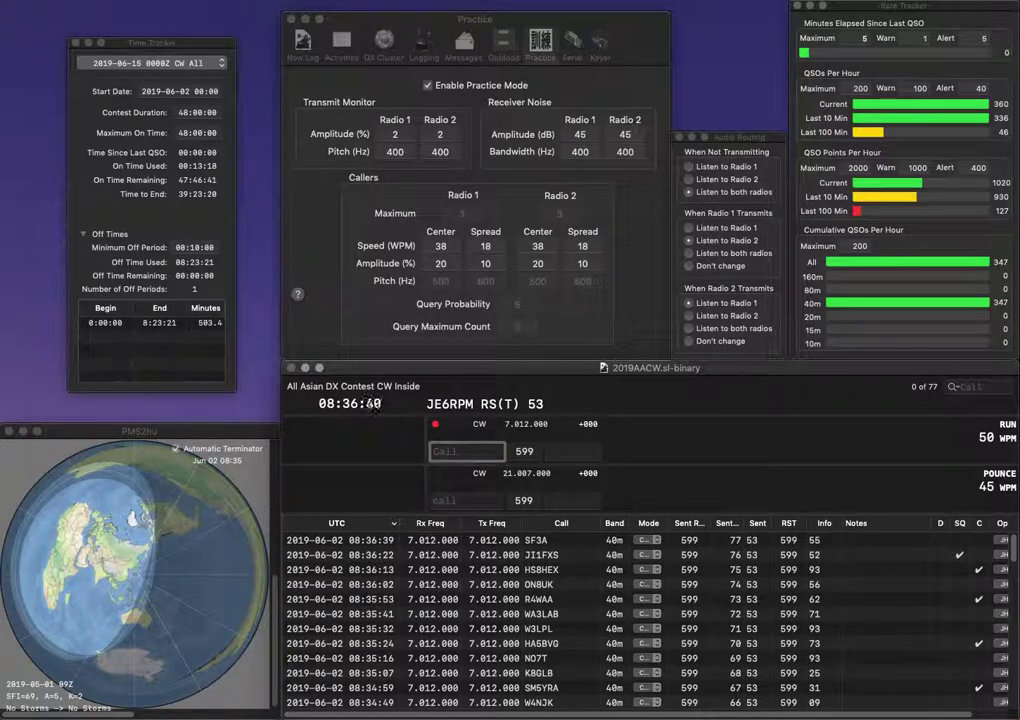
Log a Radio 1 contact with KH6AT and received exchange 38.
text(KH6)
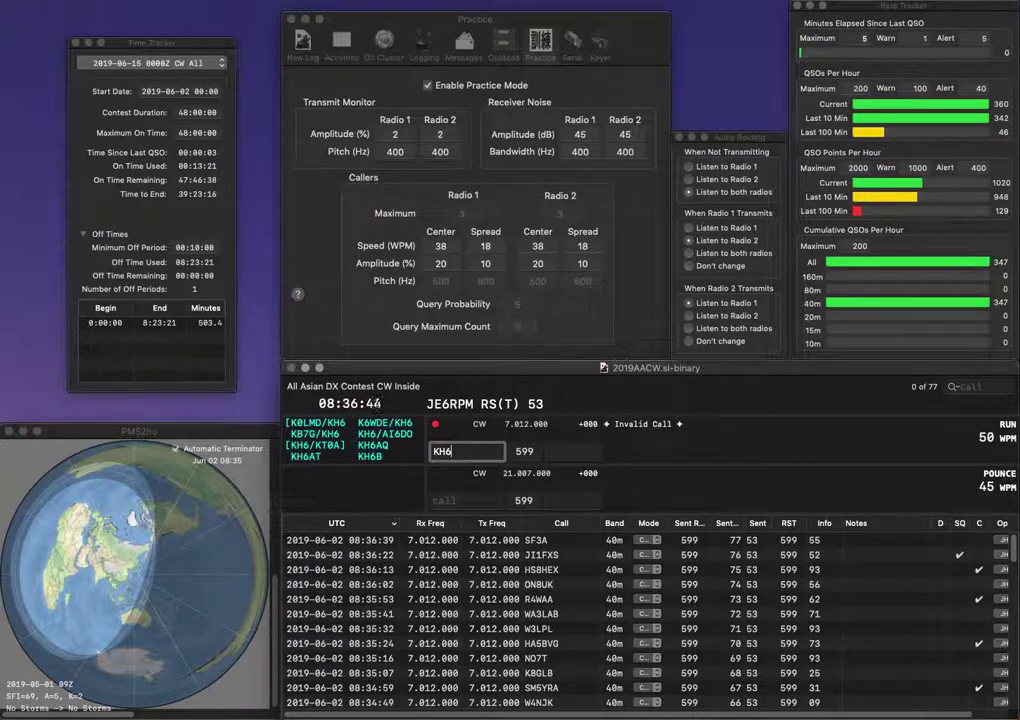
text(AT)
key(space)
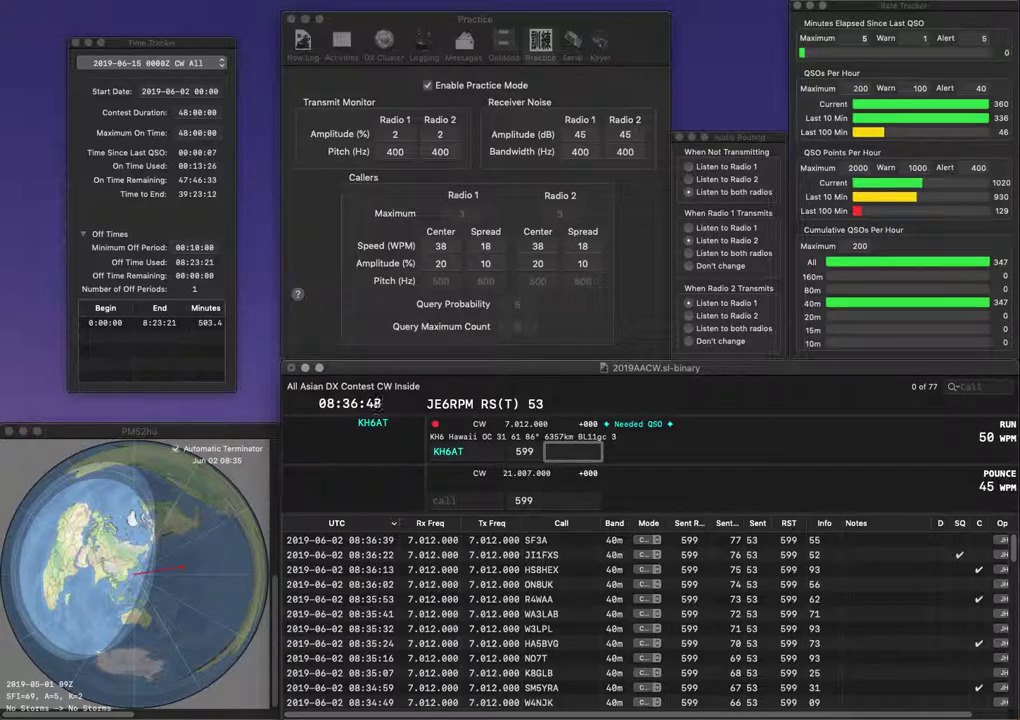
text(38)
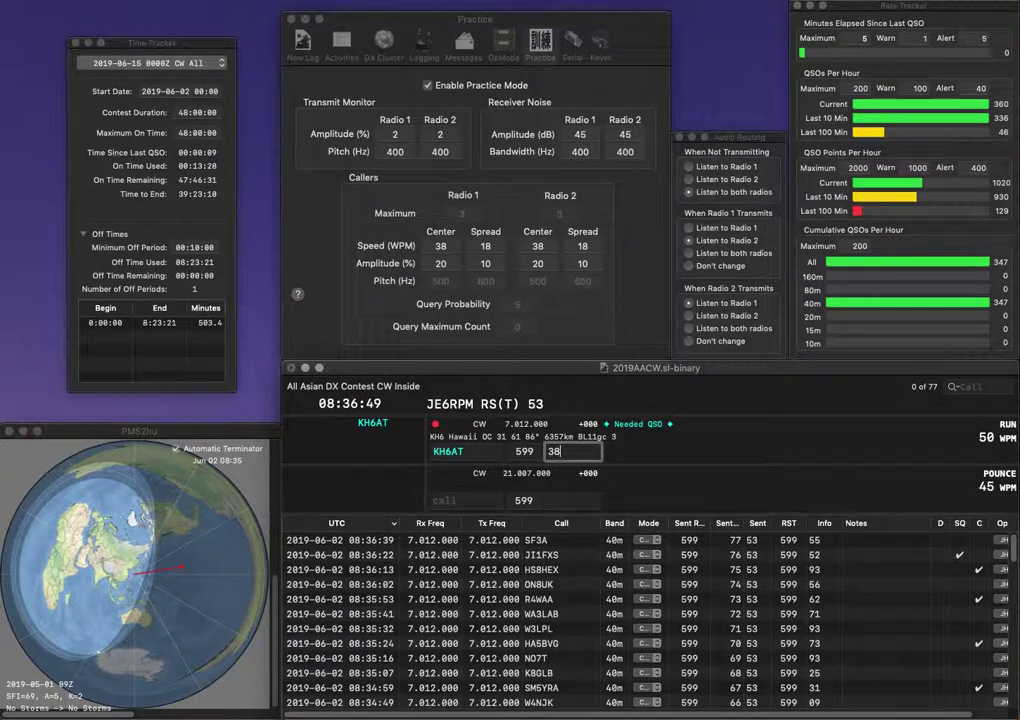
key(Return)
text(N6V)
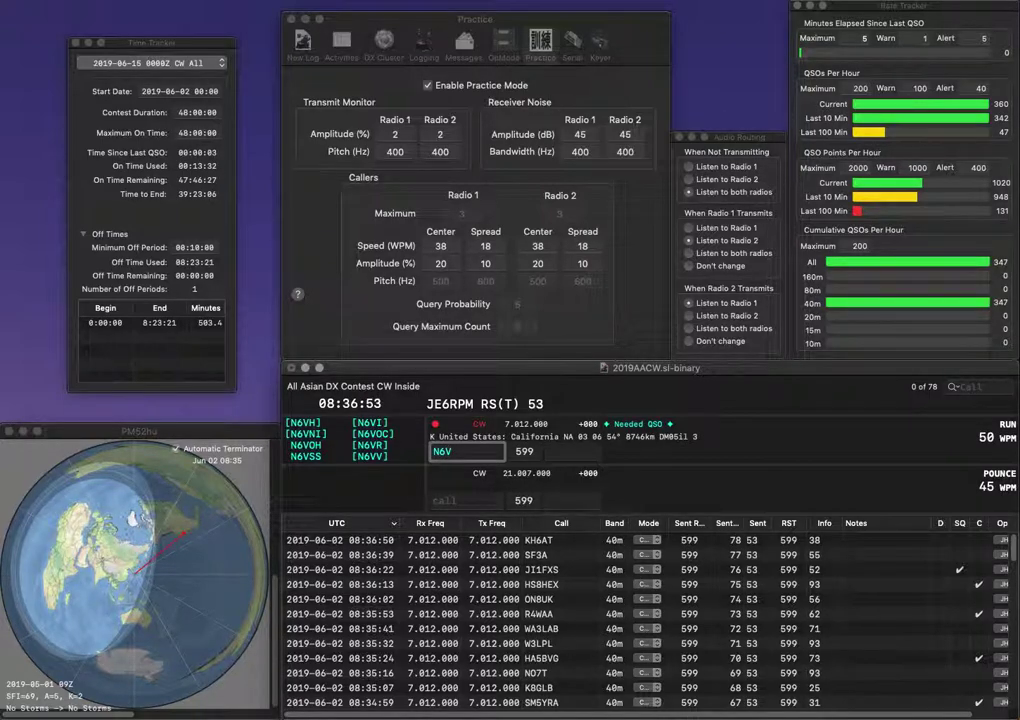
key(BackSpace)
text(HCN)
key(space)
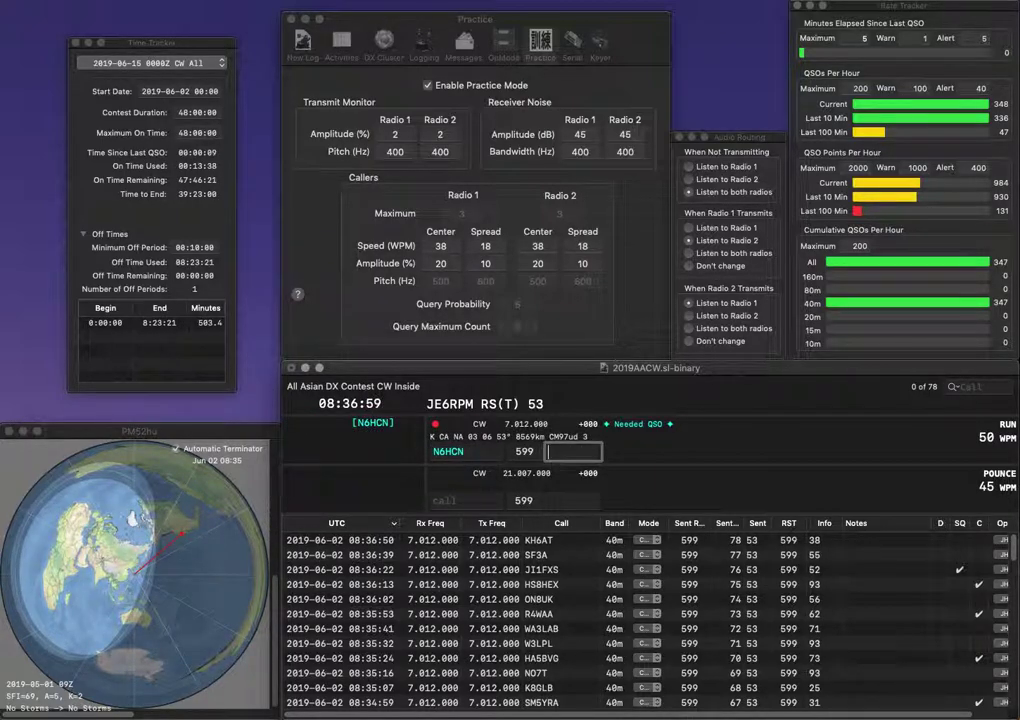
text(94)
key(Return)
Log a Radio 1 contact with UX3HX and received exchange 43.
text(UX)
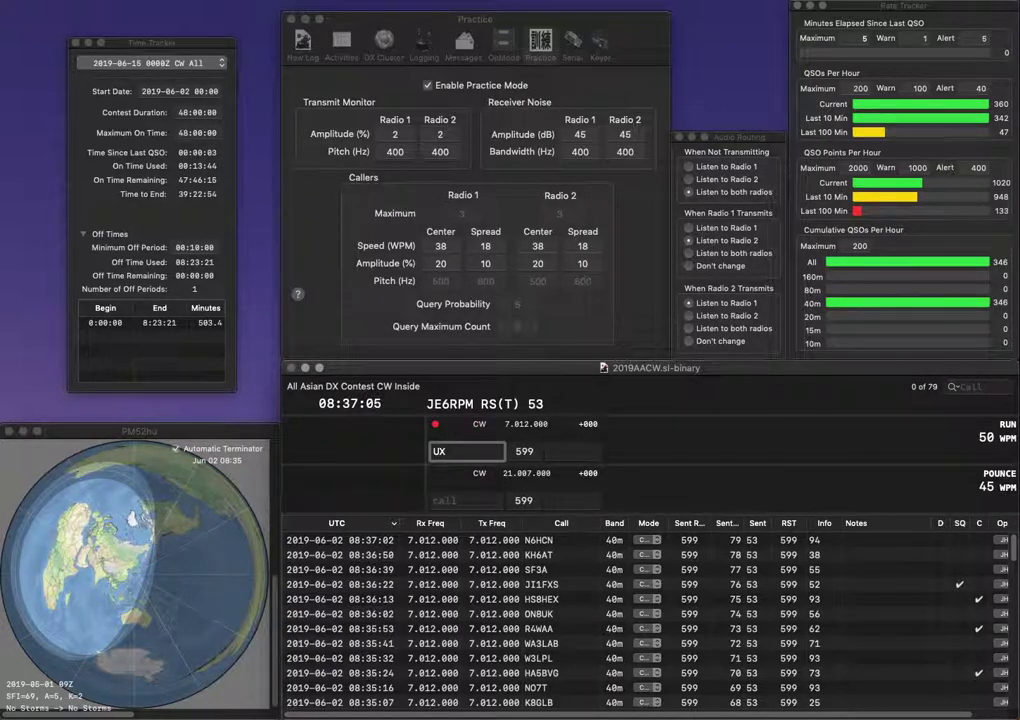
text(3HX)
key(space)
text(43)
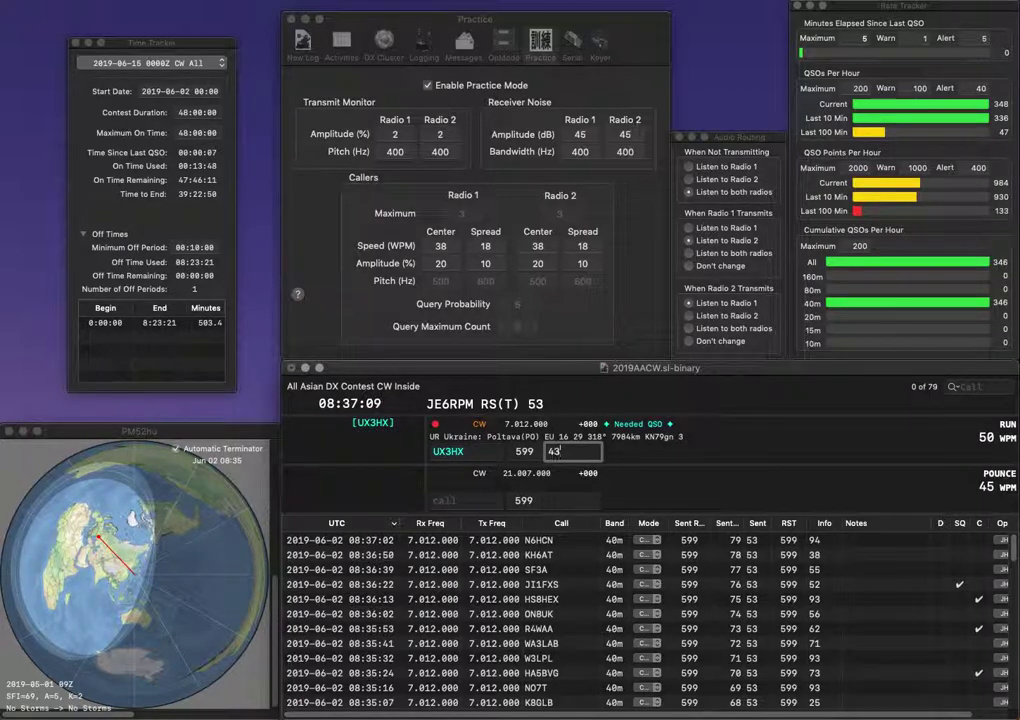
key(Return)
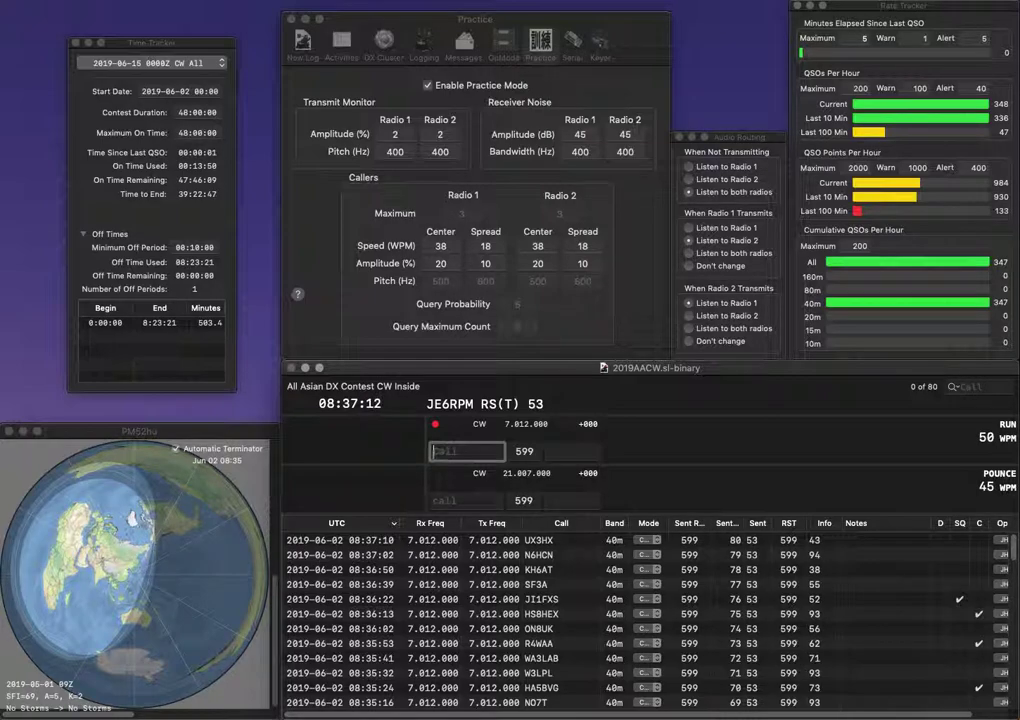
text(SE6E)
key(space)
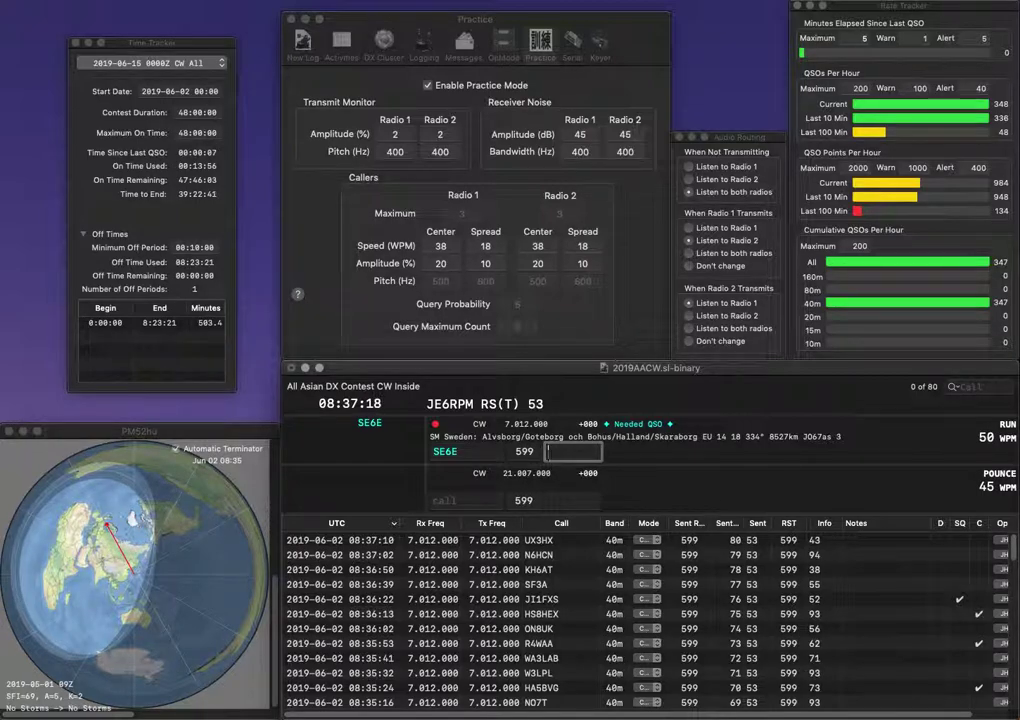
text(44)
key(Return)
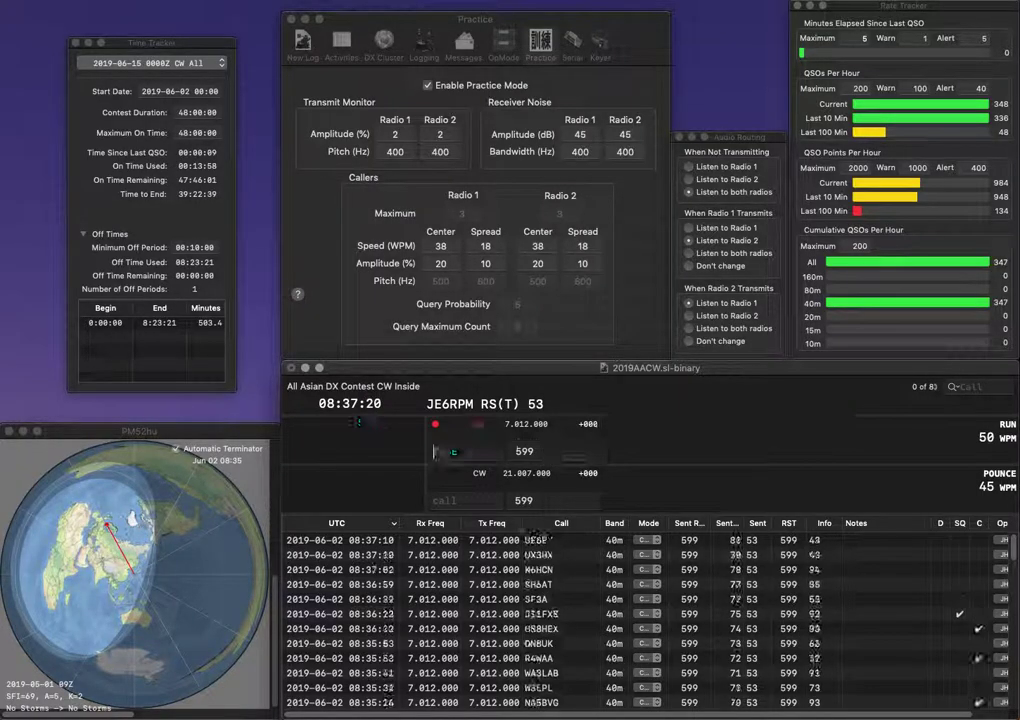
text(LZ5M)
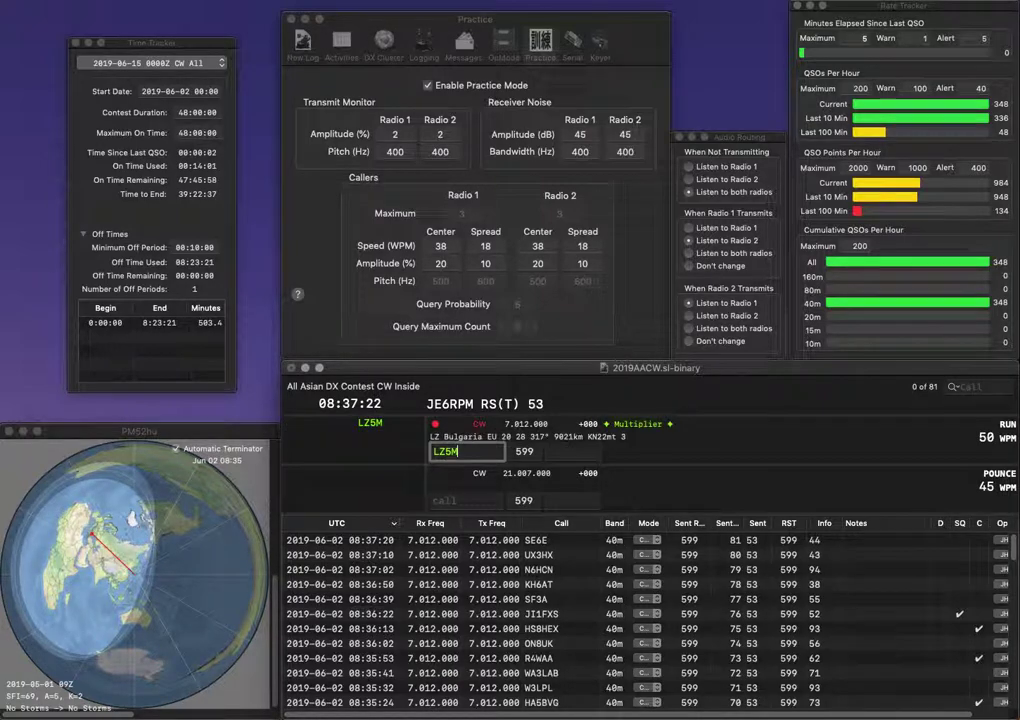
key(Return)
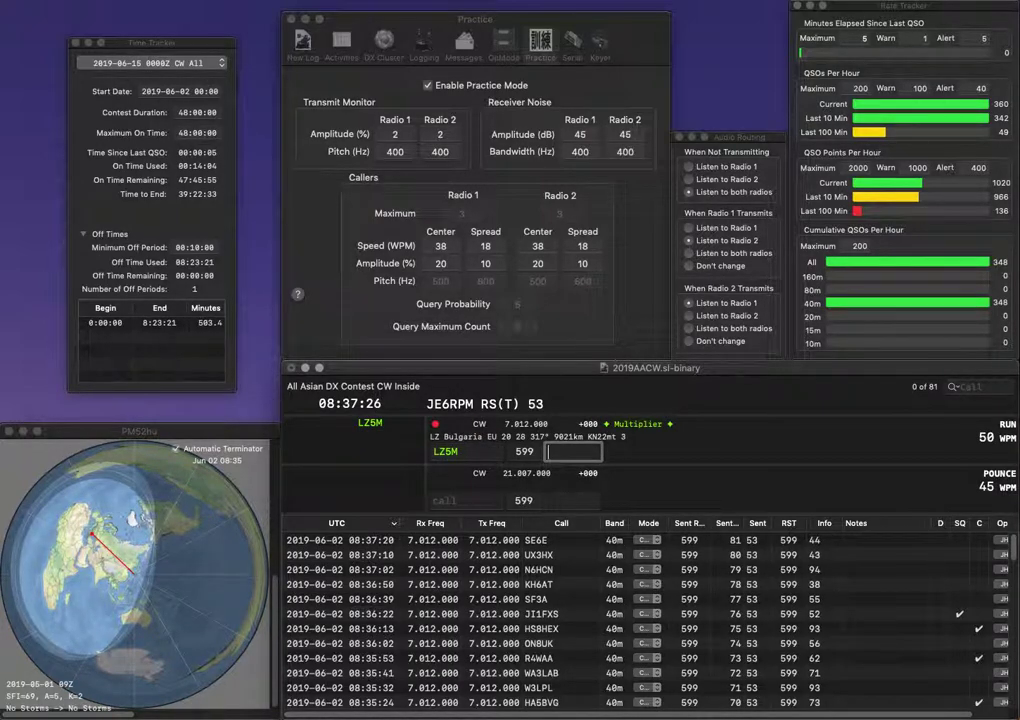
text(60)
key(Return)
Log a Radio 1 contact with K1DG and received exchange 20.
text(K)
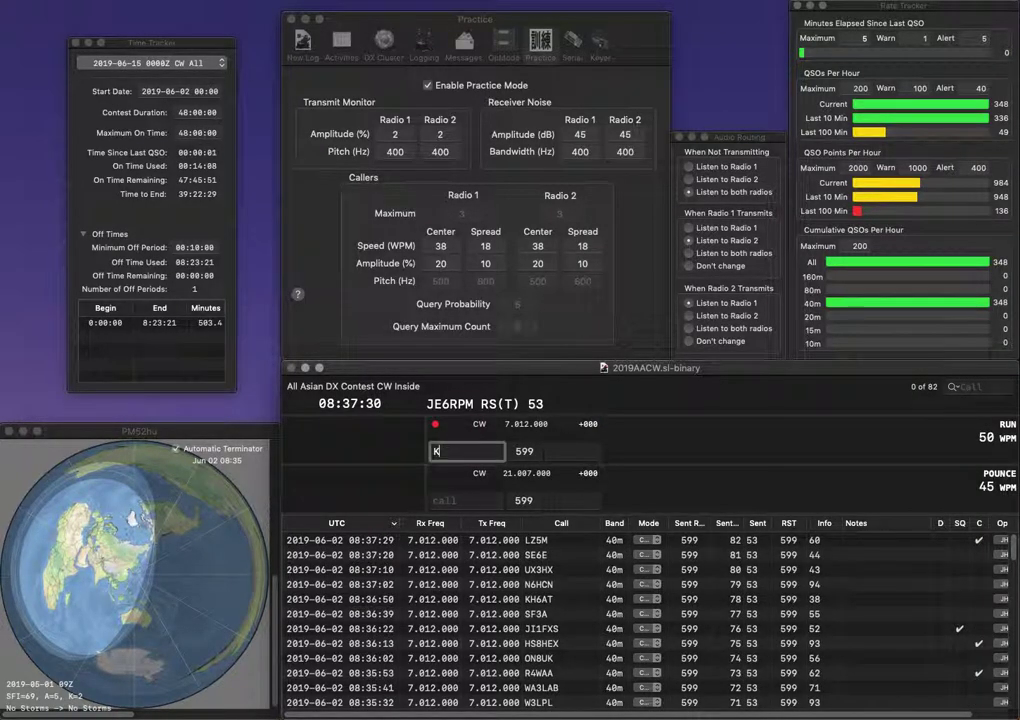
text(1DG)
key(space)
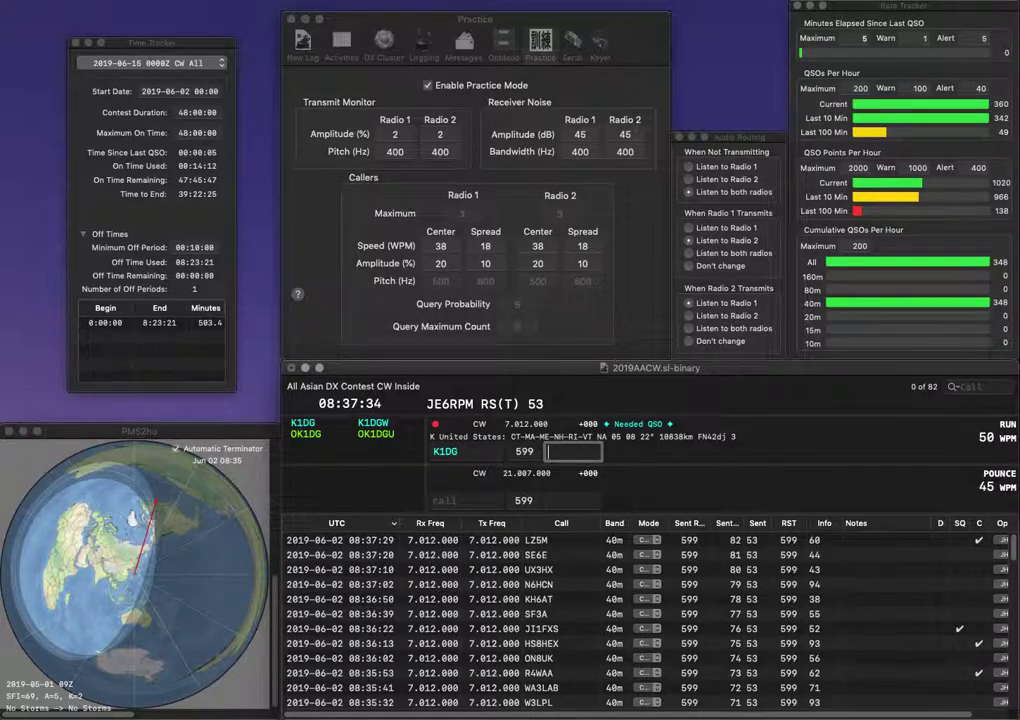
text(20)
key(Return)
text(AE5ZZ)
key(Tab)
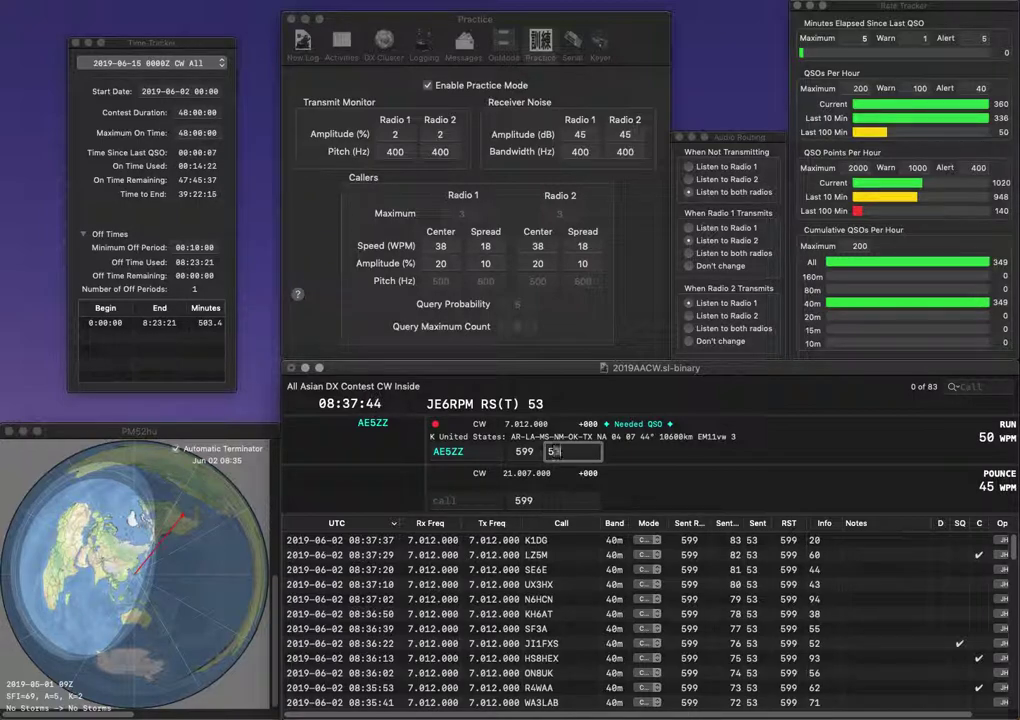
key(Return)
text(4KT)
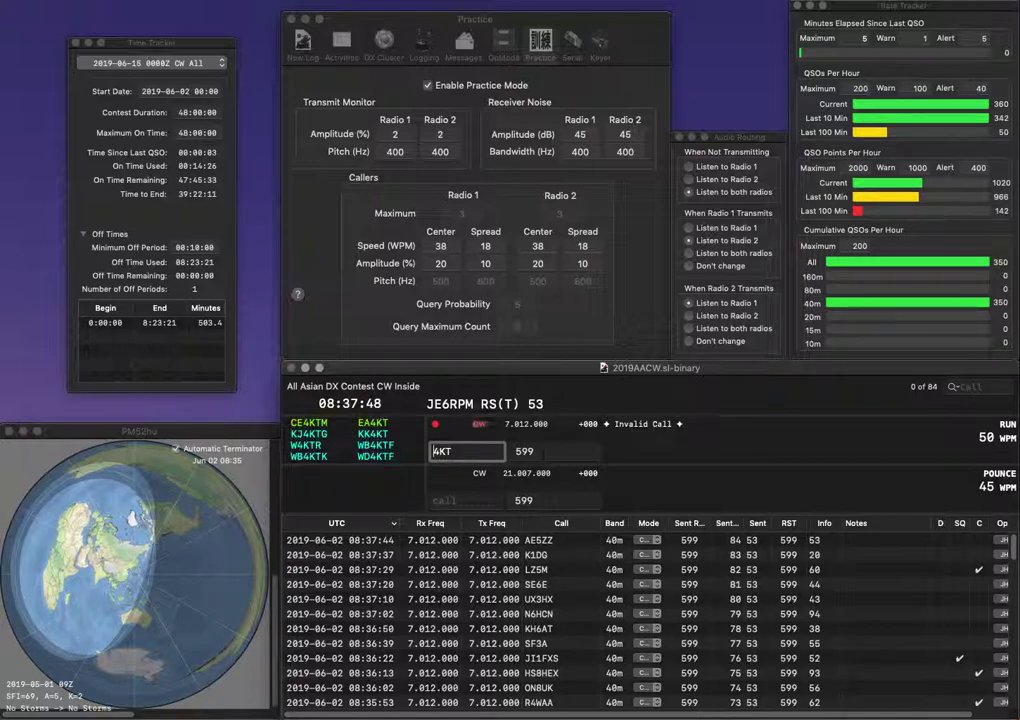
text(KK)
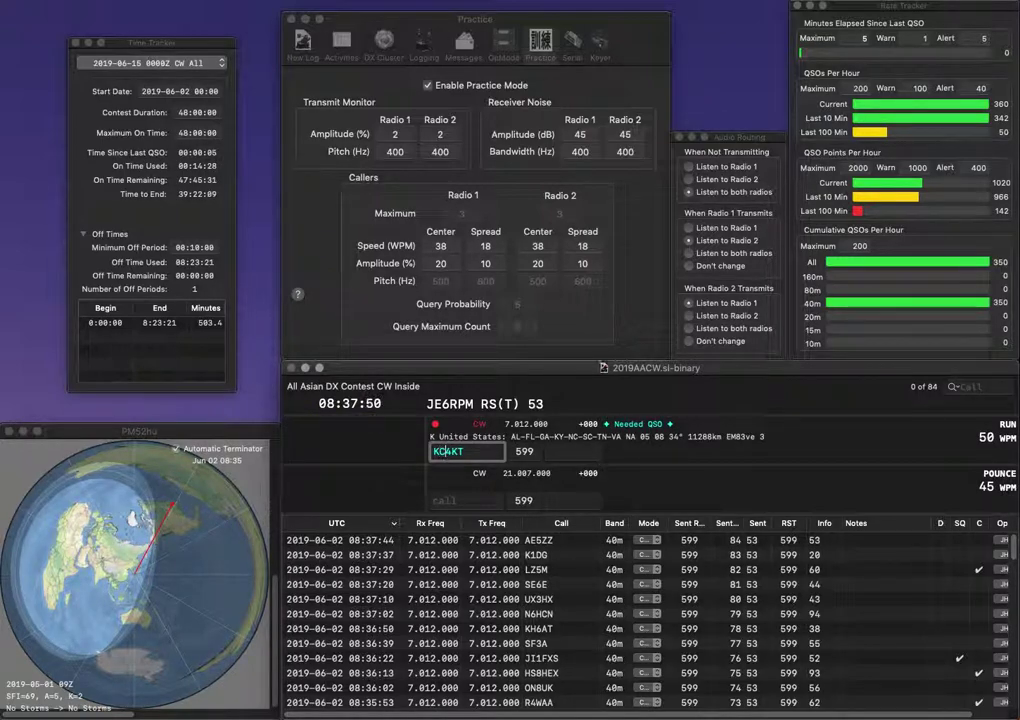
key(Return)
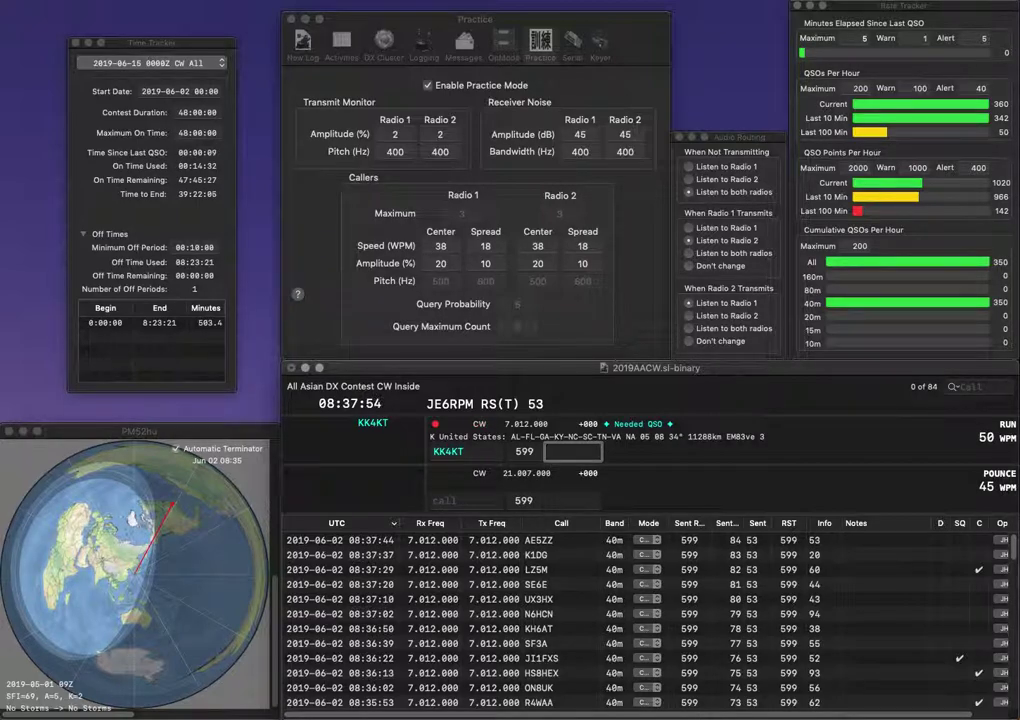
text(14)
key(Return)
Log a Radio 1 contact with DL6OCH and received exchange 44.
text(DL)
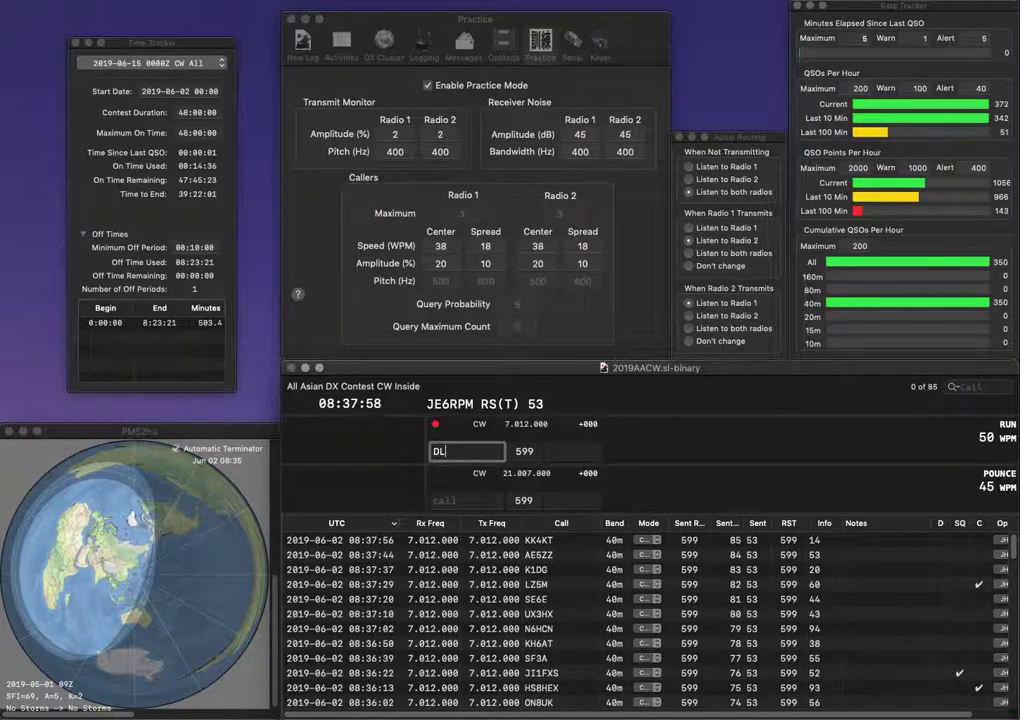
text(6OC)
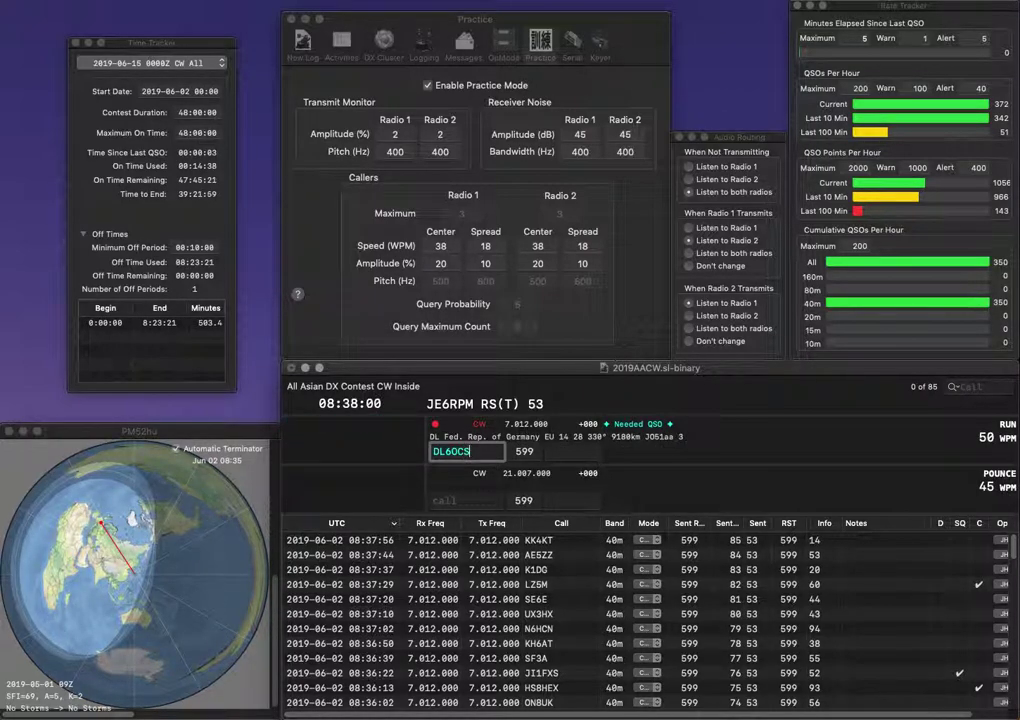
text(H)
key(Return)
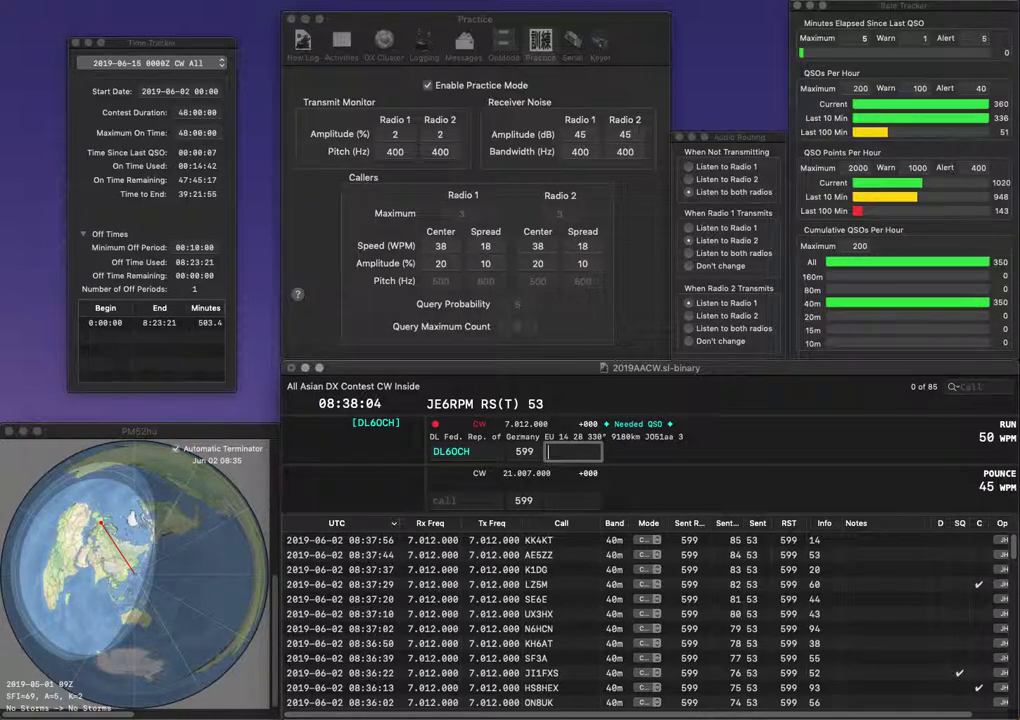
text(44)
key(Return)
text(KA)
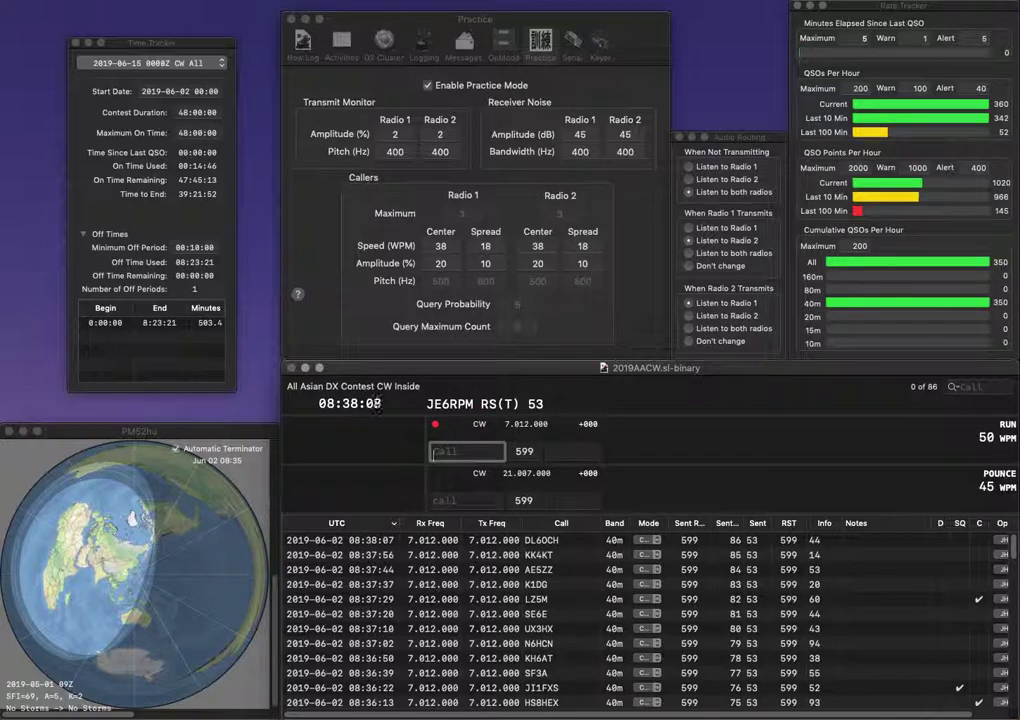
text(1JY)
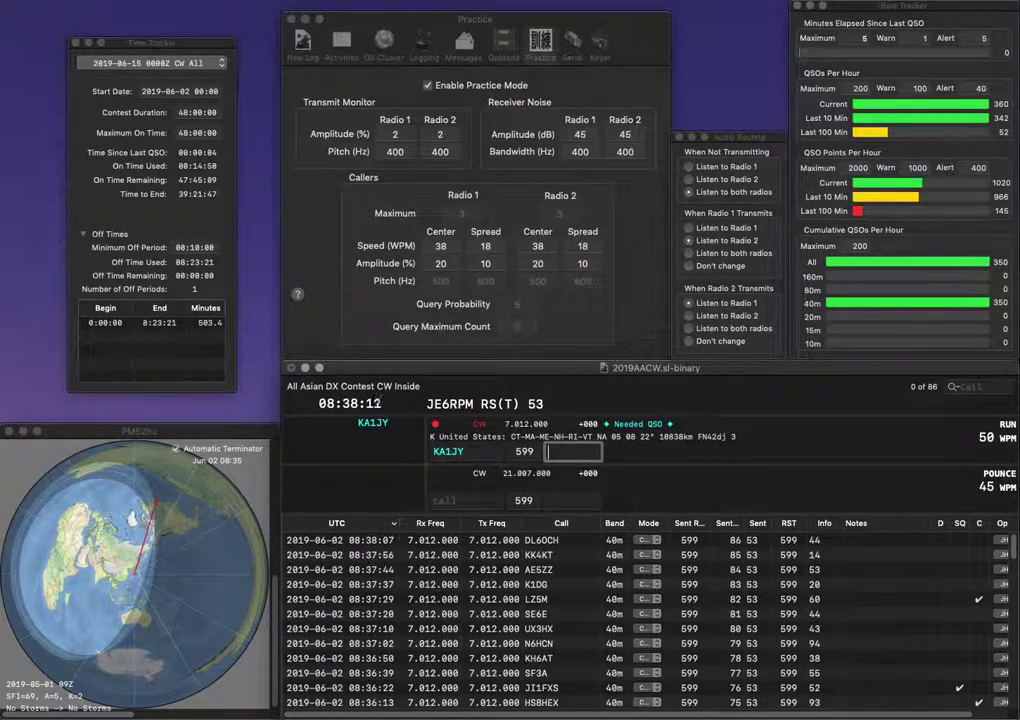
text(59)
key(Return)
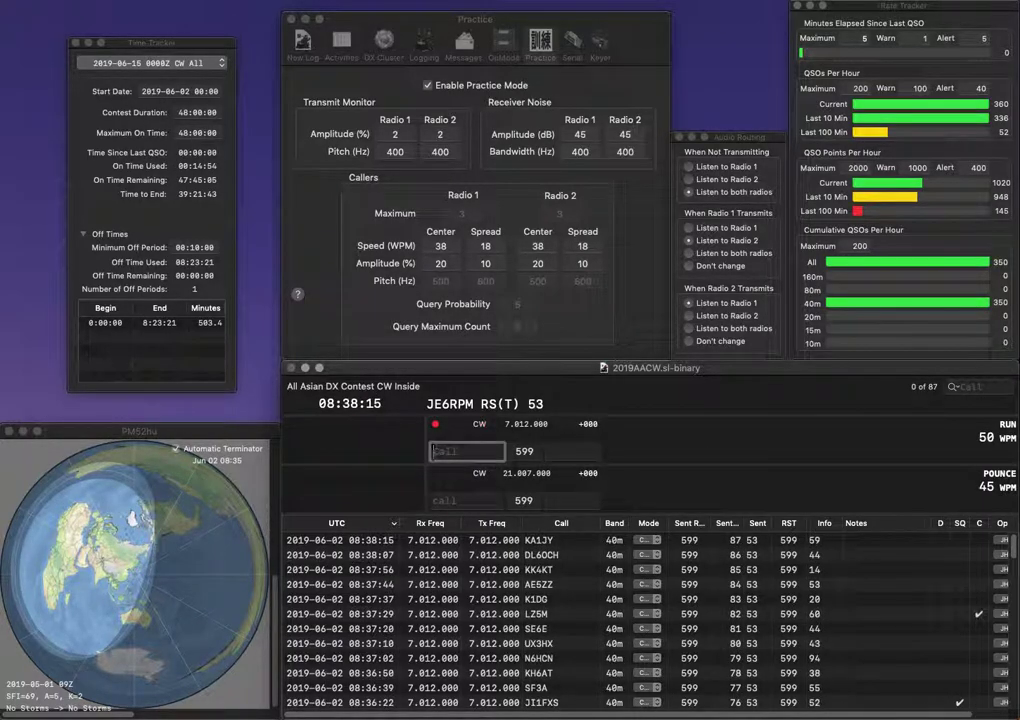
Log a Radio 1 contact with NC5T and received exchange 27.
text(NK)
key(BackSpace)
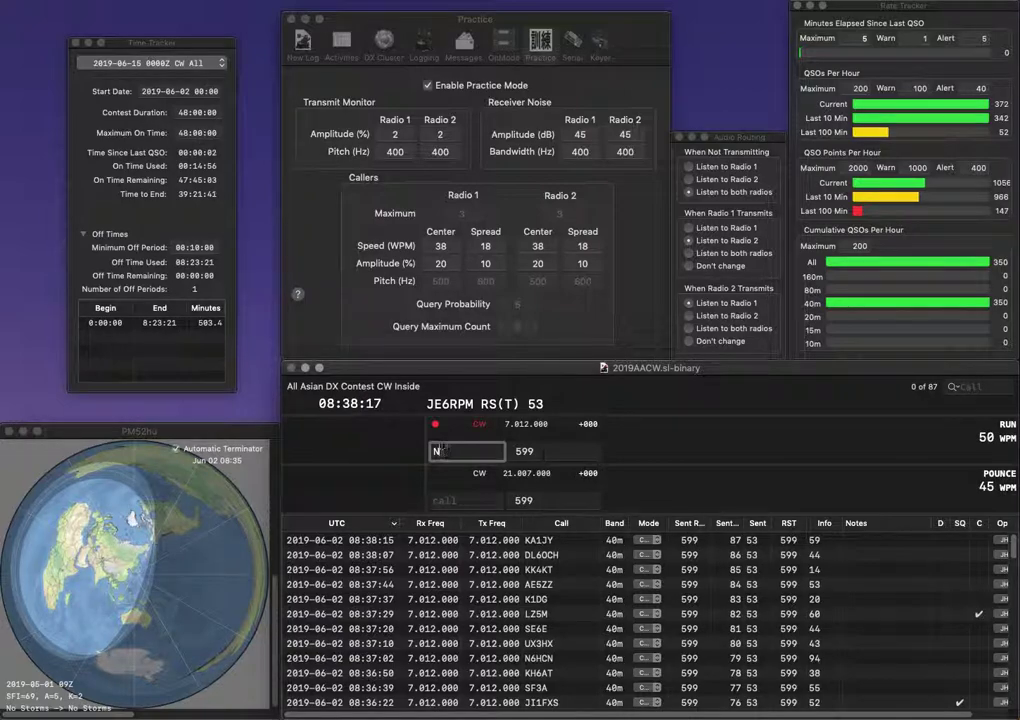
text(C5T)
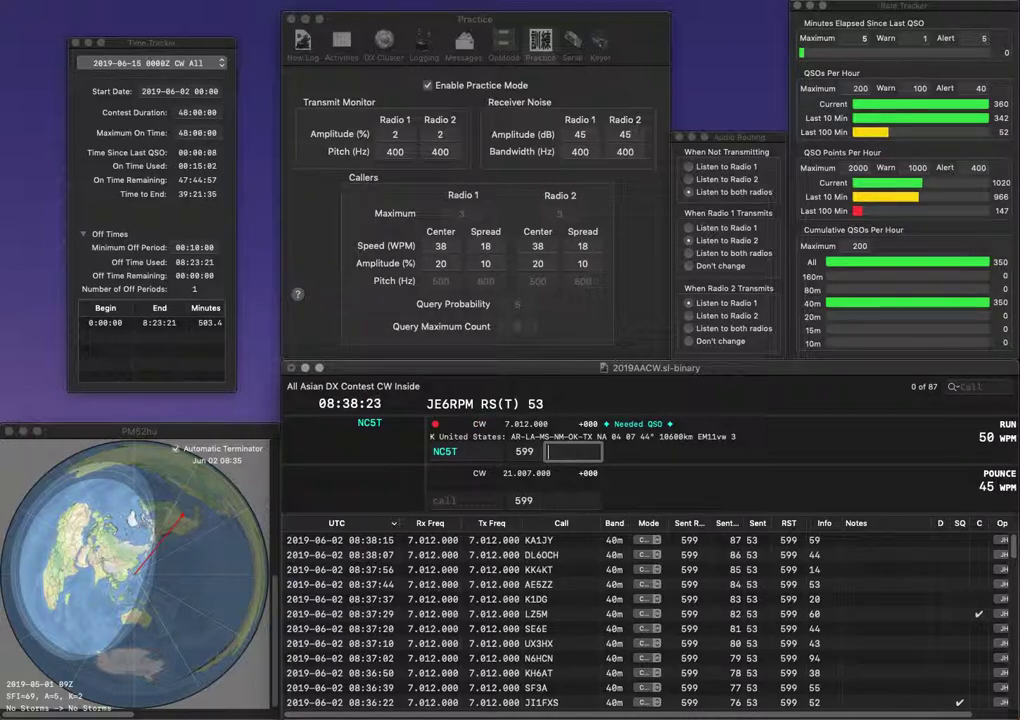
text(27)
key(Return)
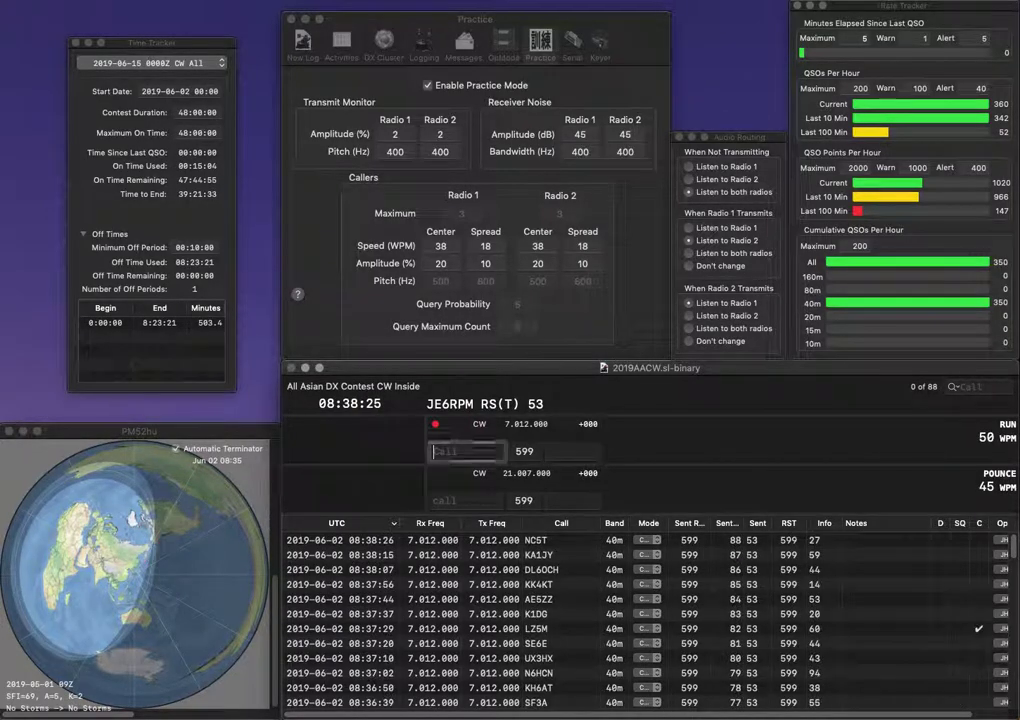
Log a Radio 1 contact with DO5JD and received exchange 64.
text(DO5JD)
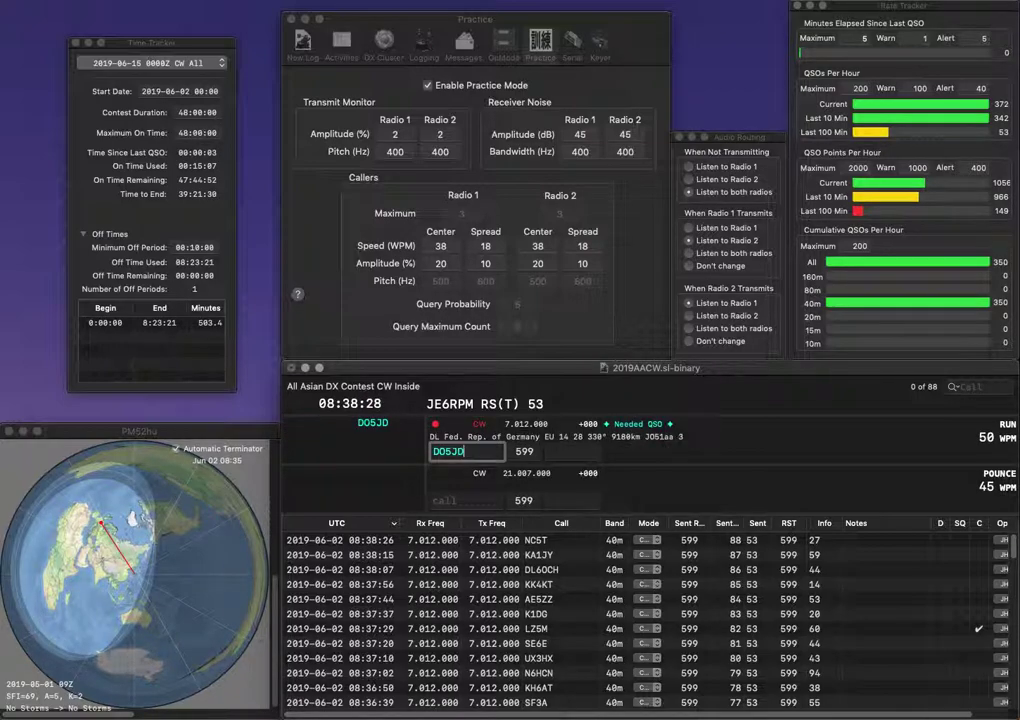
key(space)
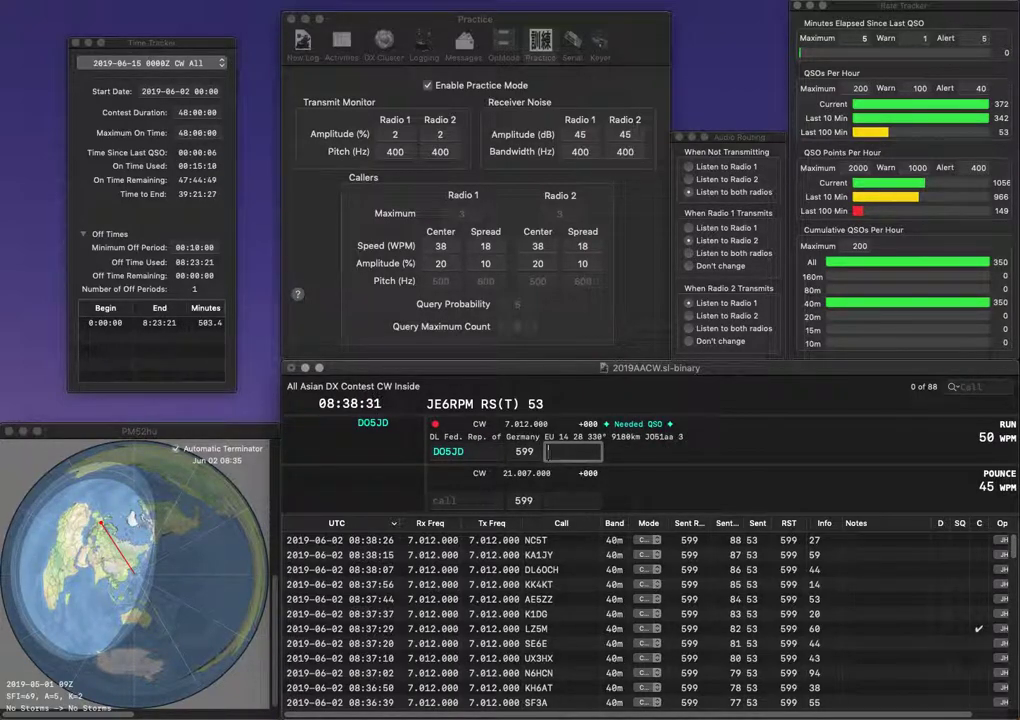
text(64)
key(Return)
text(K8)
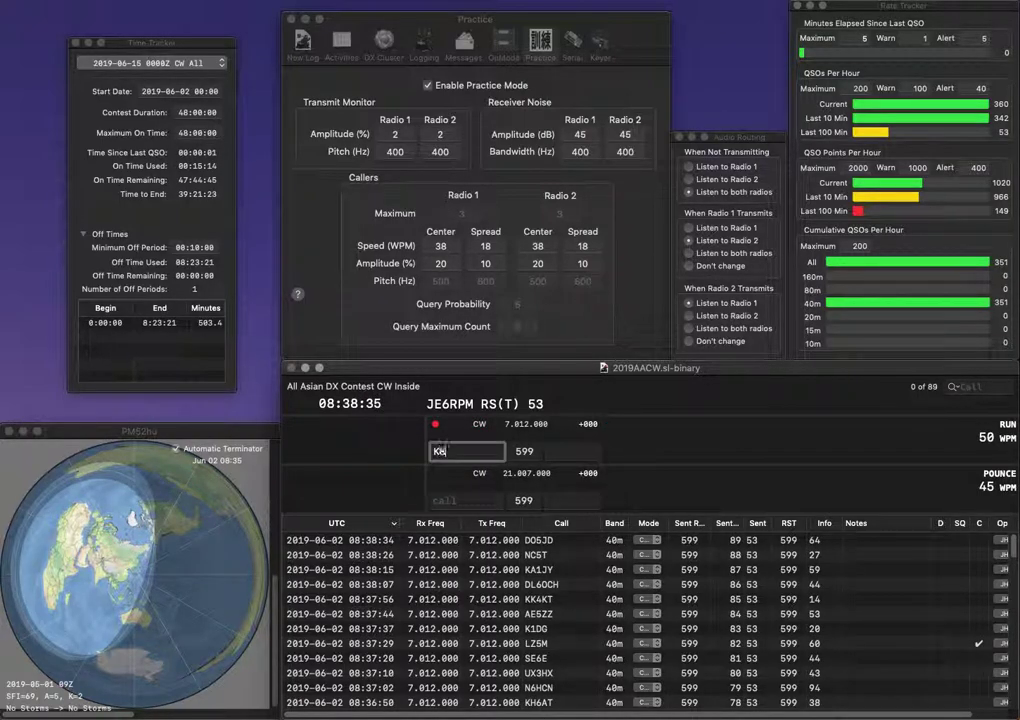
text(EO)
key(space)
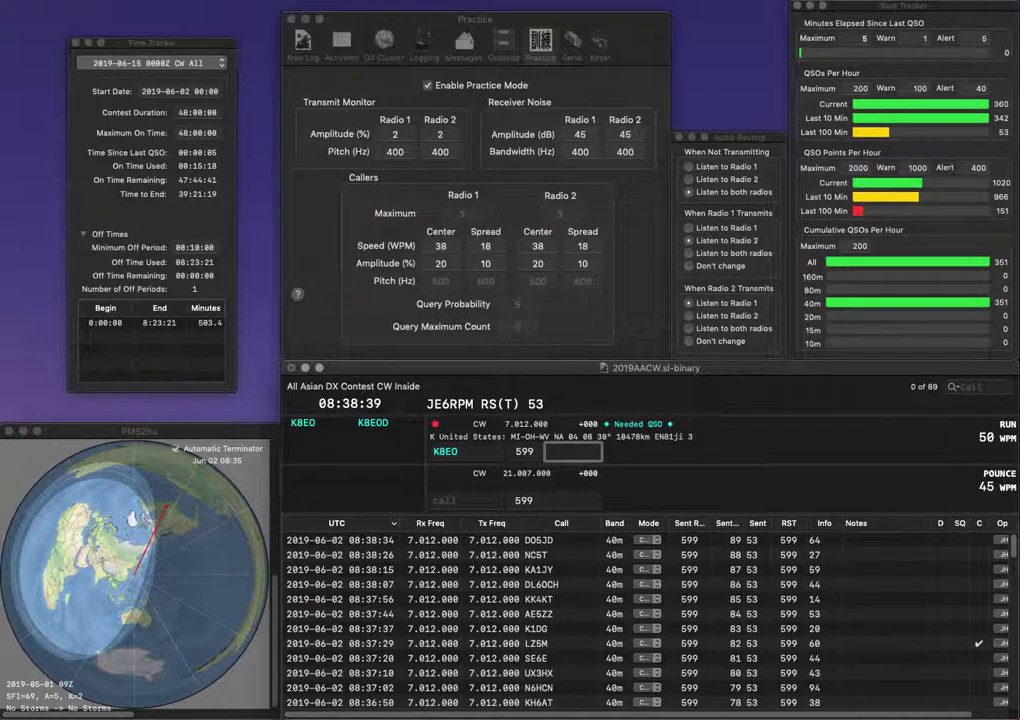
text(93)
key(Return)
text(W)
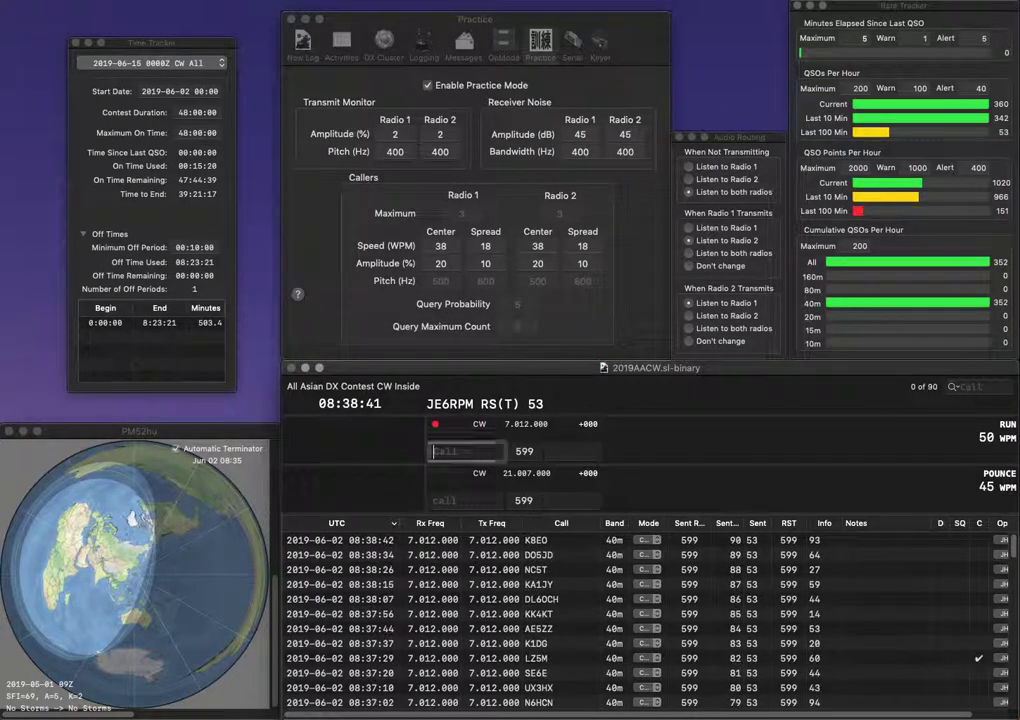
text(7MBR)
key(space)
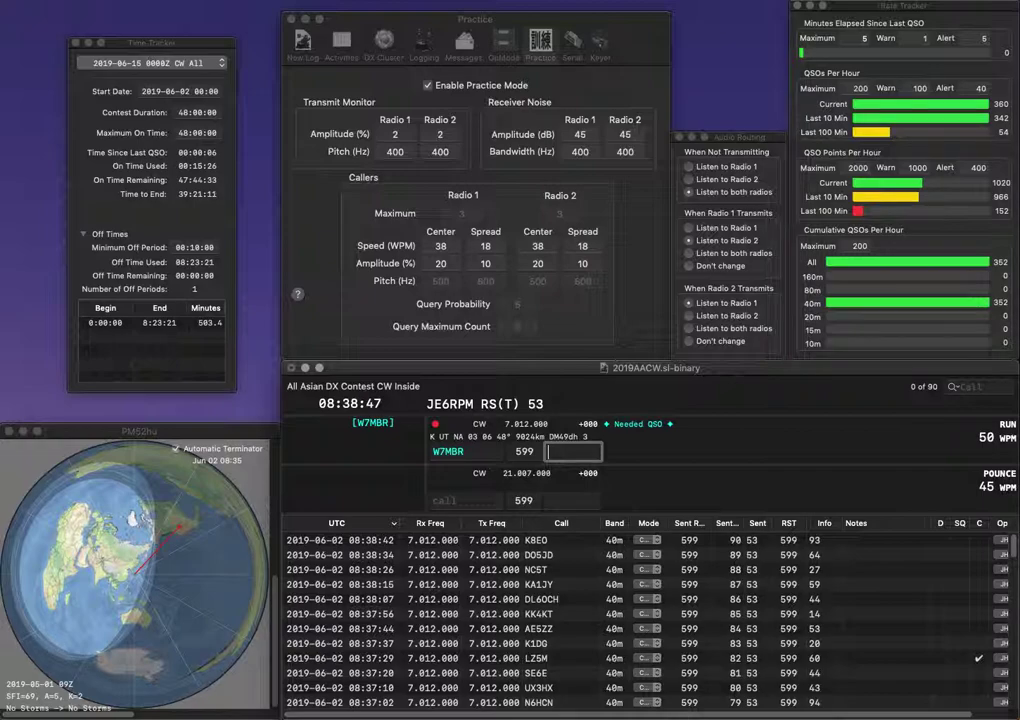
text(59)
text(0)
key(Return)
text(KJ)
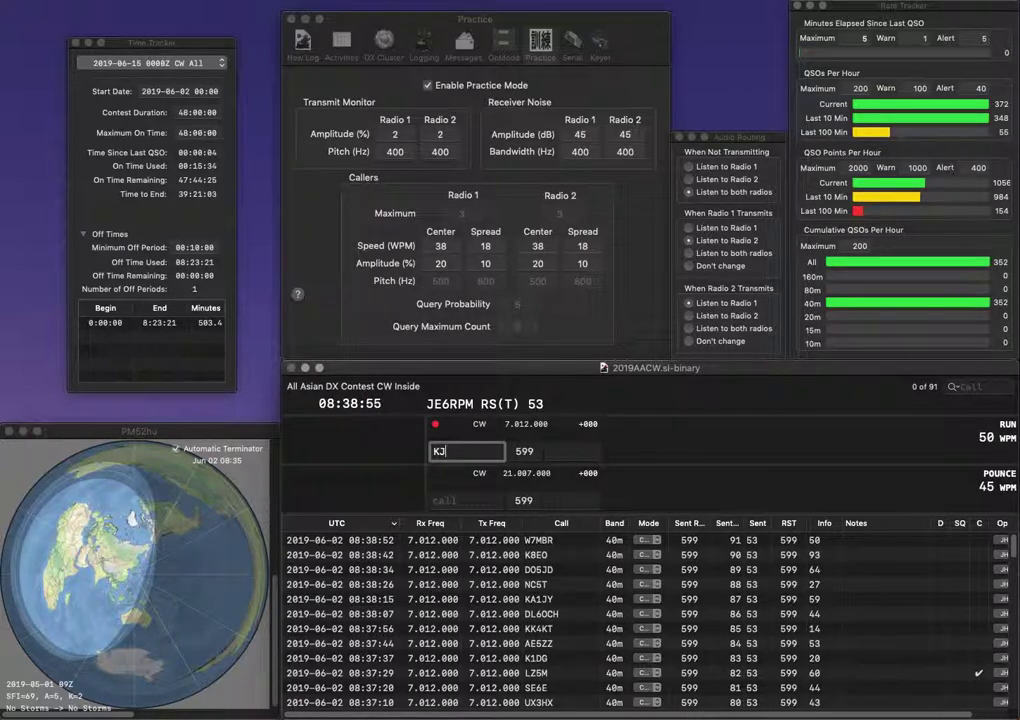
text(6)
key(BackSpace)
text(7)
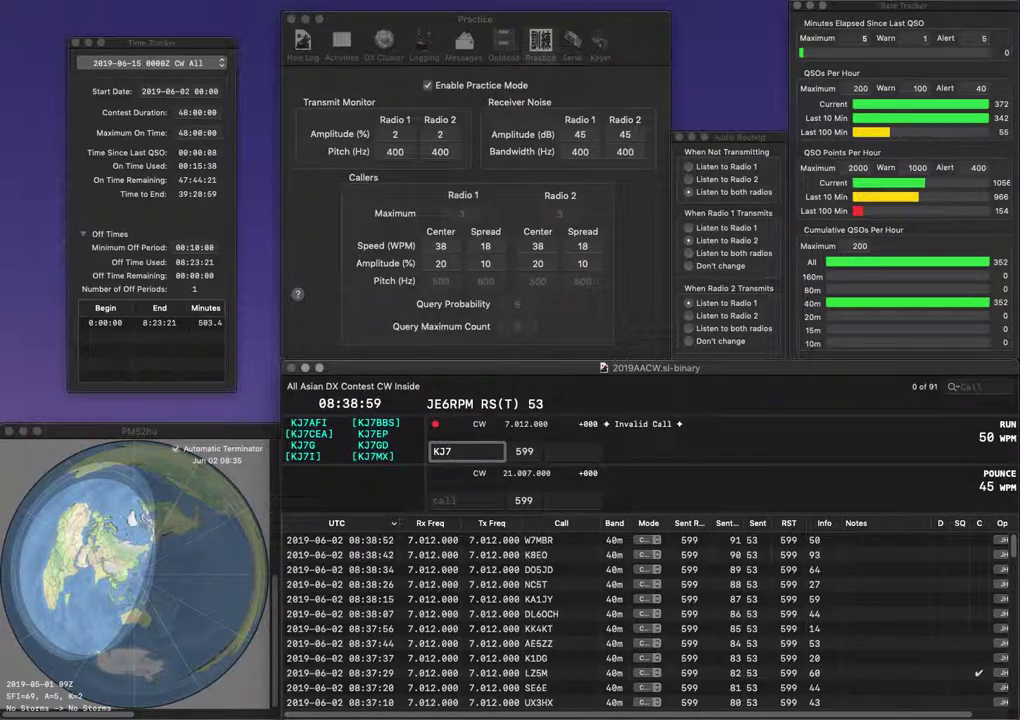
text(AFI)
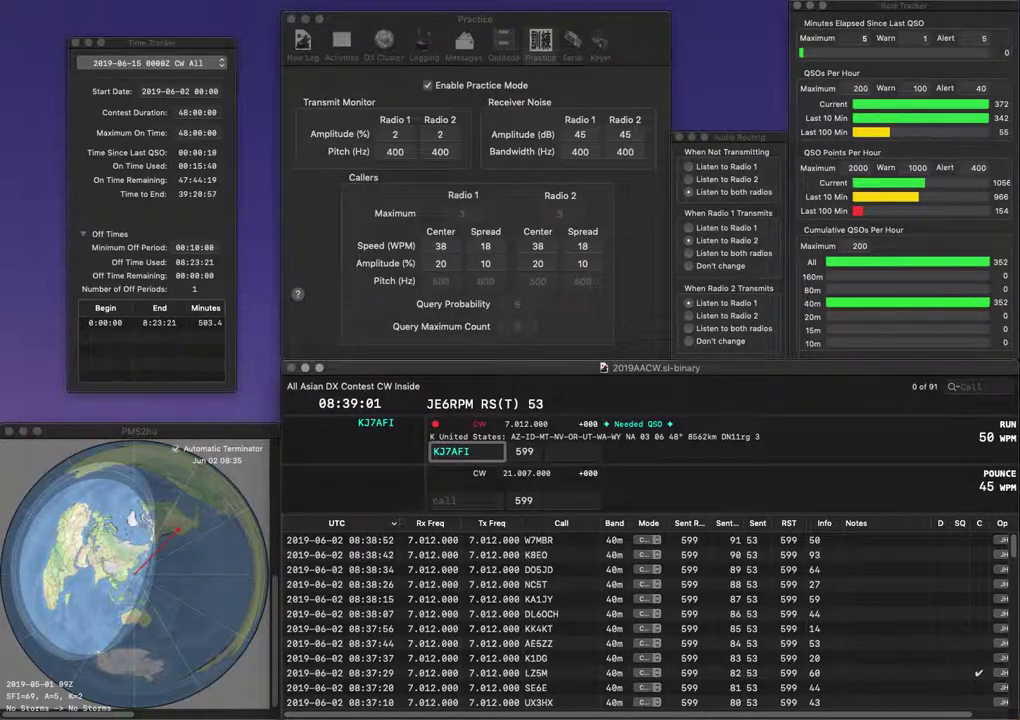
key(Return)
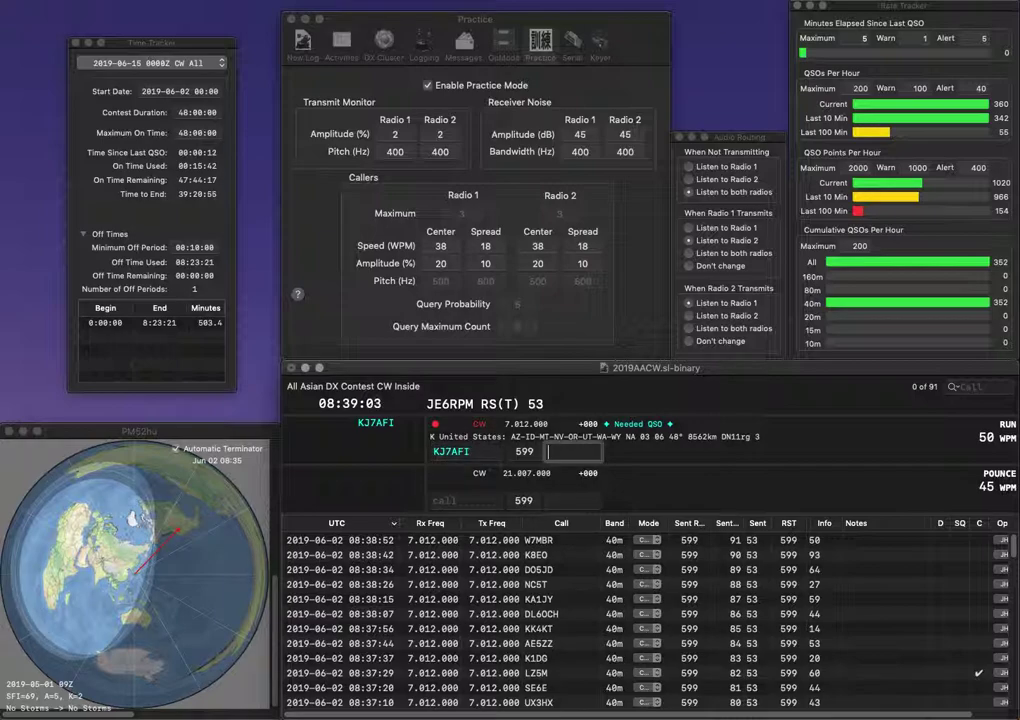
text(46)
key(Return)
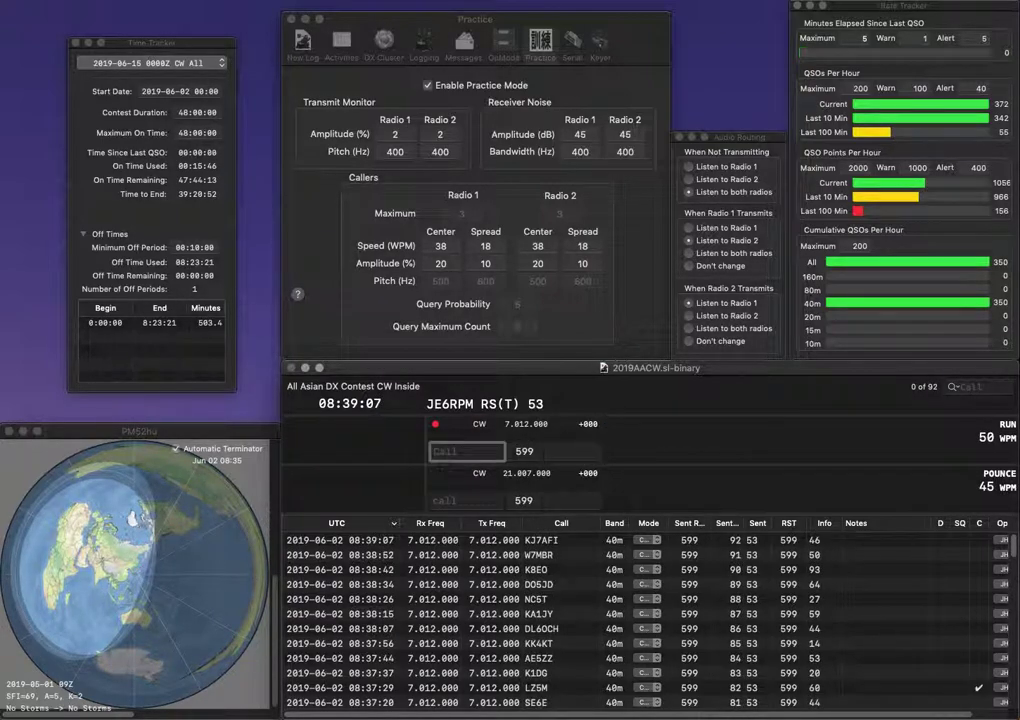
Log a Radio 1 contact with K3FRG and received exchange 74.
text(K3F)
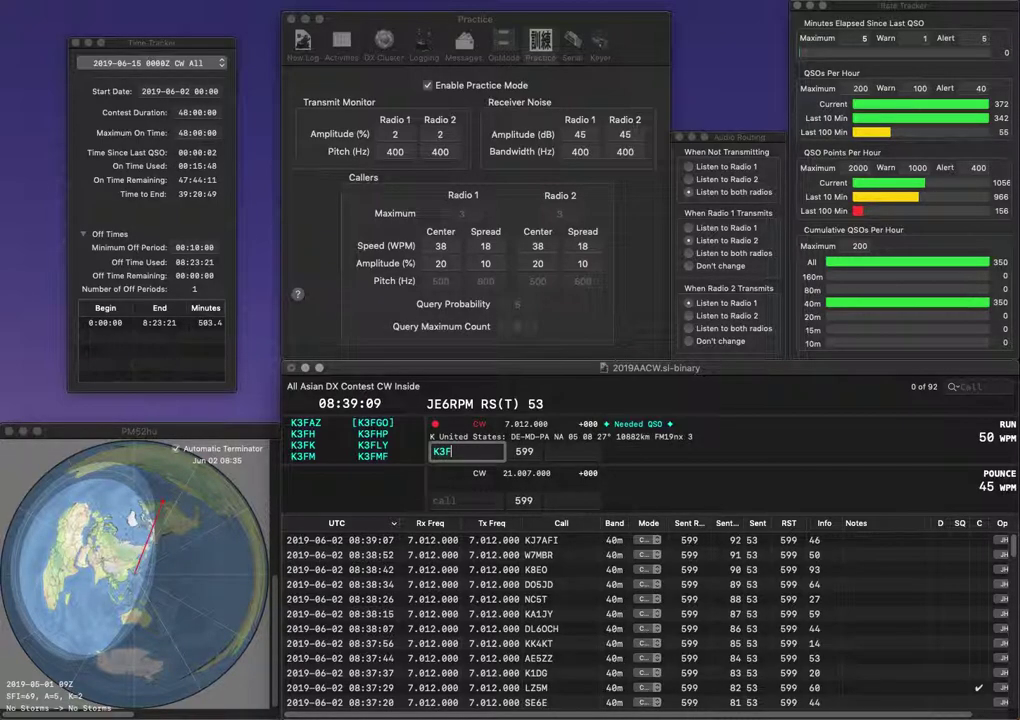
text(RG)
key(space)
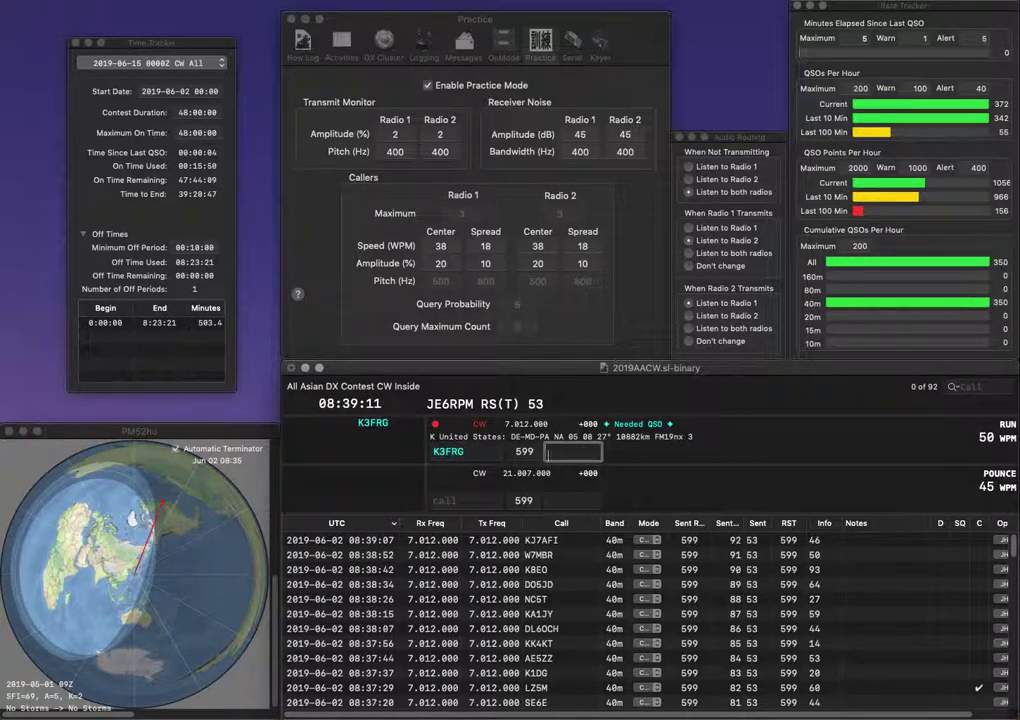
text(74)
key(Return)
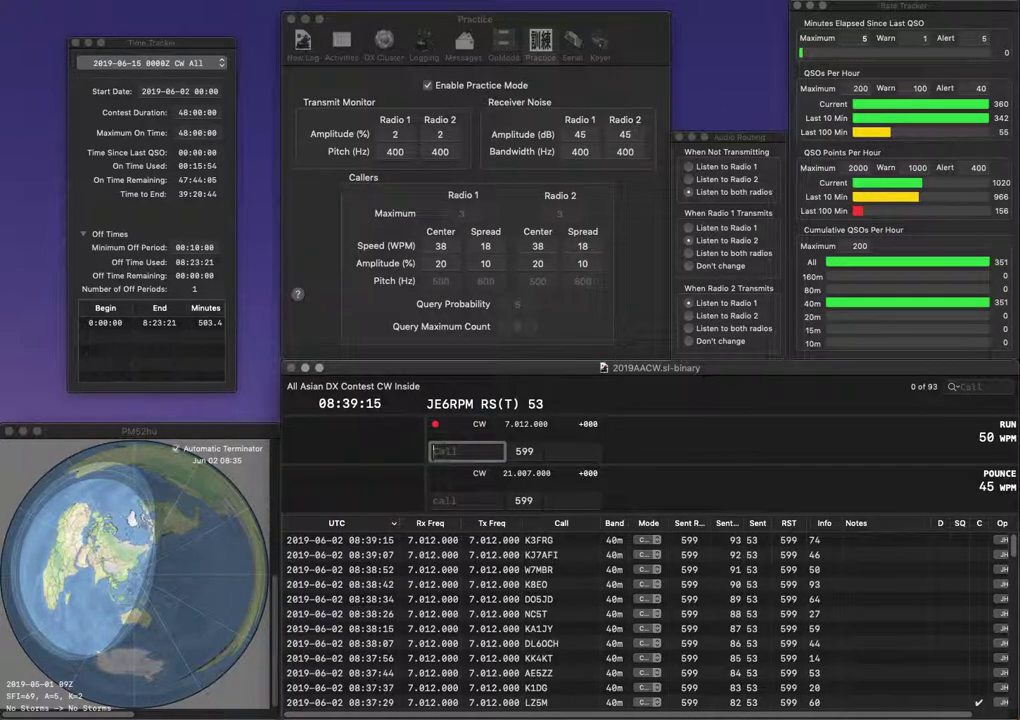
text(LU4JHF)
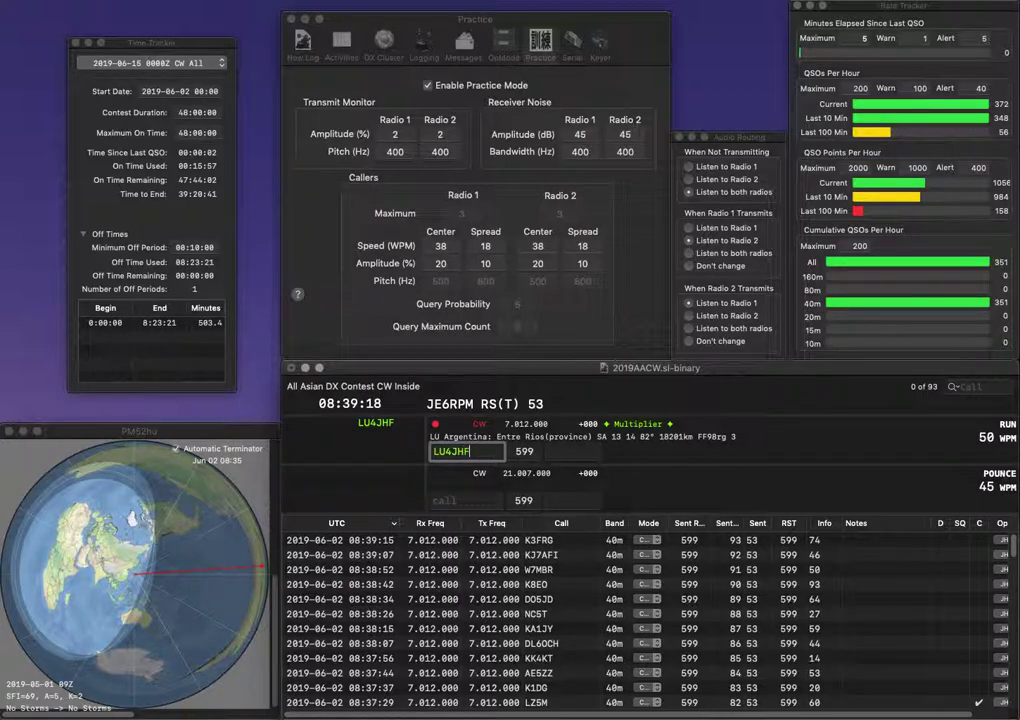
key(Return)
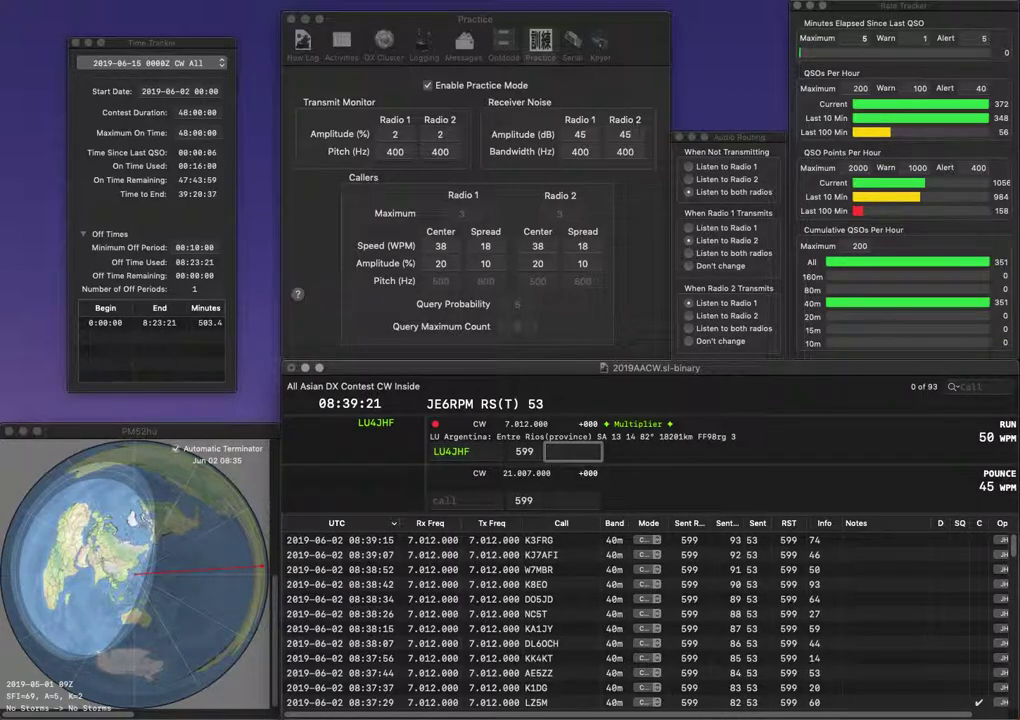
text(14)
key(Return)
text(KW2E)
key(space)
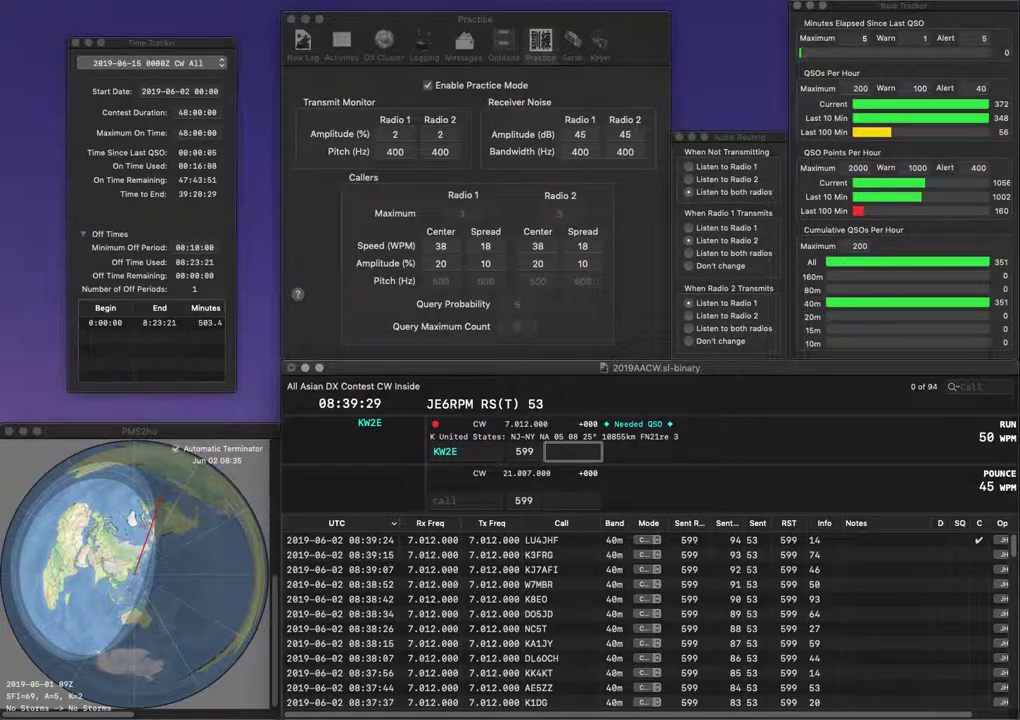
text(66)
key(Return)
text(LZ2F)
key(Return)
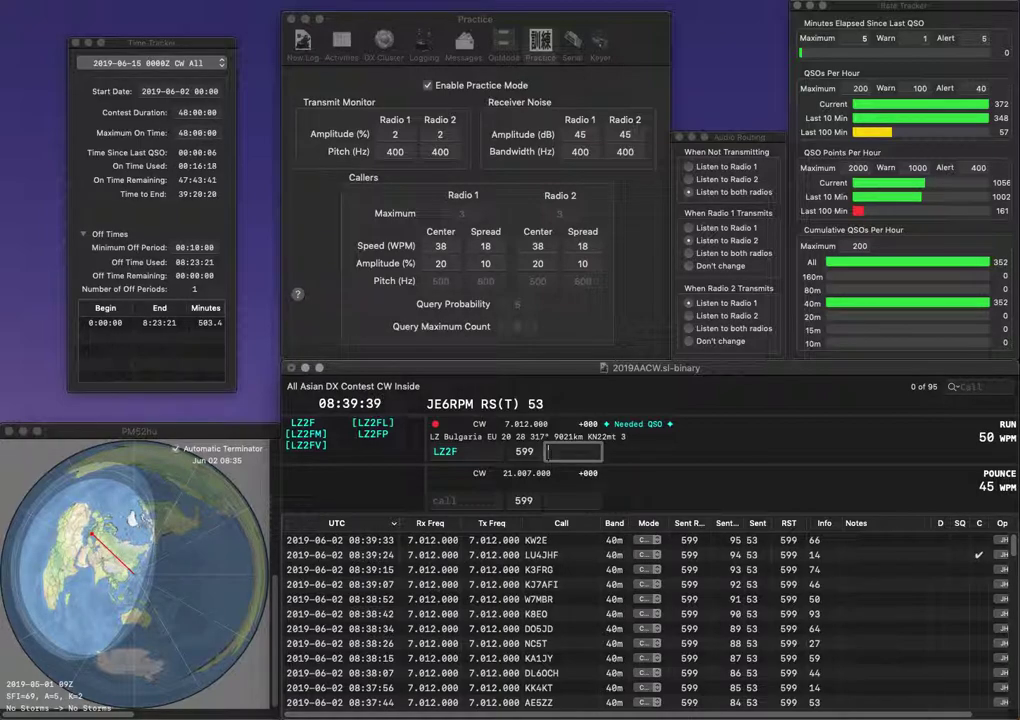
text(09)
key(Return)
Log a Radio 1 contact with M0TEF and received exchange 10.
text(M0TEF)
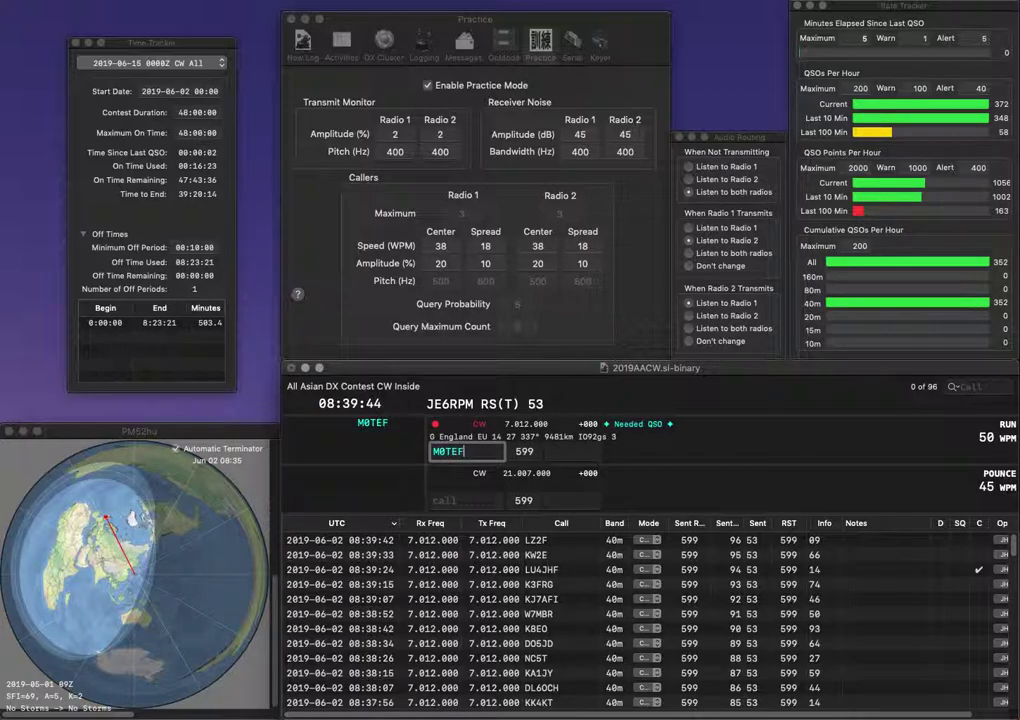
key(space)
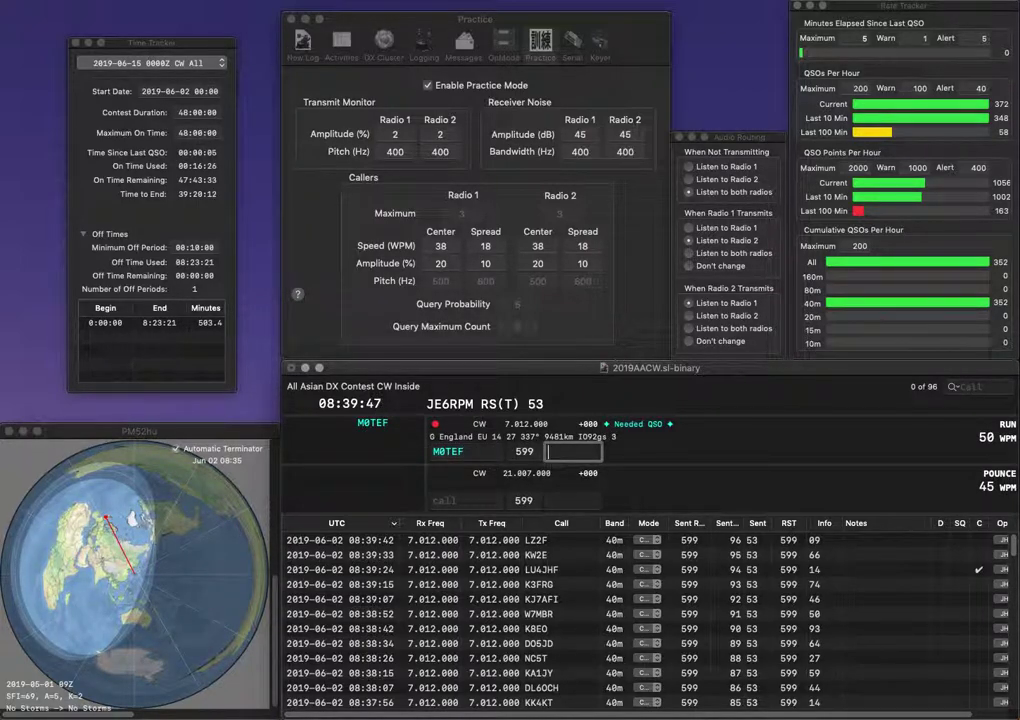
text(10)
key(Return)
text(K)
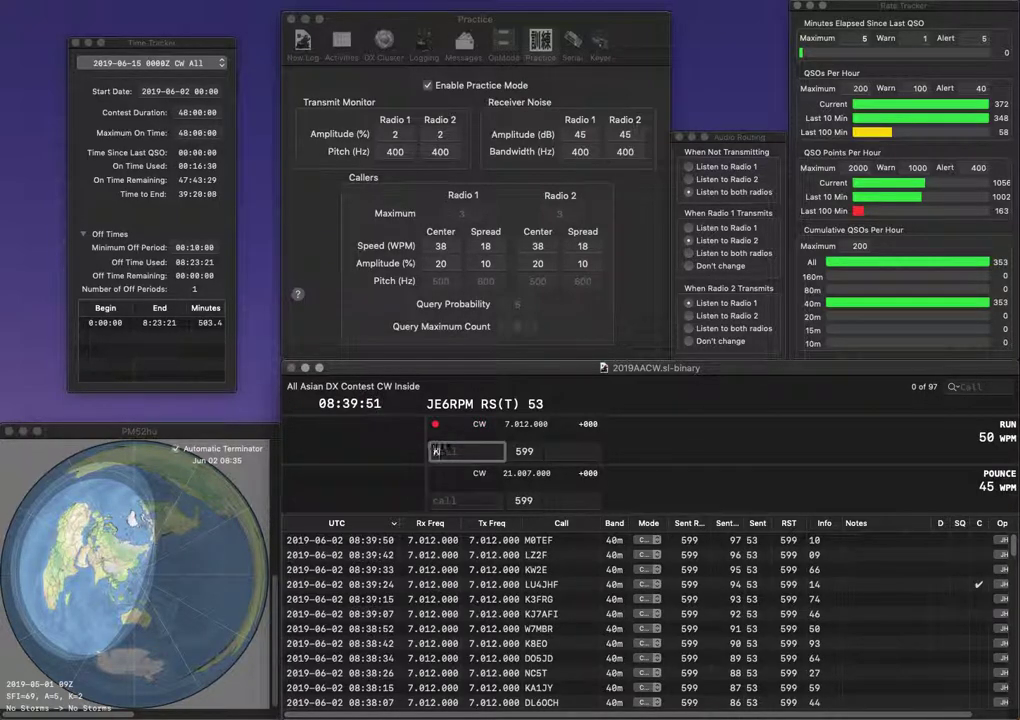
text(K4ULL)
key(Tab)
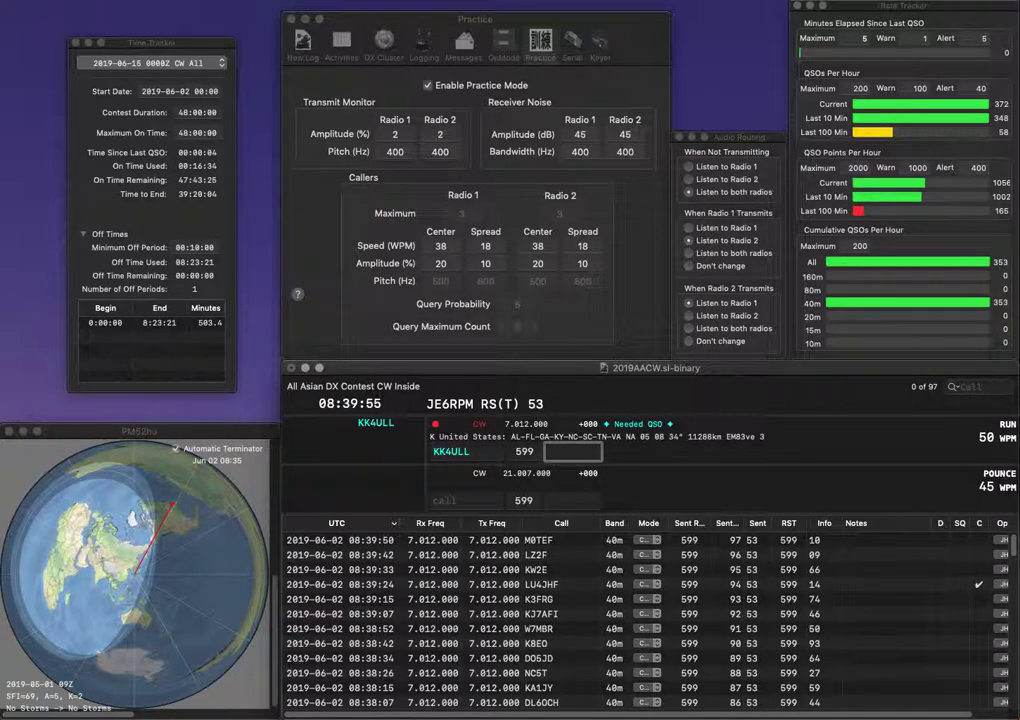
text(74)
key(Return)
Log a Radio 1 contact with OK2BGN and received exchange 65.
text(OK)
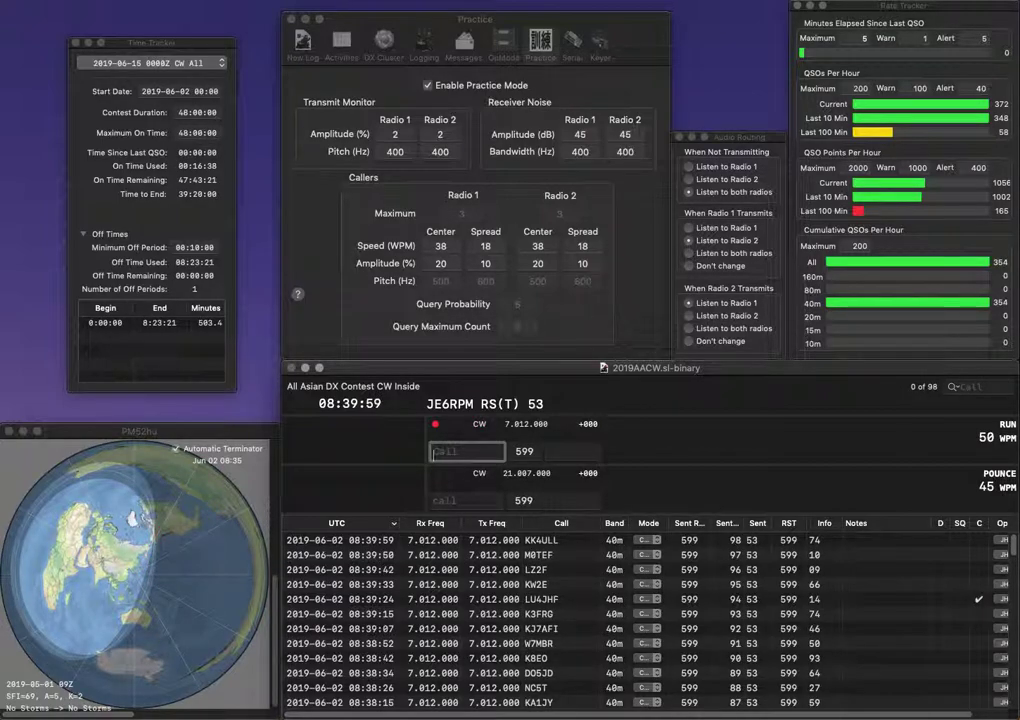
text(2BBHGN)
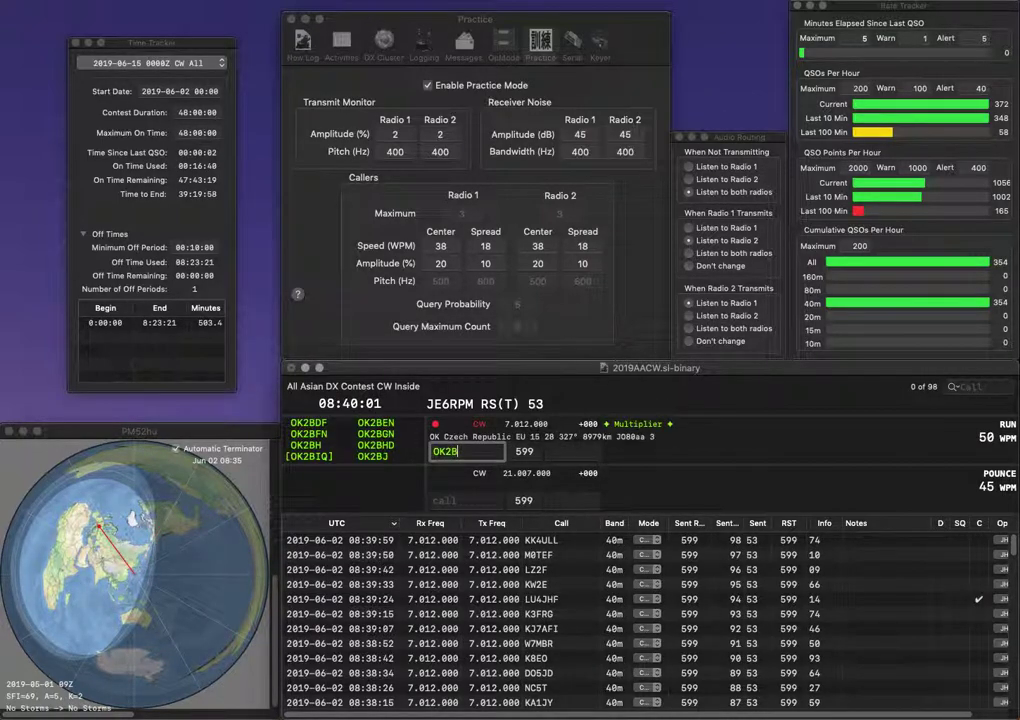
key(BackSpace)
key(BackSpace)
key(BackSpace)
key(BackSpace)
text(GN)
key(Return)
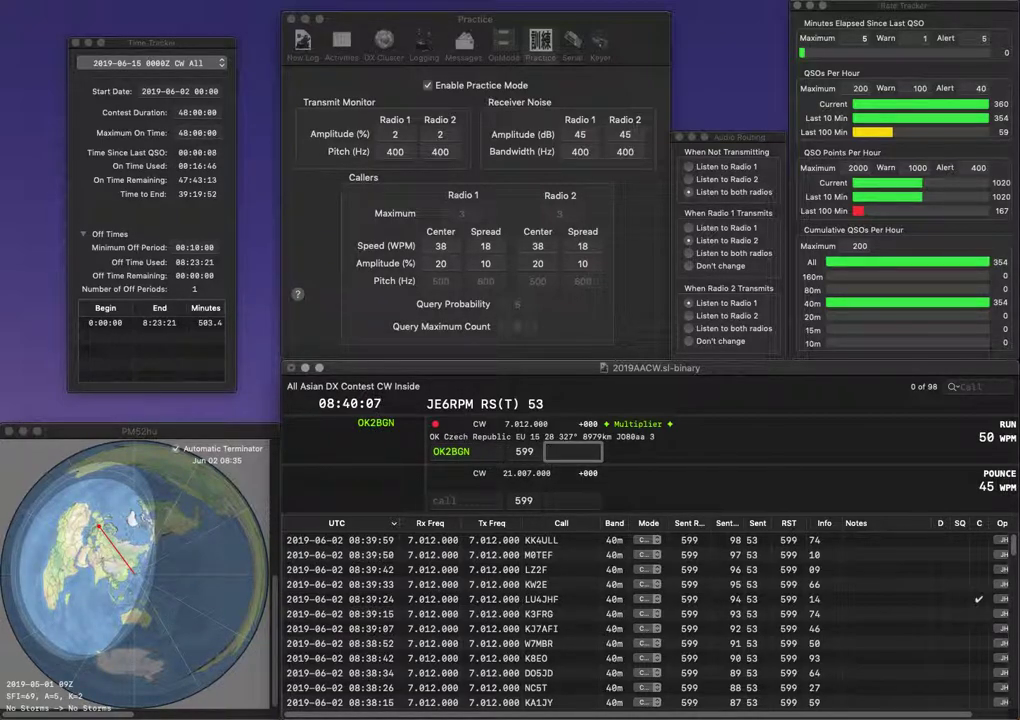
text(65)
key(Return)
Log a Radio 1 contact with CX1EK and received exchange 28.
text(K3IX)
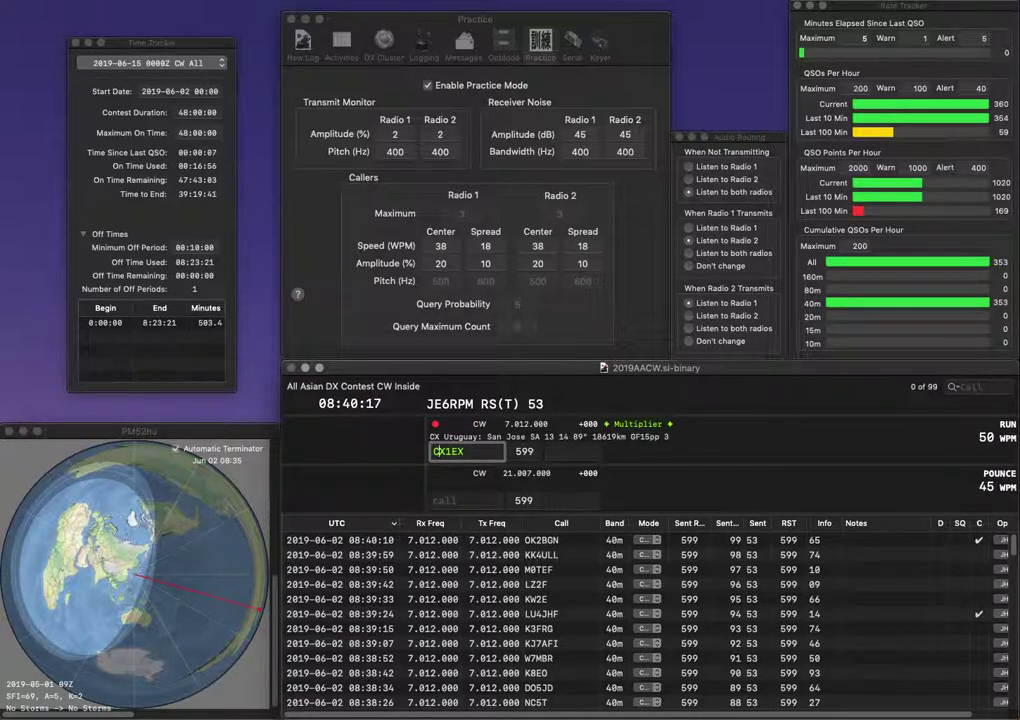
key(BackSpace)
text(K)
key(Return)
click(548, 455)
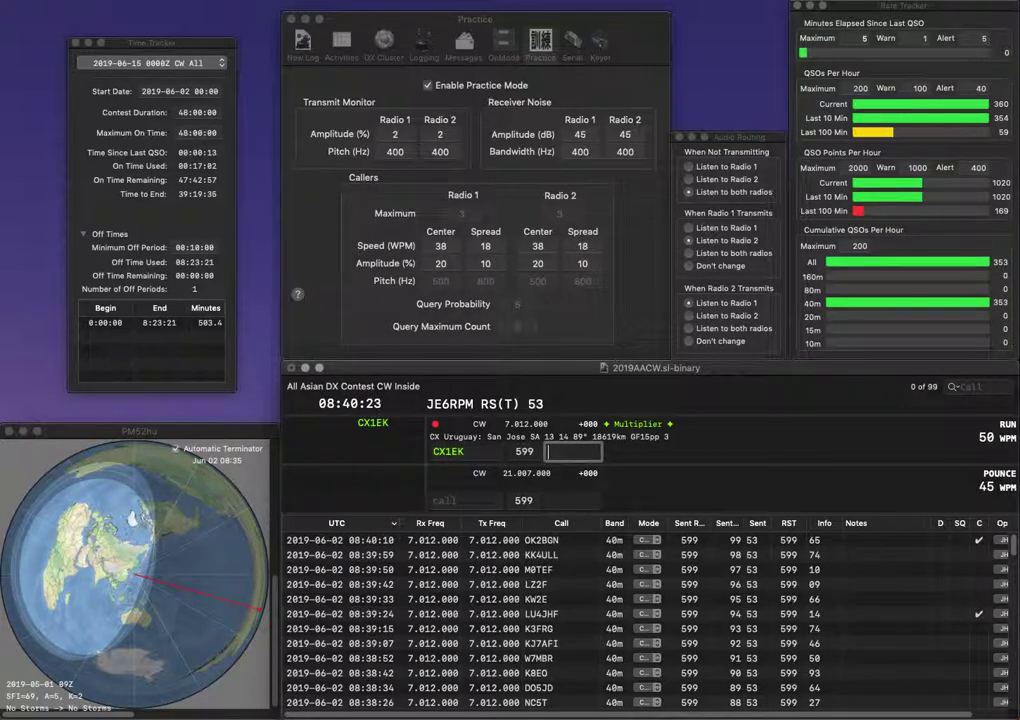
text(28)
key(Return)
text(W)
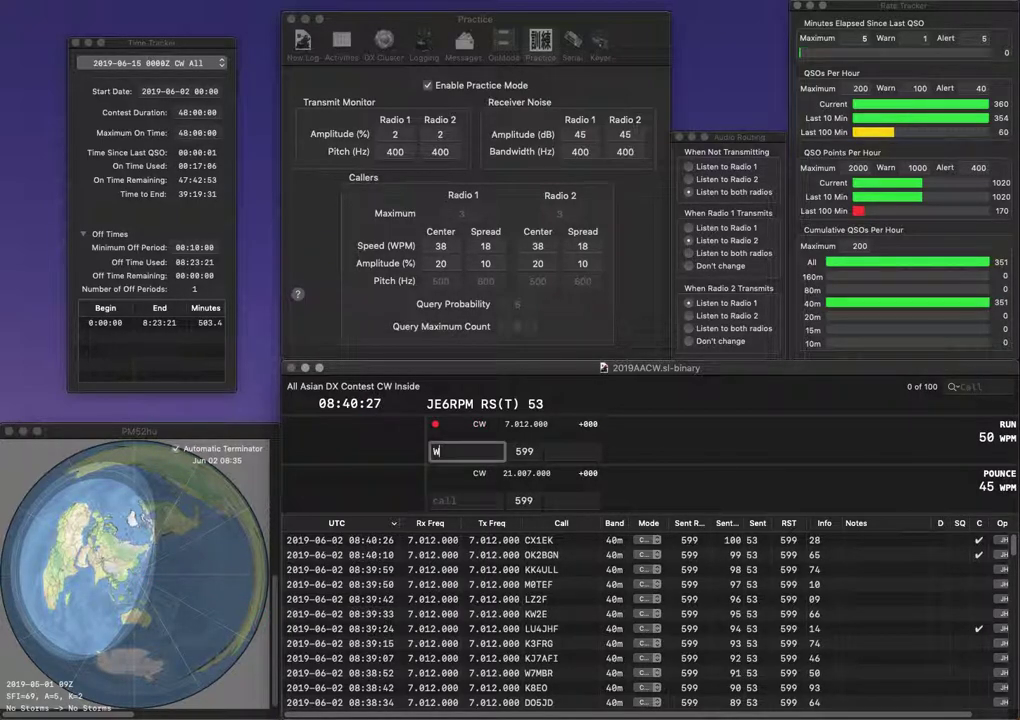
key(BackSpace)
text(PYE)
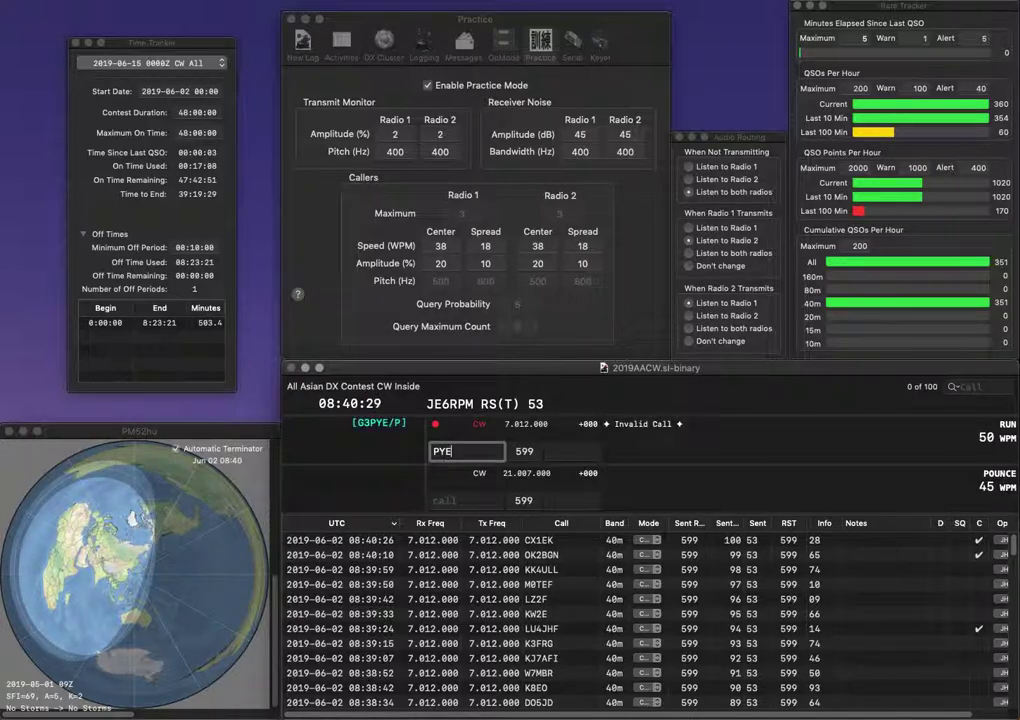
key(BackSpace)
text(2E)
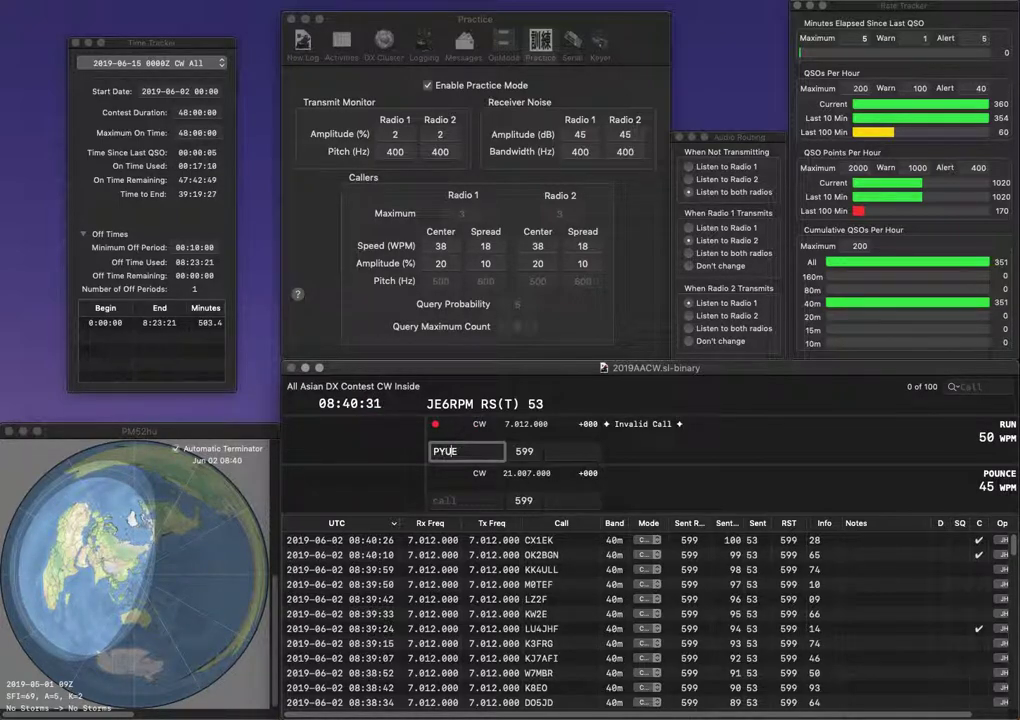
text(U)
key(Return)
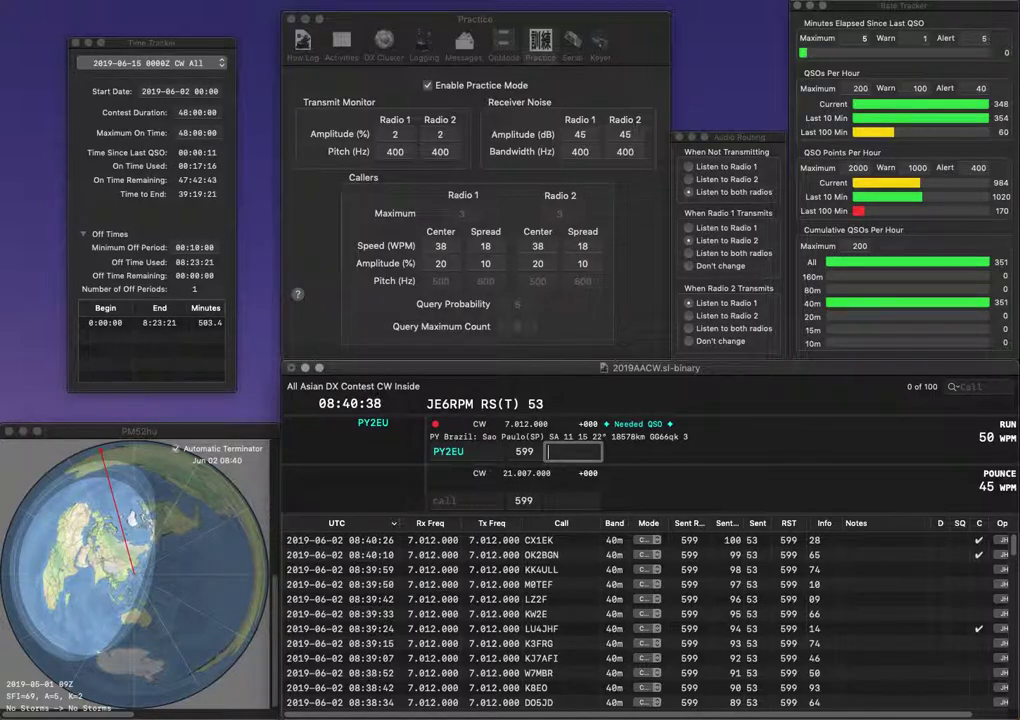
text(62)
key(Return)
text(OK2BTK)
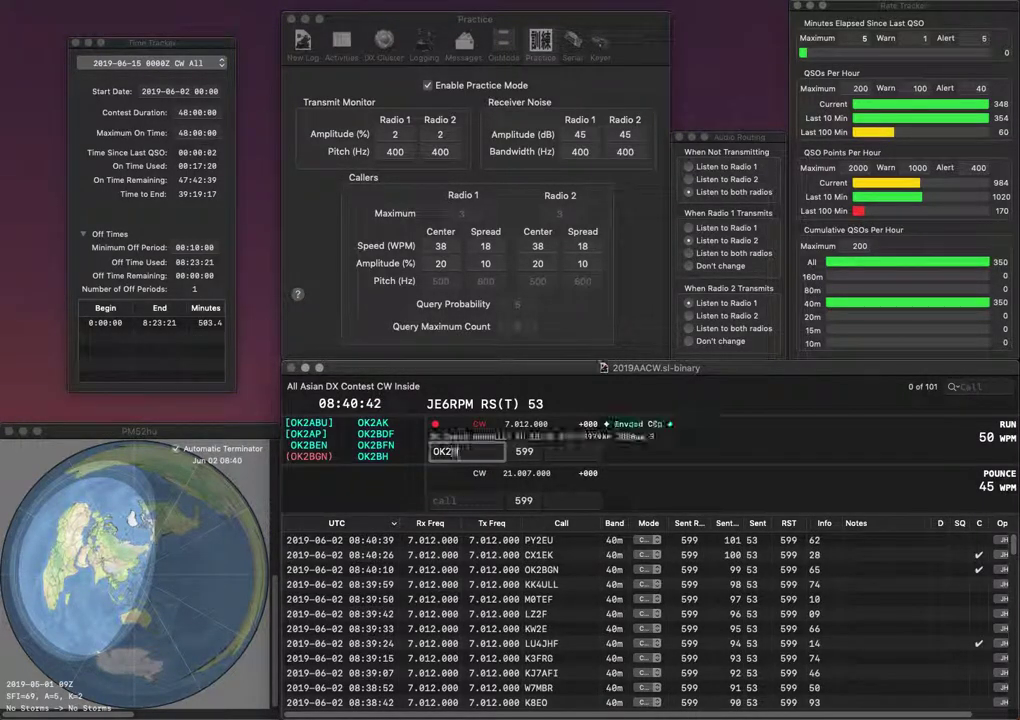
key(space)
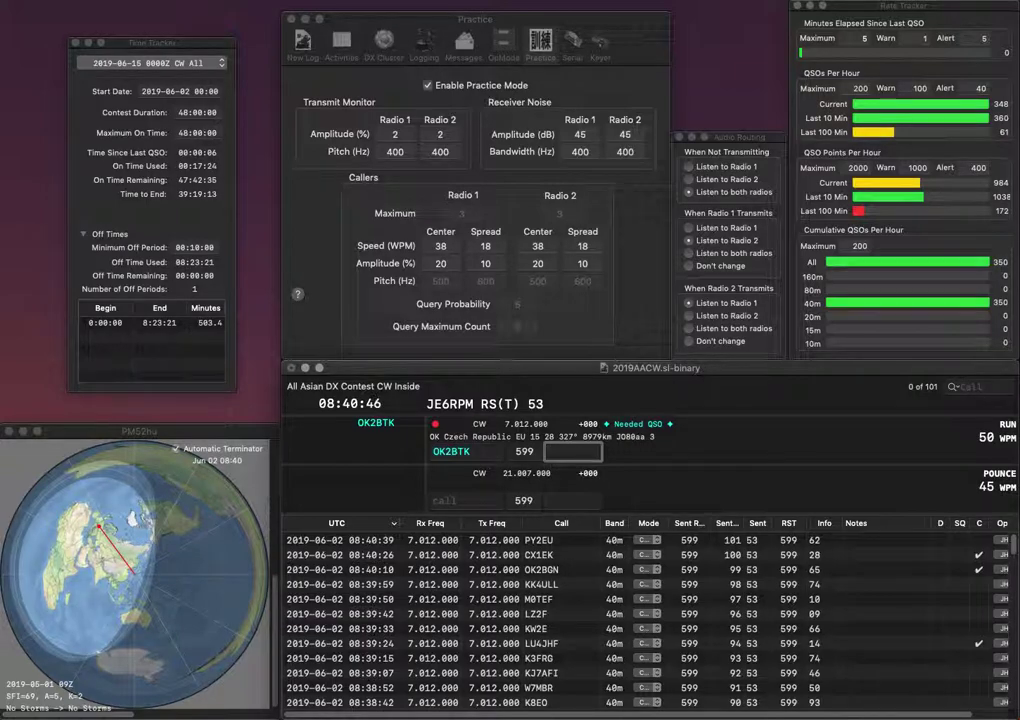
text(22)
key(Return)
text(EA)
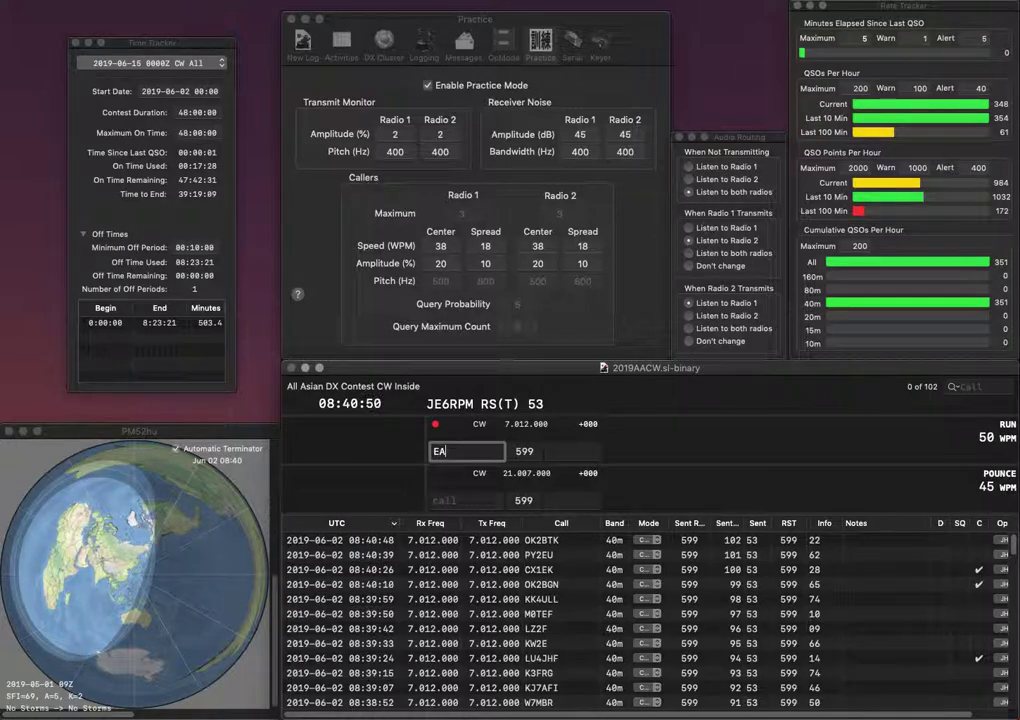
text(5DY)
key(space)
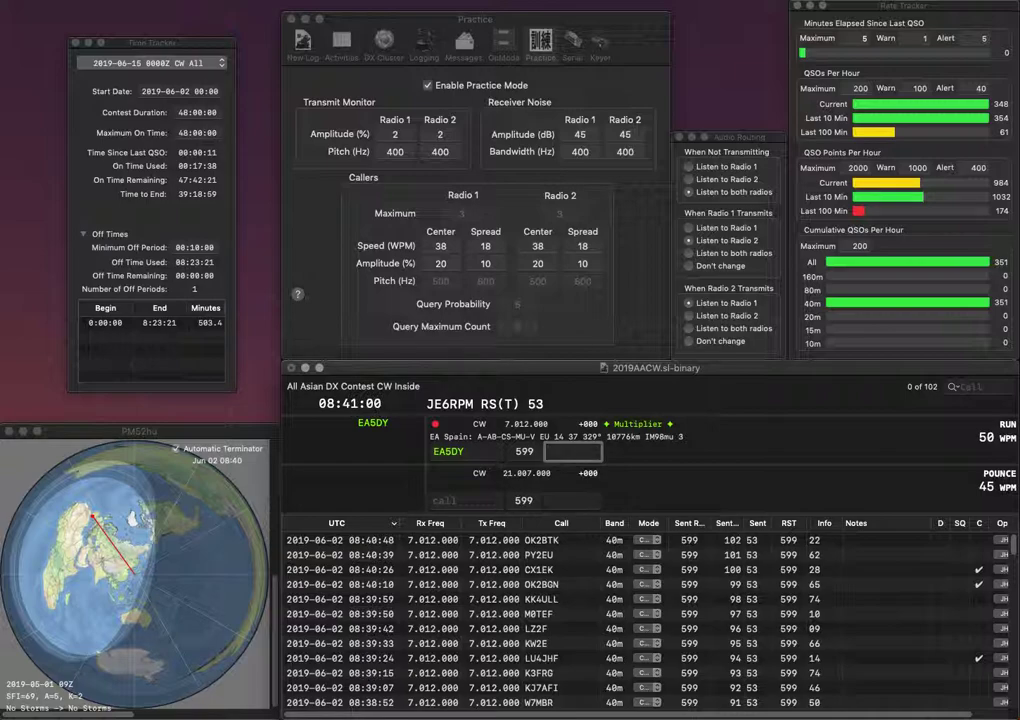
text(12)
key(Return)
text(S)
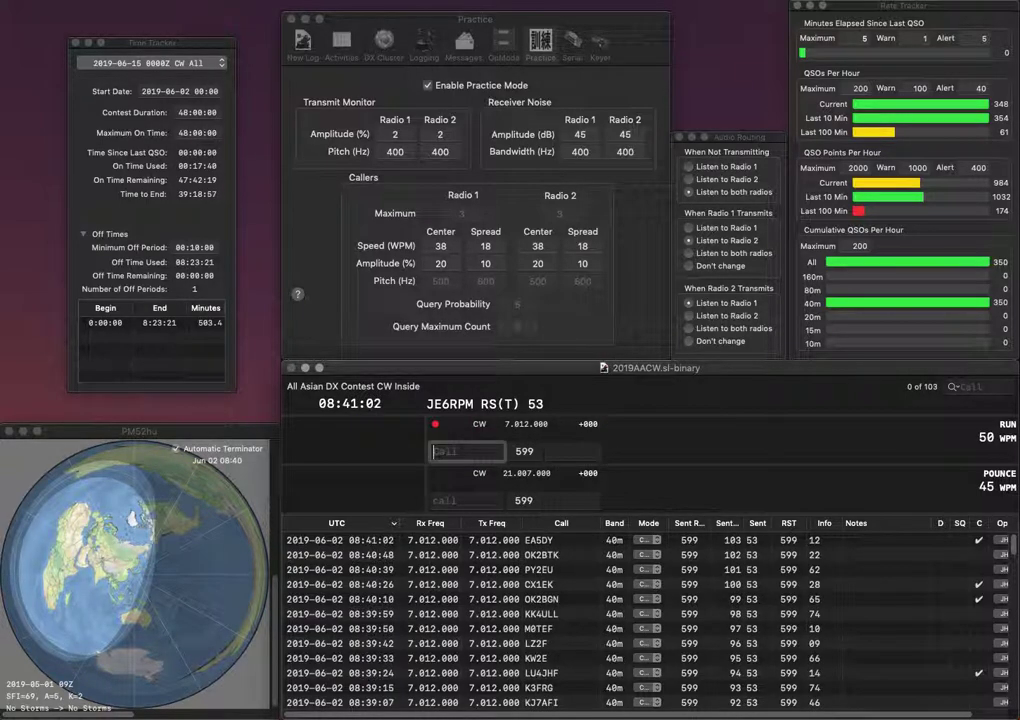
text(51J)
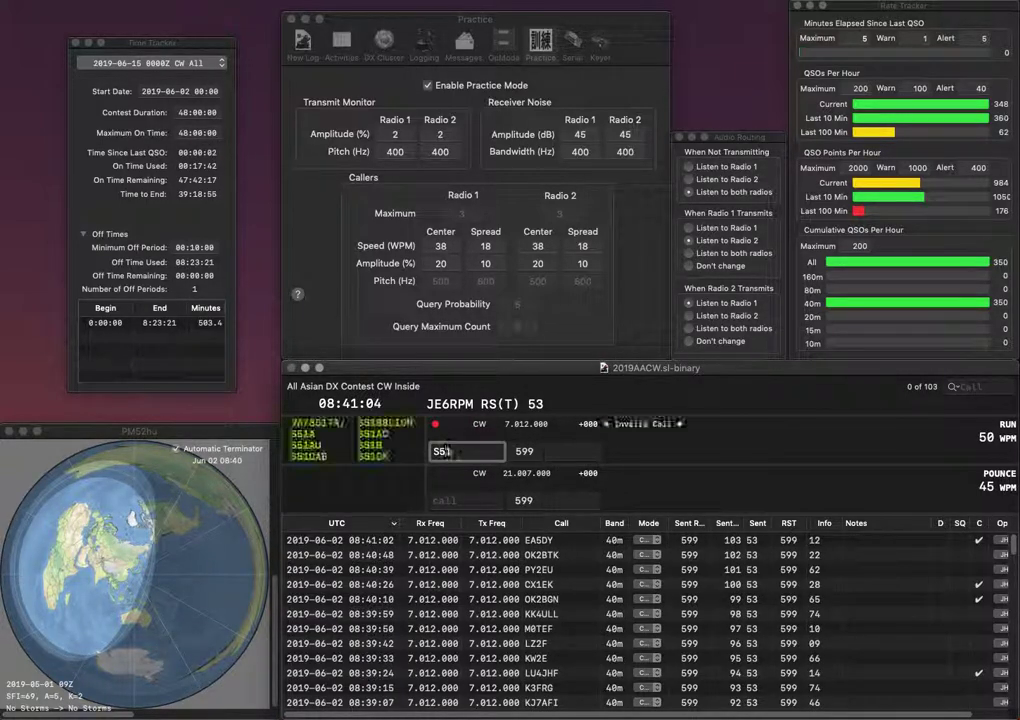
key(space)
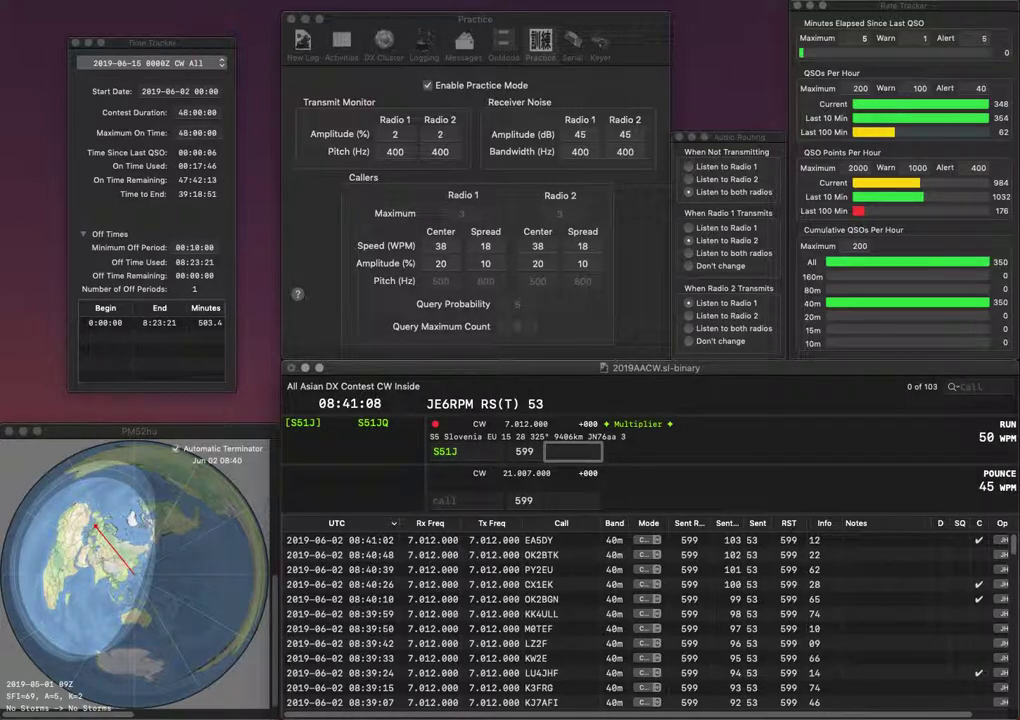
text(54)
key(Return)
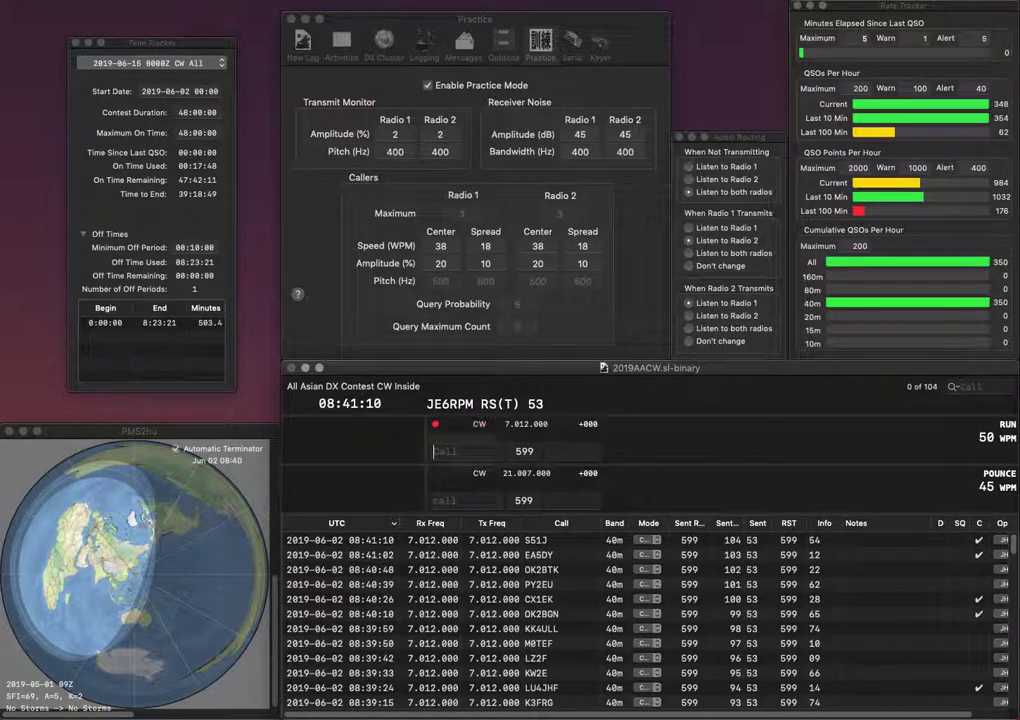
Log a Radio 1 contact with SP9LAS and received exchange 26.
text(SP)
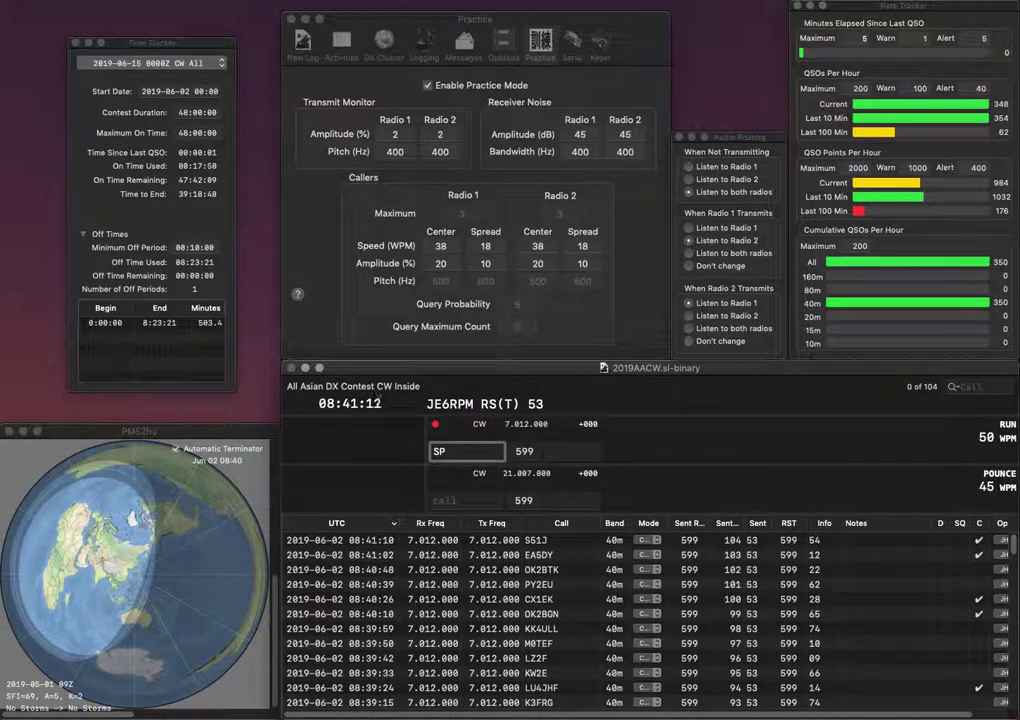
text(9LA)
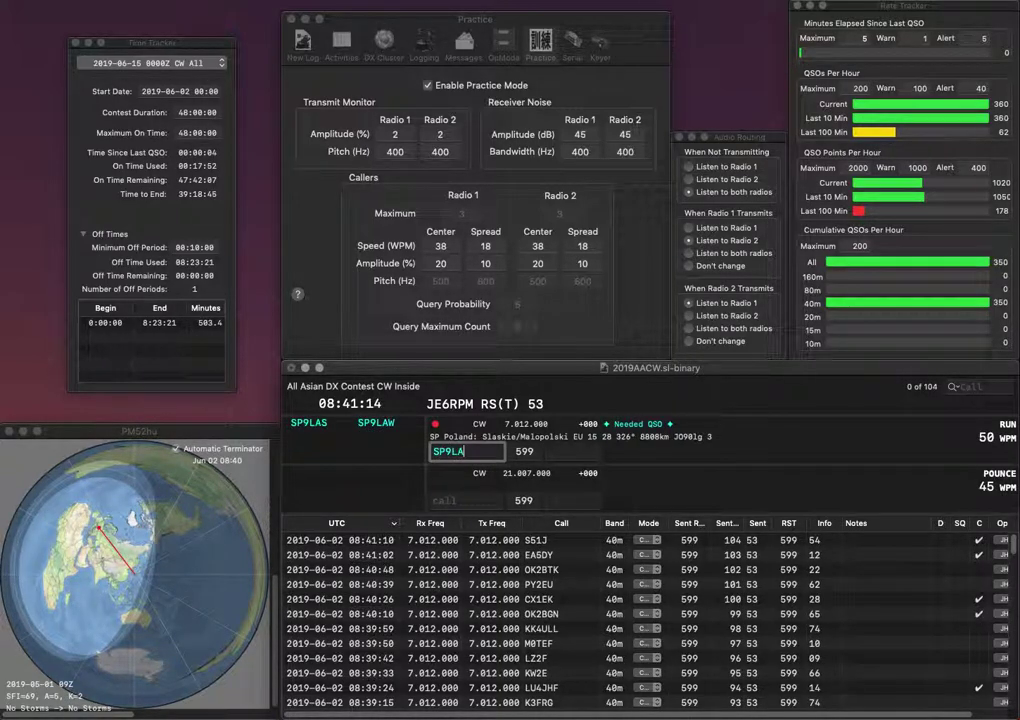
text(S)
key(Return)
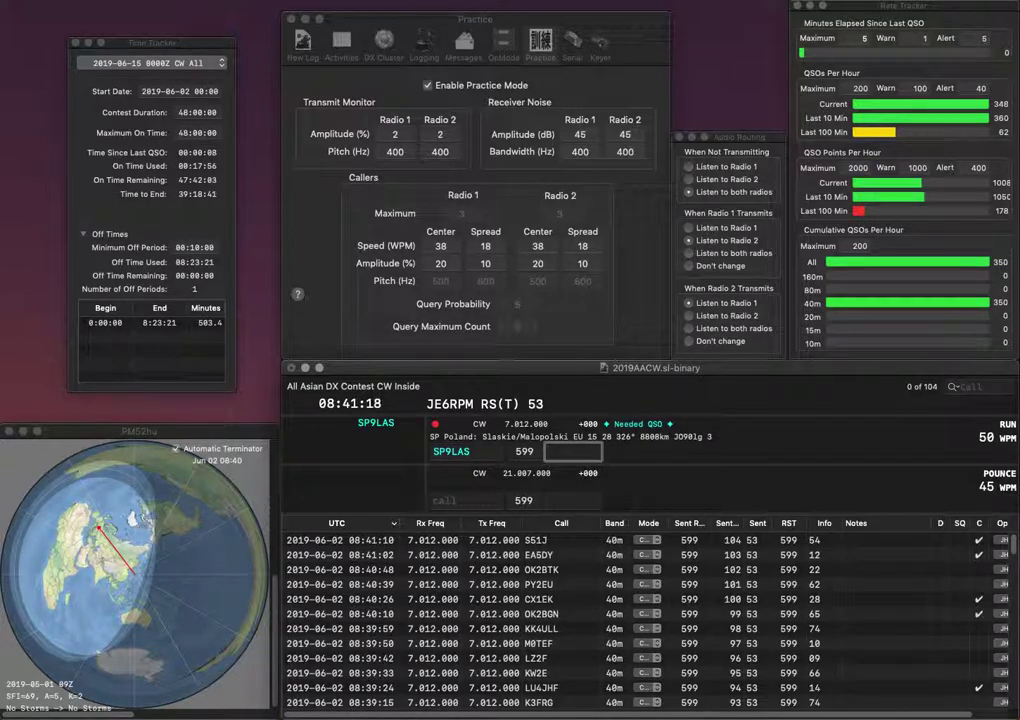
text(26)
key(Return)
Log a Radio 1 contact with 5P9X and received exchange 57.
text(HP9X)
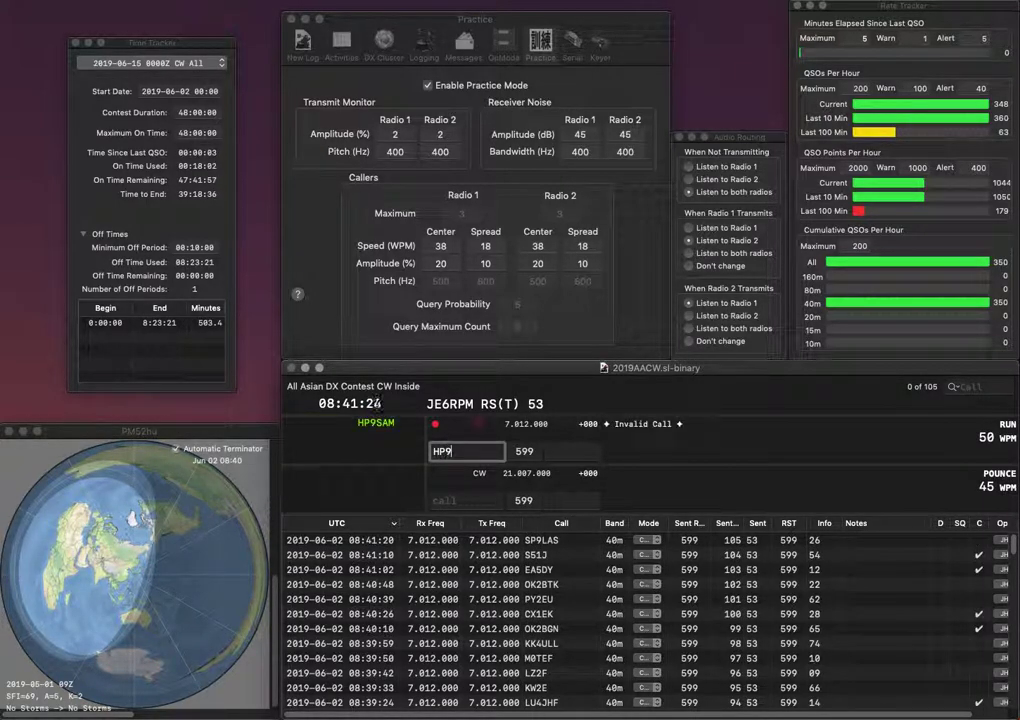
click(439, 451)
key(BackSpace)
text(5P9X)
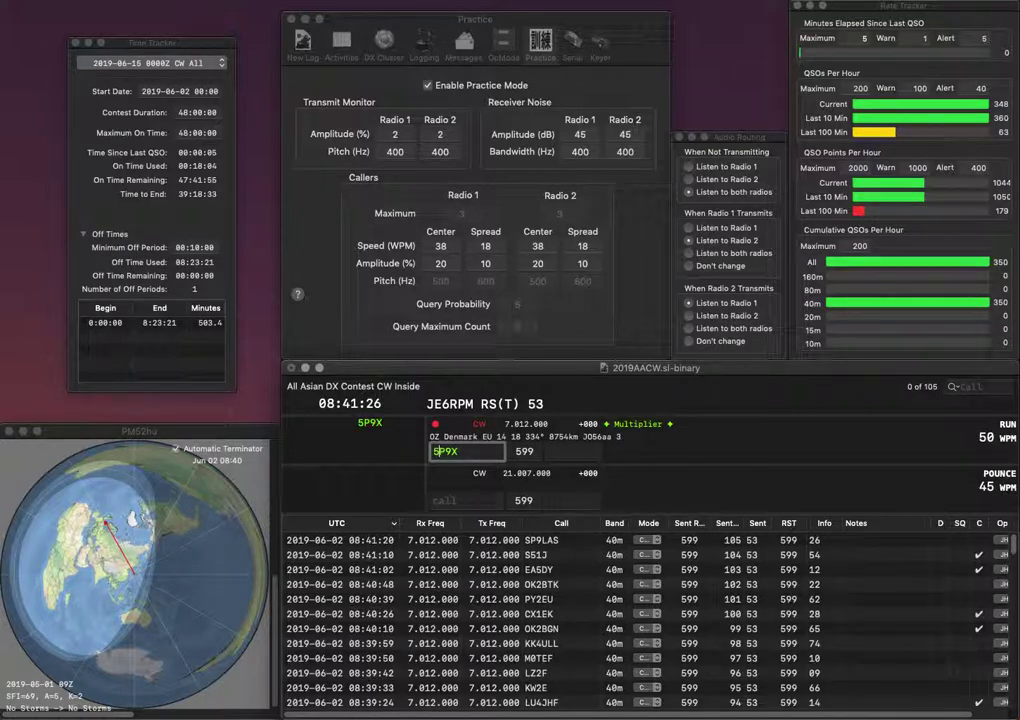
key(Tab)
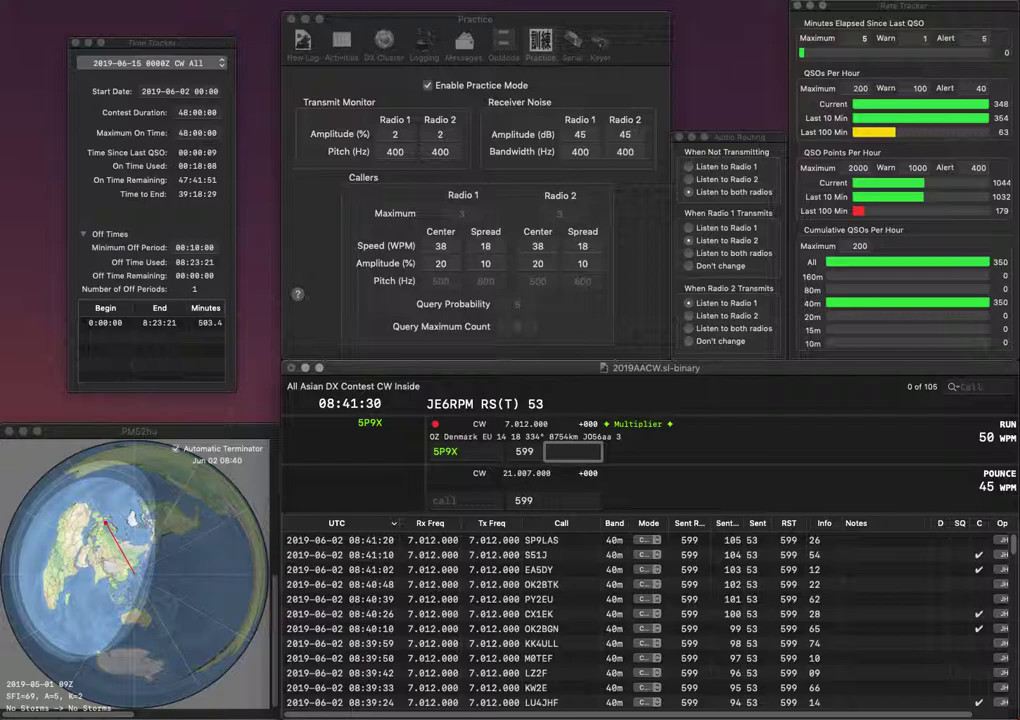
text(57)
key(Return)
text(N)
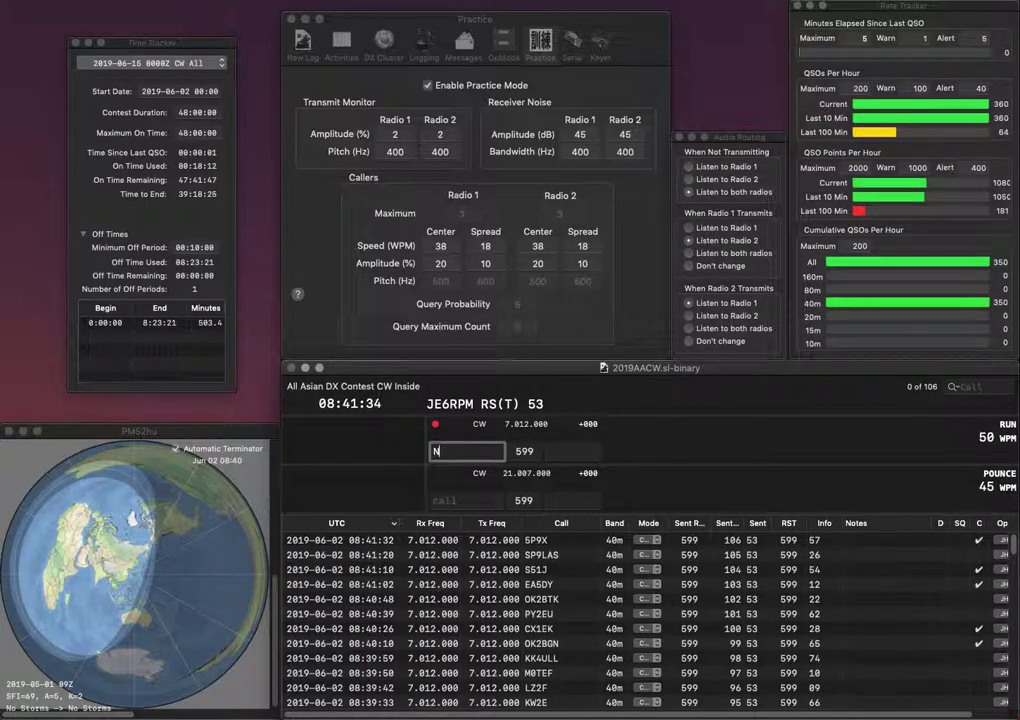
text(1XY)
key(space)
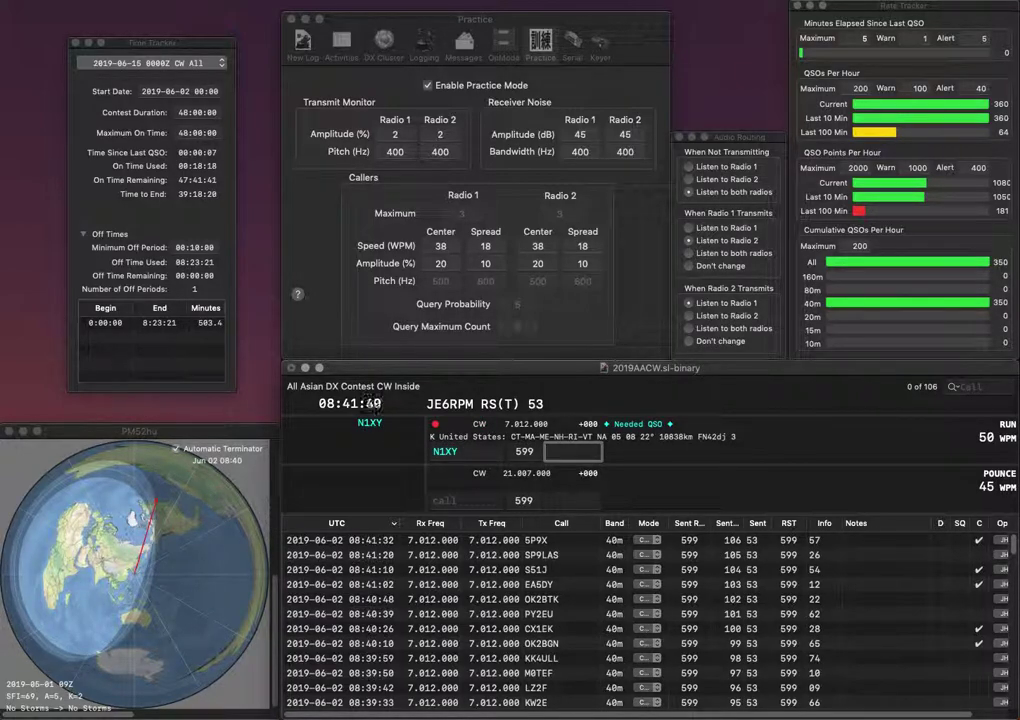
text(05)
key(Return)
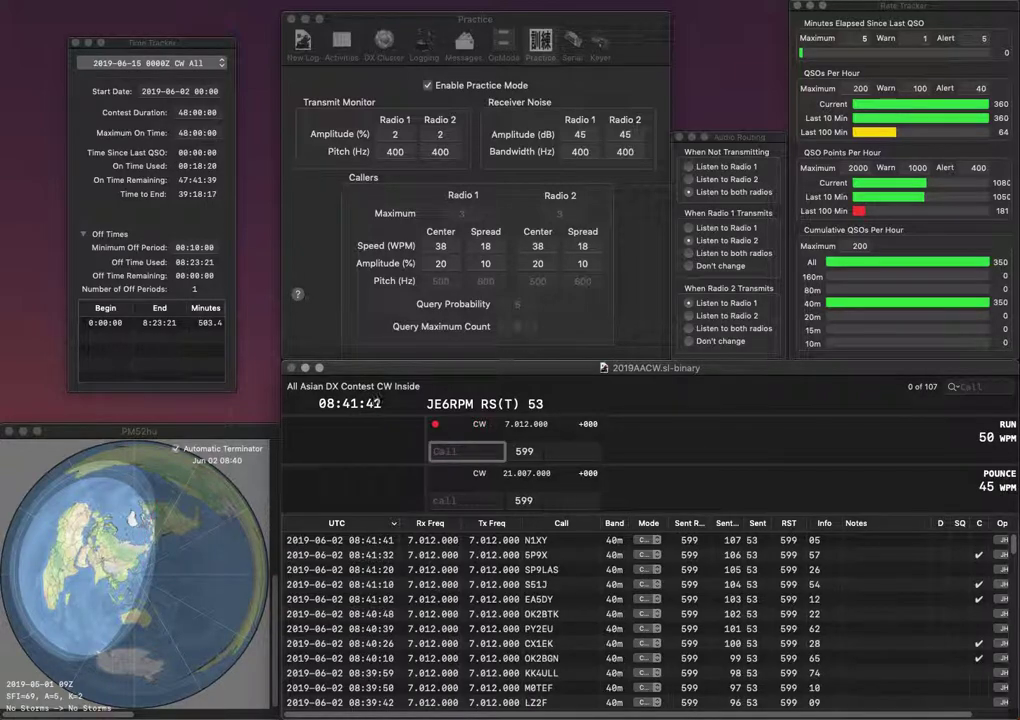
Log a Radio 1 contact with 8S0C and received exchange 25.
text(Z8)
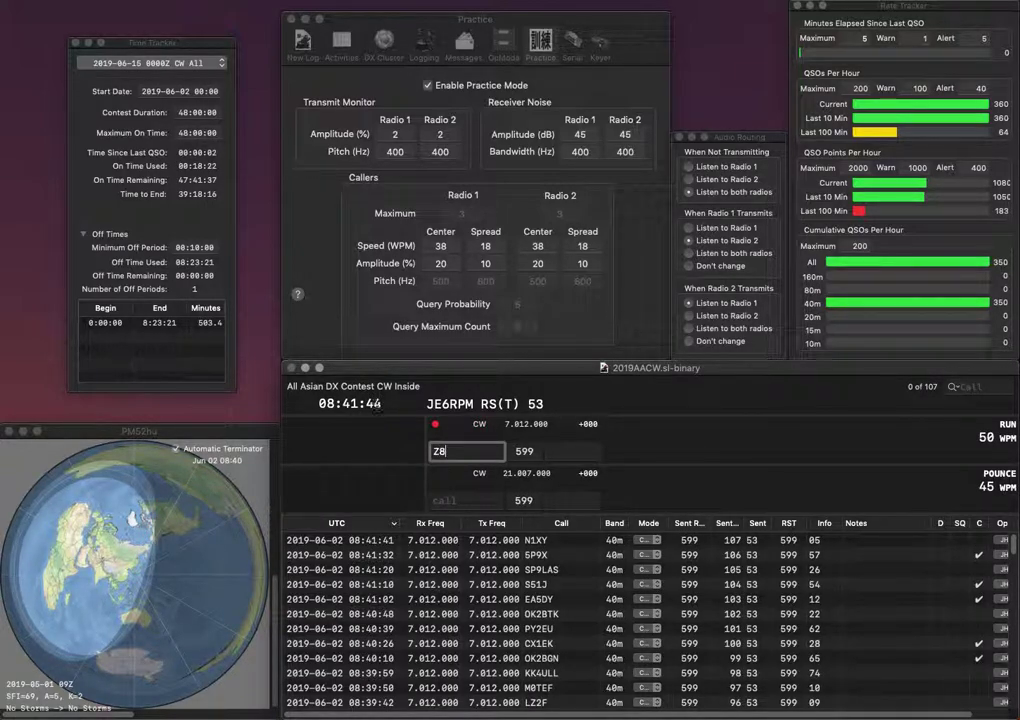
text(C)
key(Home)
text(8)
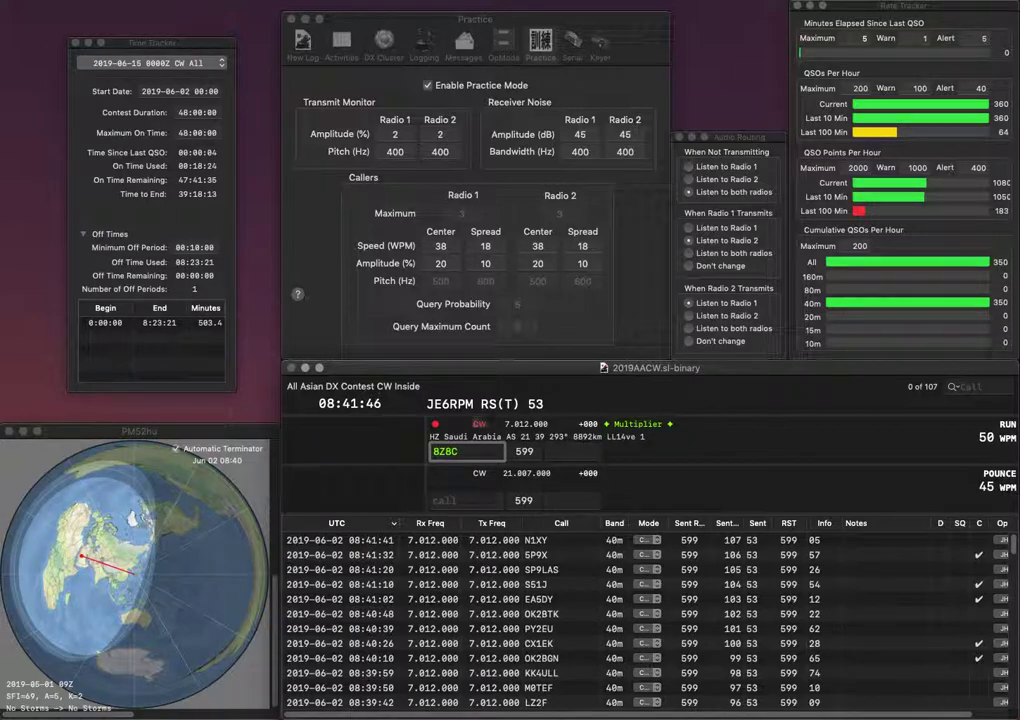
key(Delete)
text(S)
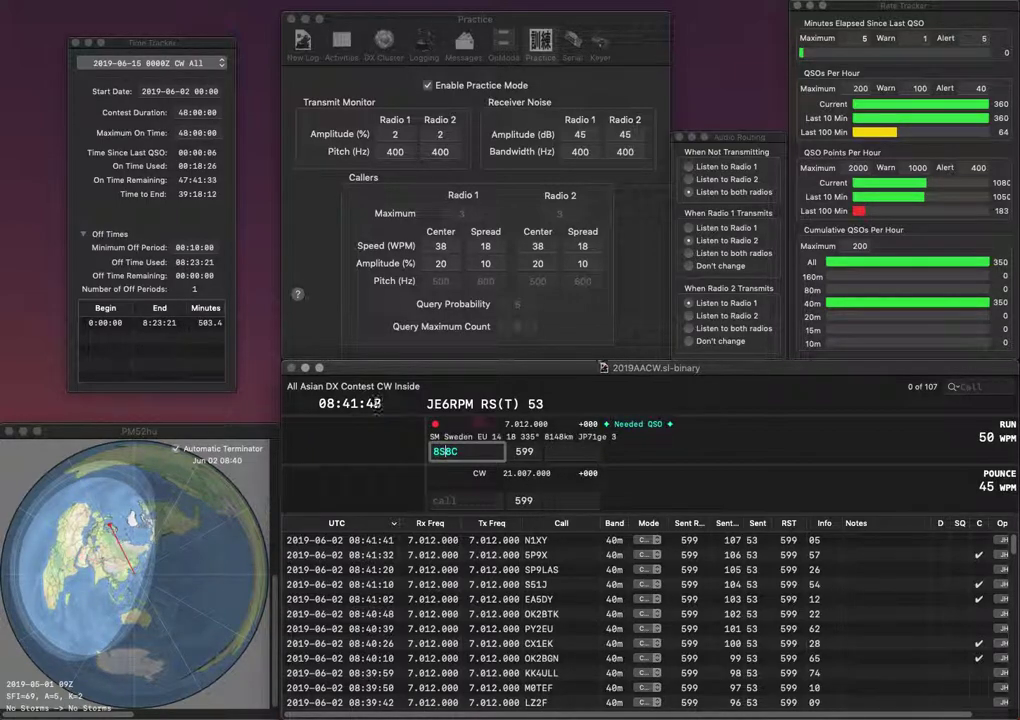
key(Delete)
text(9)
key(BackSpace)
text(0)
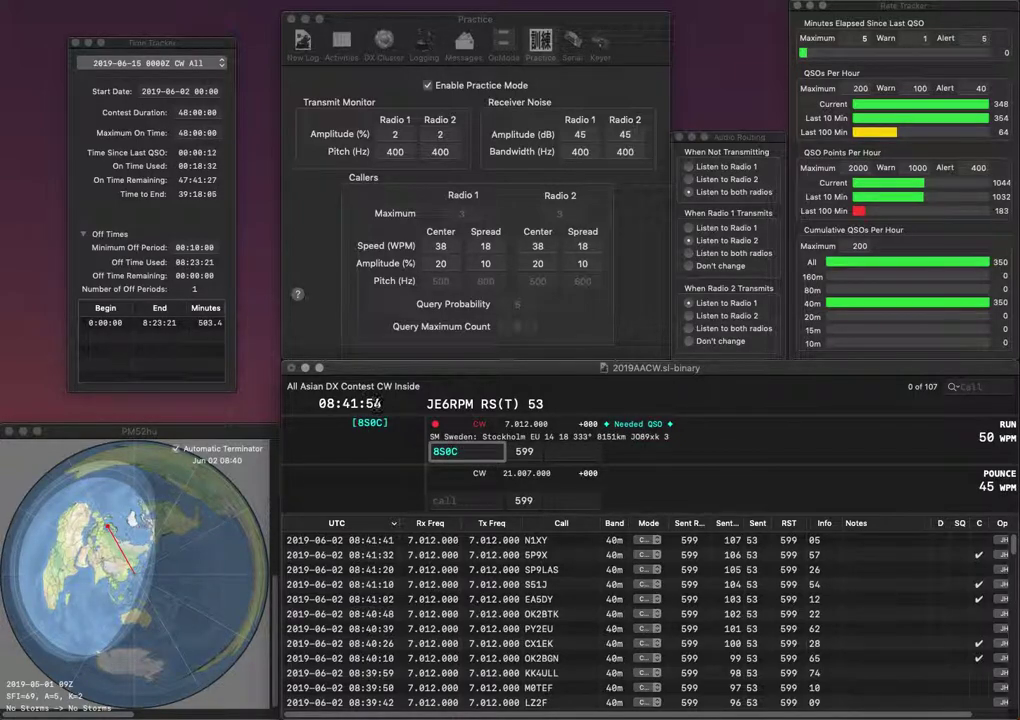
key(space)
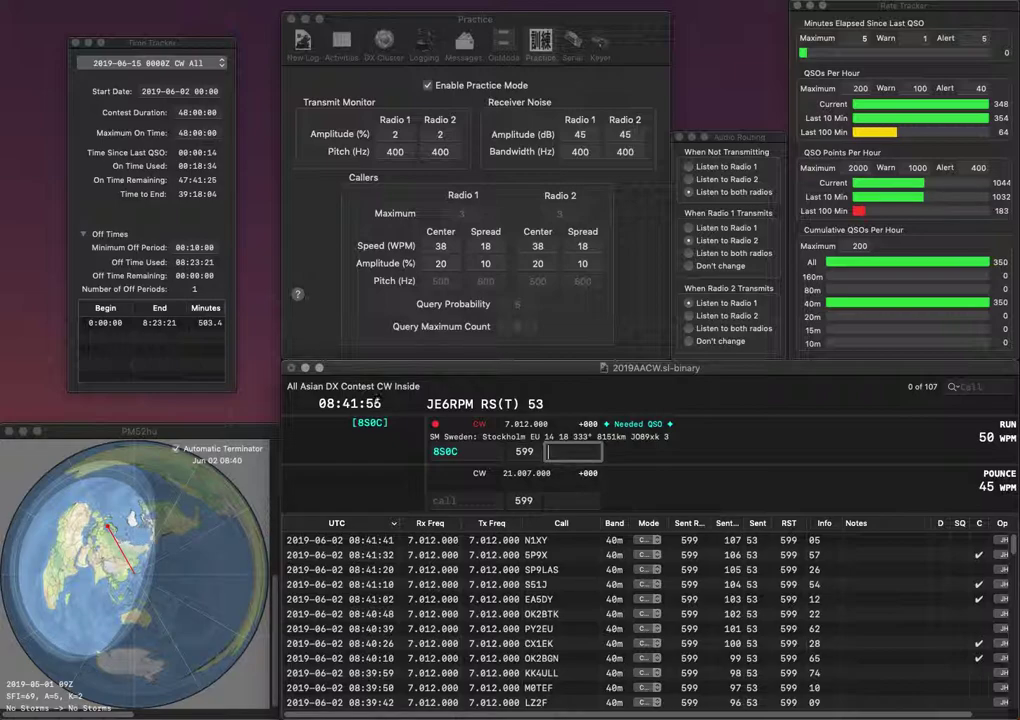
text(25)
key(Return)
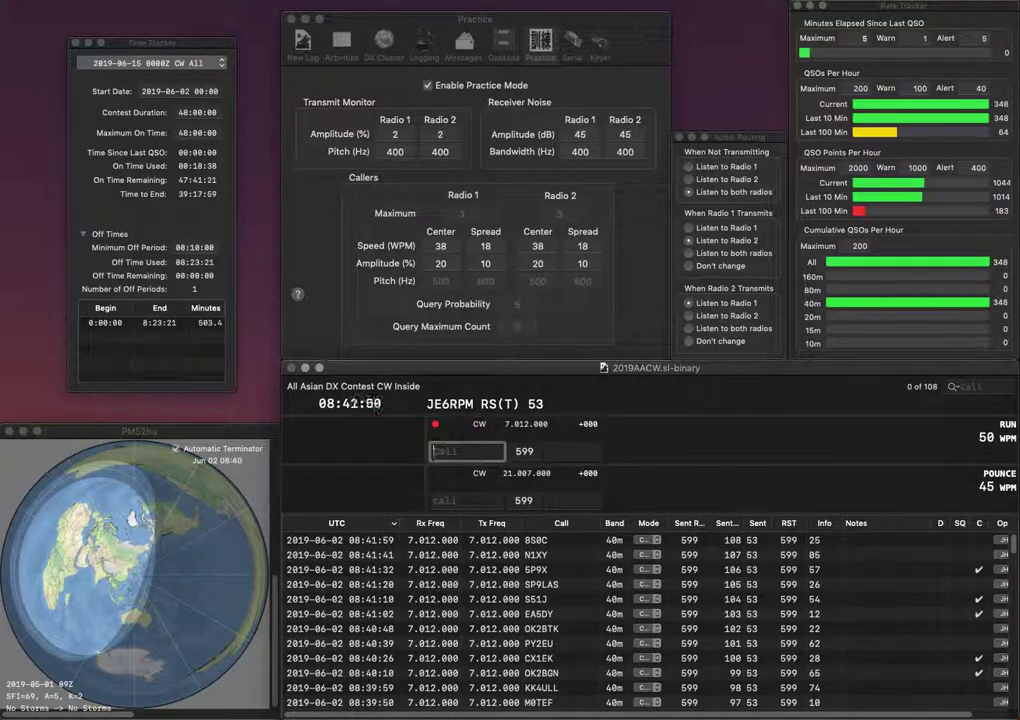
text(VE)
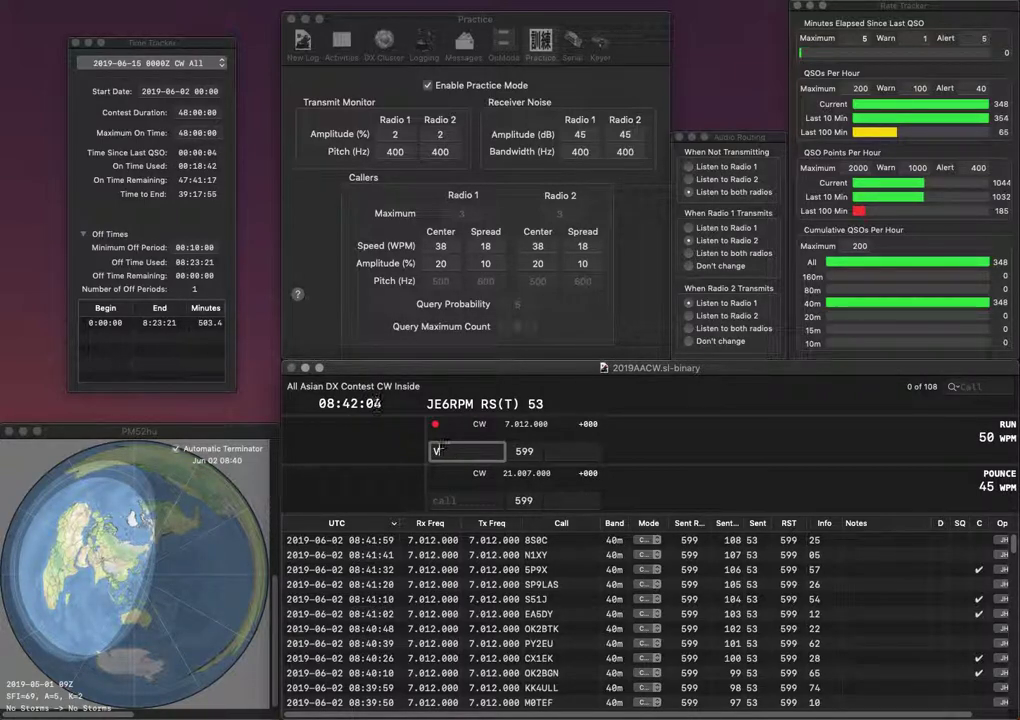
key(BackSpace)
text(U2UR)
key(Return)
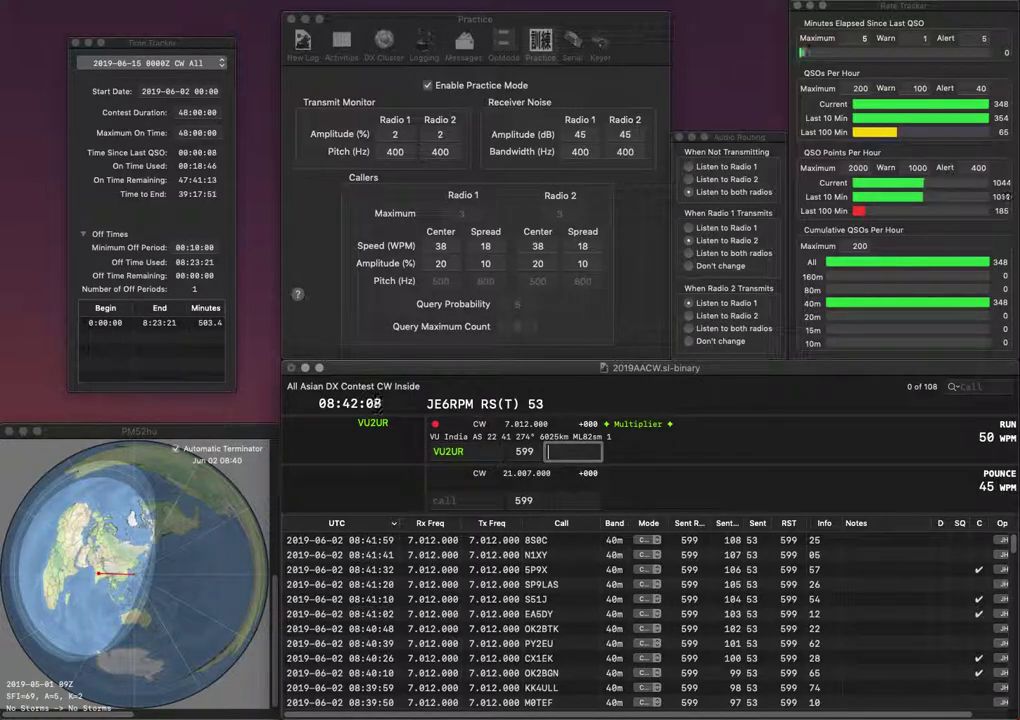
text(96)
key(Return)
Log a Radio 1 contact with IK2RLS and received exchange 91.
text(IK)
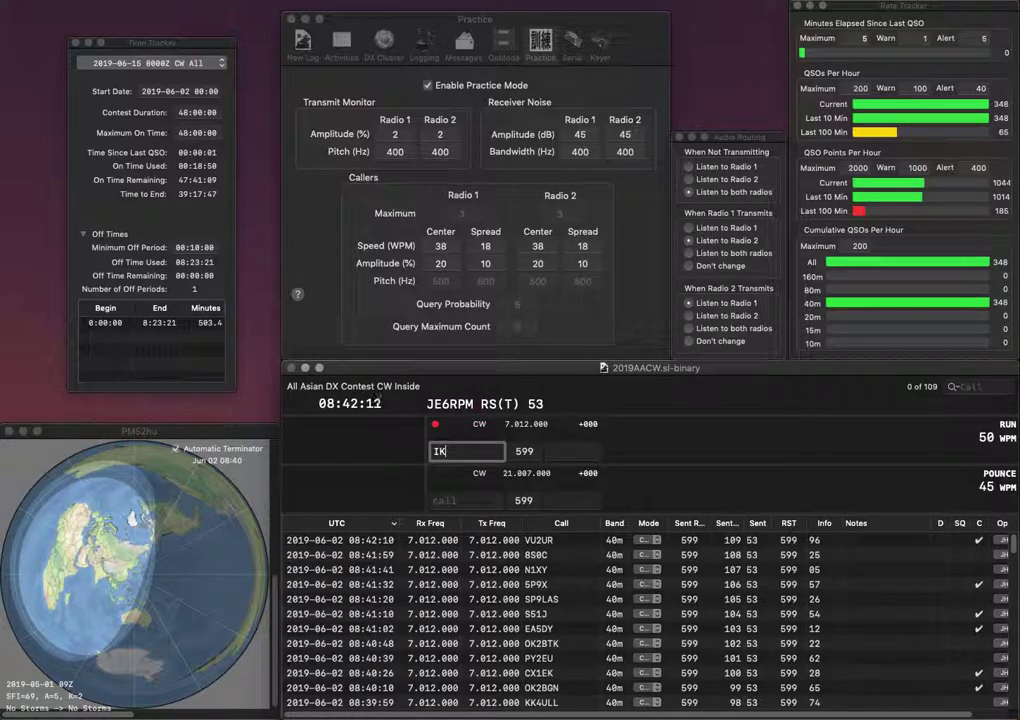
text(2RLS)
key(space)
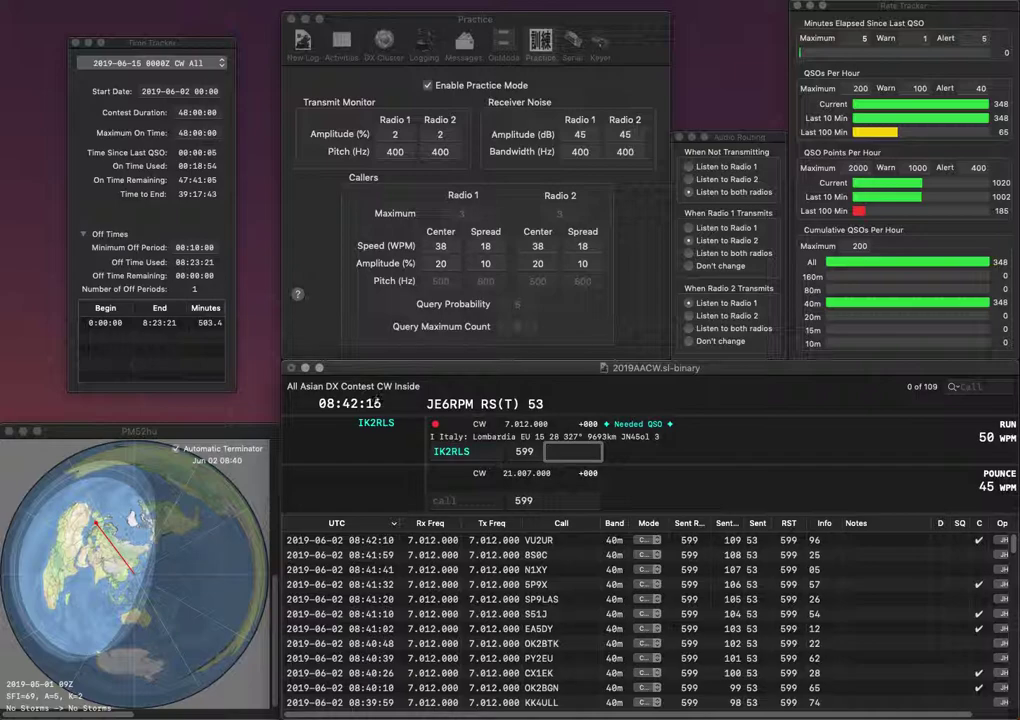
text(91)
key(Return)
Log a Radio 1 contact with N9JNQ and received exchange 26.
text(N98)
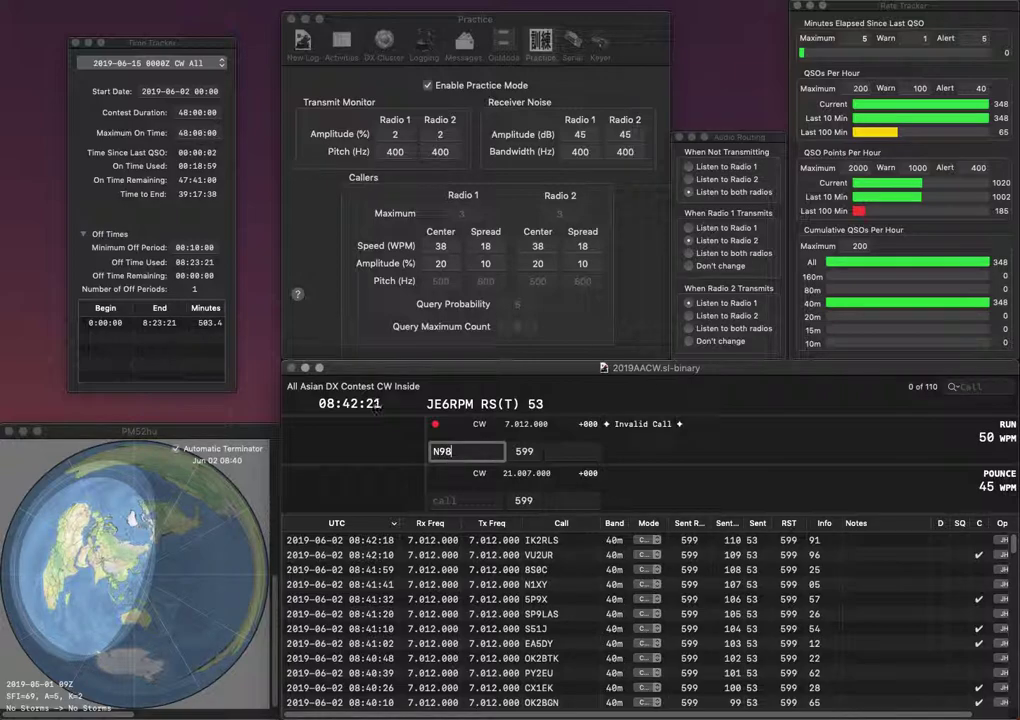
key(BackSpace)
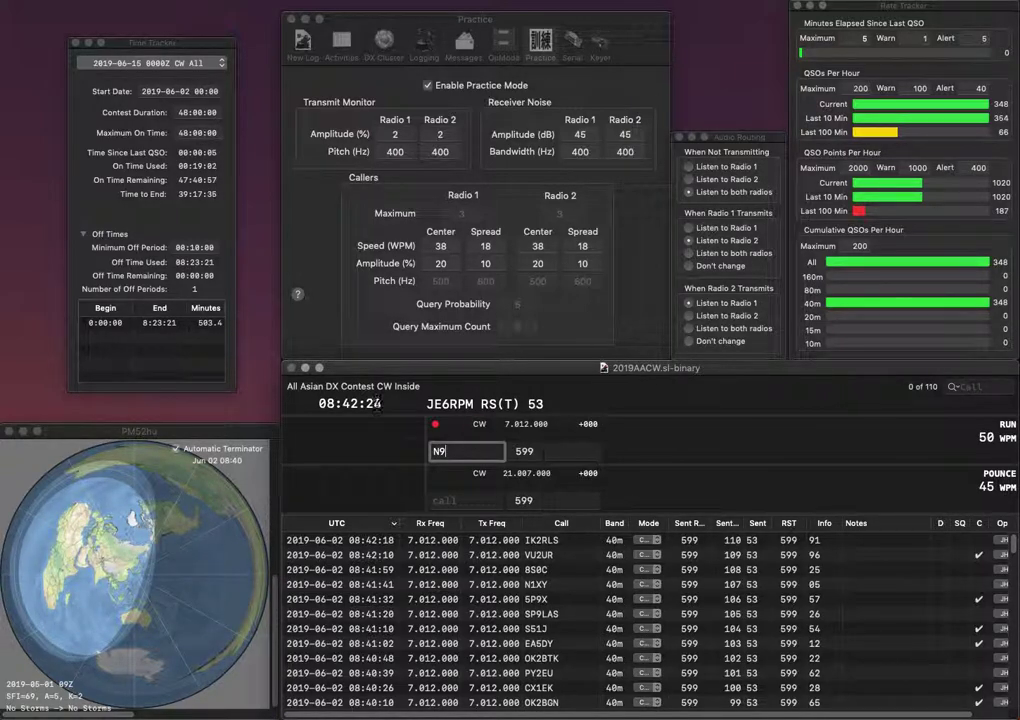
text(JNQ)
key(space)
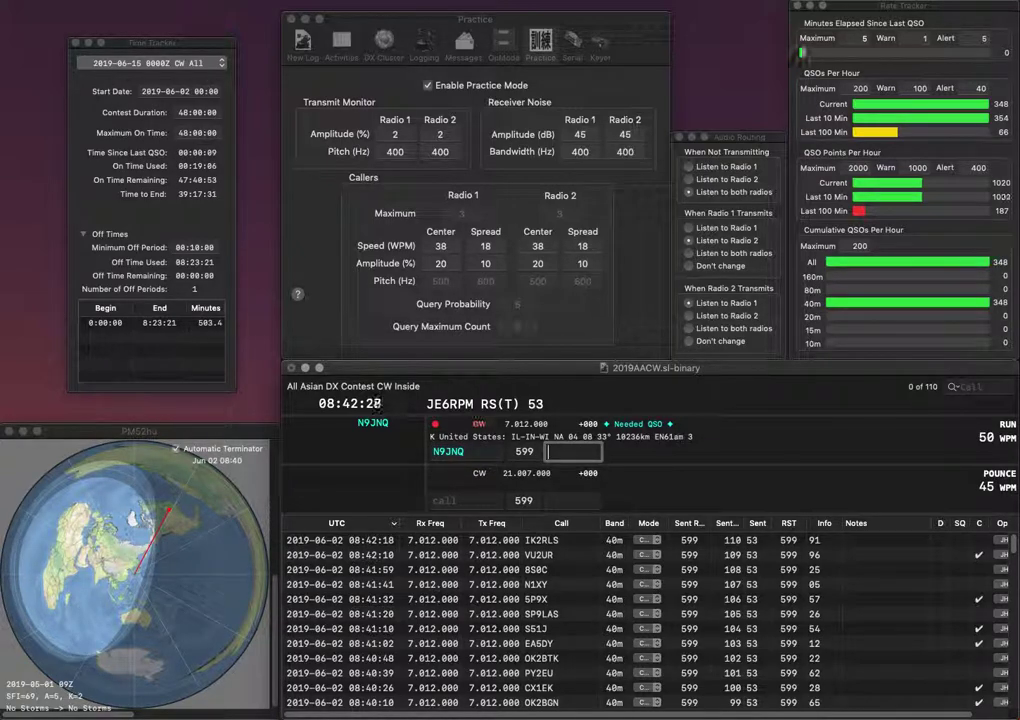
text(26)
key(Return)
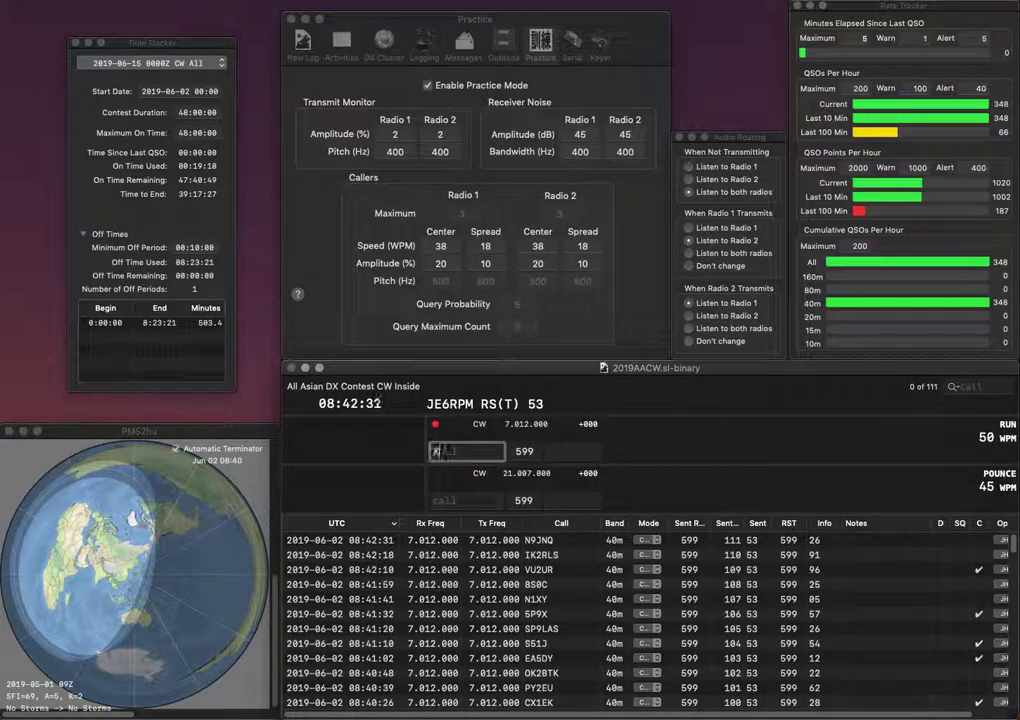
Log a Radio 1 contact with KO4W and received exchange 96.
text(KO4W)
key(space)
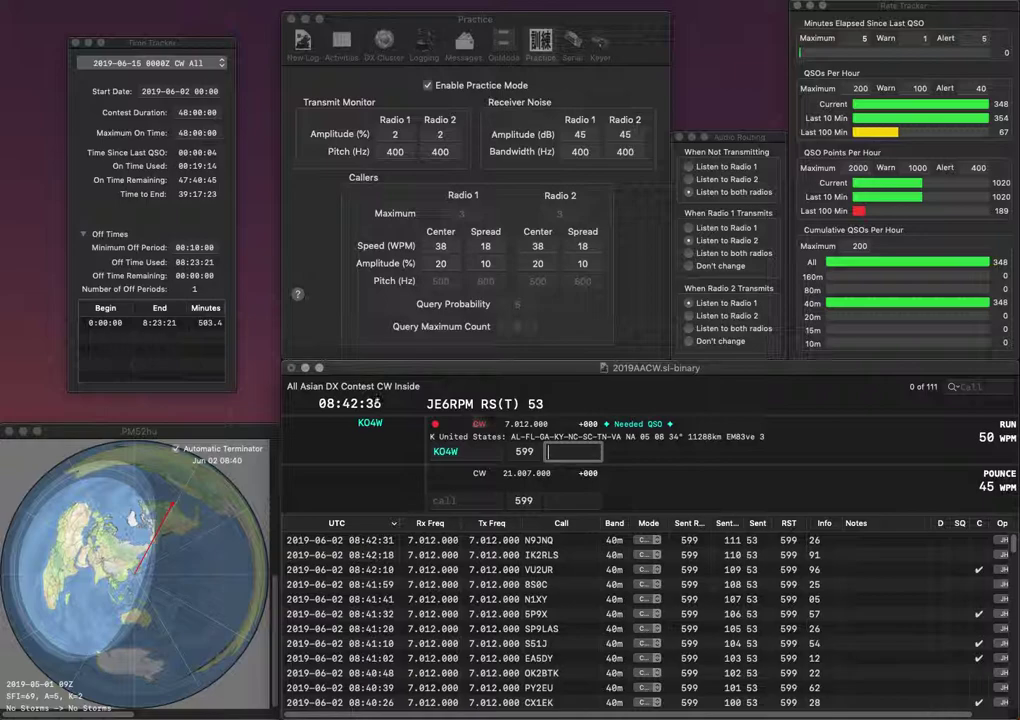
text(96)
key(Return)
text(KJ)
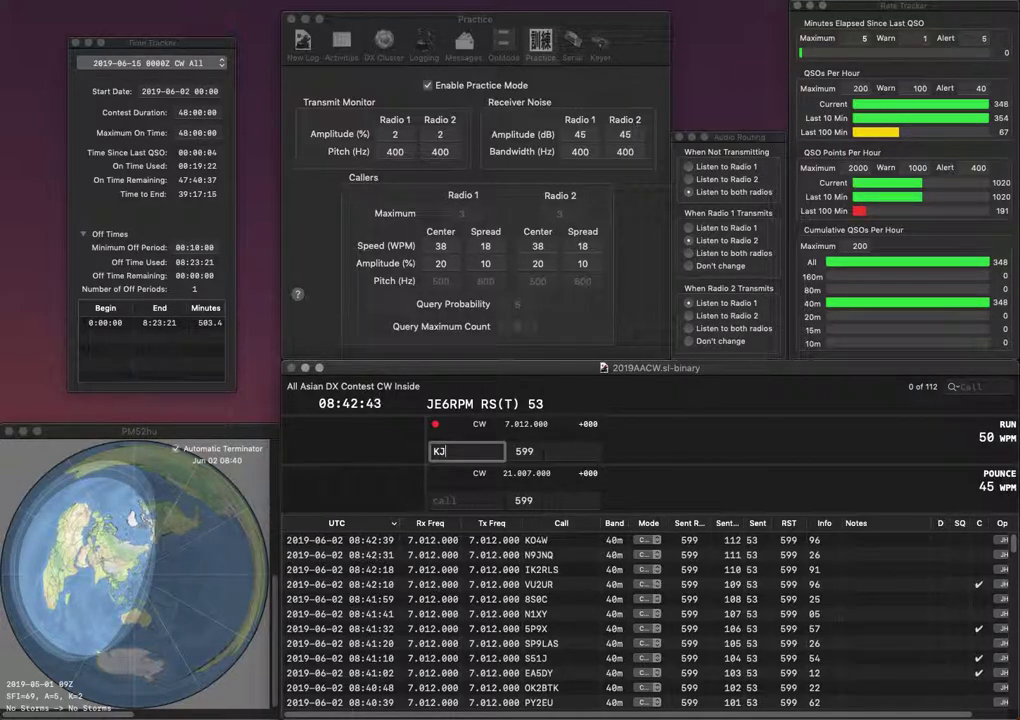
text(54)
key(BackSpace)
text(4)
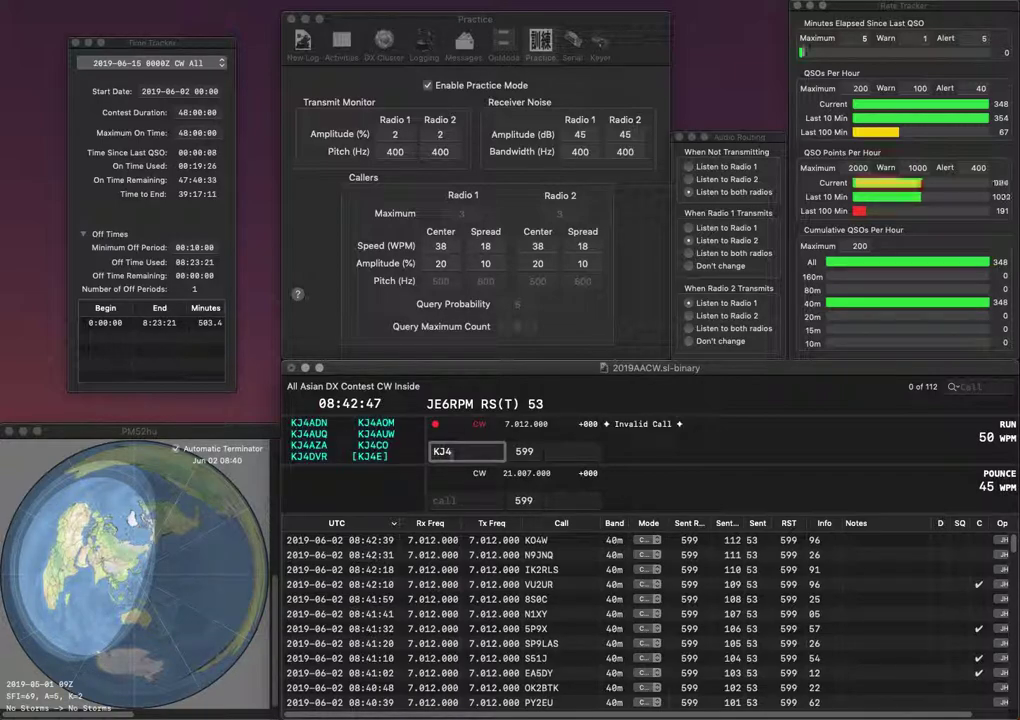
text(AU)
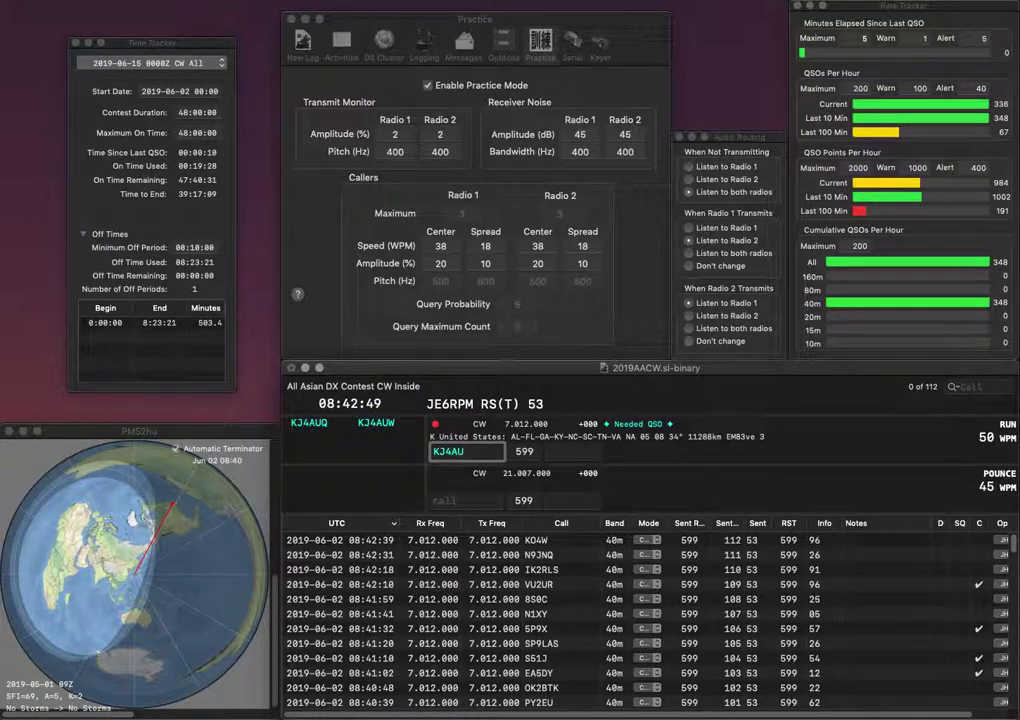
key(BackSpace)
key(BackSpace)
text(NQA)
key(Tab)
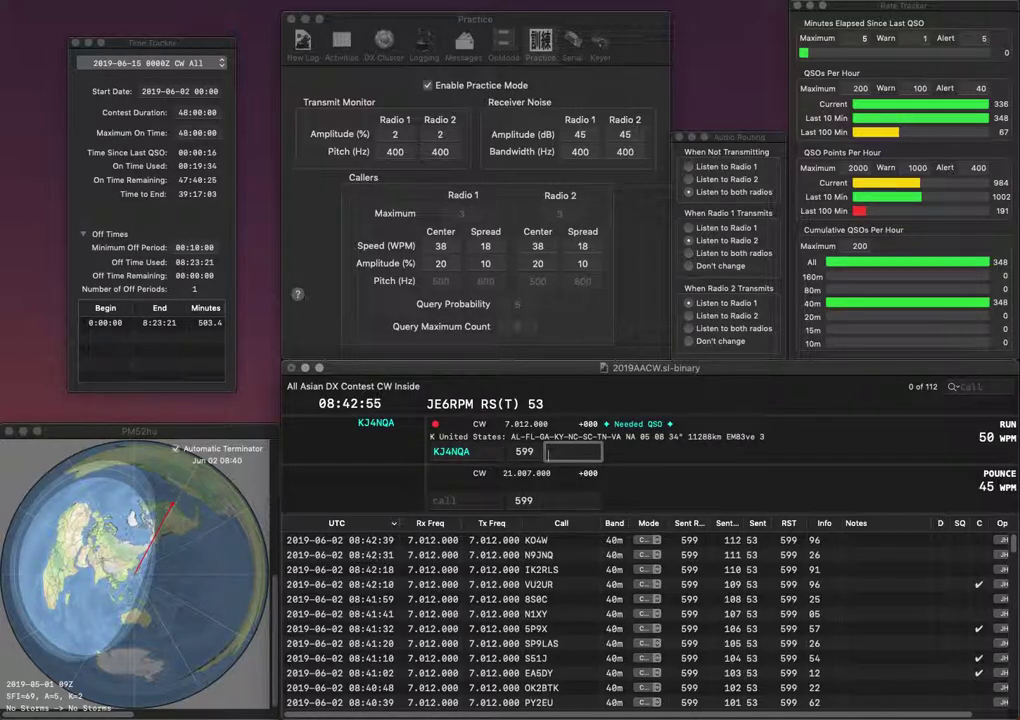
text(14)
key(Return)
Log a Radio 1 contact with F4IVV and received exchange 51.
text(F4IVV)
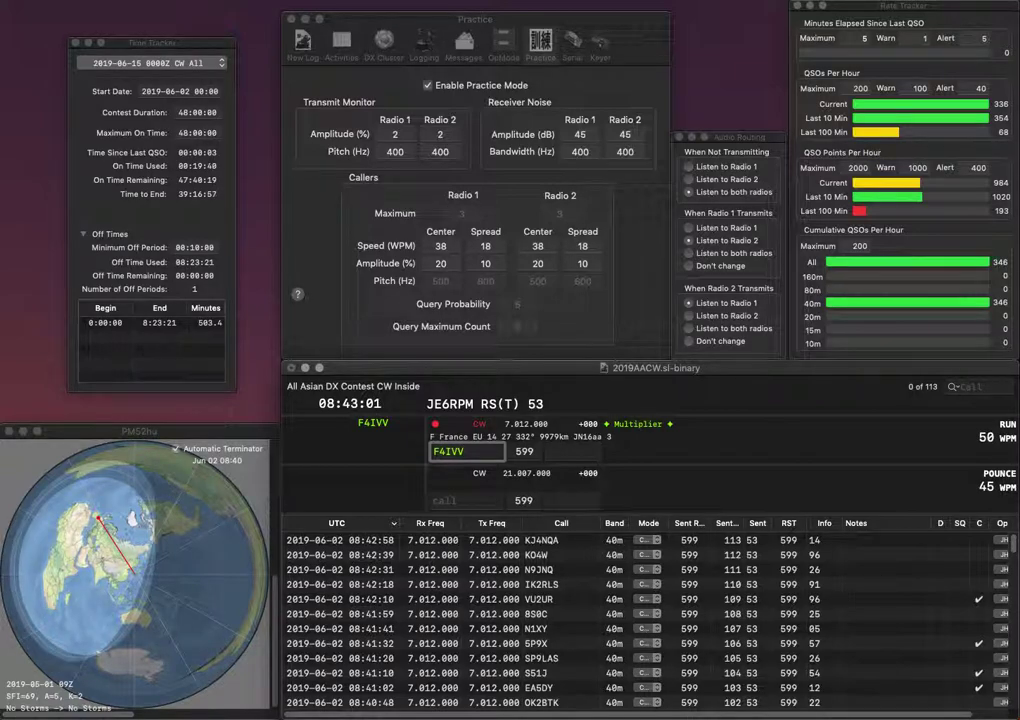
key(Return)
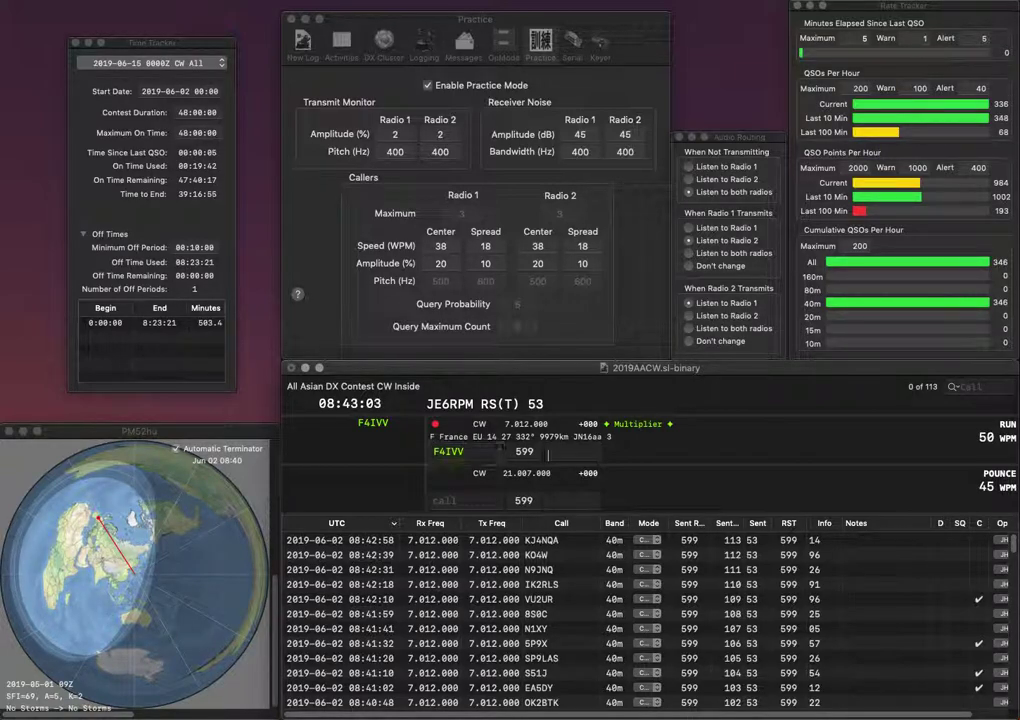
text(51)
key(Return)
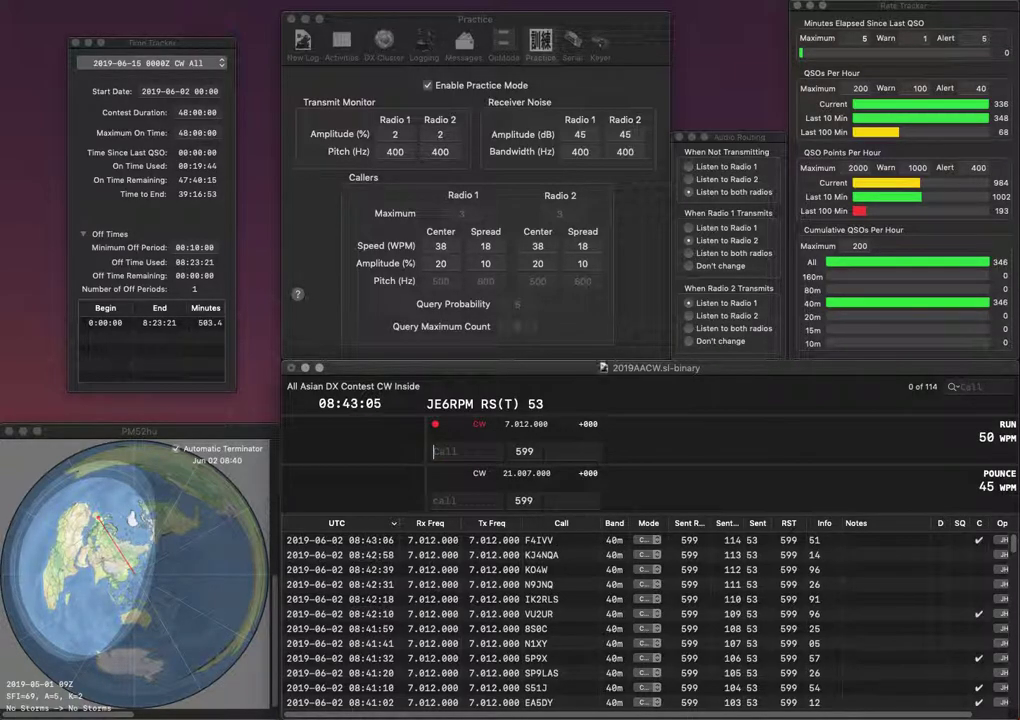
Log a Radio 1 contact with JA4DNC and received exchange 72.
text(JA)
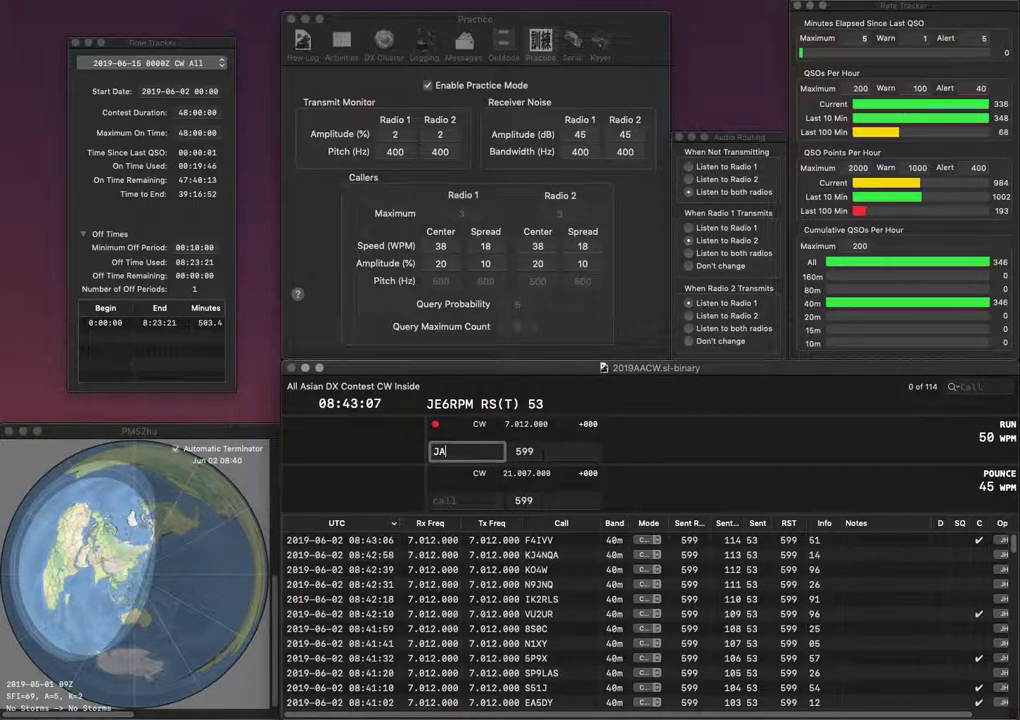
text(4DNC)
key(space)
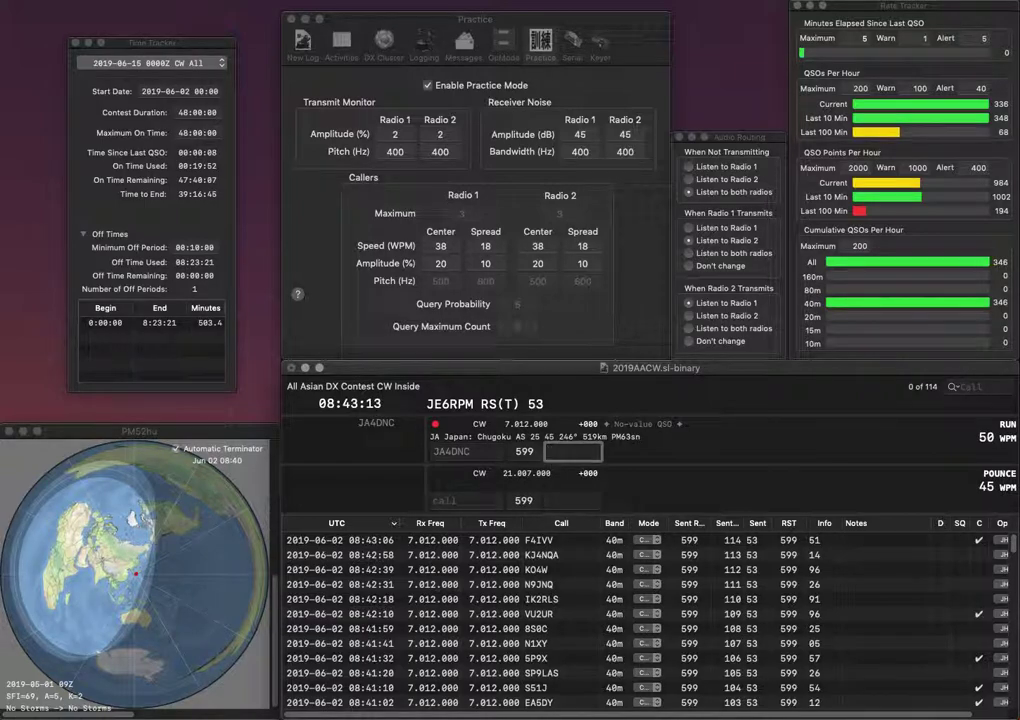
key(Return)
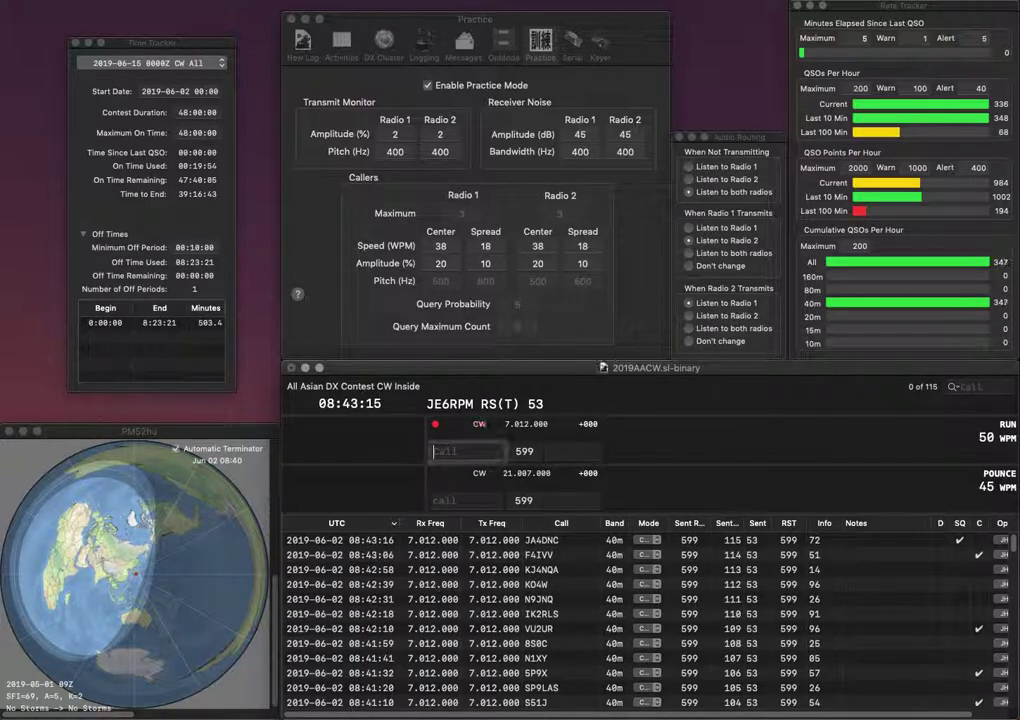
text(DO3G)
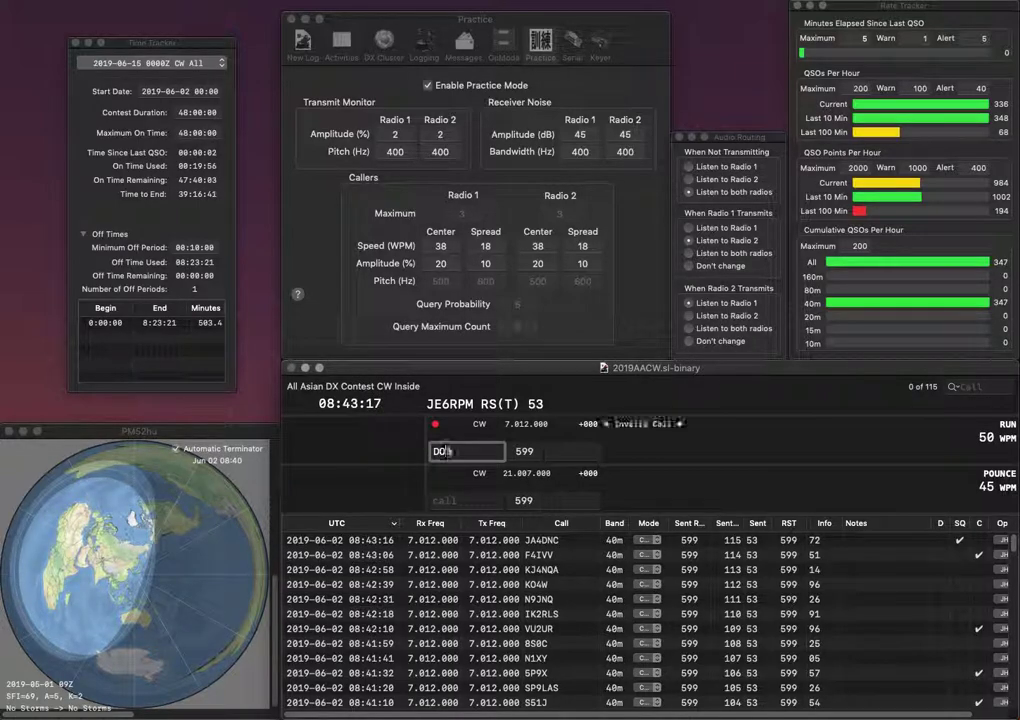
text(LM)
key(space)
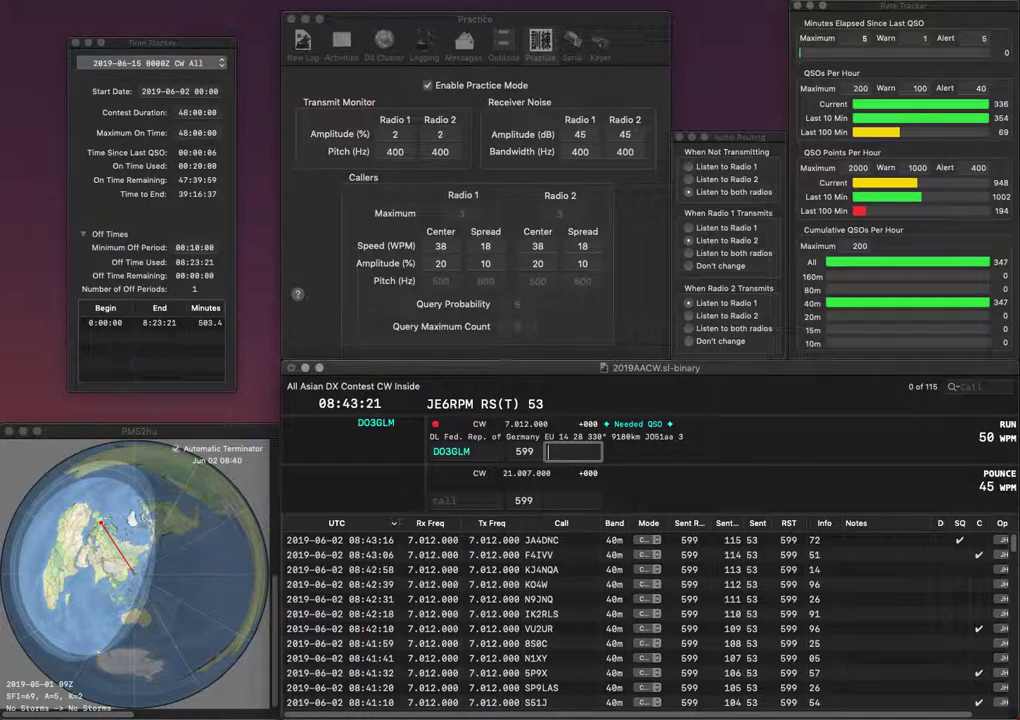
text(18)
key(Return)
text(K)
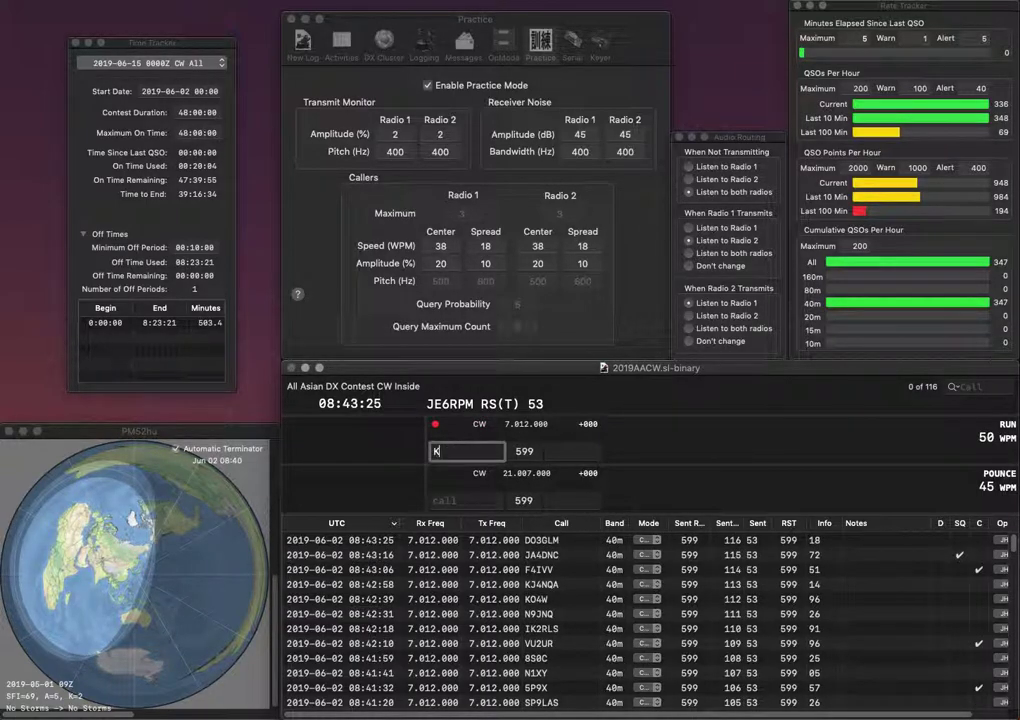
text(Z4P)
key(Return)
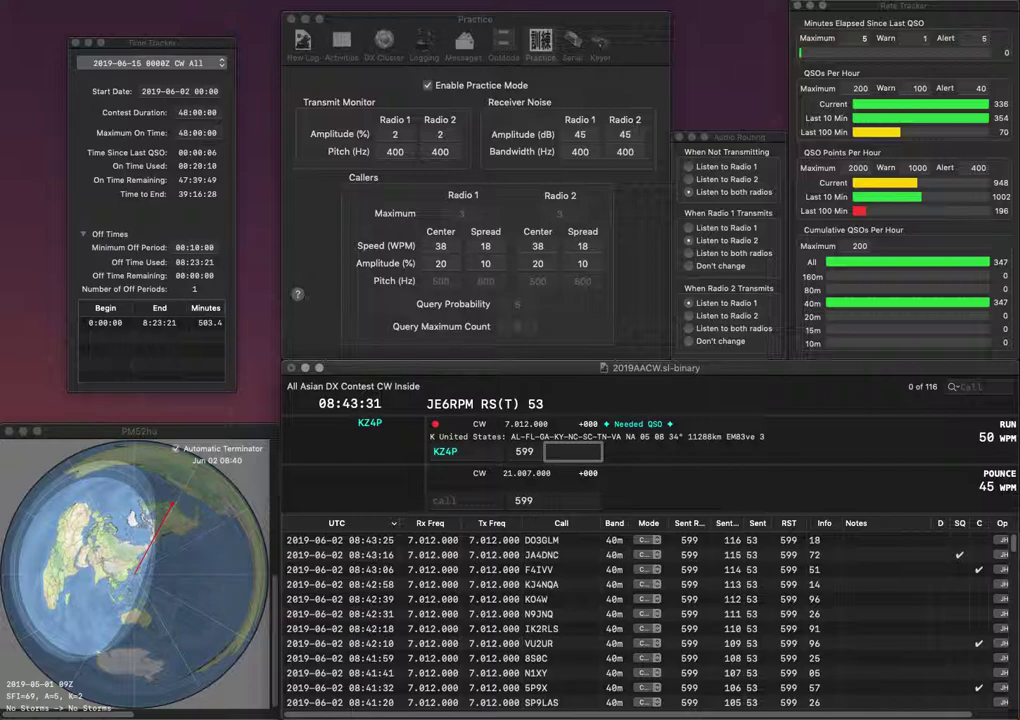
text(93)
key(Return)
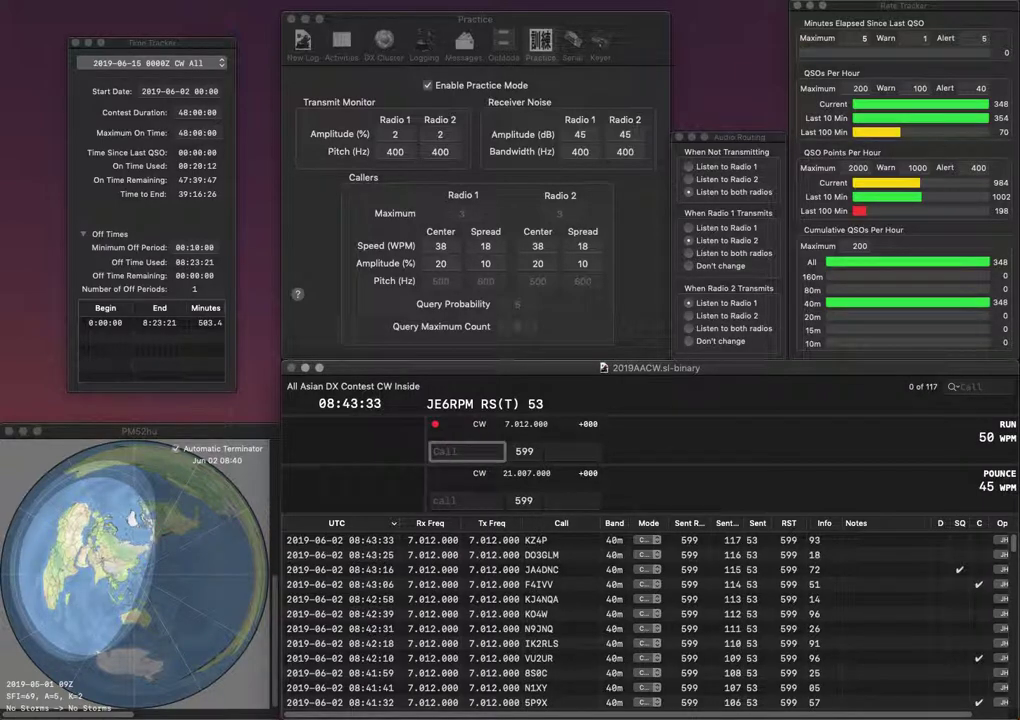
Log a Radio 1 contact with UX0SX and received exchange 50.
text(UX0SX)
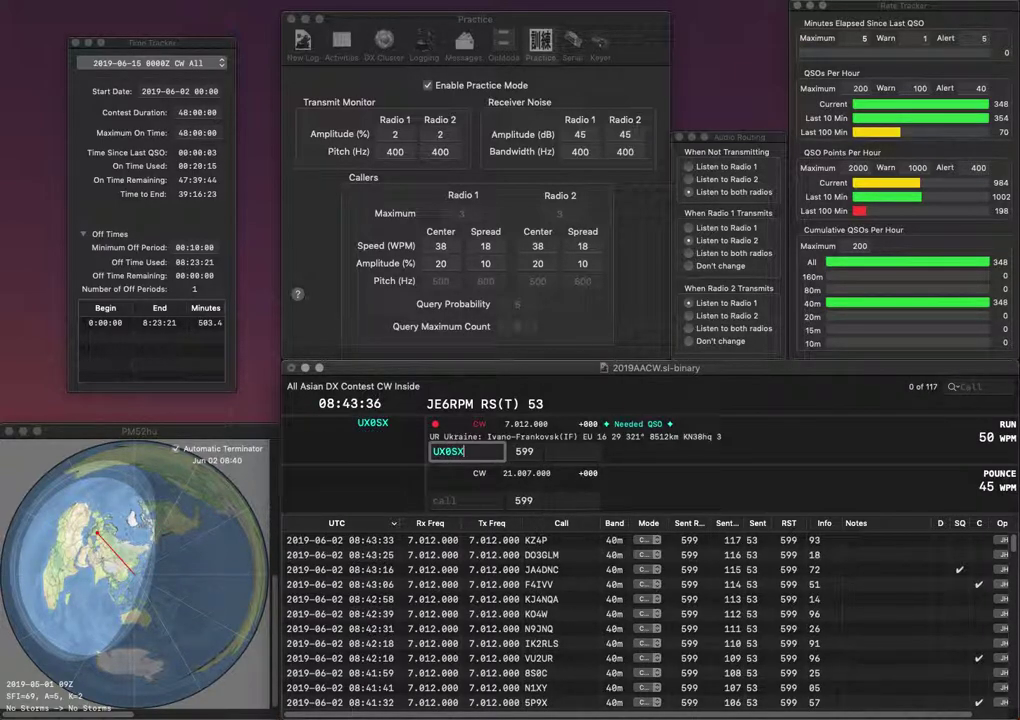
key(space)
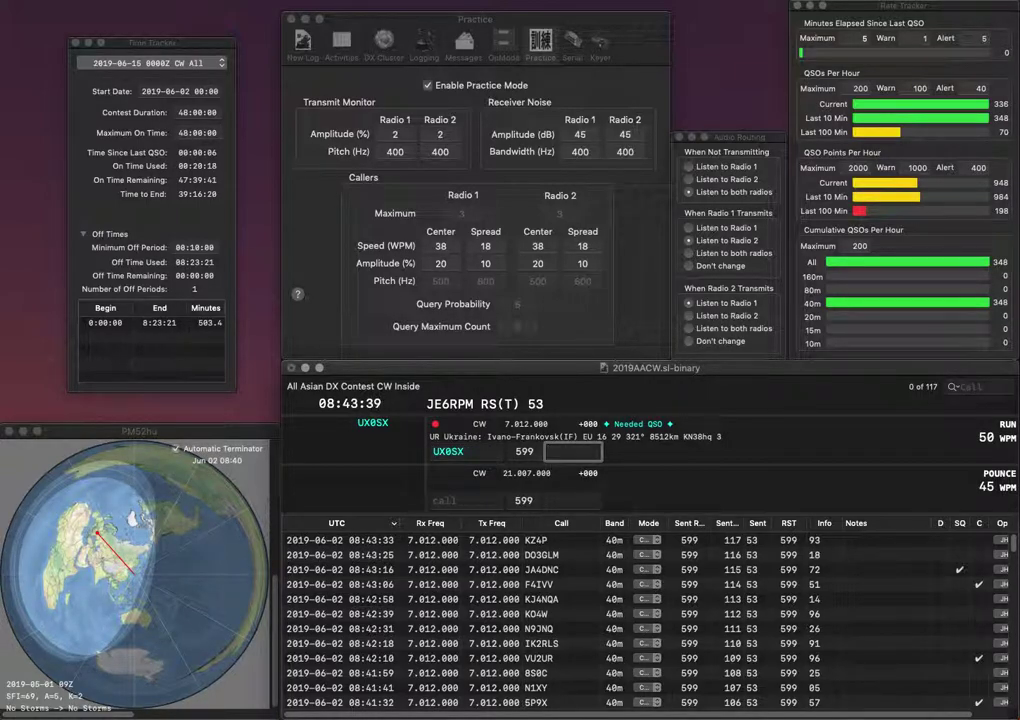
text(50)
key(Return)
text(K9CA)
text(V)
key(Return)
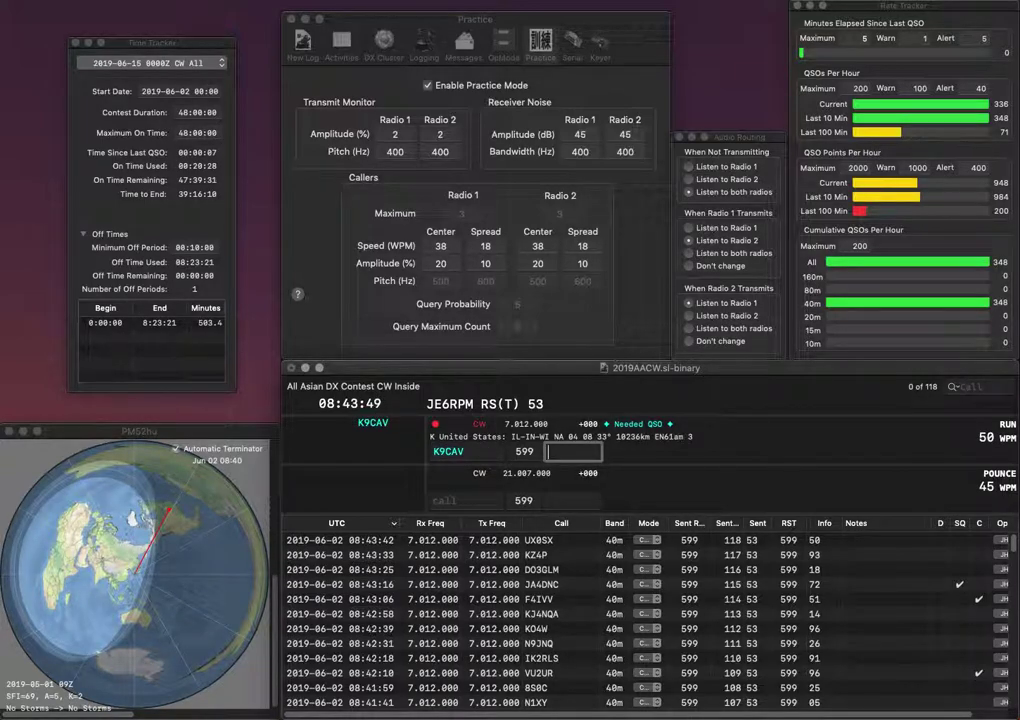
text(18)
key(Return)
text(KC9SFV)
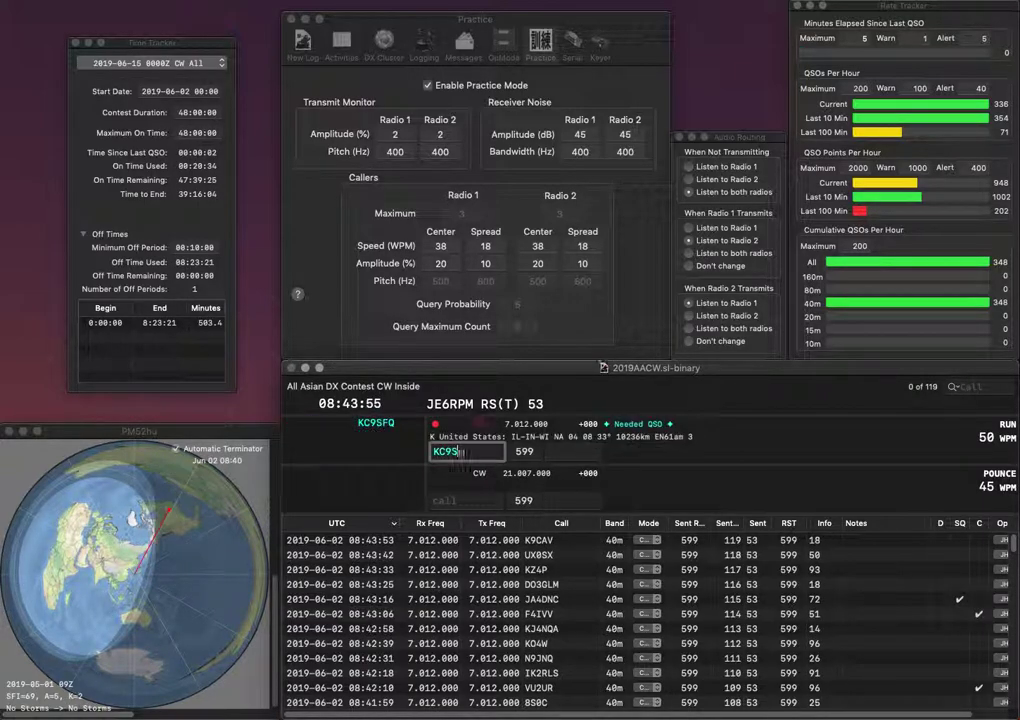
key(Left)
key(Left)
key(BackSpace)
text(H)
key(Return)
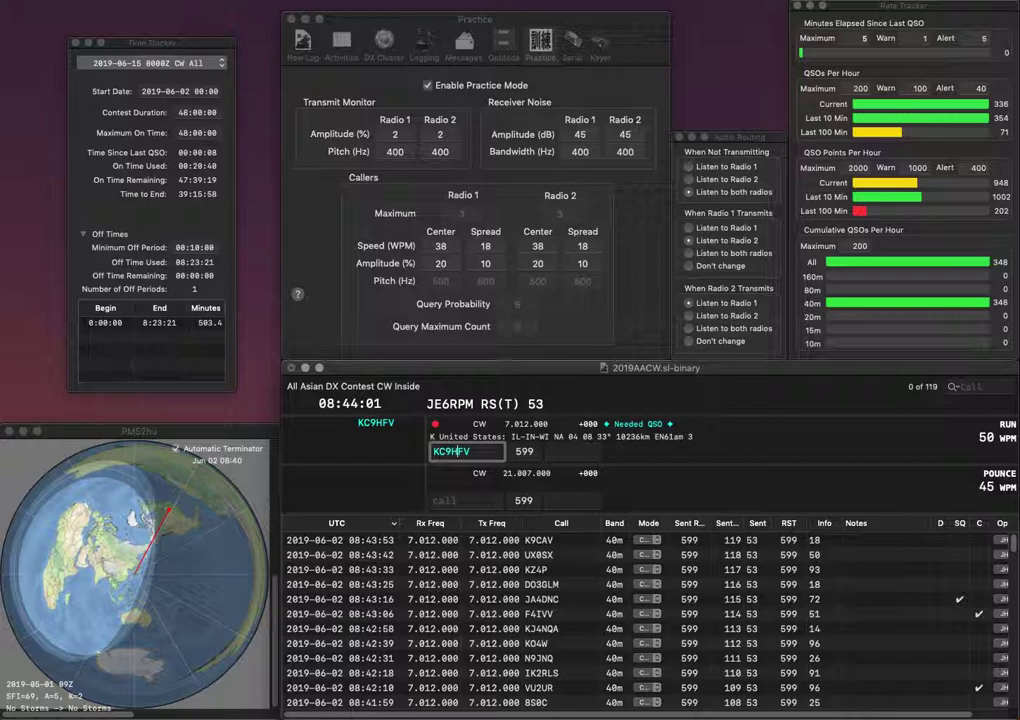
key(Tab)
text(49)
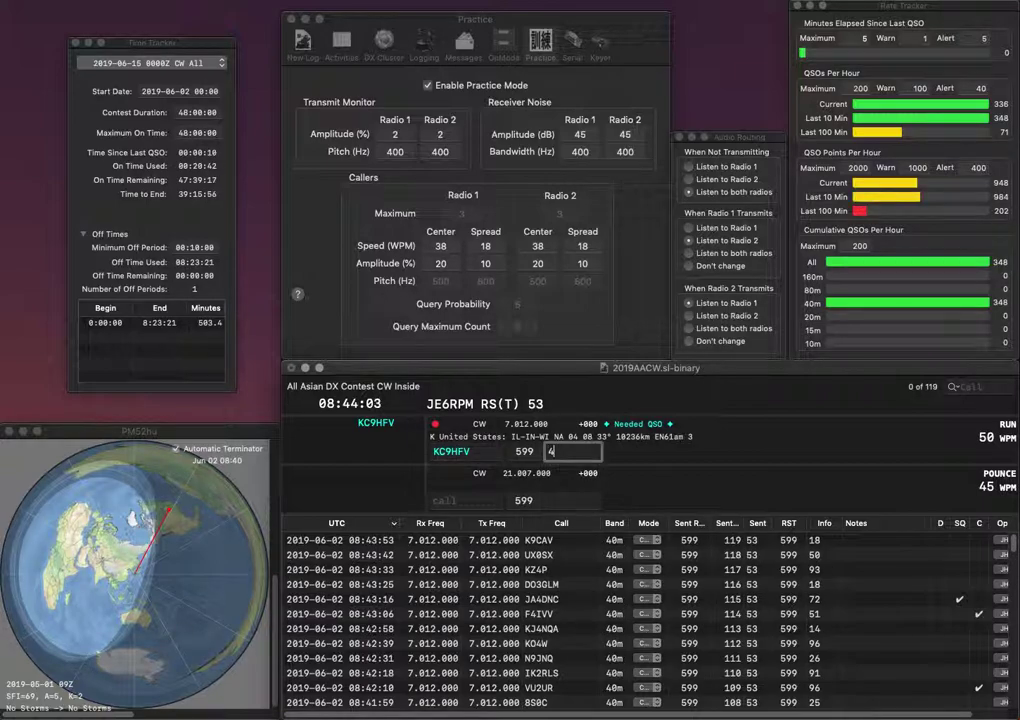
key(Return)
click(428, 85)
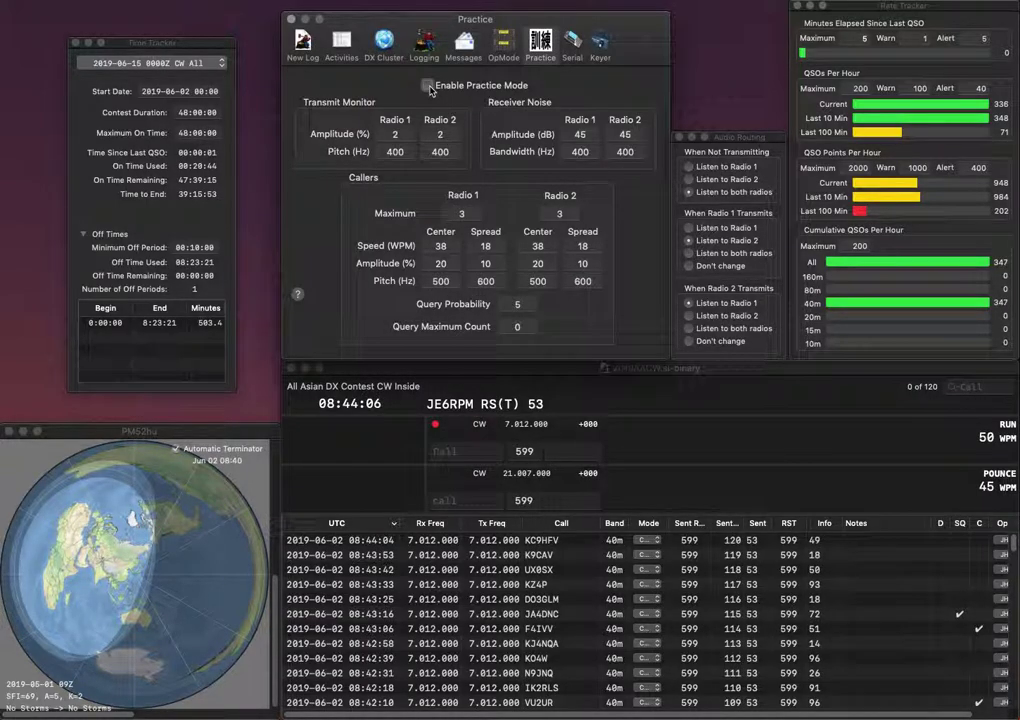